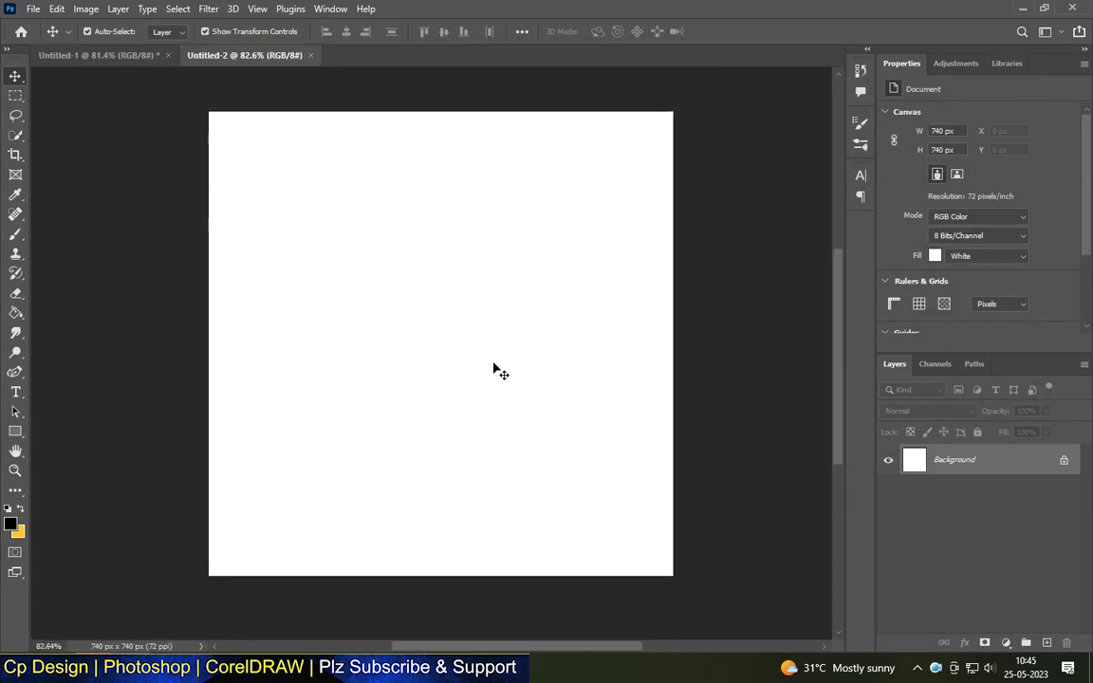
Step: Add a Gradient Fill layer and expand its Blues gradient presets
scroll(537, 218, "up", 1)
left_click(1008, 642)
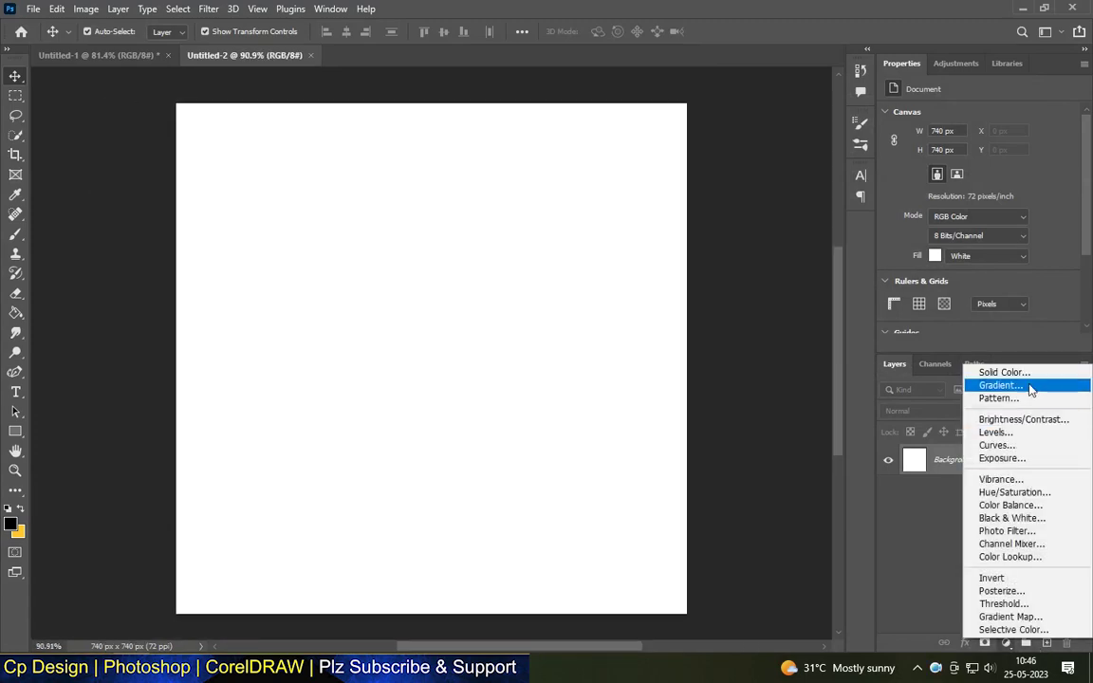
left_click(1034, 384)
left_click(664, 271)
left_click(545, 325)
scroll(604, 336, "down", 2)
Step: Compare several blue presets and settle on the teal-to-purple gradient
left_click(586, 360)
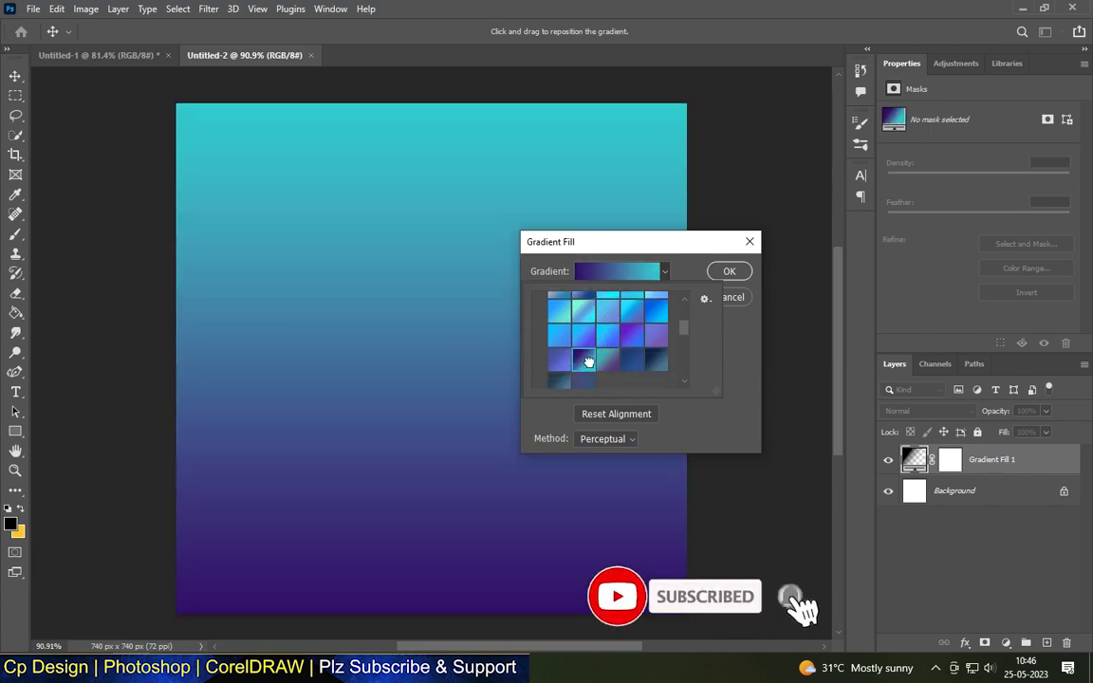
left_click(633, 334)
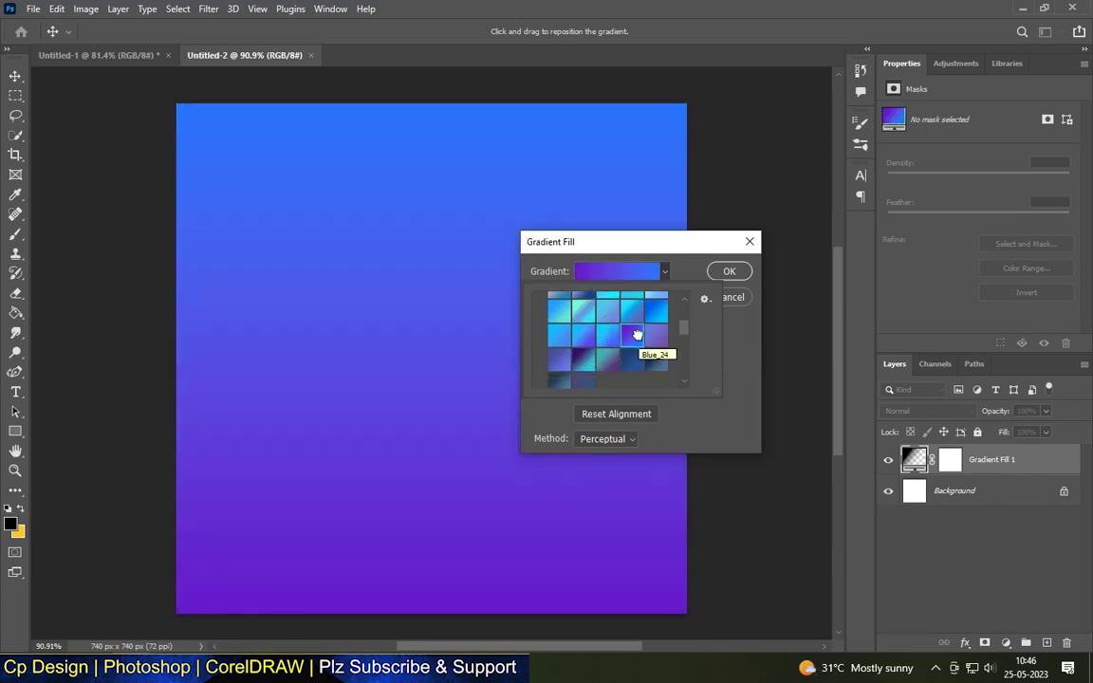
left_click(630, 340)
scroll(607, 353, "down", 2)
left_click(560, 325)
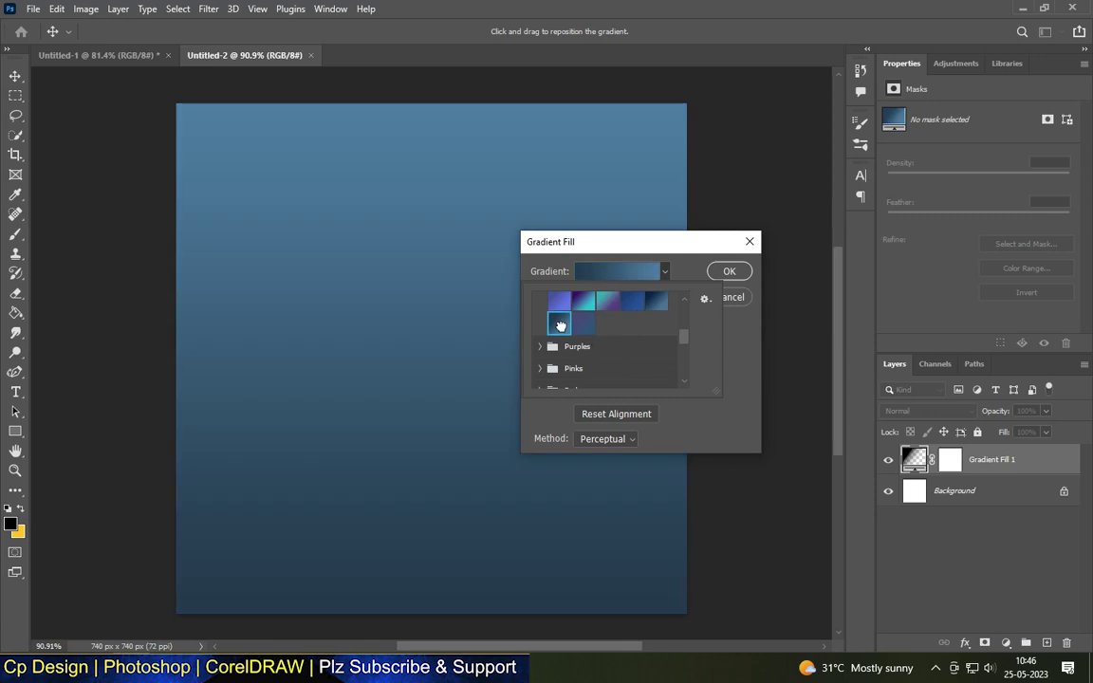
left_click(584, 303)
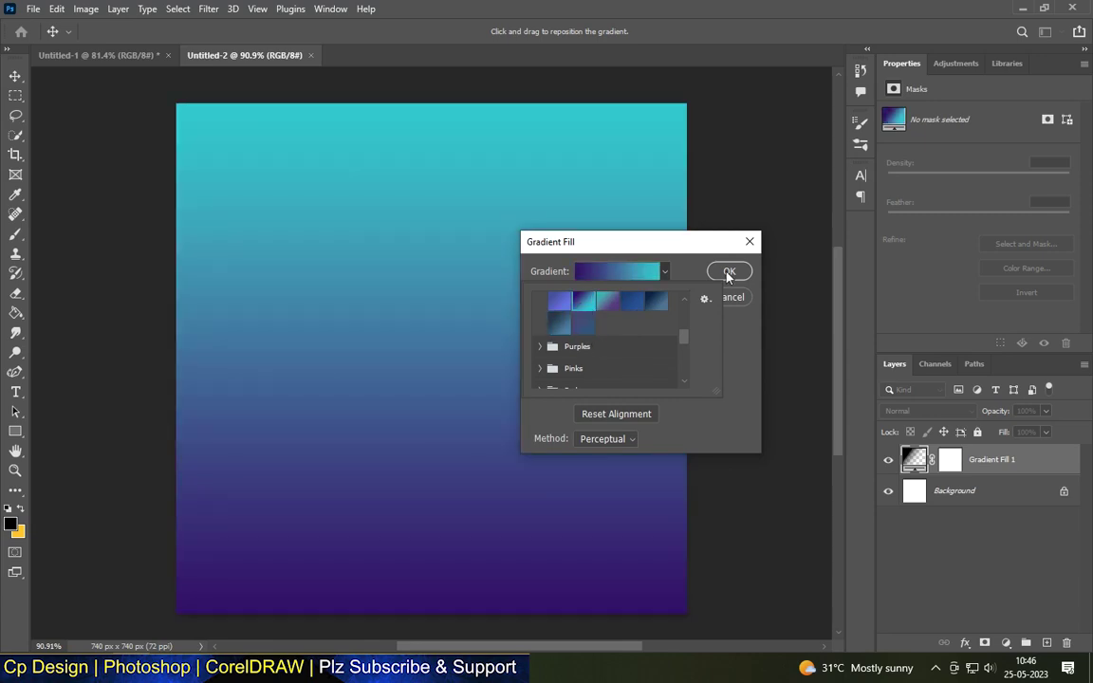
left_click(729, 275)
Step: Set the gradient angle to 45° and open the gradient's colour stops
double_click(616, 323)
type("45")
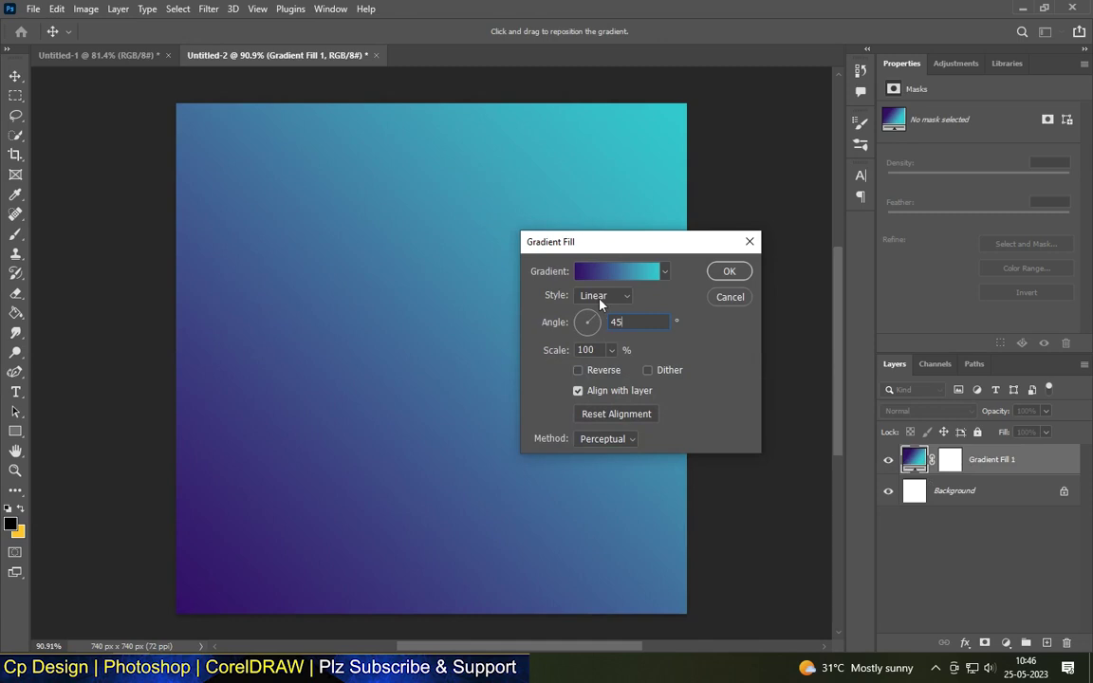
left_click(617, 272)
left_click(782, 406)
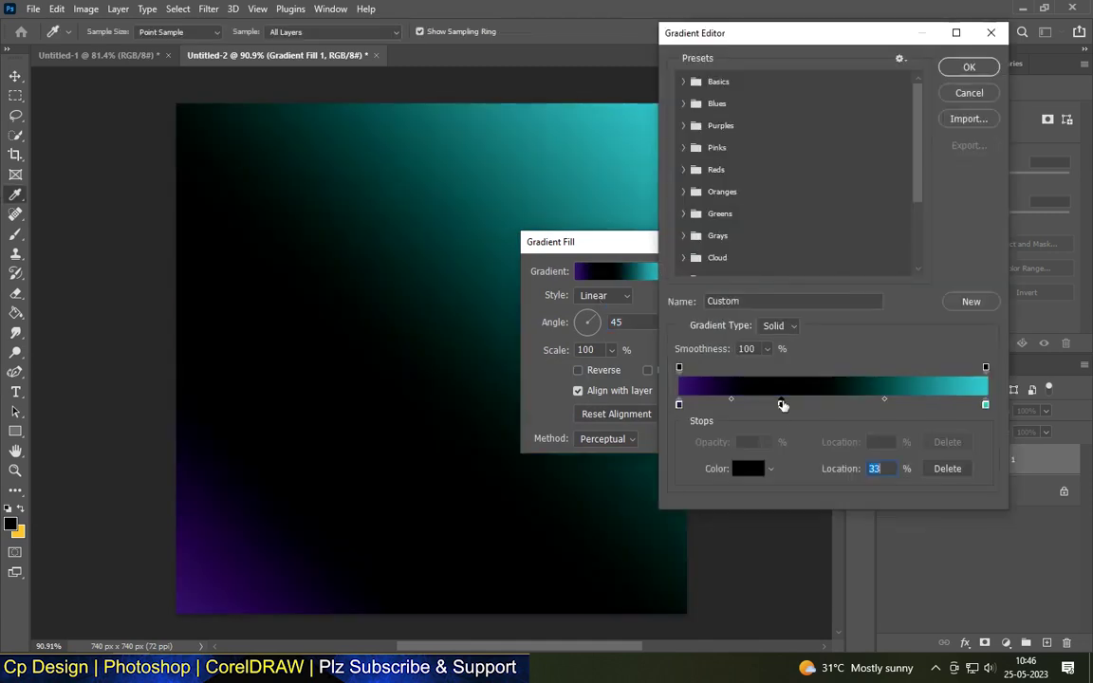
left_click(748, 468)
left_click(923, 136)
left_click(969, 92)
Step: Make the left stop deep navy 010f4e and move it to about 32%
left_click(622, 273)
left_click(749, 468)
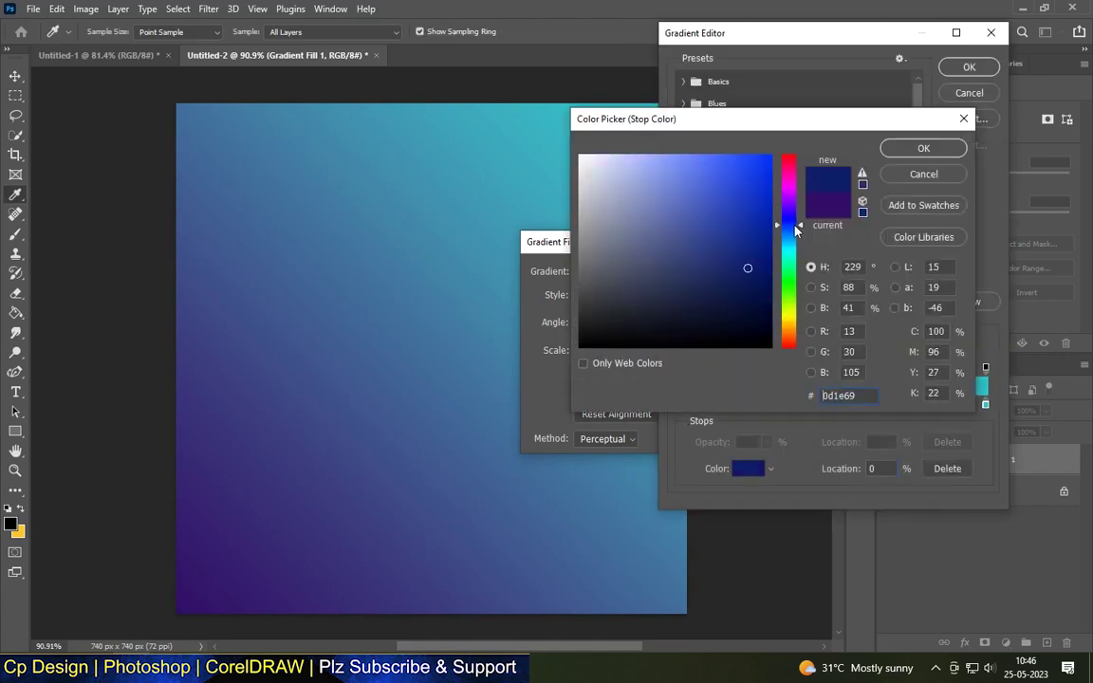
left_click(765, 268)
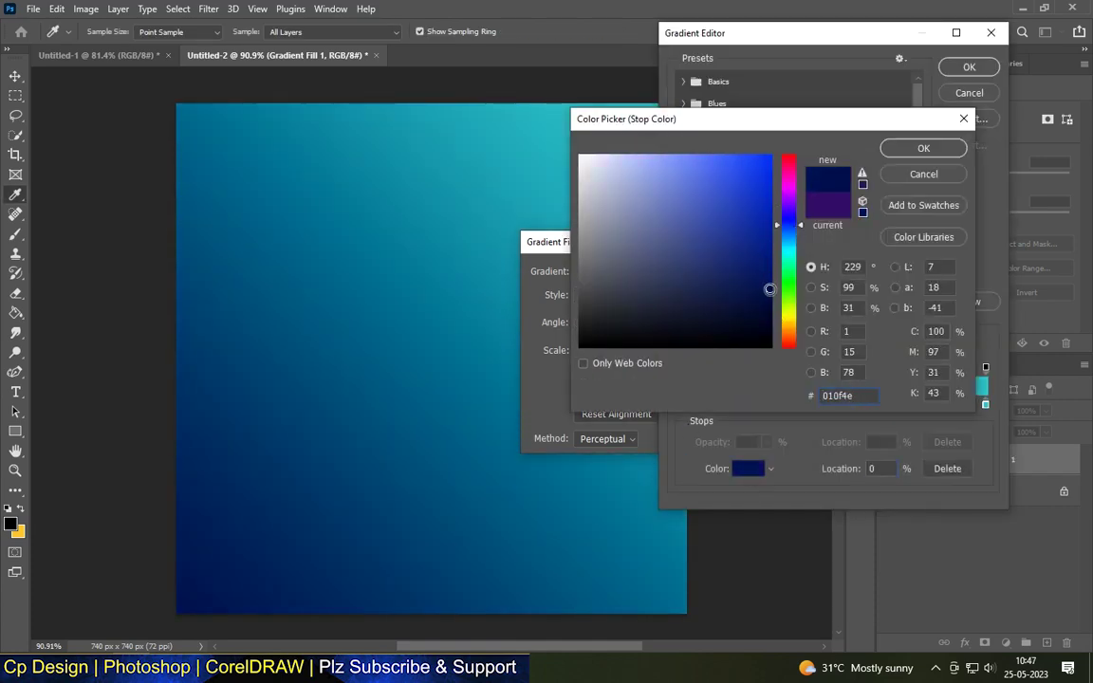
key("Return")
left_click_drag(680, 406, 775, 407)
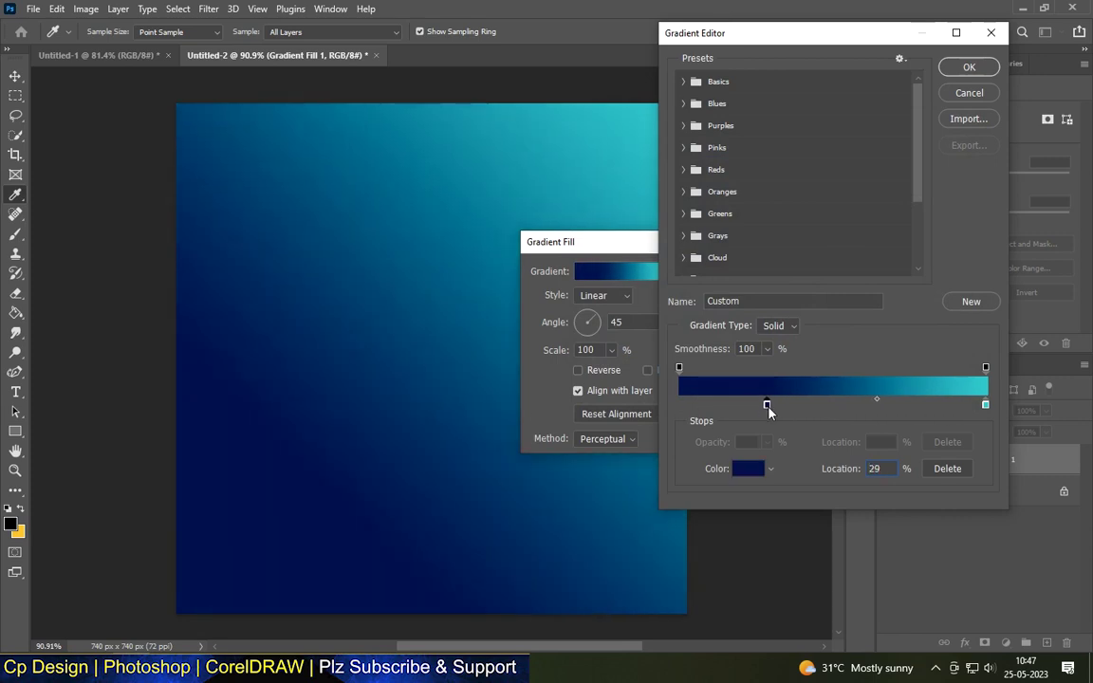
left_click_drag(774, 406, 777, 406)
Step: Set the right stop to bright sky blue 04b3f4 and apply the gradient fill
left_click(683, 367)
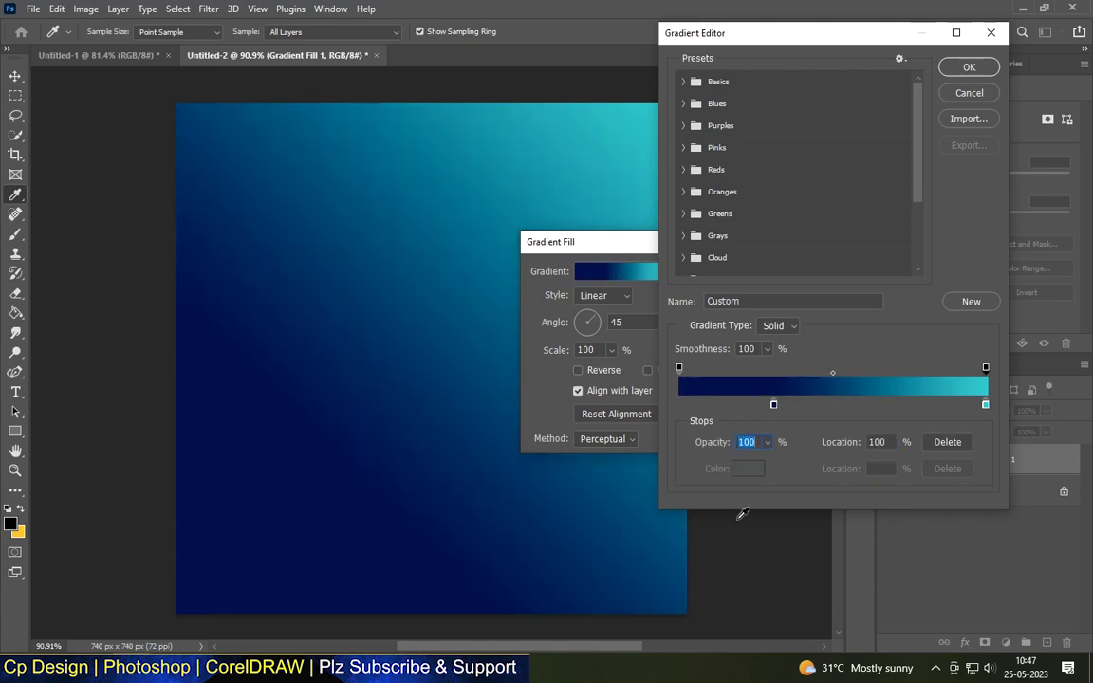
double_click(986, 406)
left_click(268, 419)
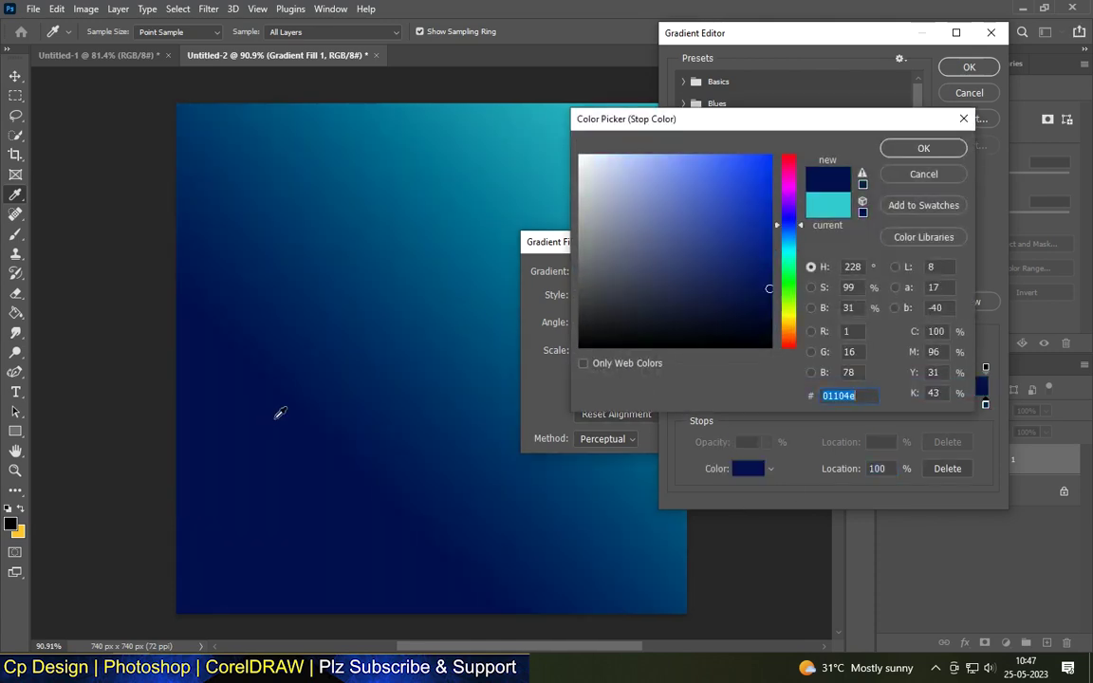
left_click(682, 182)
left_click(768, 164)
left_click_drag(797, 226, 794, 246)
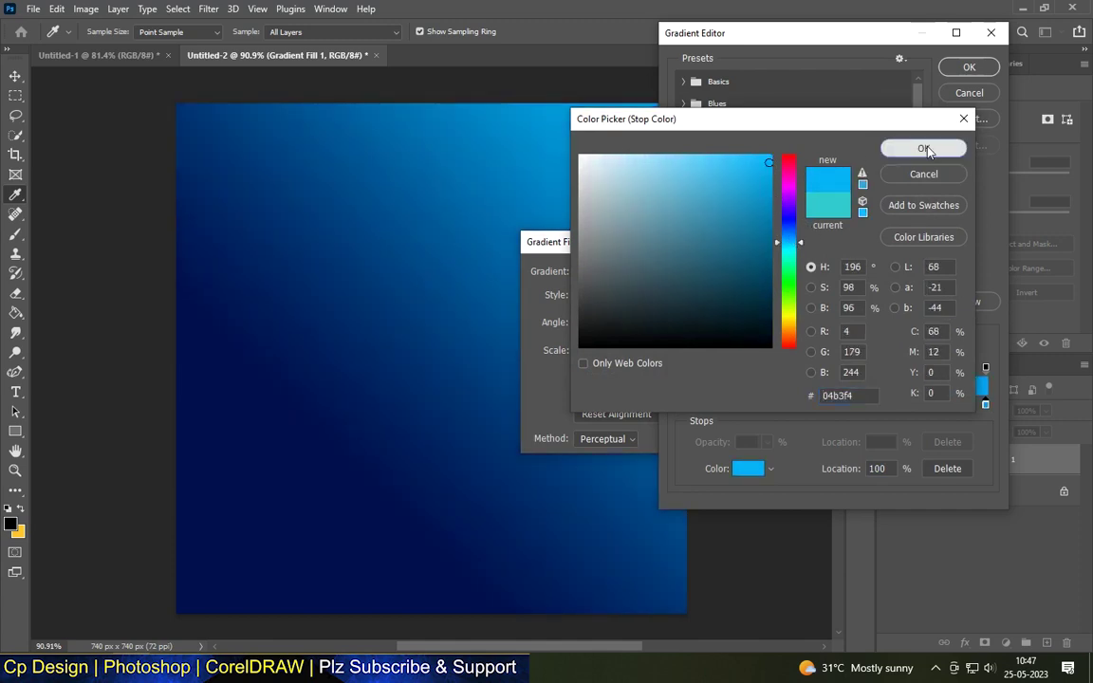
left_click(925, 150)
left_click(969, 66)
key("Return")
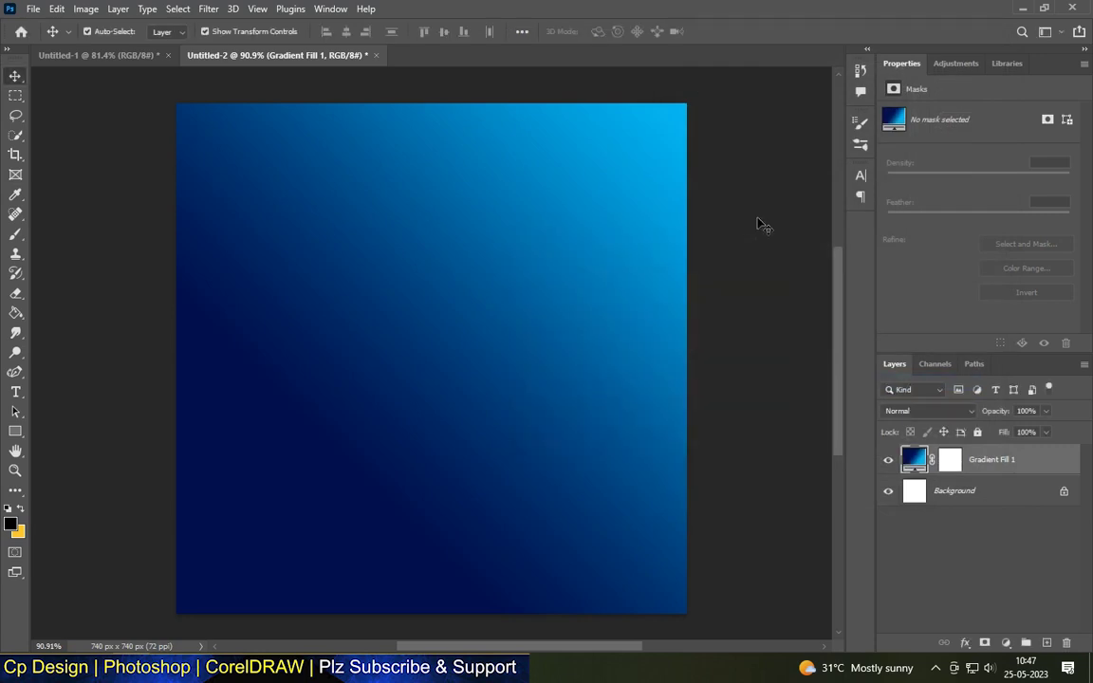
Step: Draw a black circle right of centre with the Ellipse Tool
left_click(764, 225)
scroll(440, 353, "down", 2)
scroll(470, 295, "up", 2)
scroll(470, 295, "down", 1)
left_click(17, 432)
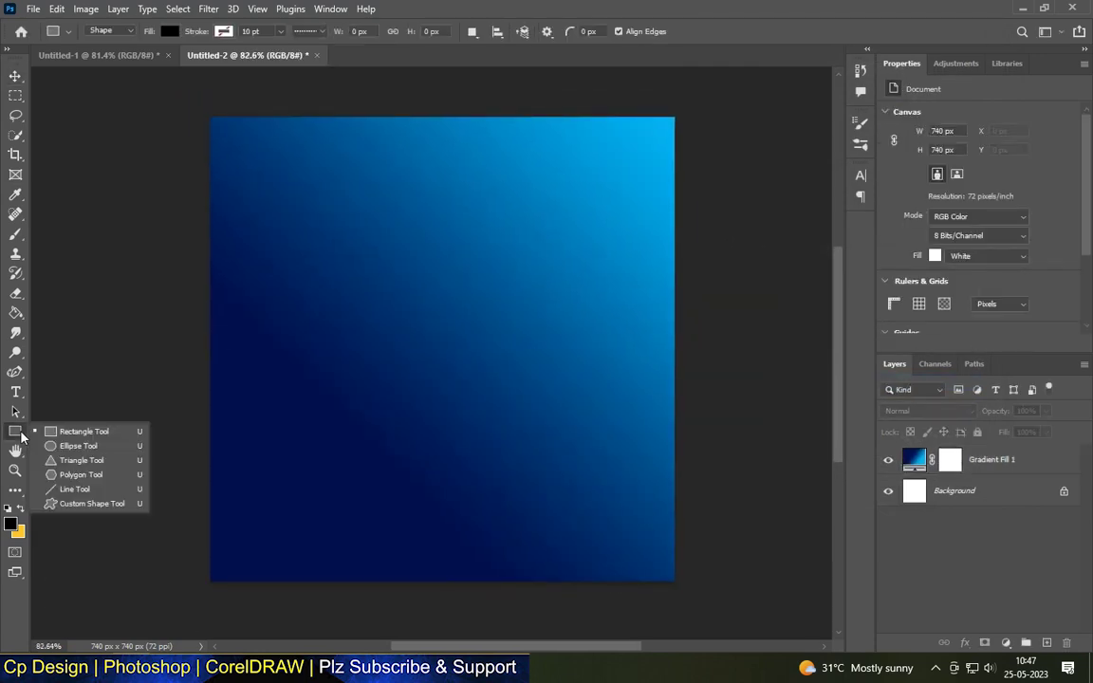
left_click_drag(535, 331, 649, 436)
Step: Reposition and enlarge the circle, then switch to download (3).jpg
left_click(15, 76)
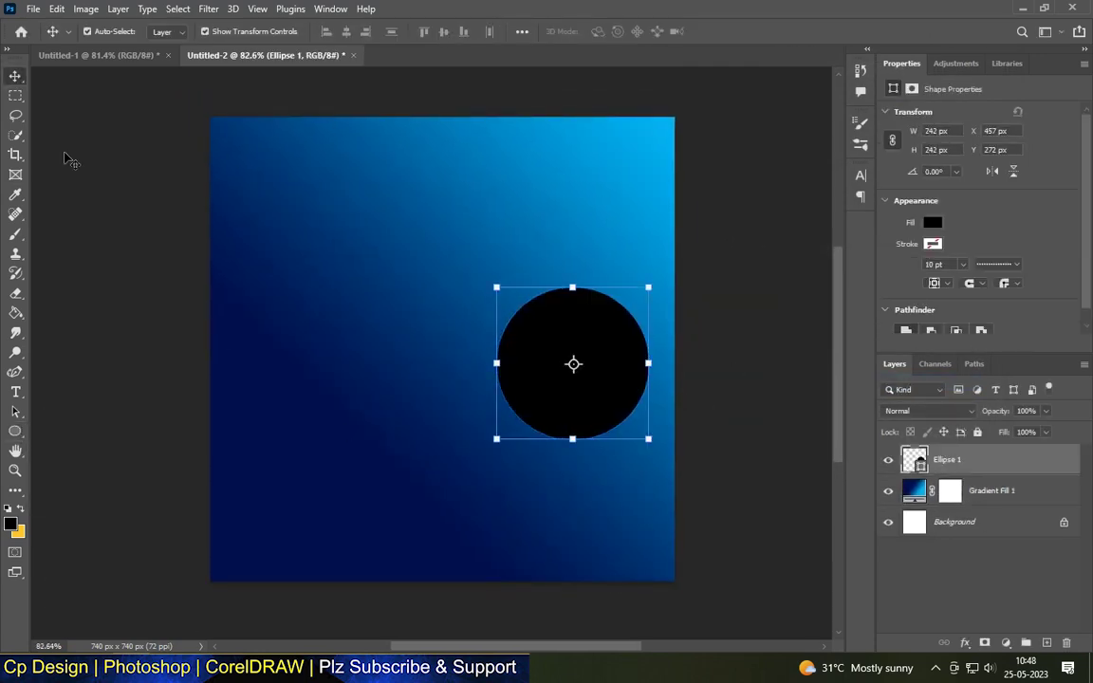
left_click_drag(606, 353, 600, 332)
left_click_drag(641, 267, 663, 247)
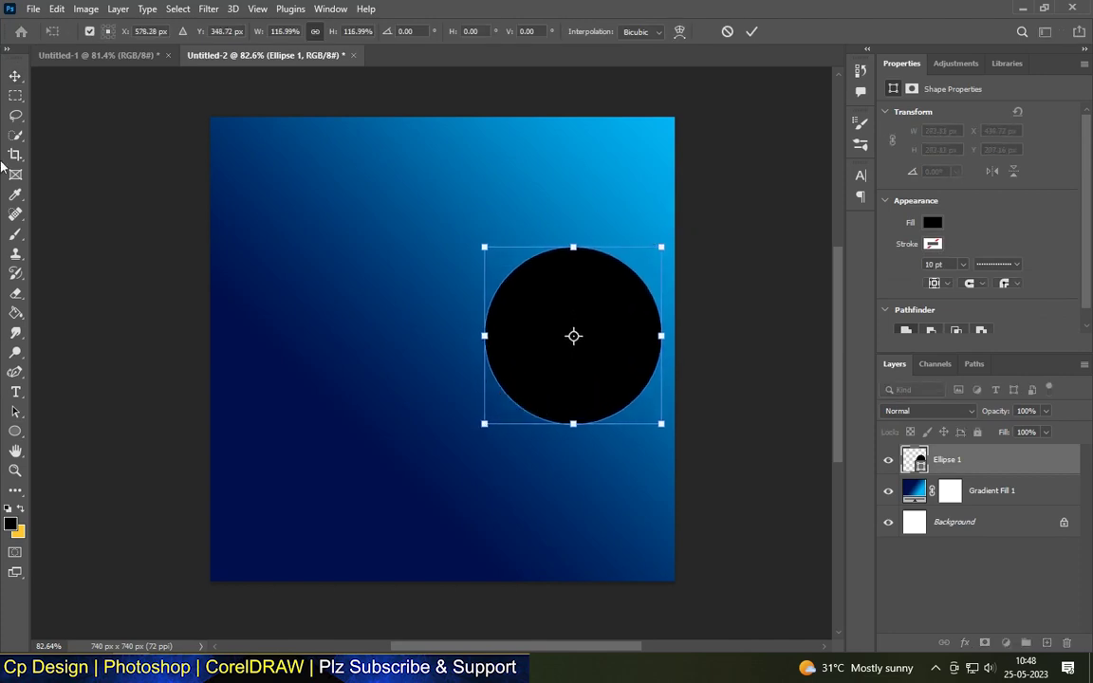
left_click(738, 344)
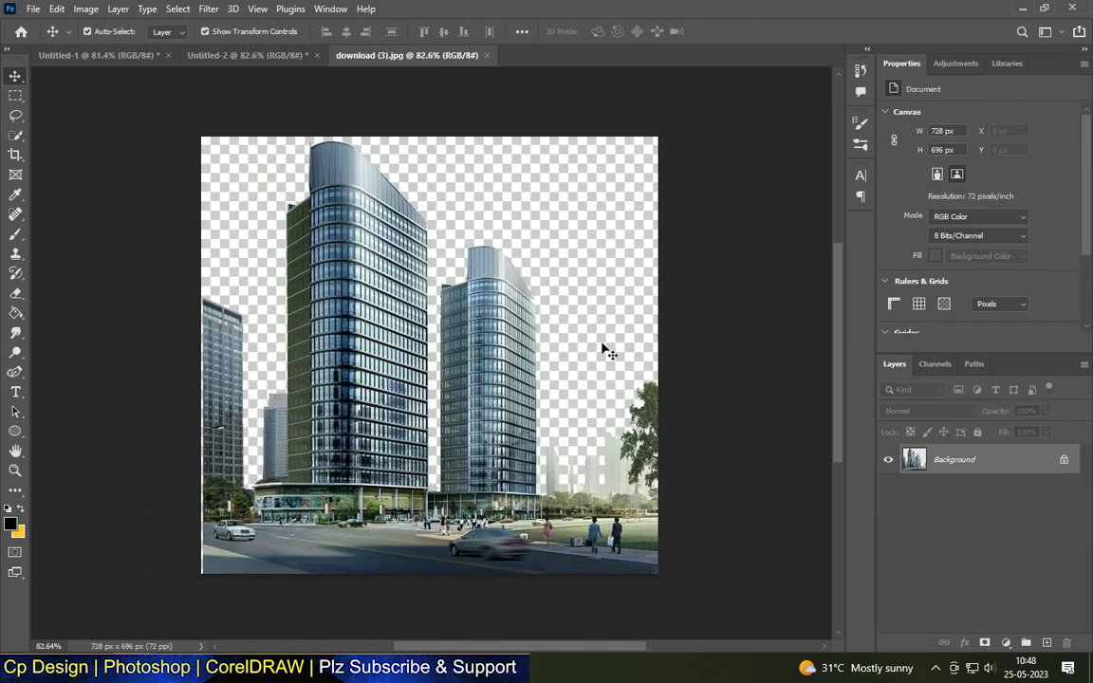
left_click(15, 135)
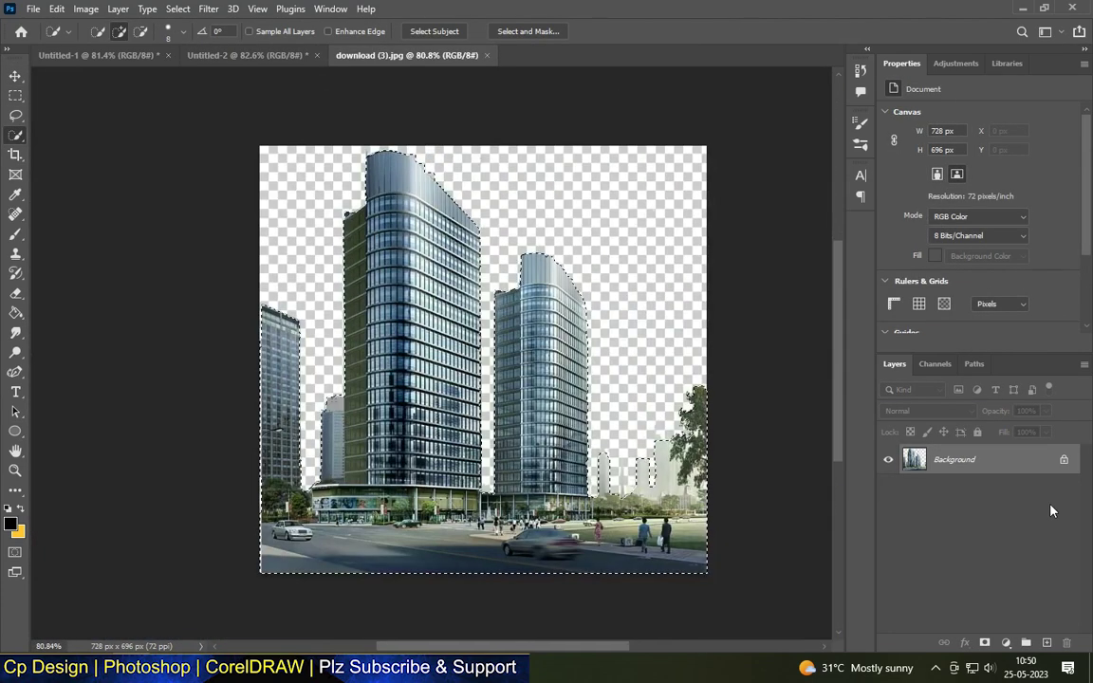
Step: Paste the skyscraper cut-out into the poster and scale it over the circle
key("ctrl+j")
left_click(15, 76)
left_click(247, 55)
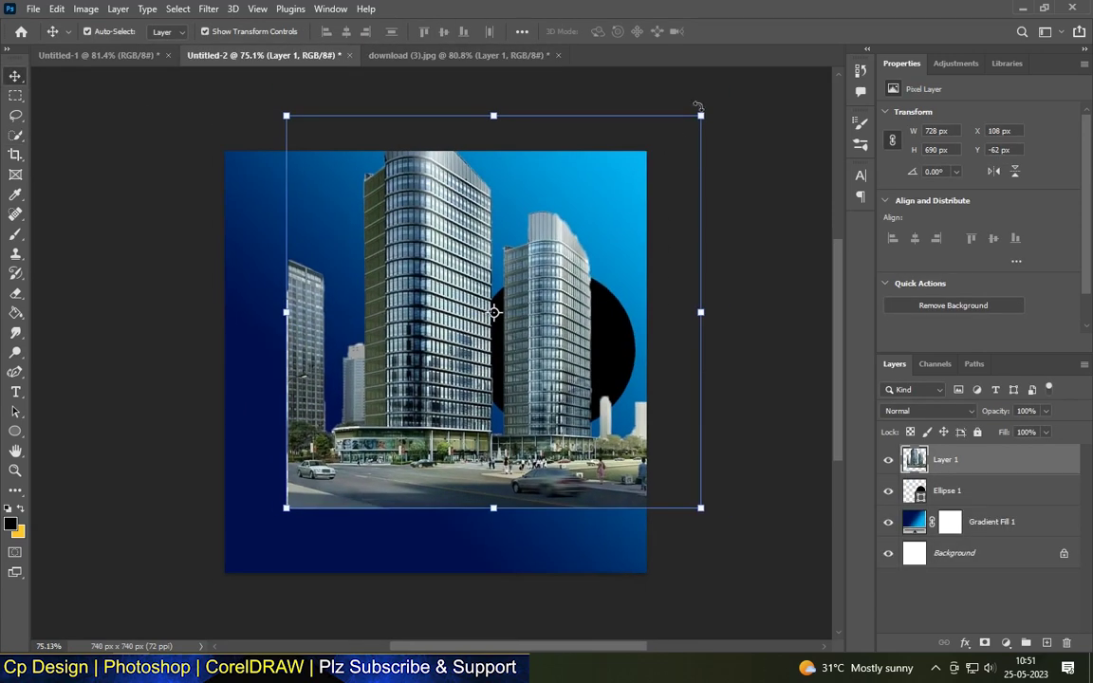
left_click_drag(700, 115, 504, 247)
left_click_drag(423, 380, 550, 338)
left_click_drag(453, 247, 422, 224)
scroll(788, 368, "up", 5)
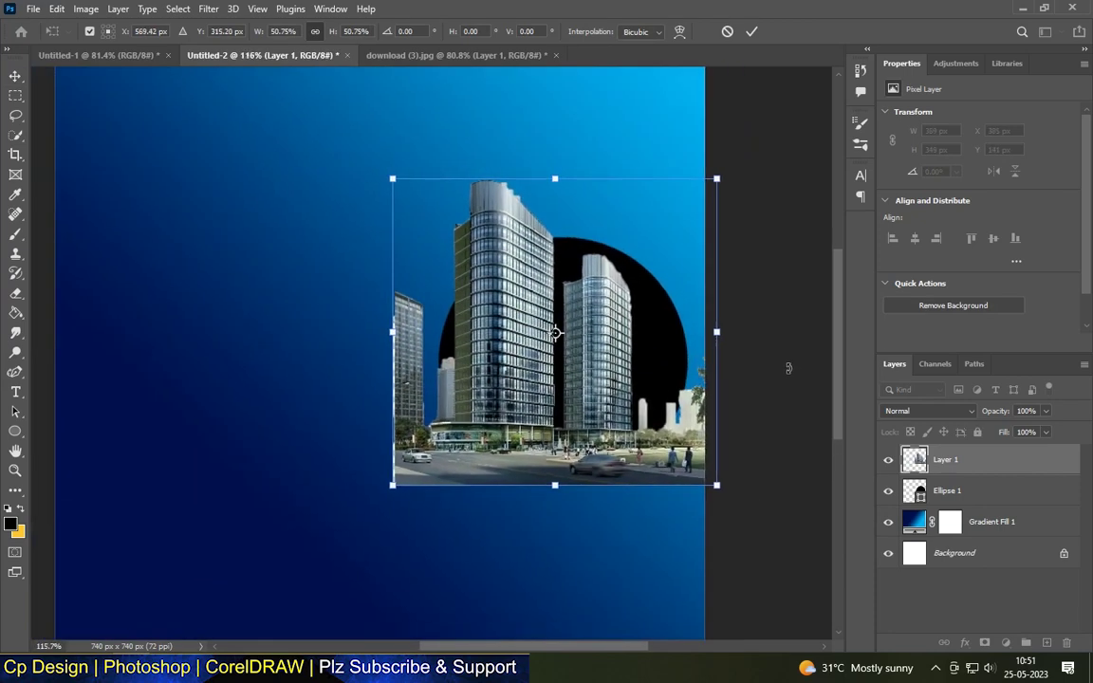
scroll(525, 381, "up", 1)
scroll(480, 421, "up", 1)
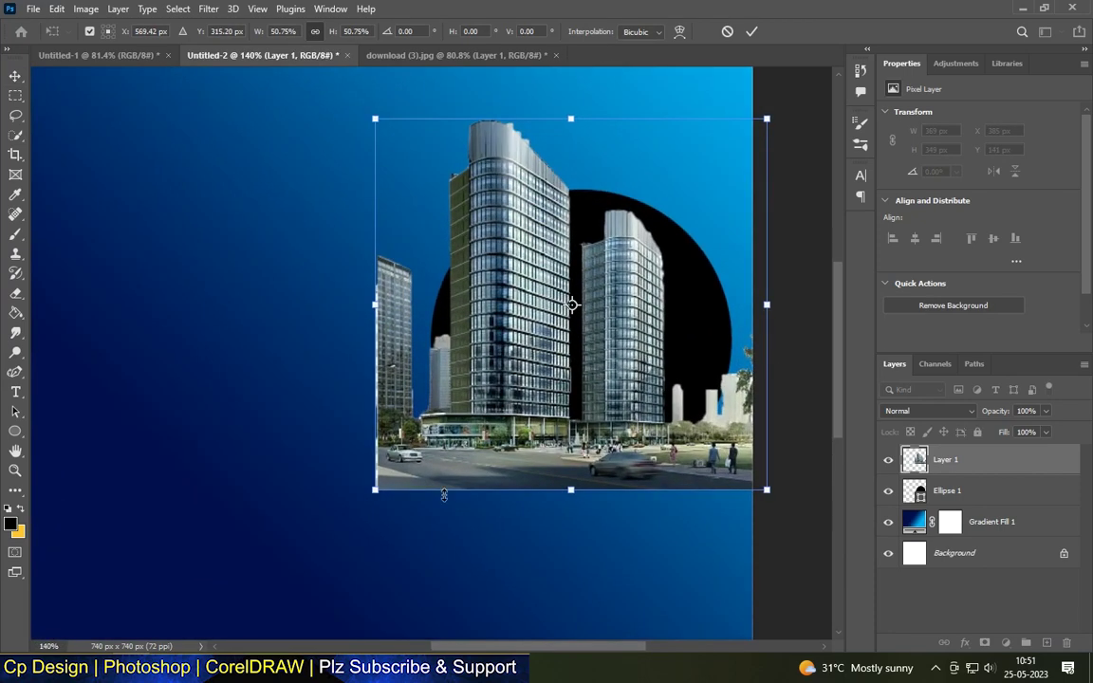
scroll(480, 421, "up", 2)
scroll(480, 421, "up", 1)
key("Return")
Step: Lasso the far-left building, delete it and deselect
scroll(480, 420, "down", 1)
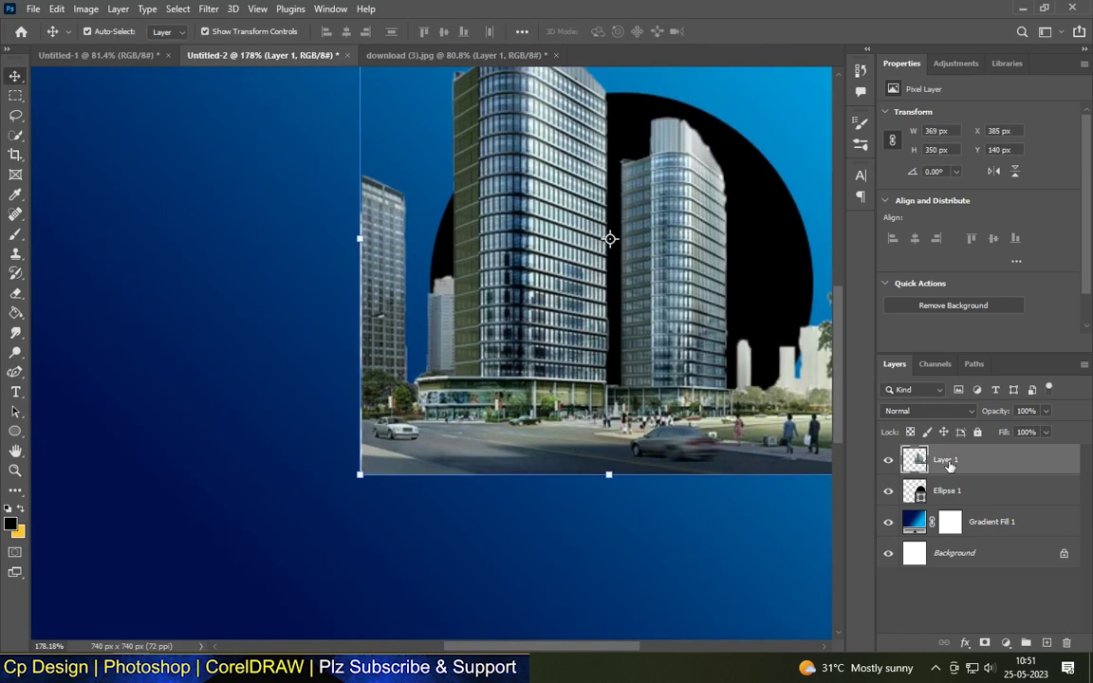
left_click(15, 115)
scroll(408, 192, "up", 1)
left_click_drag(424, 187, 429, 410)
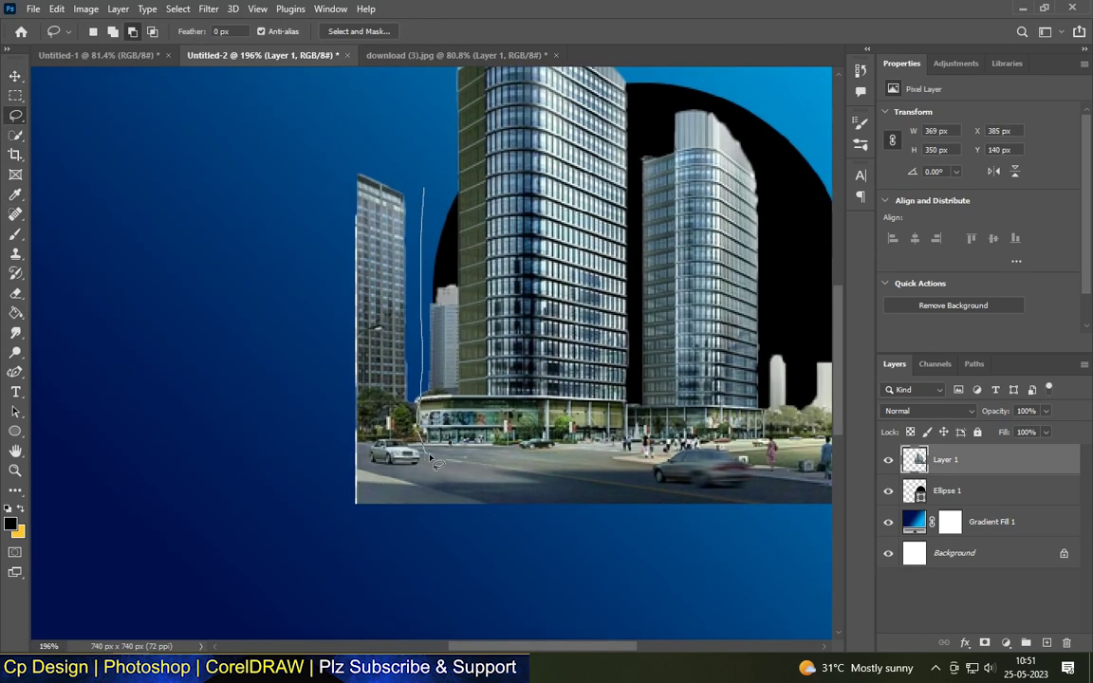
left_click_drag(442, 557, 418, 190)
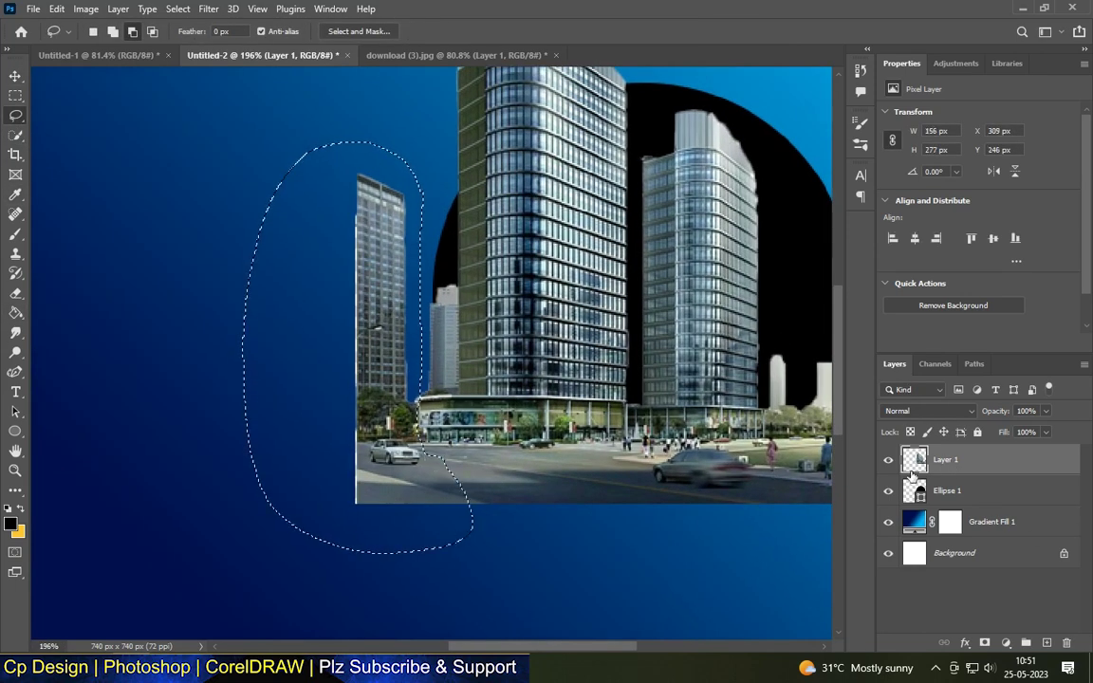
key("Delete")
scroll(462, 461, "down", 4)
key("v")
key("ctrl+d")
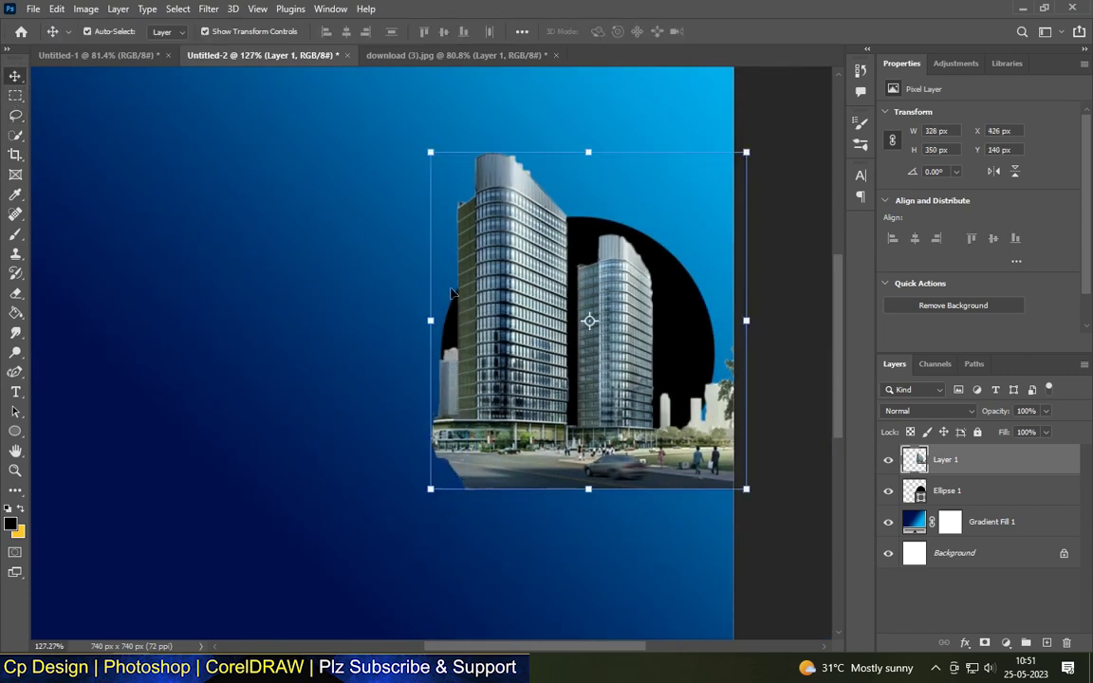
Step: Nudge the buildings up-left and duplicate the layer as Layer 1 copy
left_click_drag(489, 313, 458, 293)
scroll(457, 292, "down", 3)
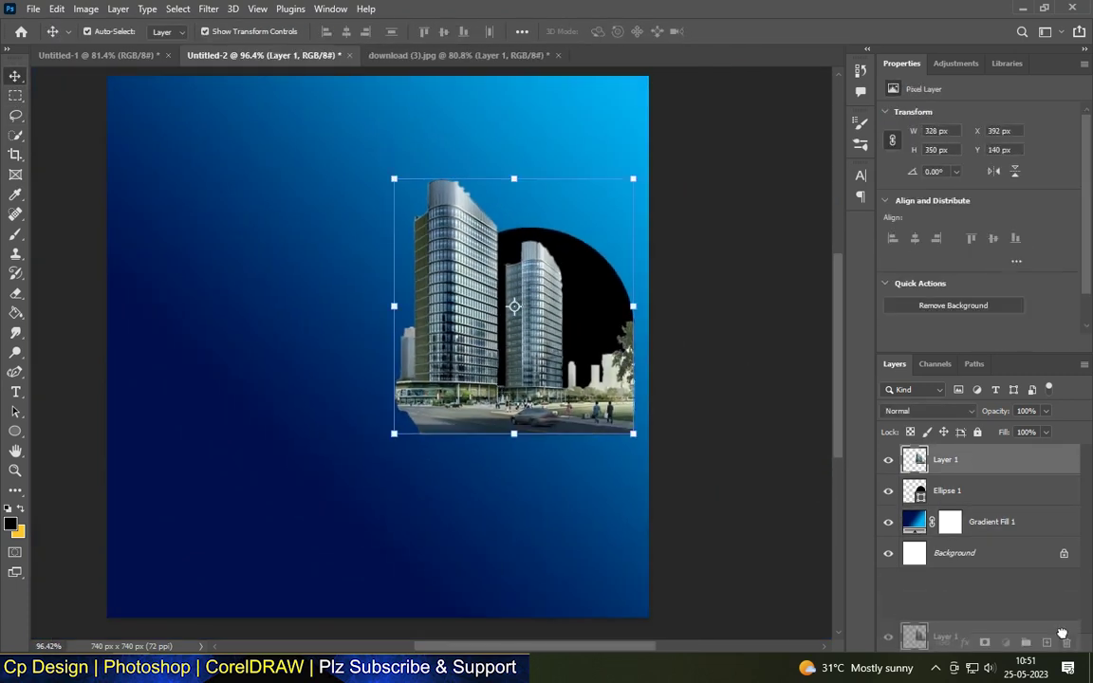
key("ctrl+j")
left_click(985, 643)
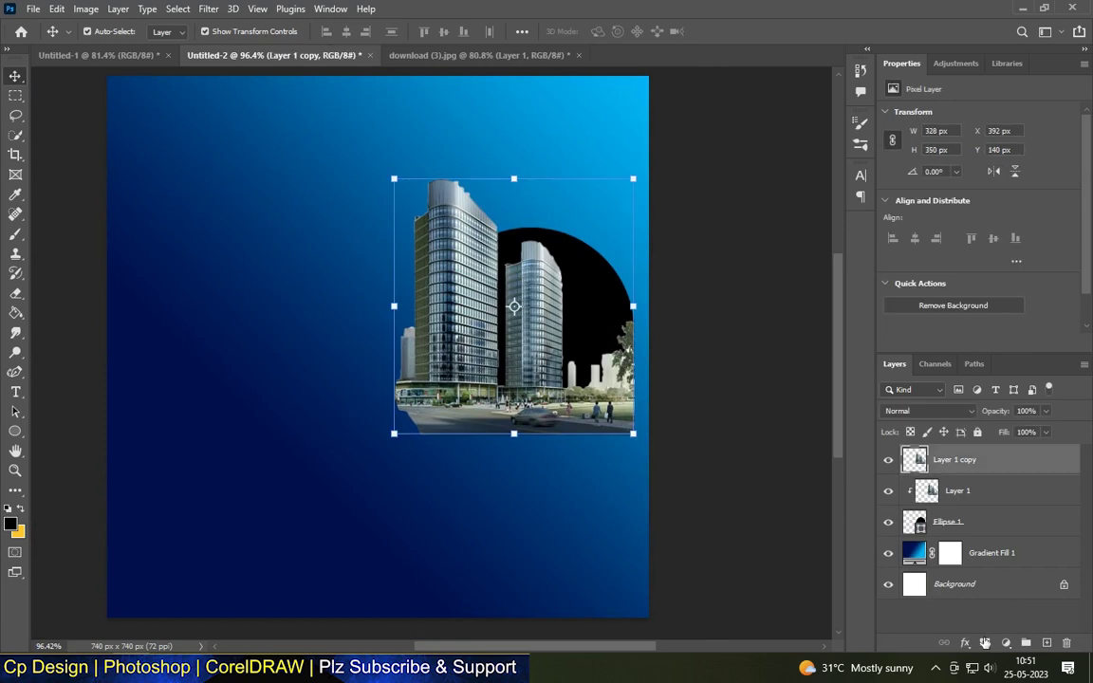
Step: Brush the Layer 1 copy mask to hide the lower-left street base
left_click(15, 234)
left_click_drag(375, 398, 455, 435)
scroll(446, 417, "up", 2)
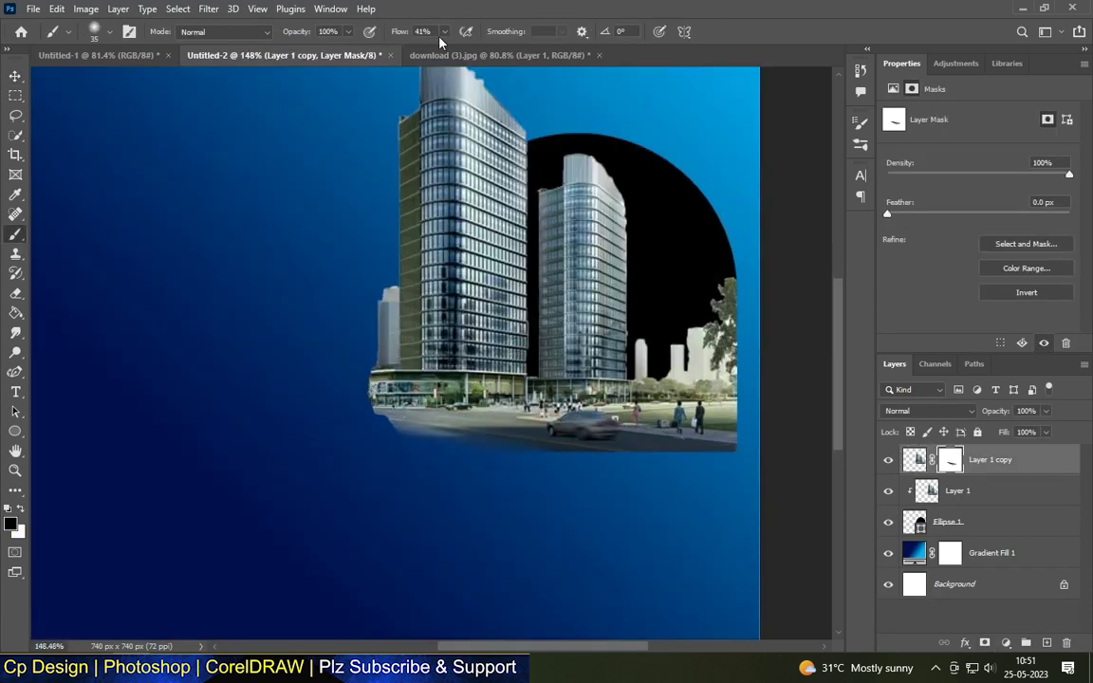
mouse_move(369, 471)
left_mouse_down()
mouse_move(346, 367)
mouse_move(383, 293)
mouse_move(366, 237)
mouse_move(410, 110)
mouse_move(537, 114)
left_mouse_up()
scroll(537, 115, "down", 1)
key("ctrl+z")
key("ctrl+z")
key("ctrl+z")
key("ctrl+z")
key("ctrl+z")
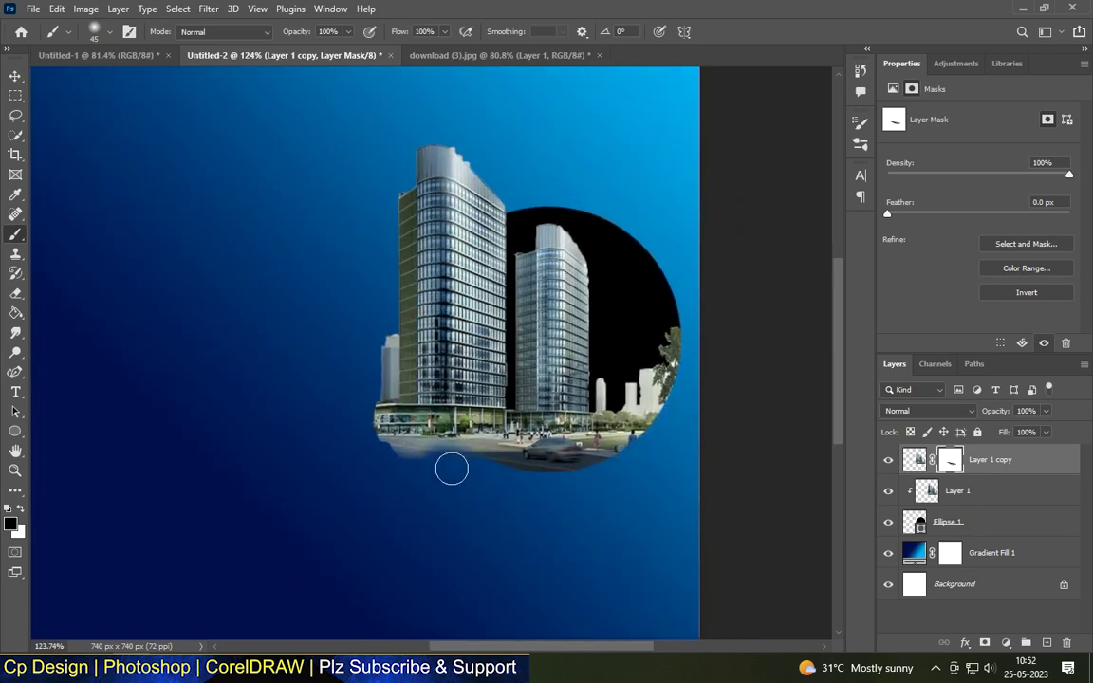
scroll(459, 468, "up", 1)
left_click_drag(408, 474, 364, 438)
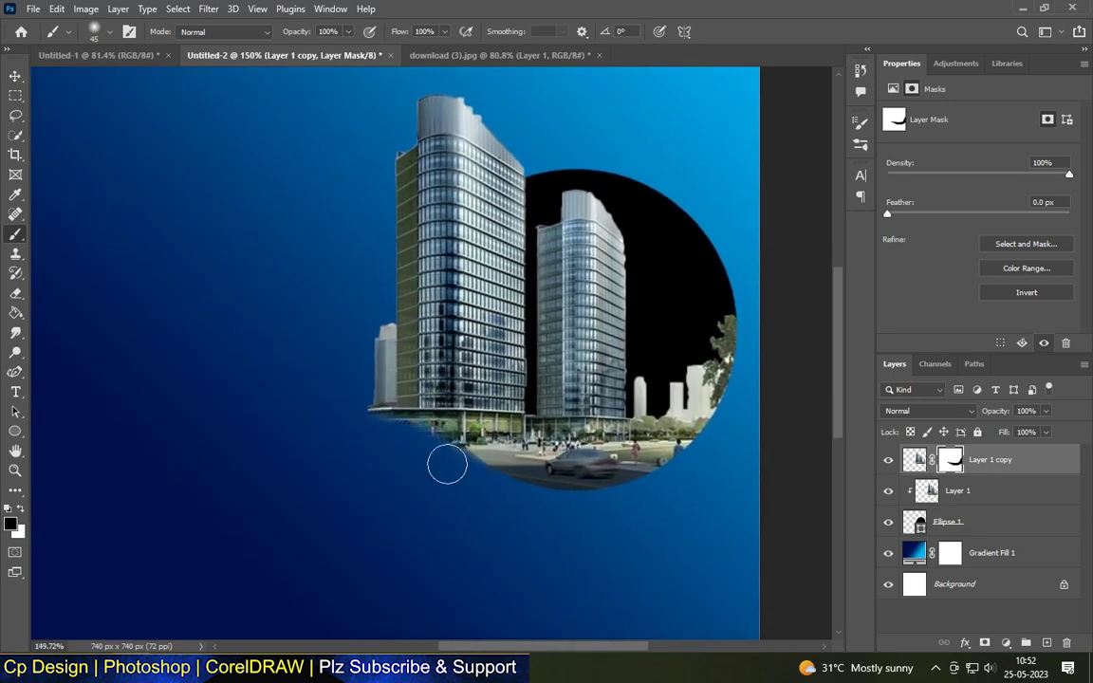
scroll(459, 486, "up", 1)
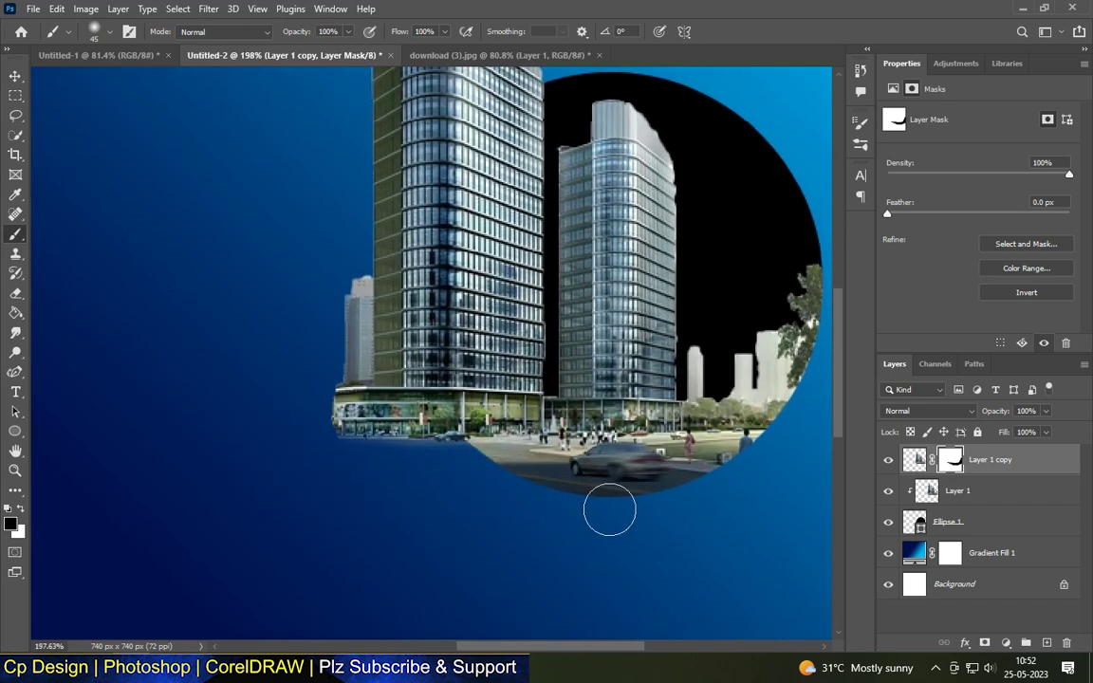
scroll(594, 498, "down", 1)
scroll(605, 275, "down", 2)
Step: Switch to the Move tool and select the Ellipse 1 circle layer
key("v")
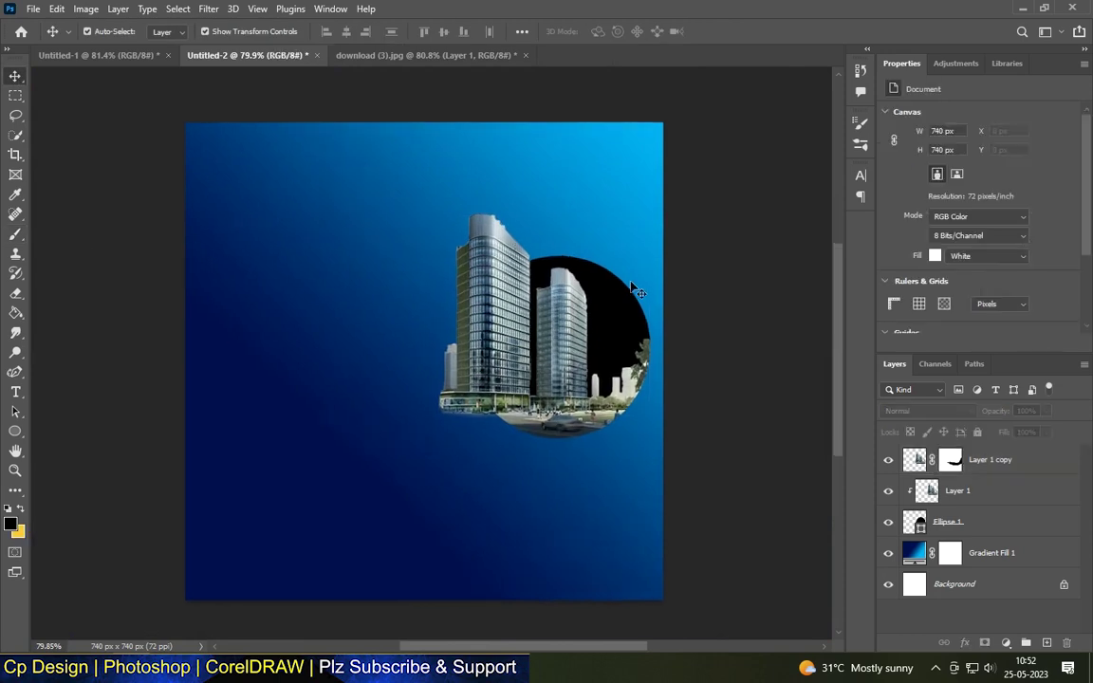
scroll(634, 289, "up", 1)
left_click(610, 337)
scroll(595, 300, "down", 1)
left_click(750, 334)
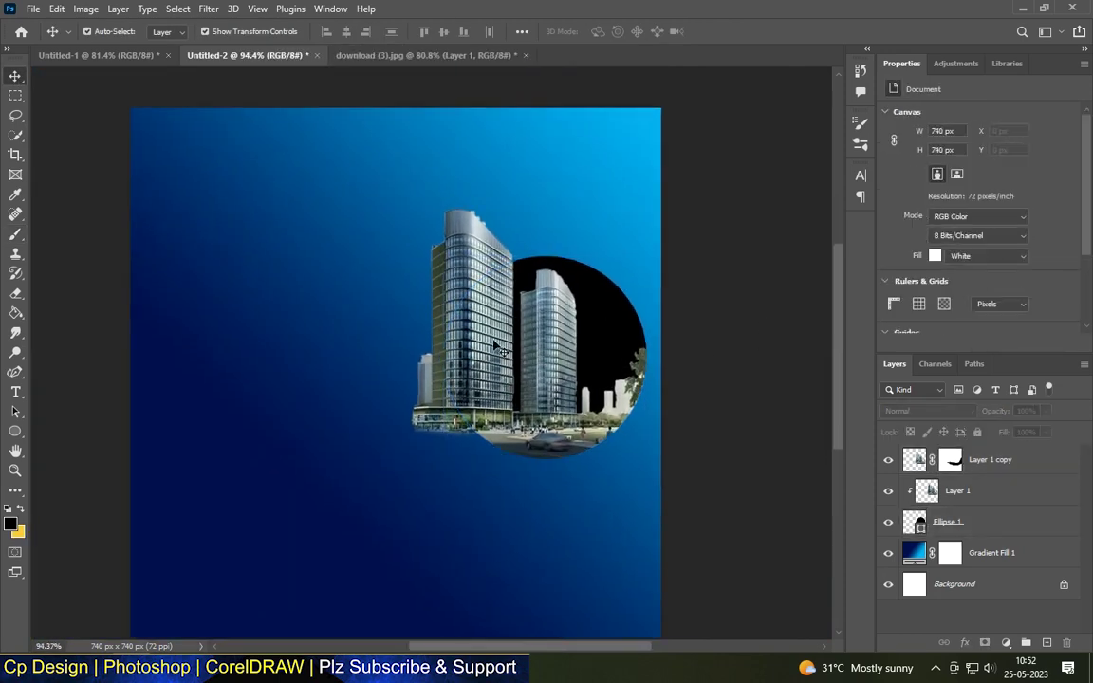
scroll(482, 375, "down", 1)
scroll(560, 290, "up", 1)
left_click(562, 290)
Step: Fill the circle with the first blue gradient preset and place a cloud image
key("u")
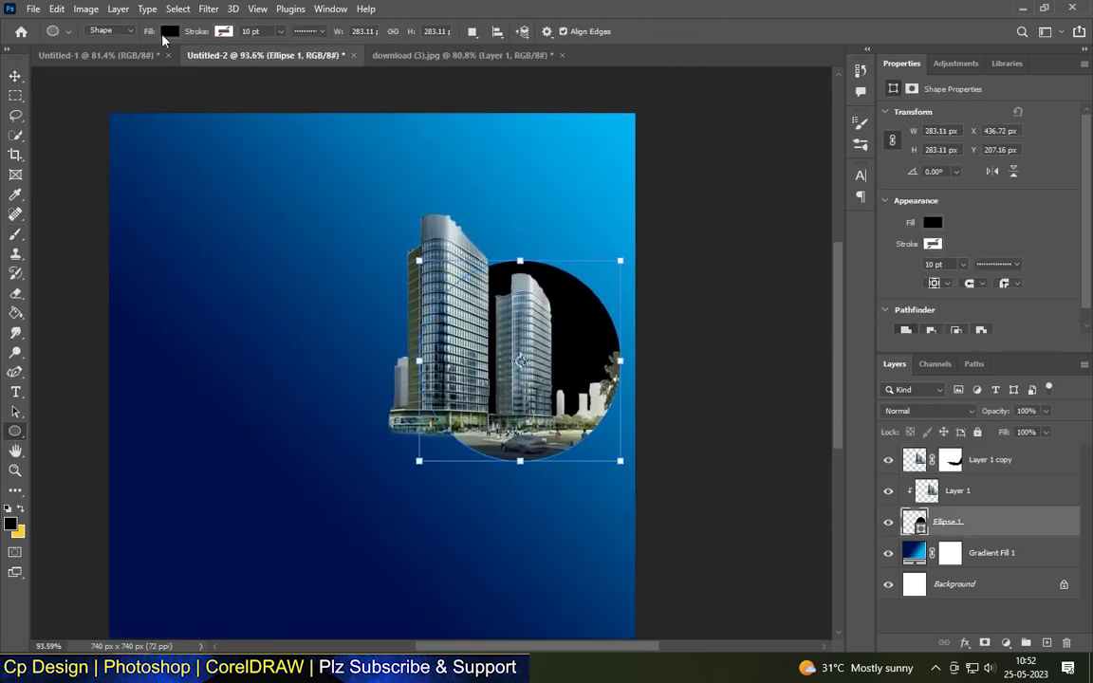
left_click(169, 32)
left_click(75, 111)
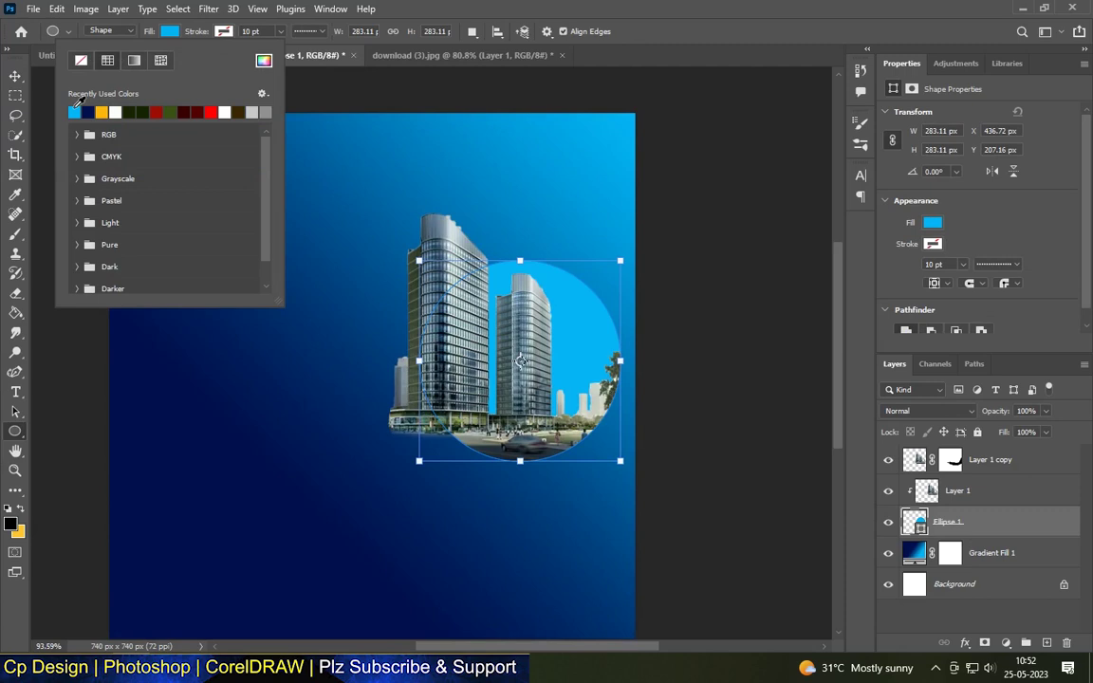
left_click(134, 61)
left_click(81, 114)
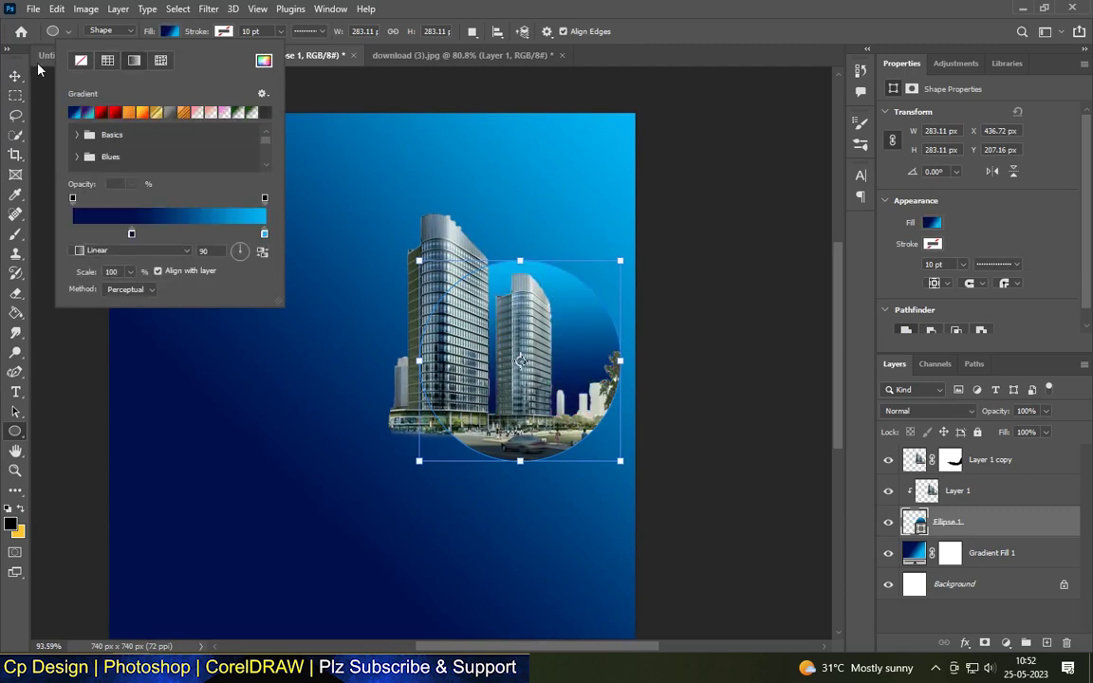
left_click(15, 75)
scroll(327, 373, "down", 2)
mouse_move(240, 92)
left_mouse_down()
mouse_move(507, 254)
mouse_move(482, 243)
left_mouse_up()
Step: Confirm the first cloud and move it beneath the photo, behind the circle
scroll(507, 254, "up", 1)
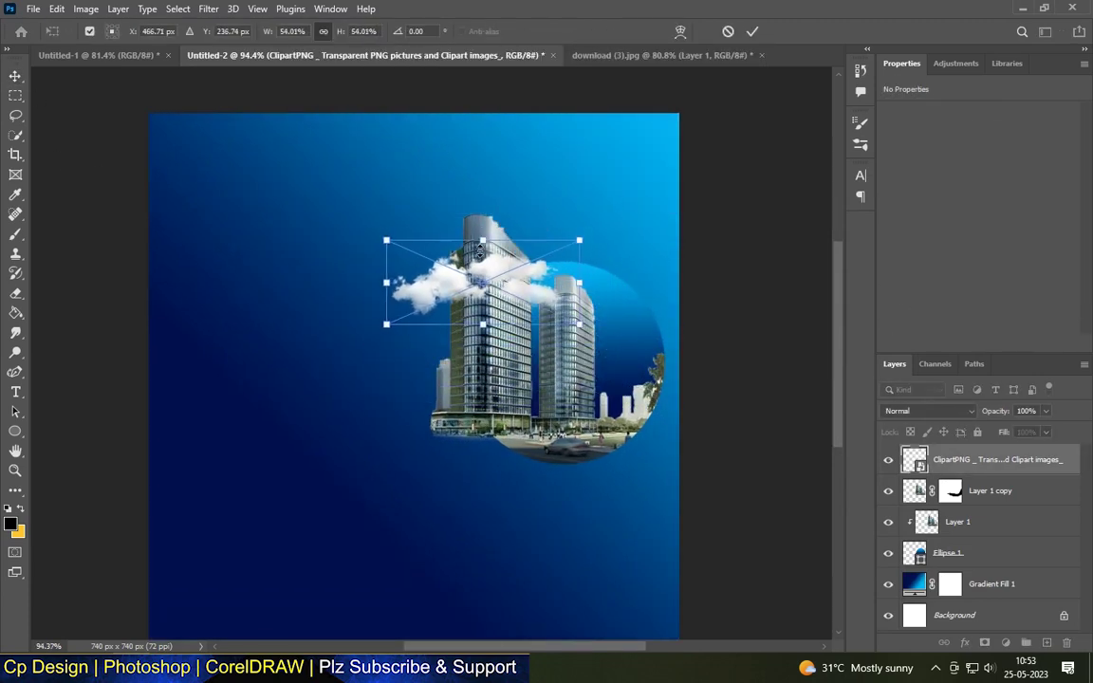
key("Return")
left_click_drag(997, 459, 987, 560)
left_click_drag(240, 92, 611, 403)
Step: Shrink the second cloud onto the circle's upper right and raise the left cloud
mouse_move(739, 230)
left_mouse_down()
mouse_move(610, 166)
mouse_move(720, 312)
left_mouse_up()
mouse_move(619, 451)
left_mouse_down()
mouse_move(643, 317)
mouse_move(629, 292)
left_mouse_up()
left_click_drag(690, 363, 664, 338)
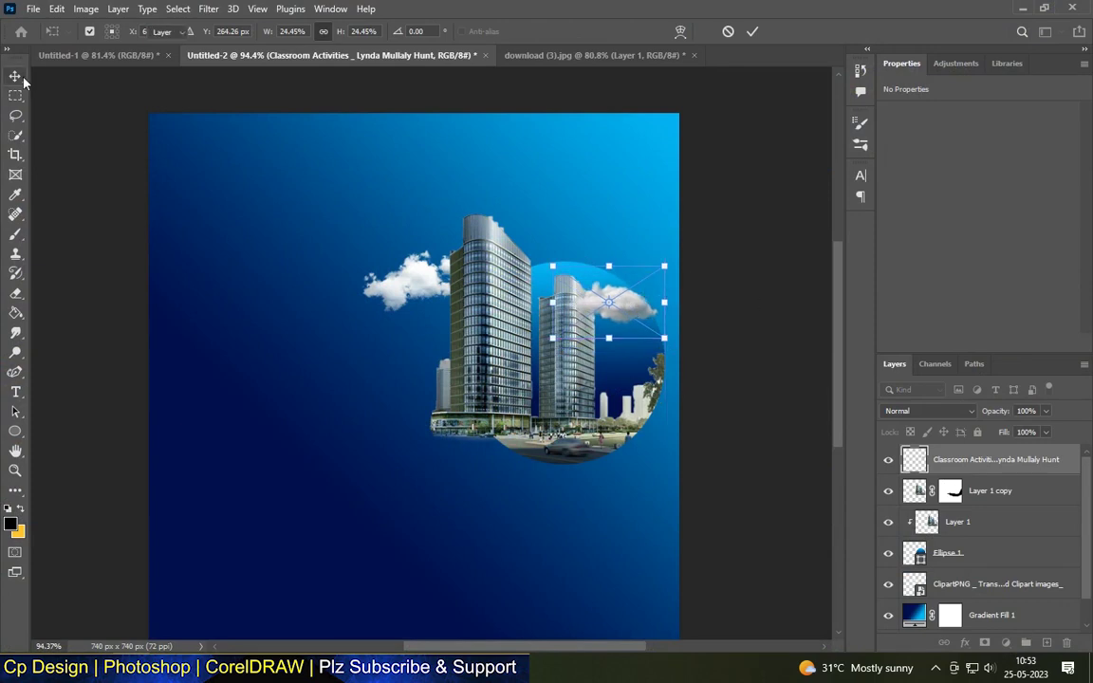
key("Return")
left_click_drag(408, 292, 418, 270)
Step: Enlarge the cloud on the circle slightly with Free Transform
key("ctrl+t")
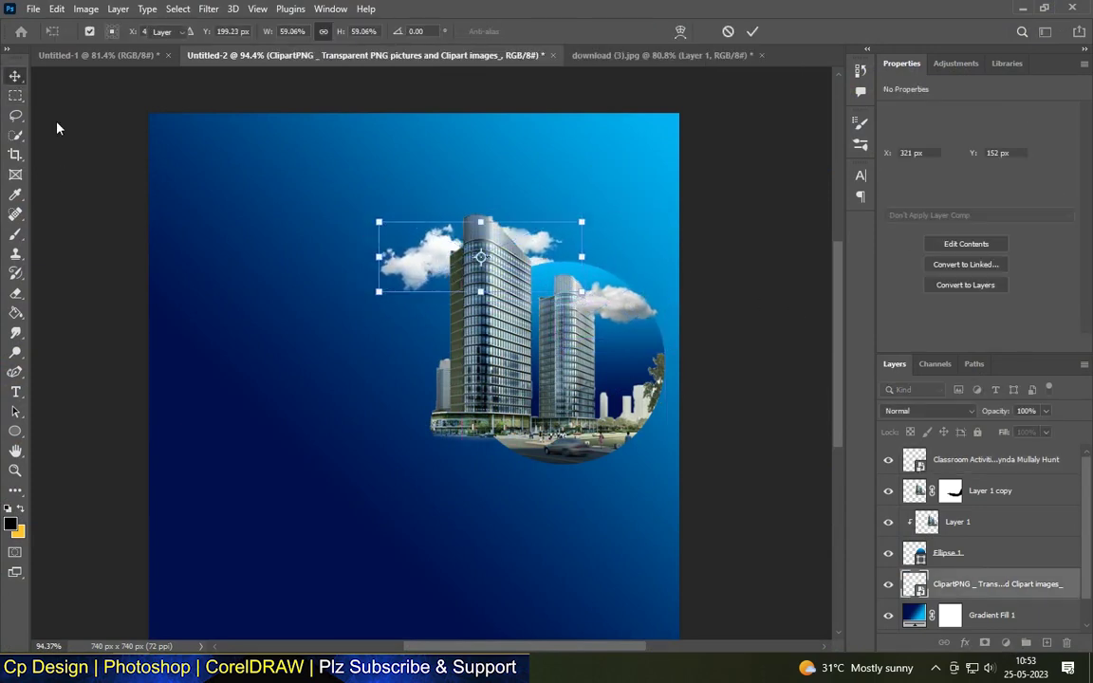
left_click(626, 306)
scroll(615, 286, "up", 3)
key("ctrl+t")
left_click_drag(702, 256, 718, 251)
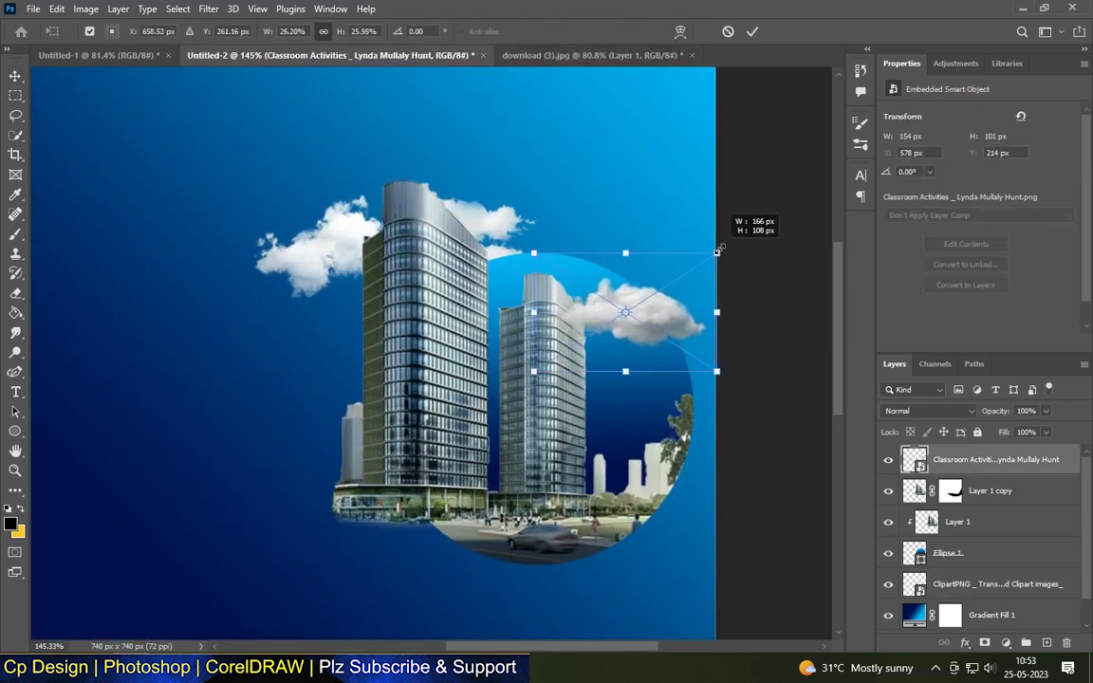
scroll(722, 414, "down", 3)
key("Return")
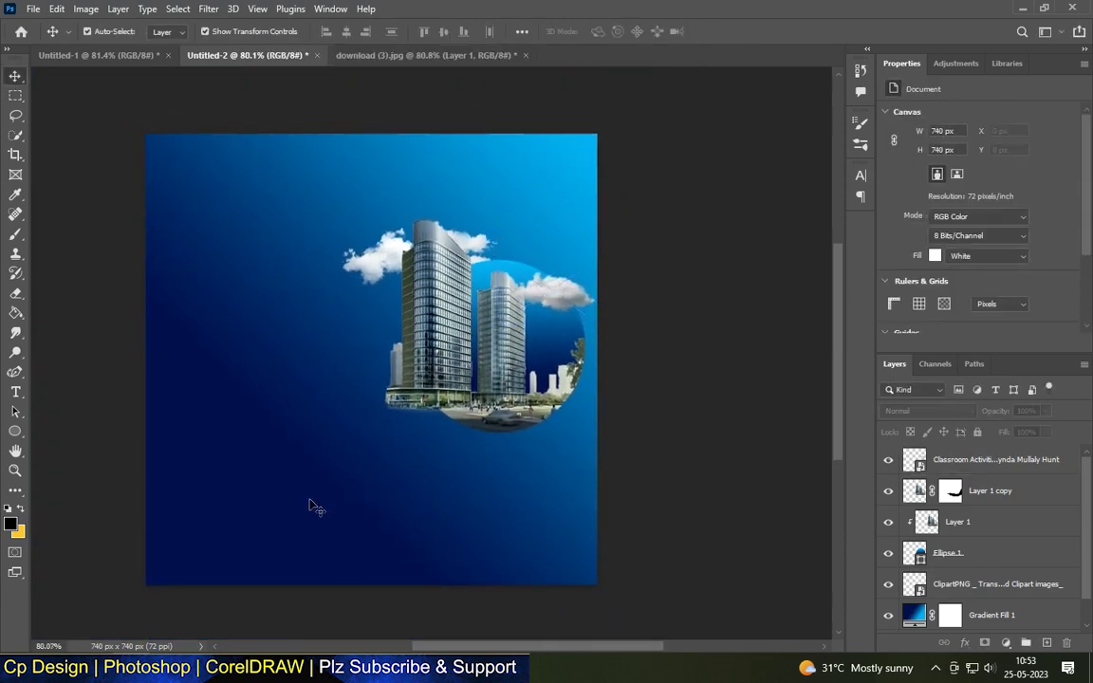
scroll(713, 446, "up", 1)
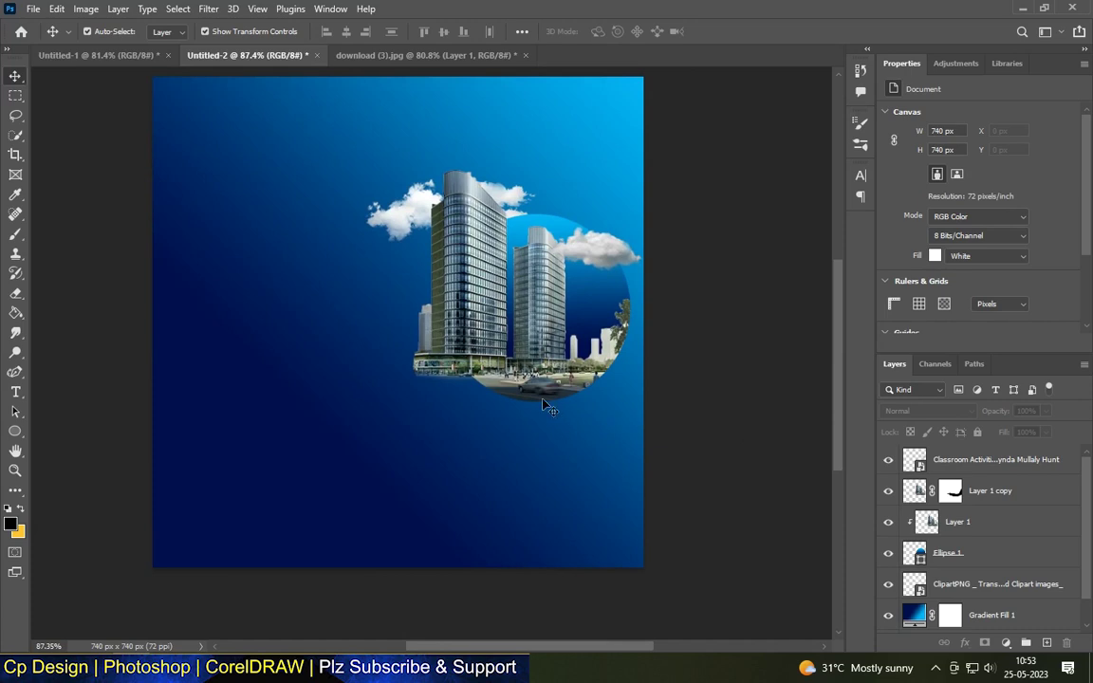
Step: Give Ellipse 1 a drop shadow with a wider spread
left_click(987, 522)
left_click(994, 553)
double_click(995, 553)
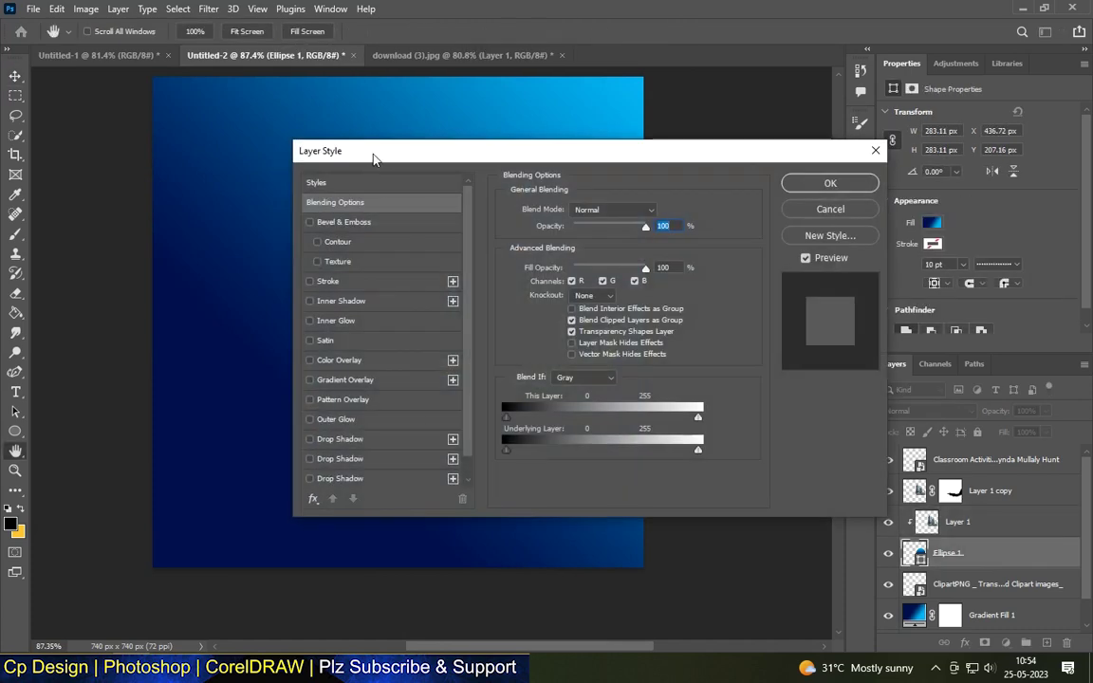
left_click_drag(370, 151, 644, 68)
left_click(584, 375)
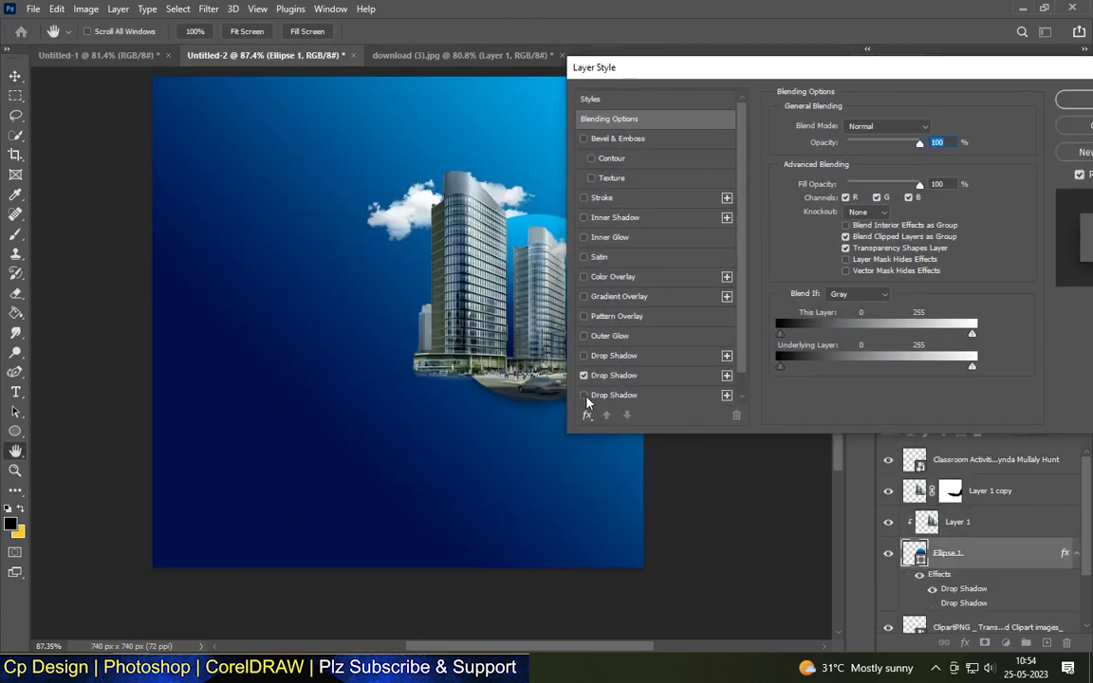
left_click(615, 375)
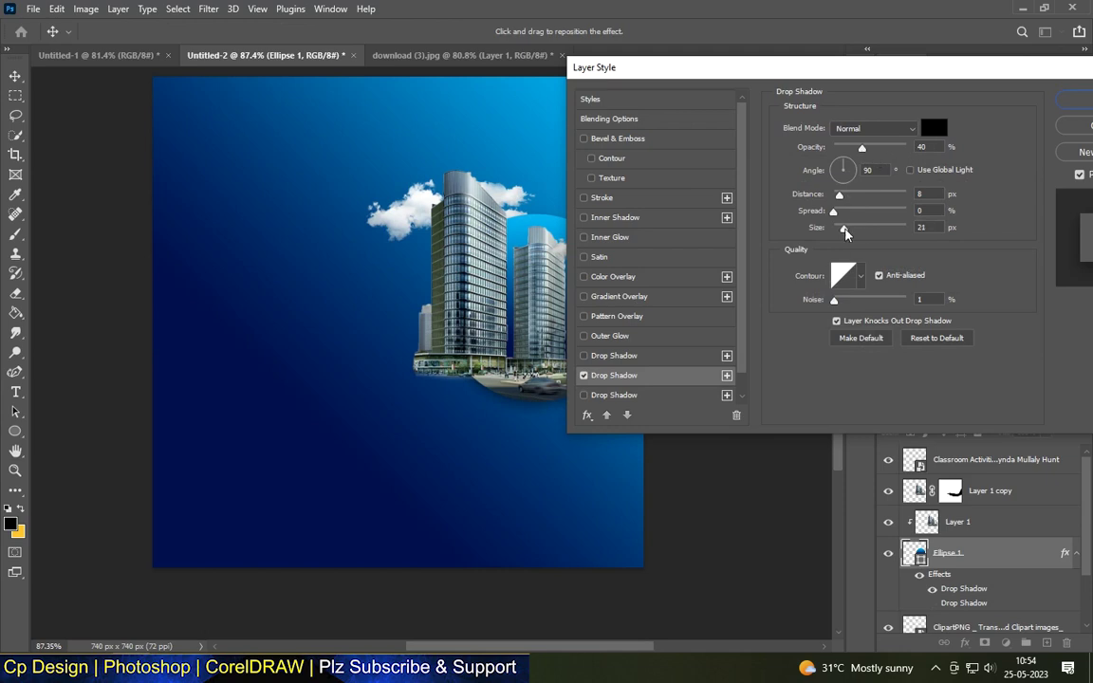
mouse_move(835, 211)
left_mouse_down()
mouse_move(847, 211)
mouse_move(841, 195)
left_mouse_up()
Step: Fine-tune the circle's drop shadow distance and opacity and apply it
left_click_drag(863, 148, 866, 150)
mouse_move(750, 67)
left_mouse_down()
mouse_move(683, 285)
mouse_move(533, 200)
left_mouse_up()
left_click(763, 217)
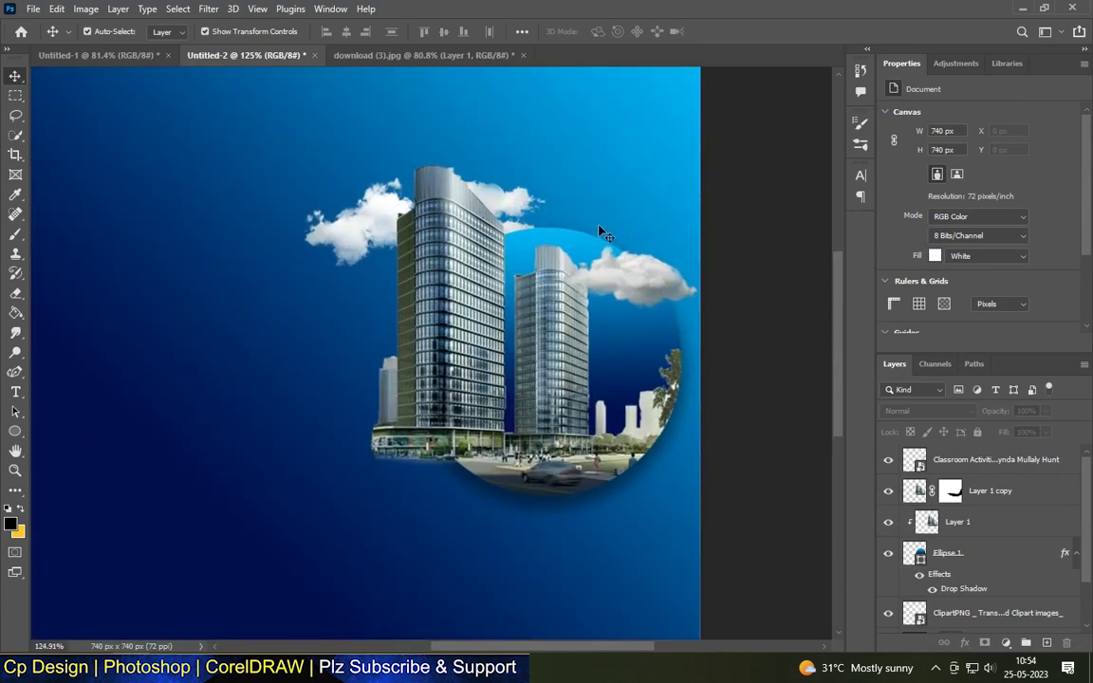
Step: Duplicate a cloud, bring it to the top and scale it beside the tall tower
left_click(593, 247)
left_click(724, 195)
left_click_drag(343, 215, 349, 285)
left_click_drag(982, 553, 987, 459)
key("ctrl+t")
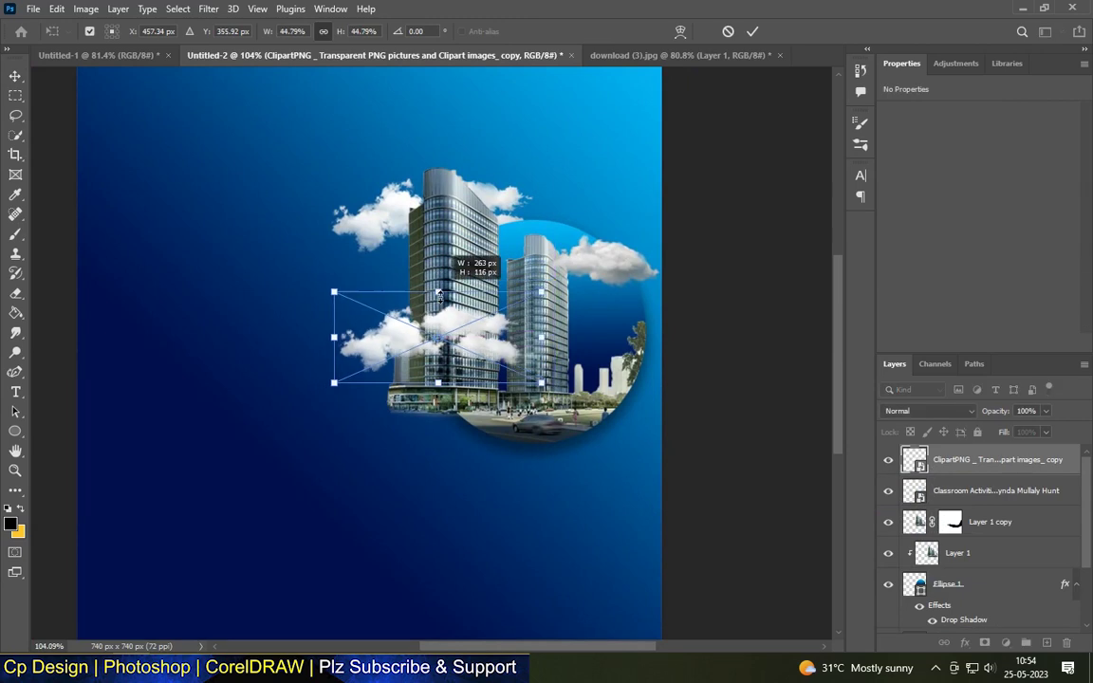
mouse_move(460, 339)
left_mouse_down()
mouse_move(399, 272)
mouse_move(399, 313)
mouse_move(532, 221)
mouse_move(520, 214)
left_mouse_up()
key("Return")
Step: Paste the glass office-building photo as Layer 2, enlarged to cover the canvas and moved down the stack
left_click(713, 188)
scroll(200, 481, "down", 3)
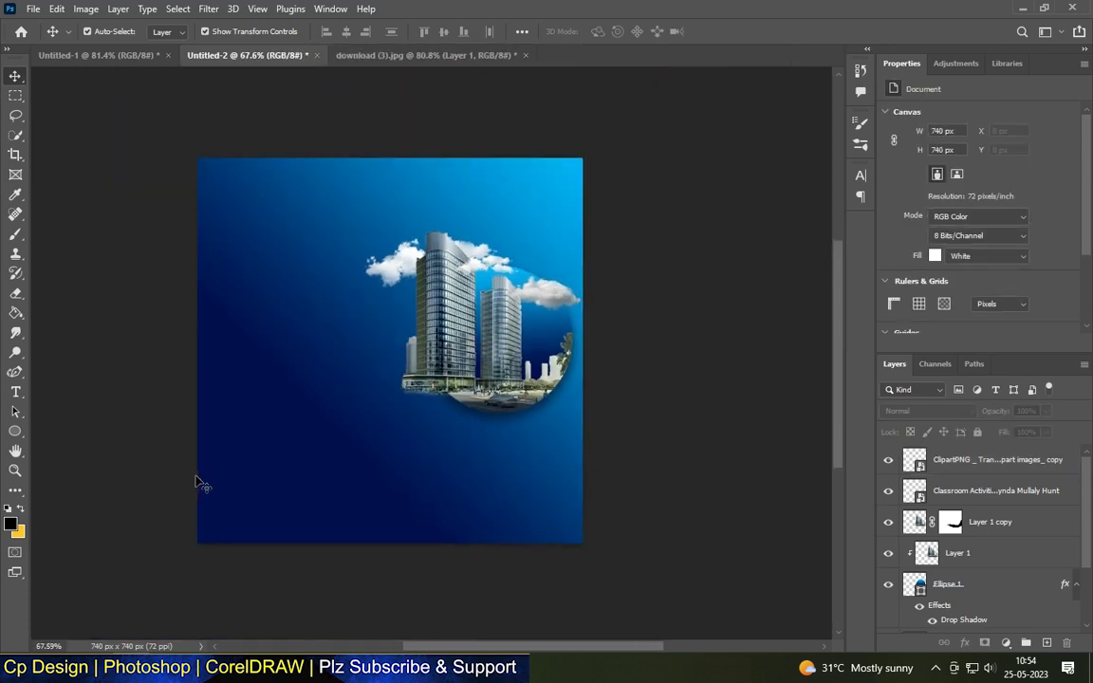
scroll(508, 480, "up", 2)
key("ctrl+v")
scroll(478, 454, "down", 2)
mouse_move(478, 454)
left_mouse_down()
mouse_move(669, 575)
mouse_move(656, 556)
left_mouse_up()
key("Return")
mouse_move(944, 459)
left_mouse_down()
mouse_move(983, 579)
mouse_move(889, 584)
left_mouse_up()
scroll(984, 579, "down", 1)
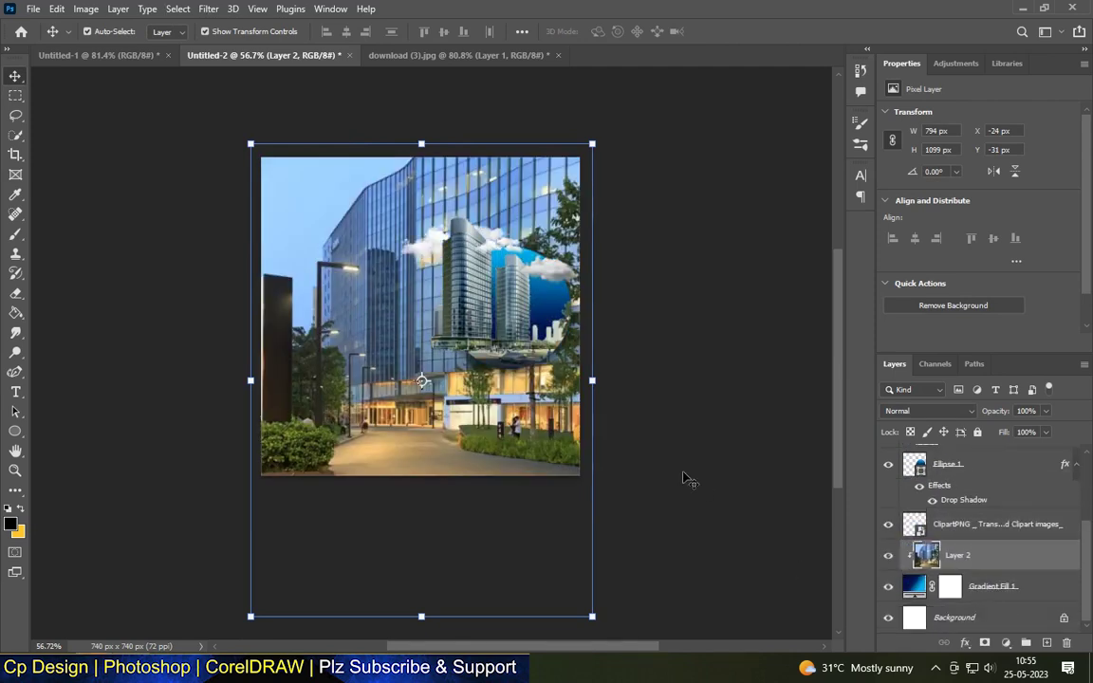
Step: Set the office-photo layer to Overlay blend mode with 16% fill
left_click(930, 413)
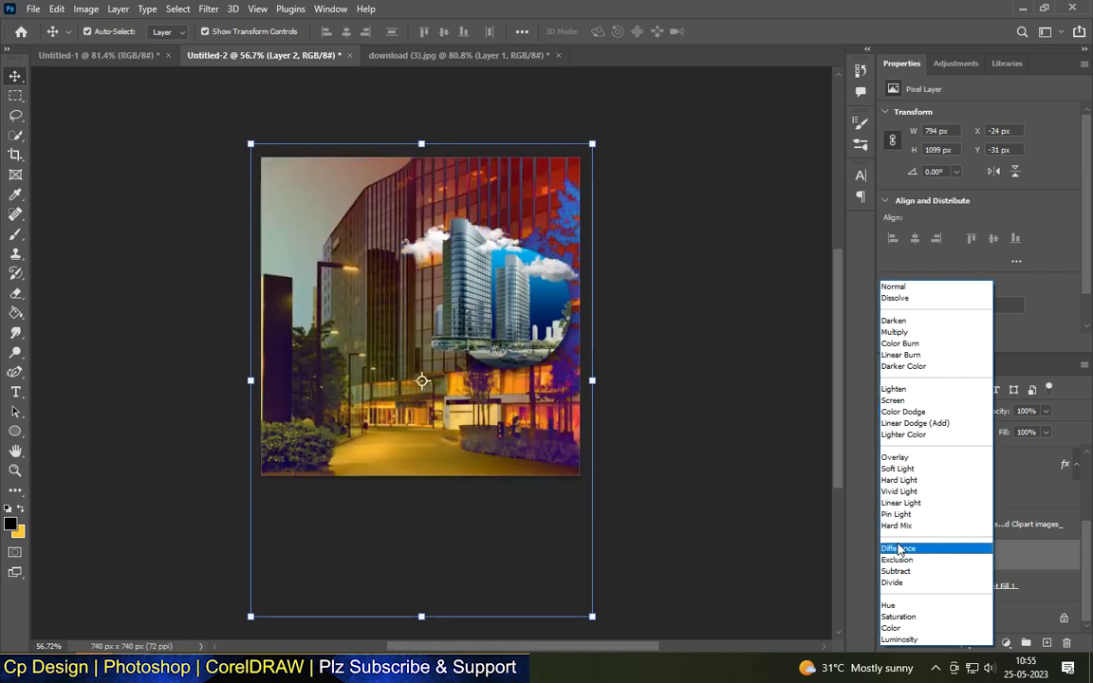
left_click(904, 460)
left_click_drag(1046, 432, 1007, 457)
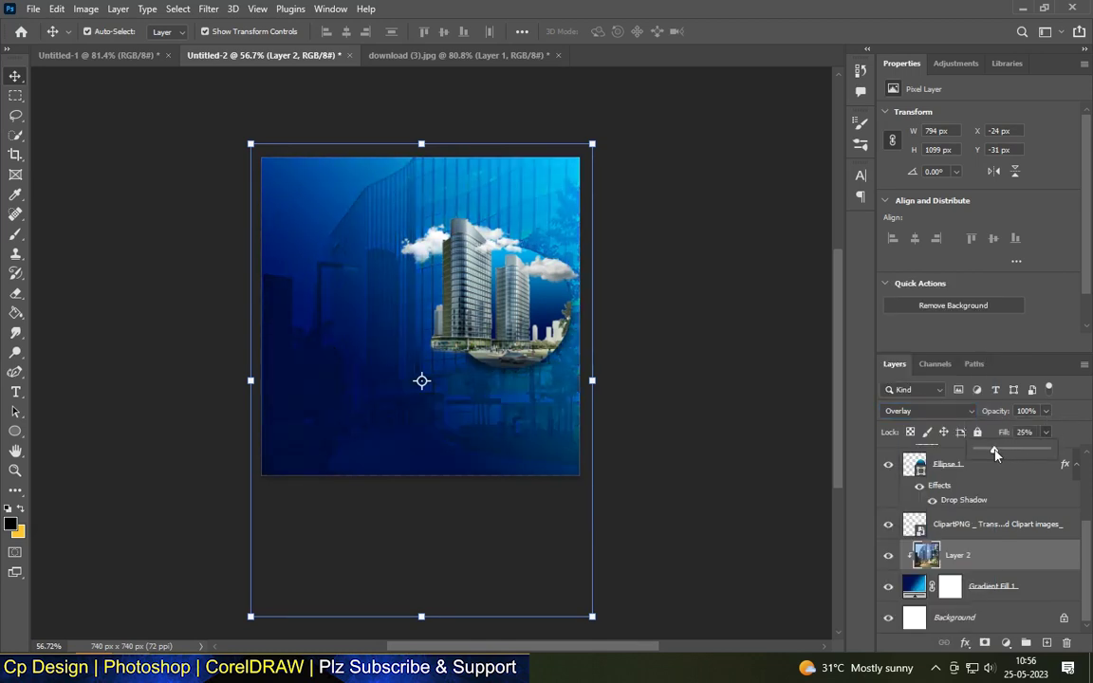
scroll(477, 256, "up", 2)
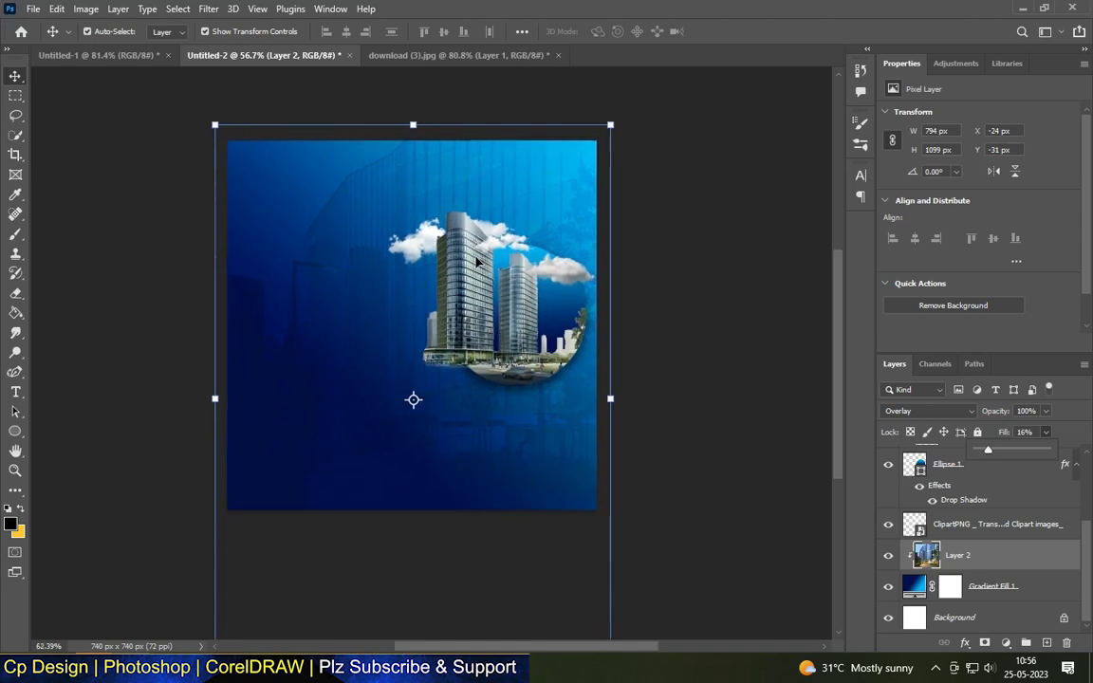
Step: Apply a 4.1 px Gaussian Blur to the office-photo layer
left_click(214, 7)
left_click(428, 258)
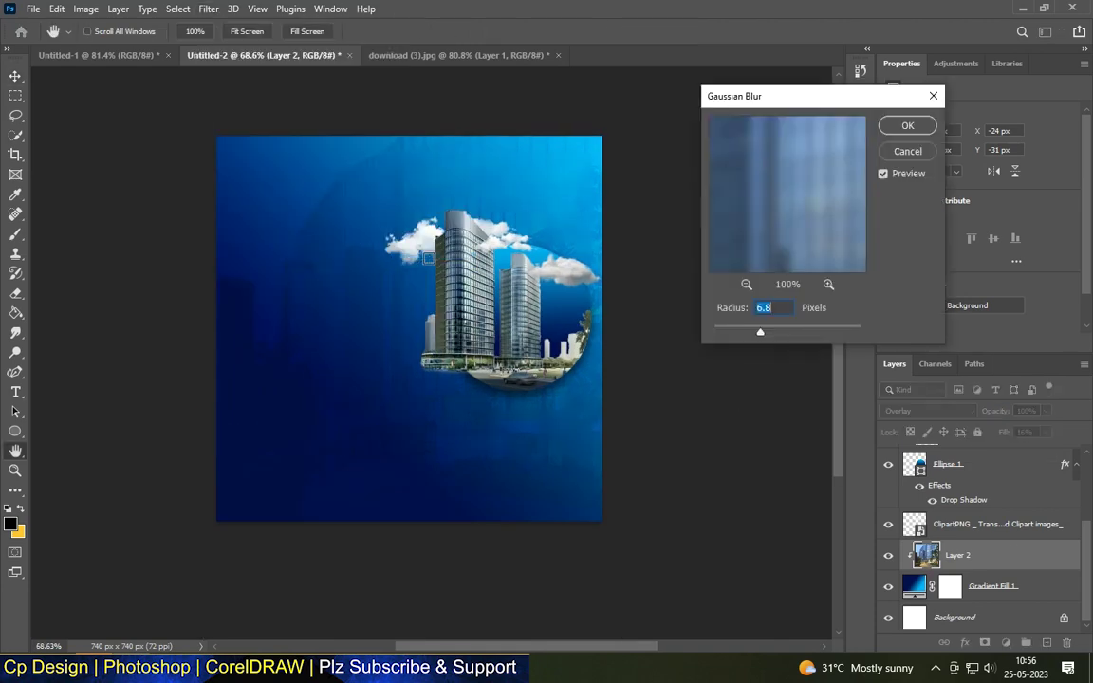
left_click(748, 332)
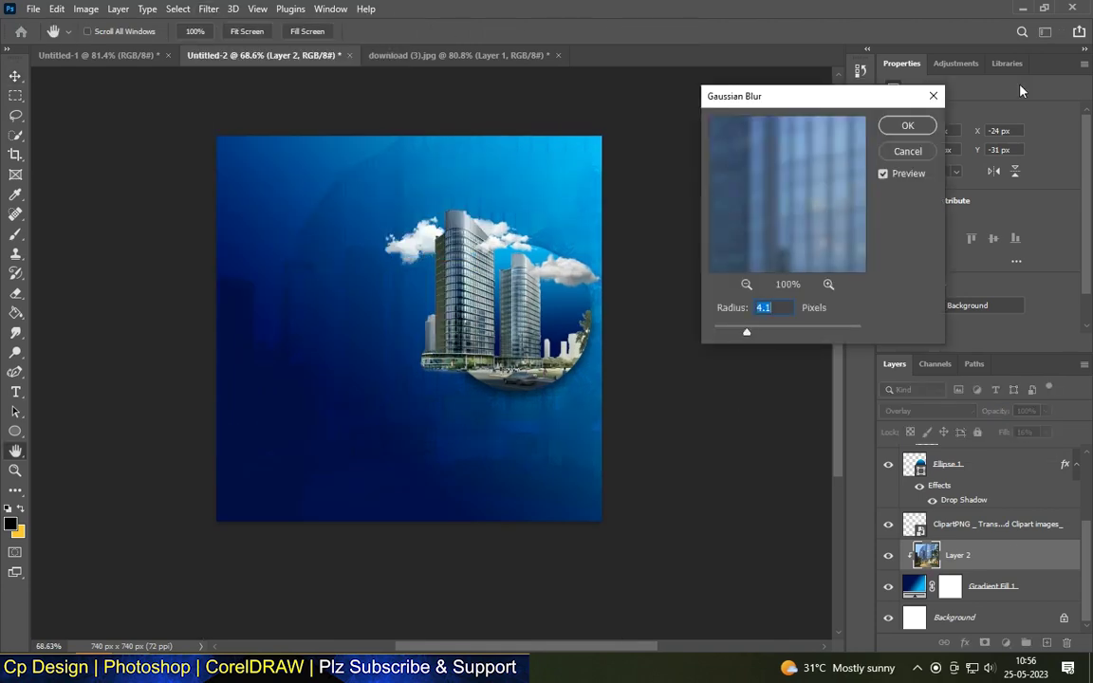
left_click(881, 152)
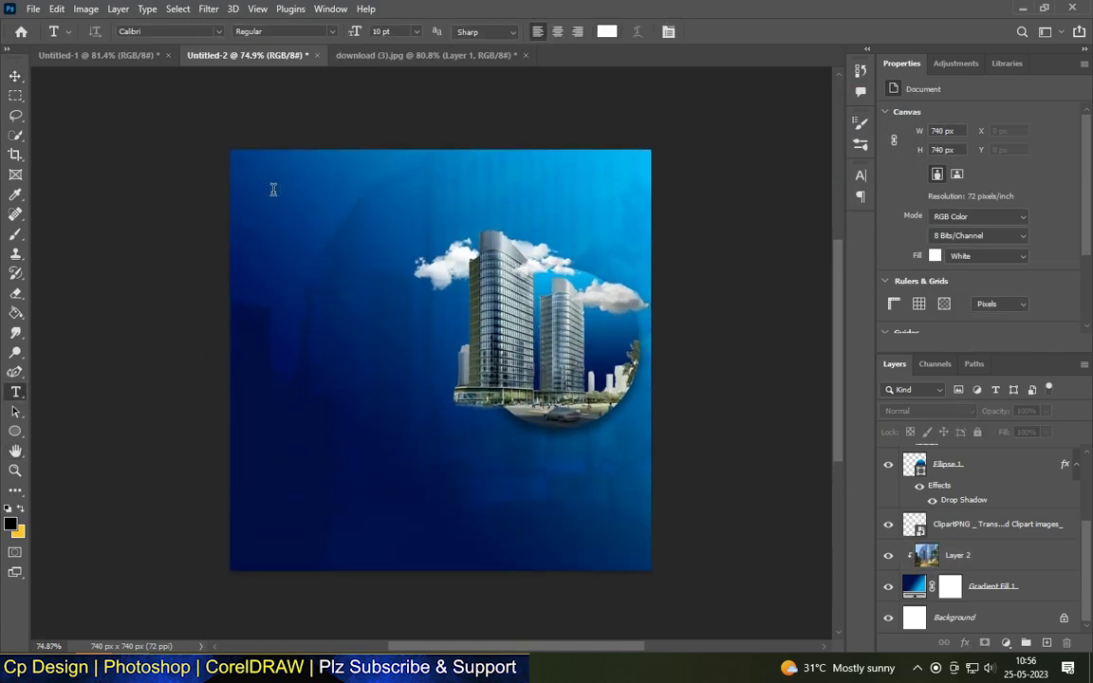
Step: Add white 'Logo' text at the top left and resize it
left_click(271, 186)
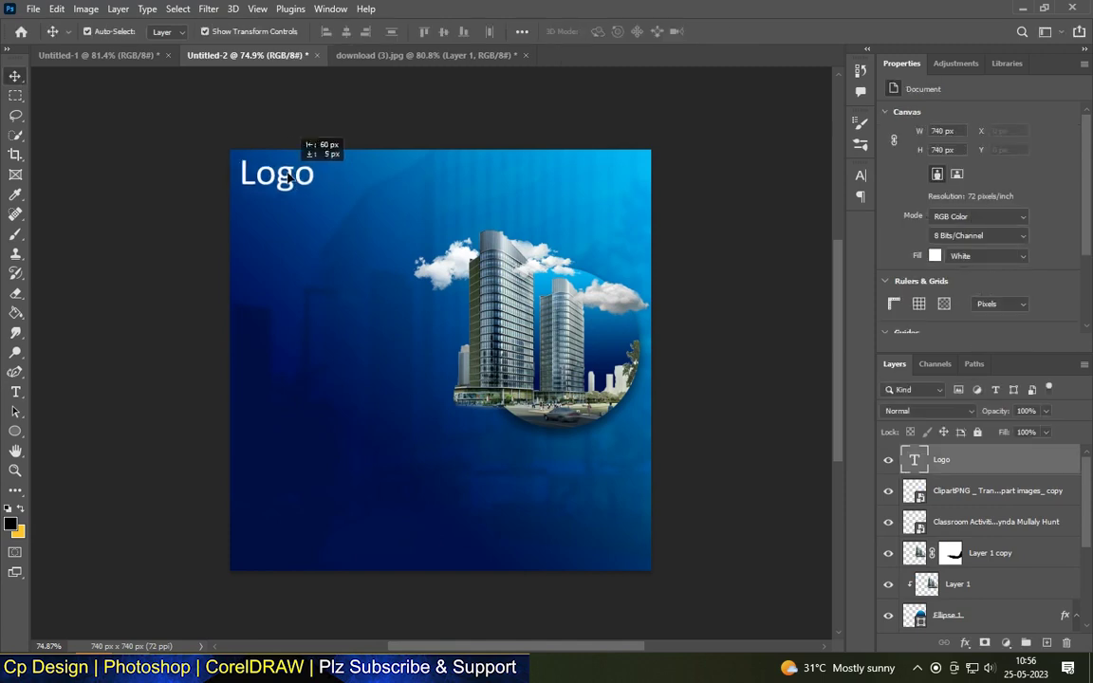
left_click_drag(288, 178, 300, 177)
scroll(341, 208, "up", 3)
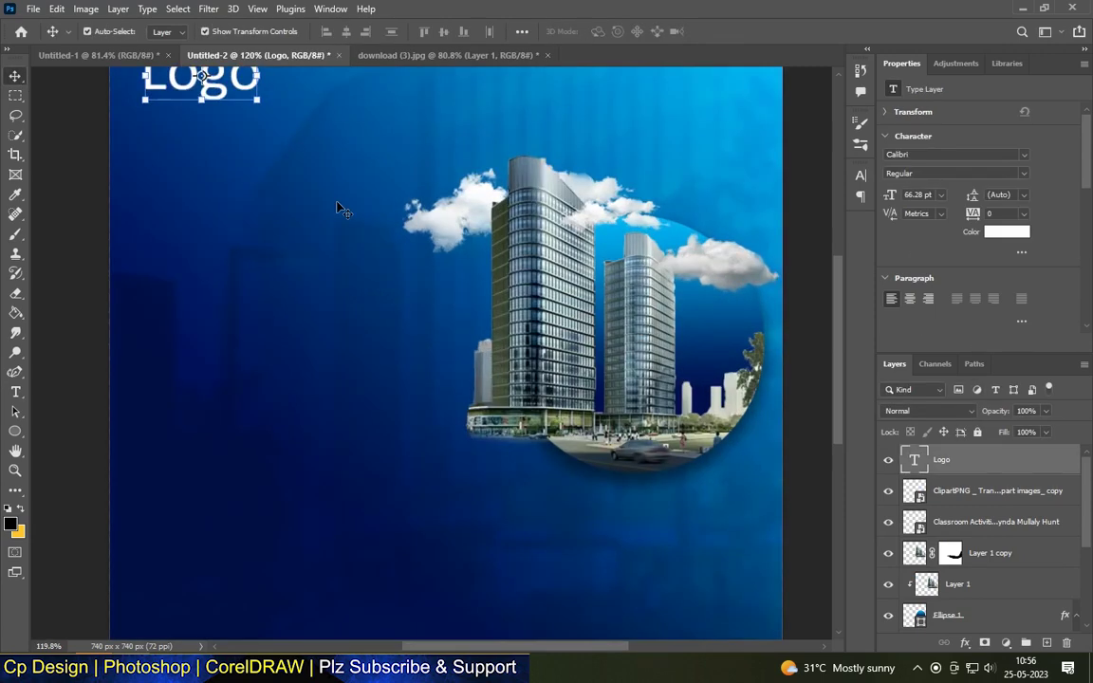
scroll(342, 208, "down", 3)
scroll(324, 185, "up", 2)
left_click_drag(325, 185, 323, 182)
key("Return")
scroll(351, 211, "down", 3)
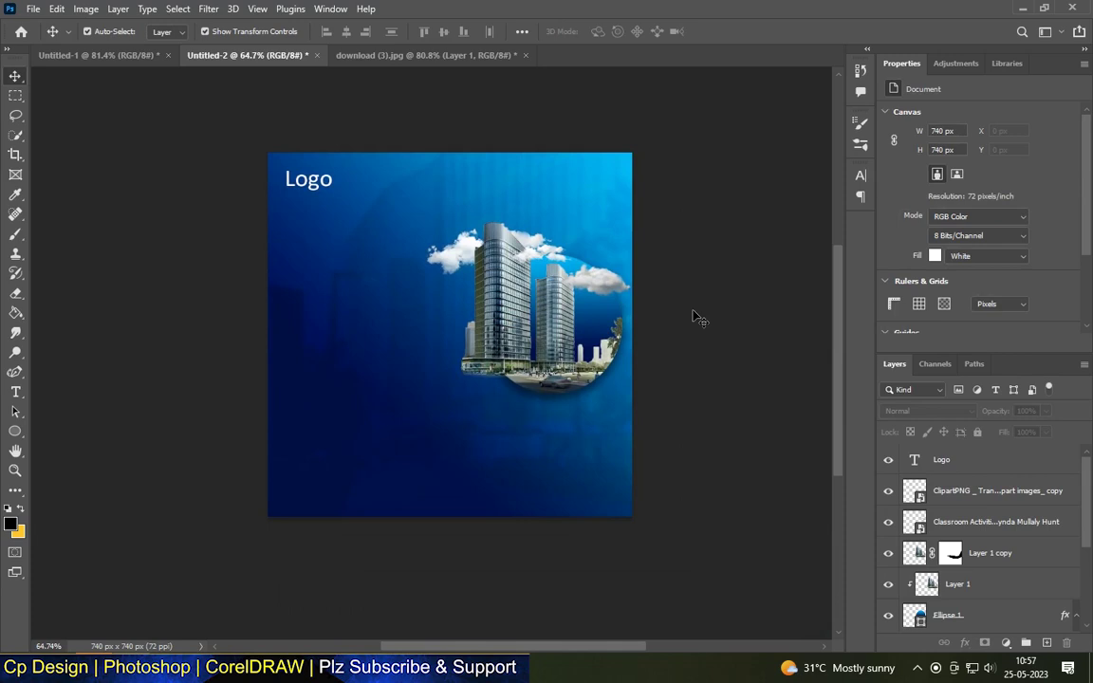
Step: Close the downloaded photo and add an enlarged 'Modern Home For sale' headline below the Logo
left_click(525, 55)
scroll(297, 295, "up", 1)
key("t")
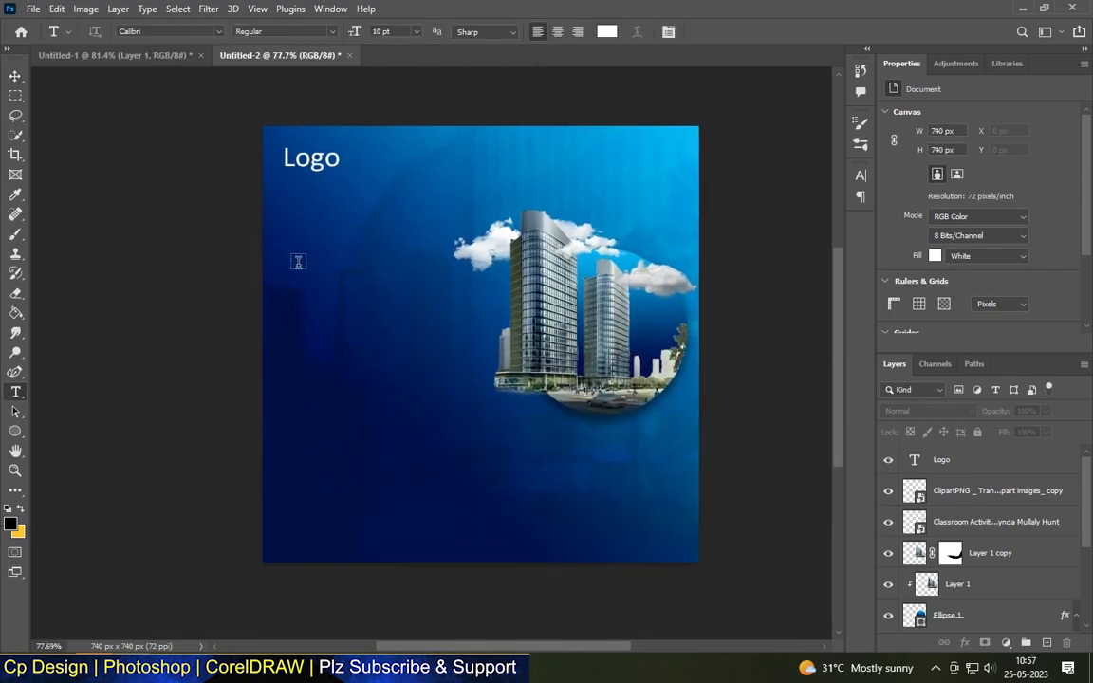
left_click(290, 234)
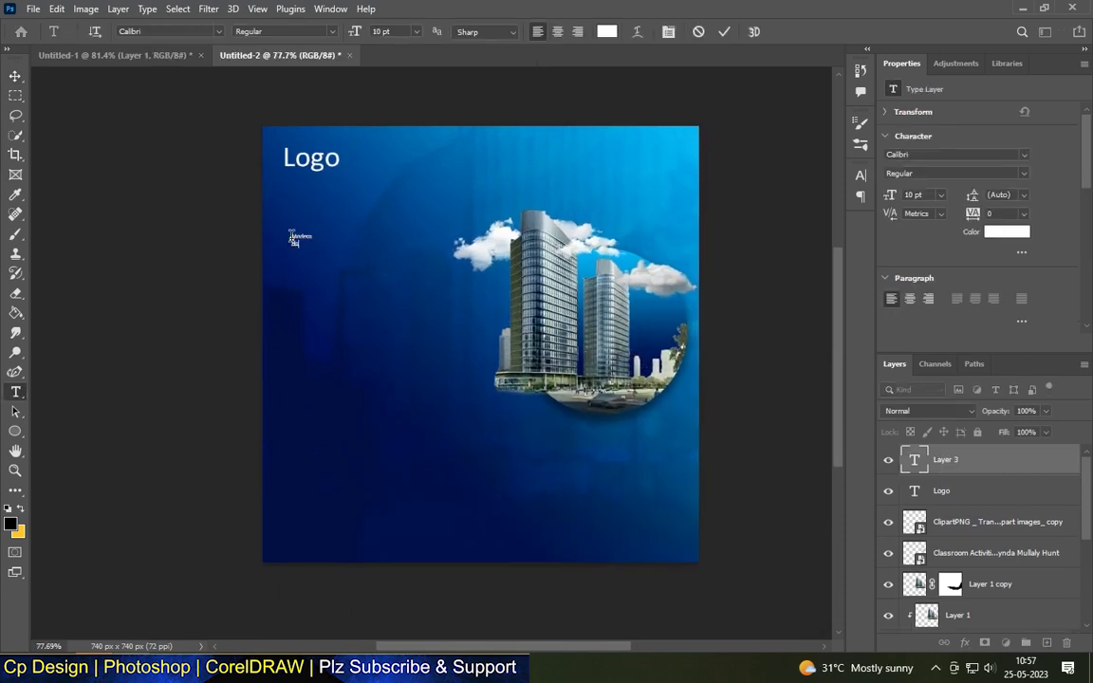
type("Modern Honme For sale")
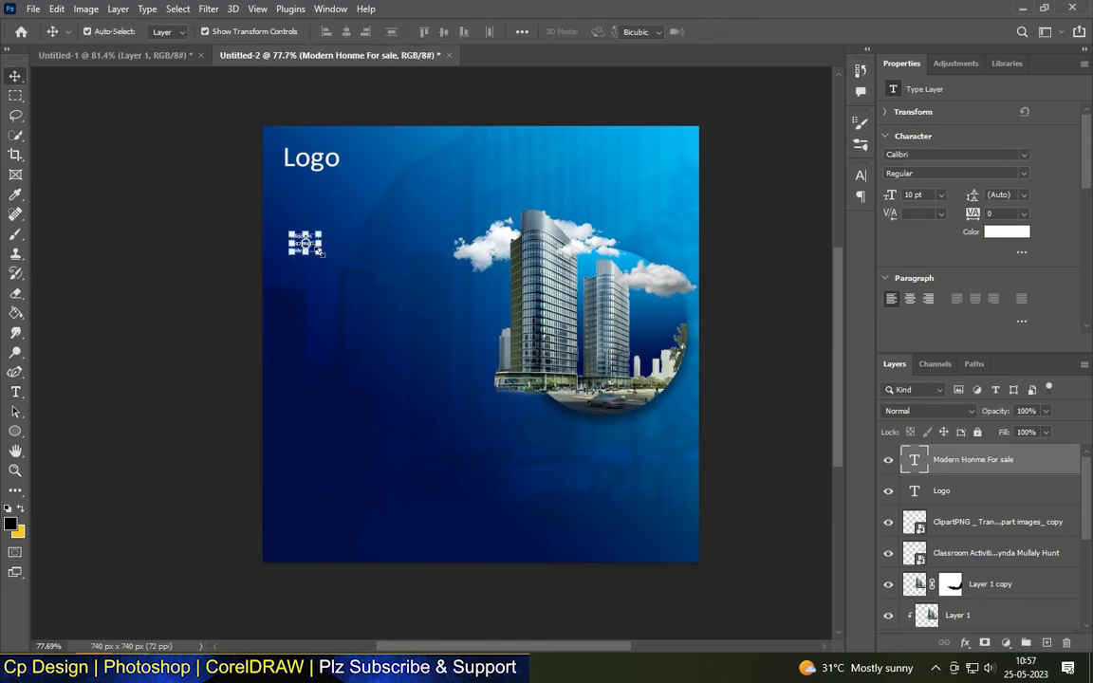
left_click_drag(321, 252, 390, 312)
key("Return")
Step: Fix the typo in 'Home' and break the headline into three lines
double_click(353, 309)
key("BackSpace")
key("ctrl+0")
left_click(268, 237)
key("Return")
left_click(269, 419)
key("BackSpace")
key("ctrl+Return")
key("v")
scroll(438, 169, "down", 2)
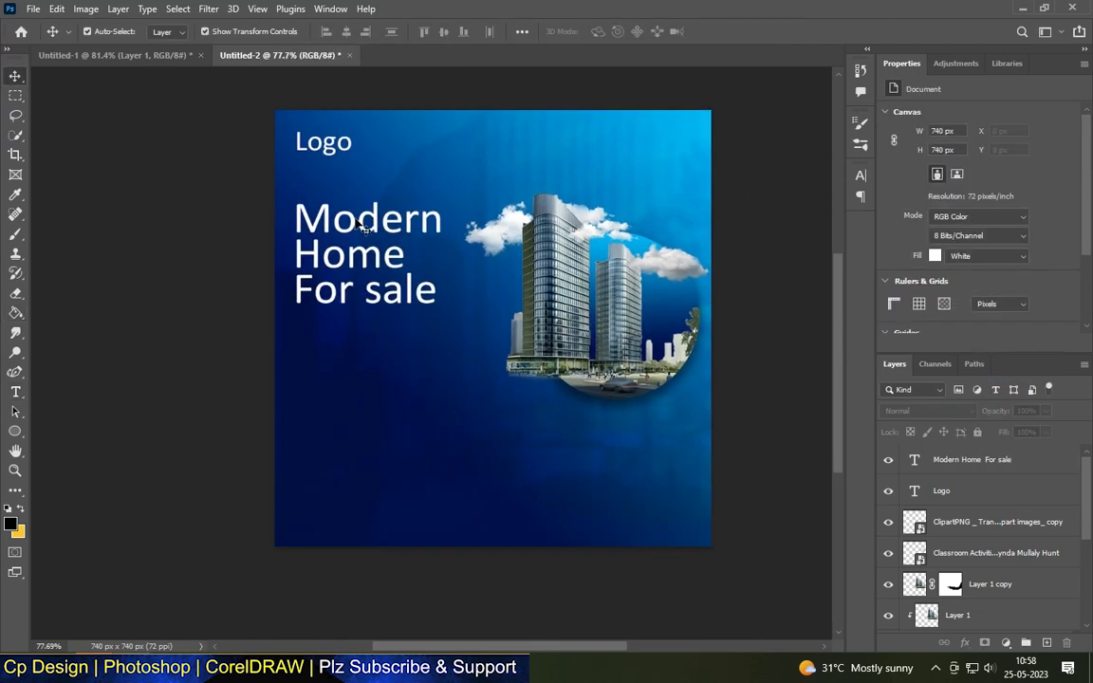
Step: Make 'Home For sale' 85 pt and set the headline leading to 72 pt
scroll(438, 169, "up", 4)
key("t")
left_click_drag(275, 237, 518, 311)
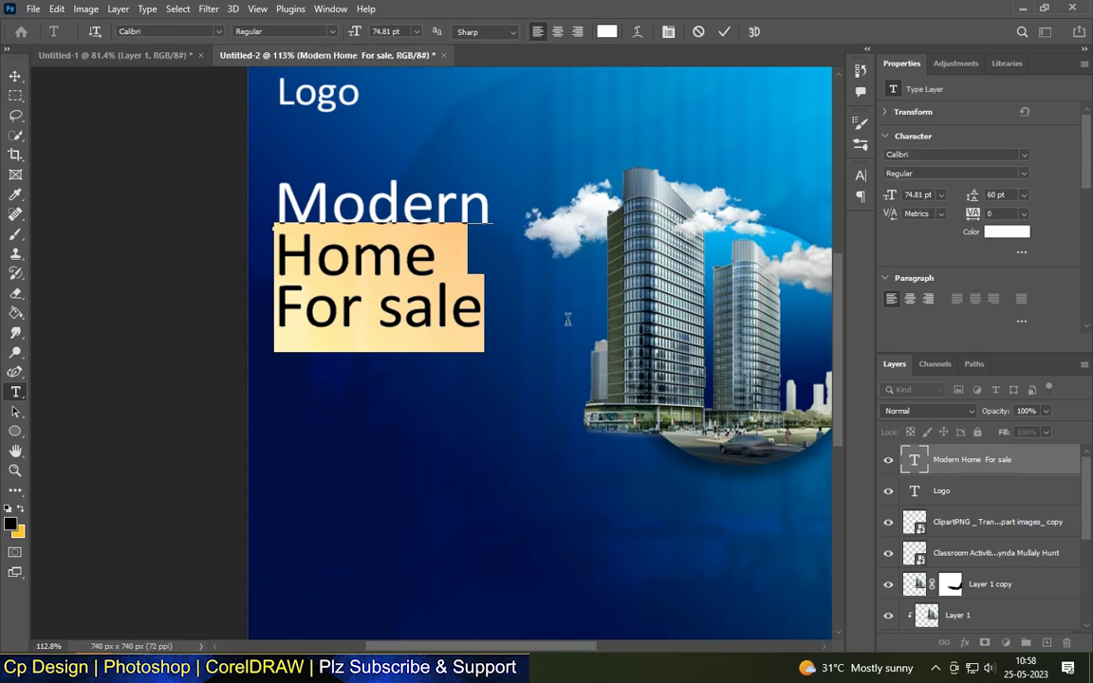
double_click(938, 194)
type("85")
key("Return")
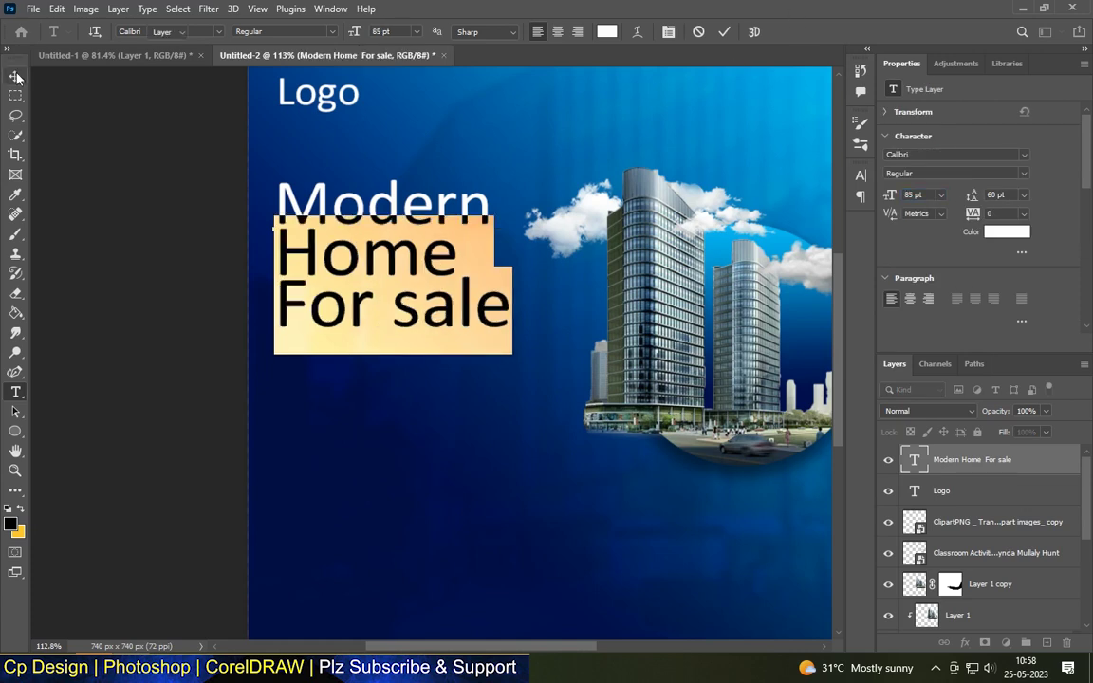
left_click(15, 76)
double_click(339, 207)
left_click(1024, 194)
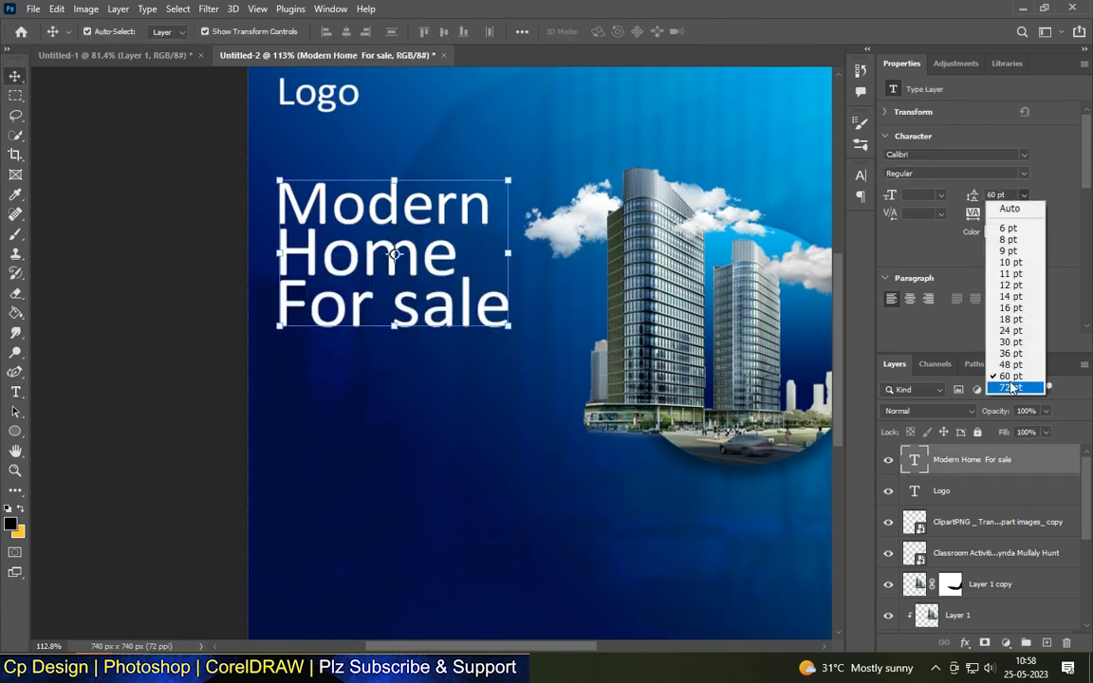
left_click(1006, 354)
Step: Make the 'Home For sale' lines bold and bright yellow
left_click_drag(276, 240, 568, 349)
left_click(331, 31)
left_click(285, 107)
left_click(606, 32)
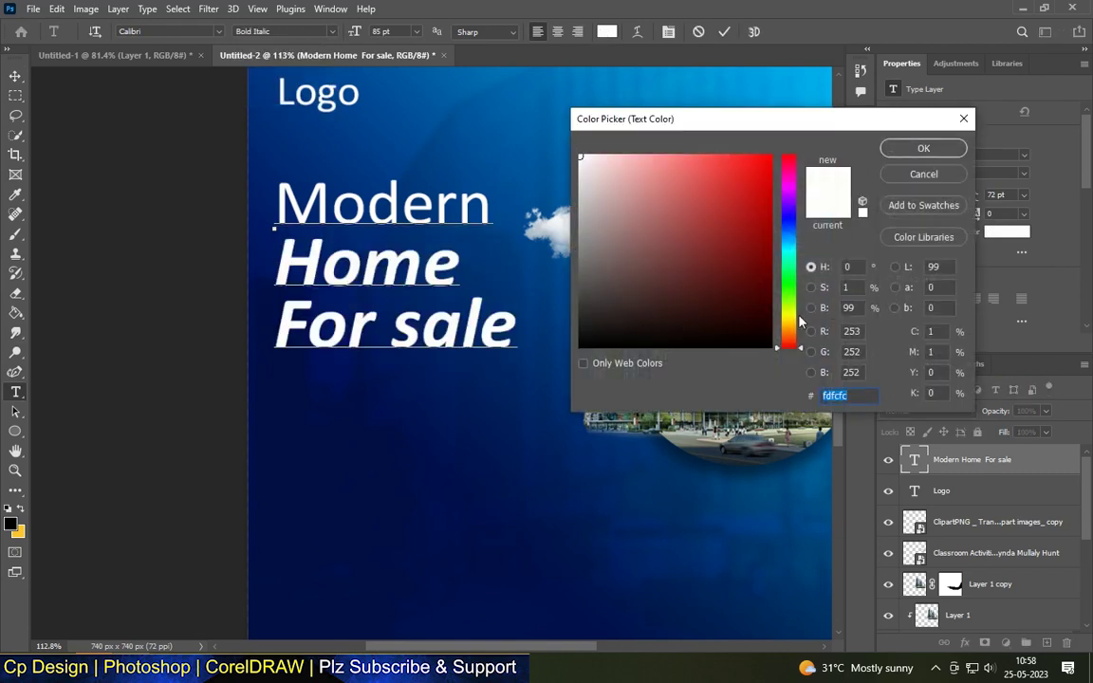
left_click(787, 320)
left_click(768, 160)
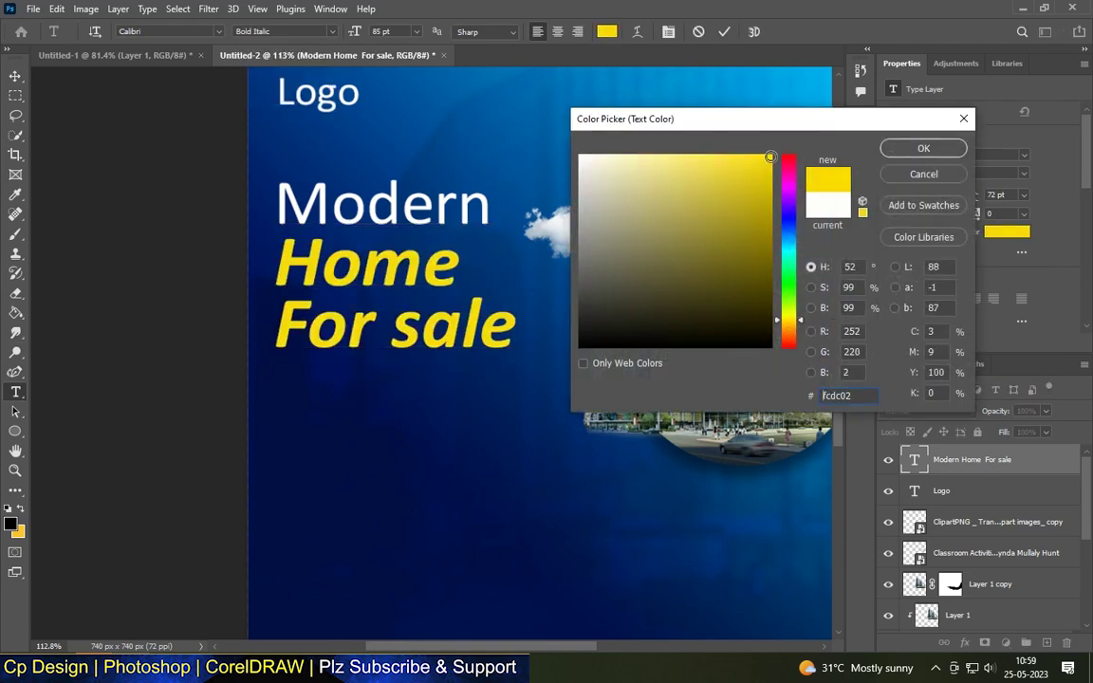
left_click(924, 149)
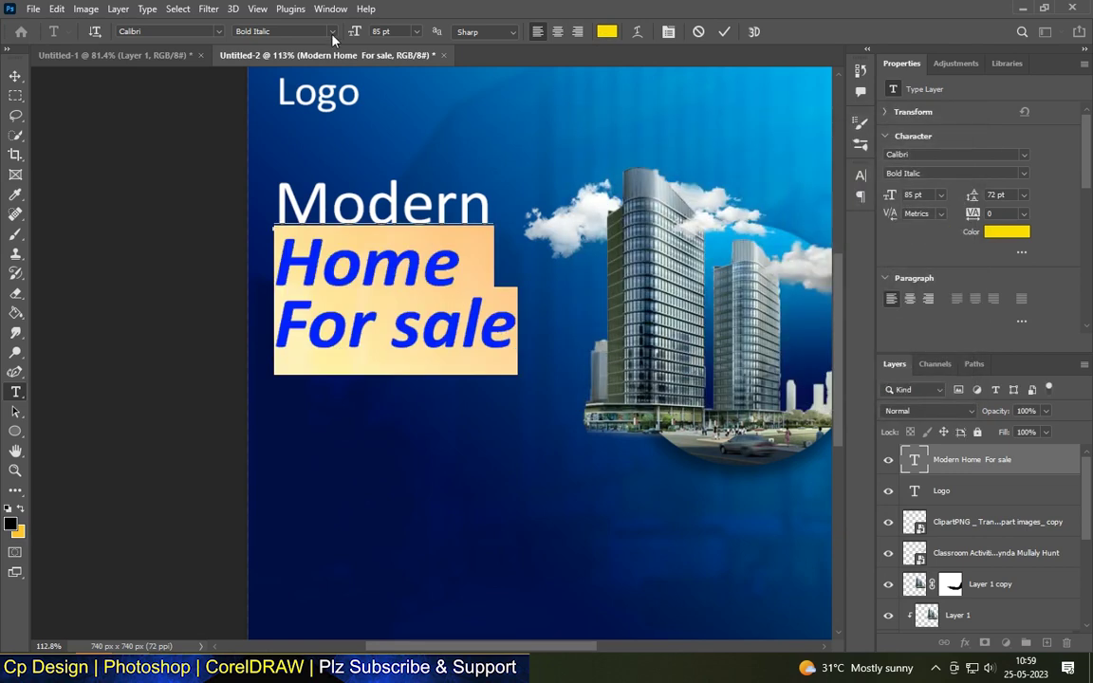
Step: Give the word 'Modern' the Light font style and commit the headline
double_click(463, 199)
left_click(331, 32)
left_click(285, 42)
key("ctrl+Return")
key("v")
key("ctrl+0")
scroll(424, 216, "down", 2)
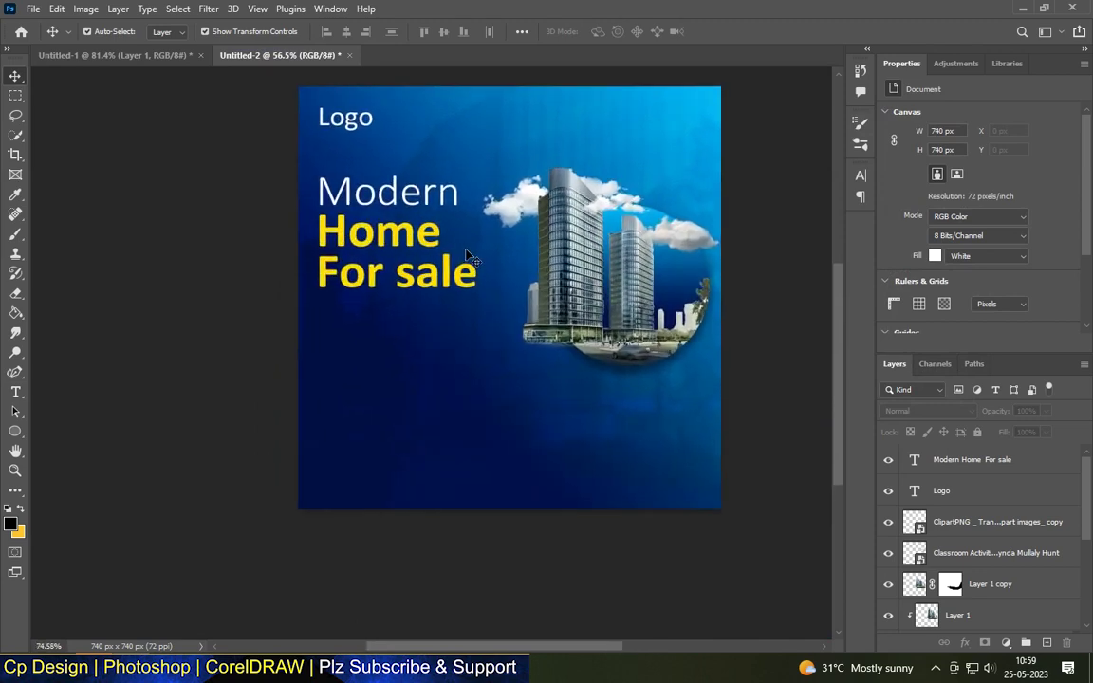
Step: Tighten the line spacing of the whole headline
key("t")
mouse_move(302, 171)
left_mouse_down()
mouse_move(378, 245)
mouse_move(479, 290)
left_mouse_up()
left_click(1026, 198)
left_click(996, 360)
left_click(14, 75)
scroll(440, 311, "down", 2)
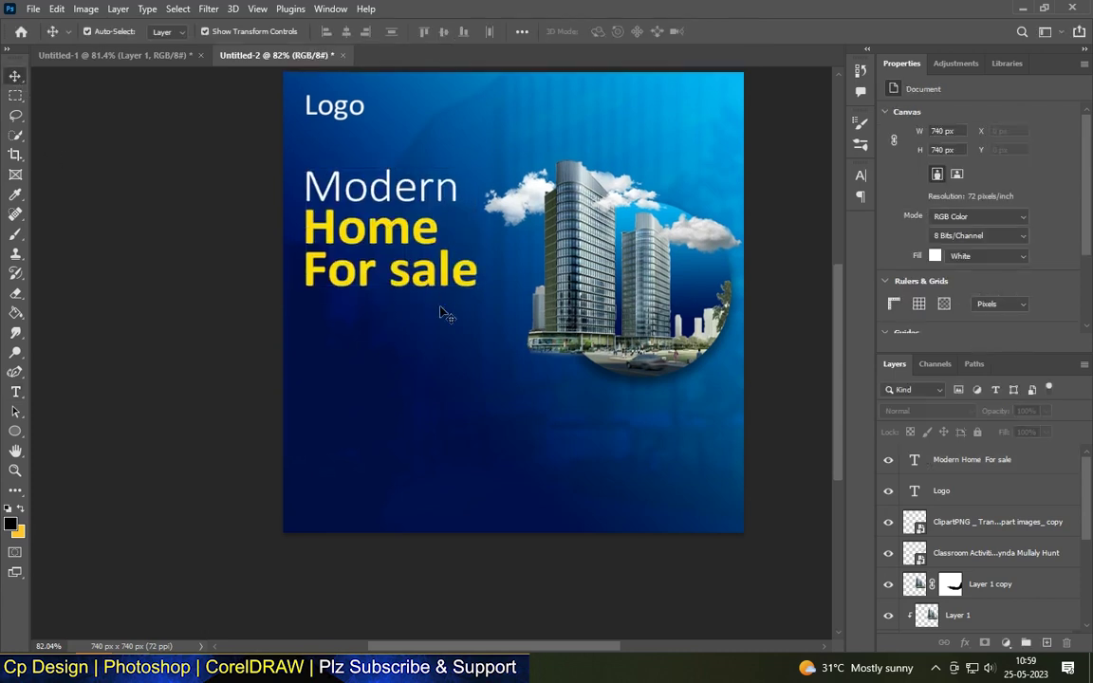
scroll(330, 235, "up", 3)
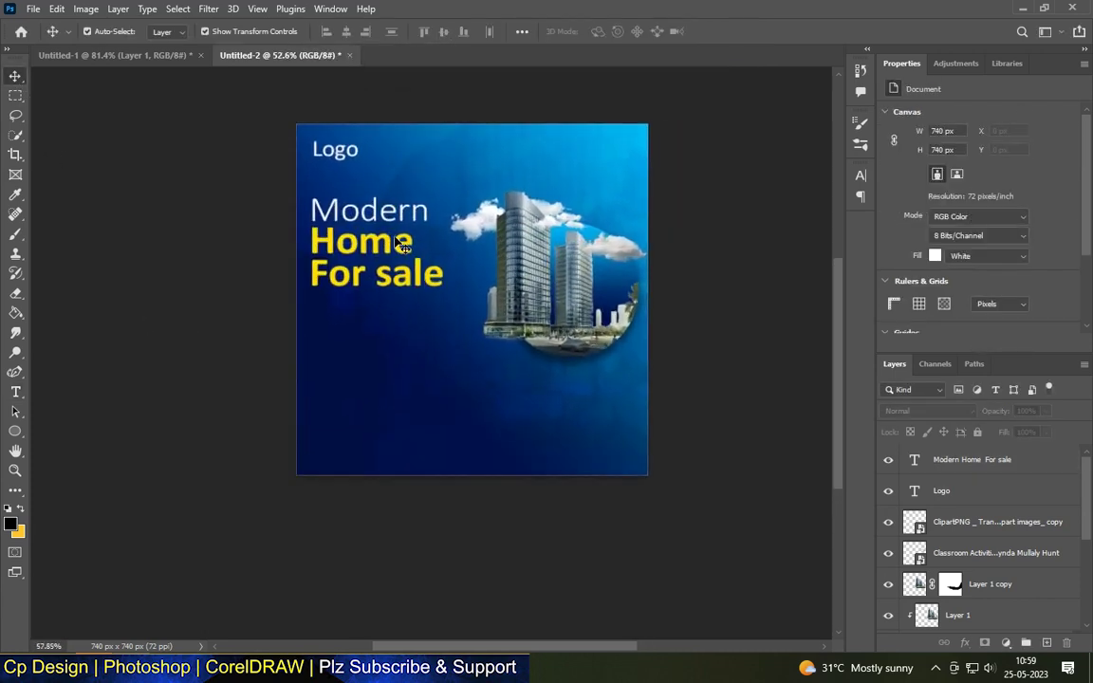
left_click(190, 204)
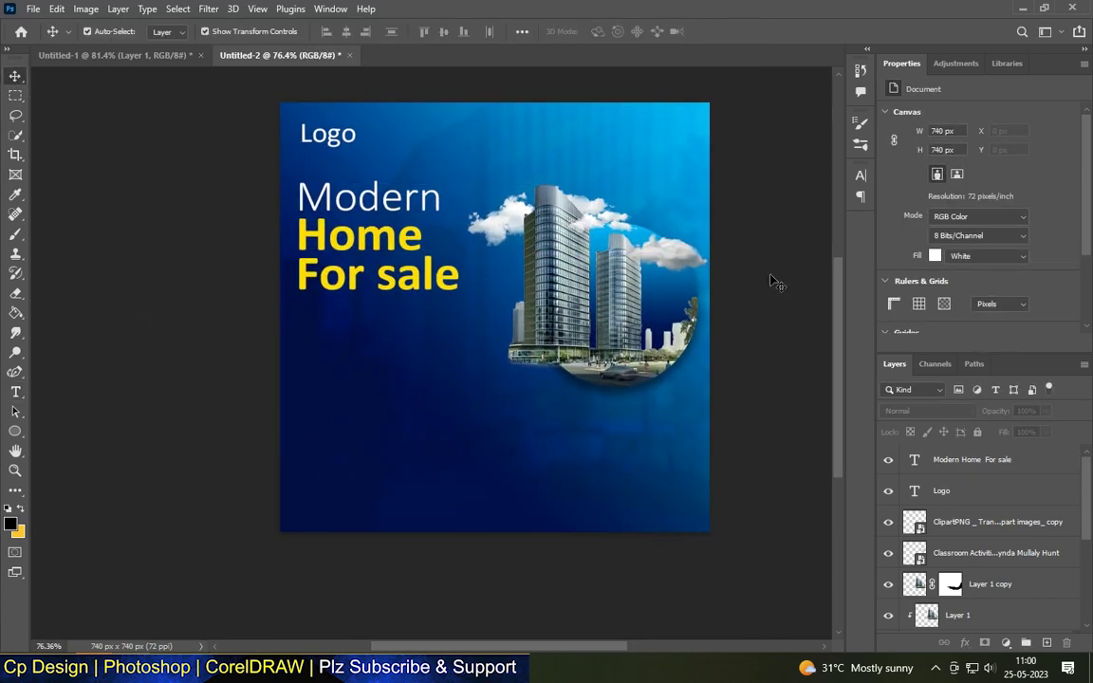
Step: Paste the Lorem Ipsum paragraph in a text box under the headline, narrowed to wrap
key("t")
scroll(329, 349, "up", 1)
scroll(313, 333, "up", 1)
left_click_drag(307, 332, 835, 324)
key("ctrl+v")
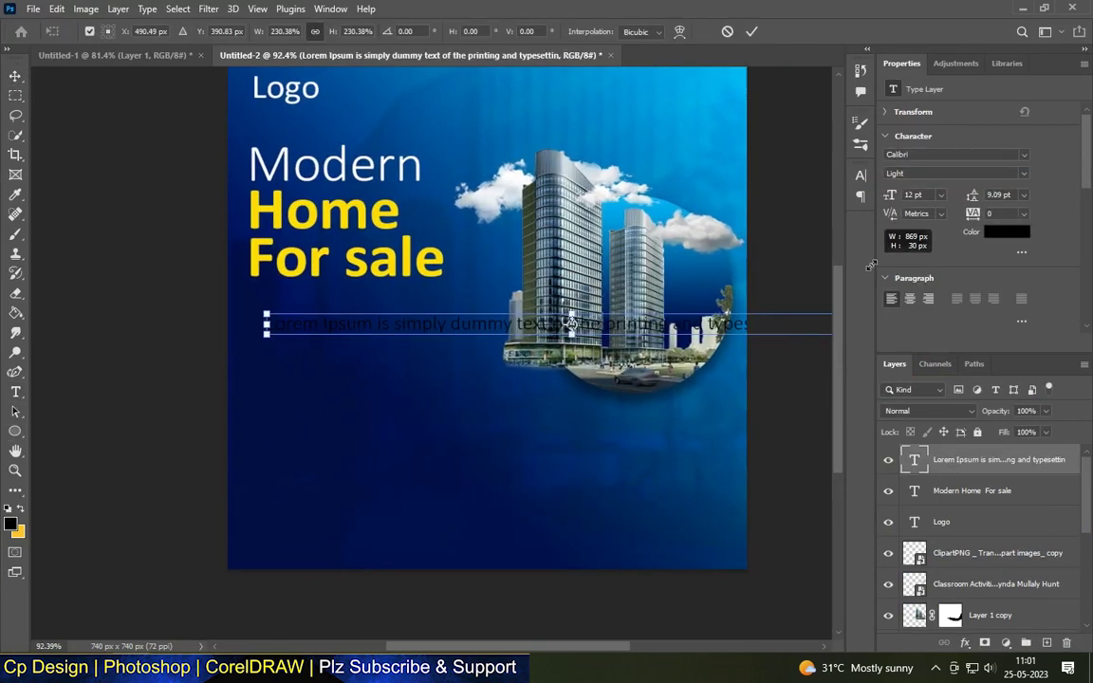
left_click_drag(251, 325, 235, 306)
key("Return")
left_click_drag(832, 324, 427, 325)
scroll(538, 276, "down", 1)
Step: Make the paragraph text white with tighter line spacing
left_click(1007, 232)
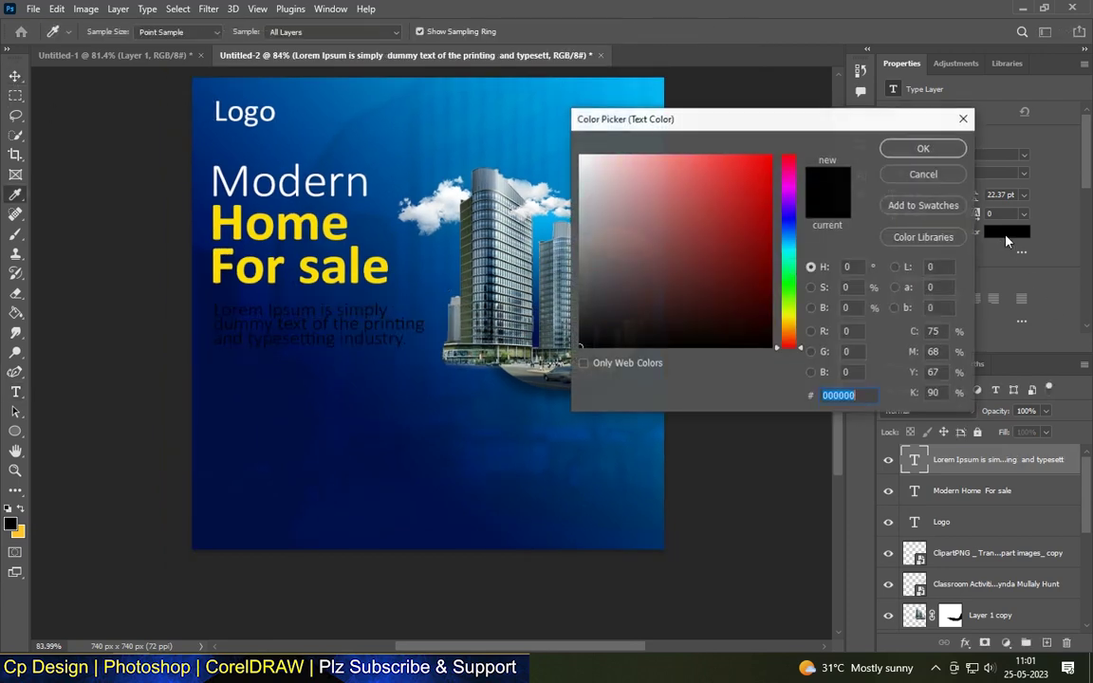
left_click(581, 159)
left_click(907, 149)
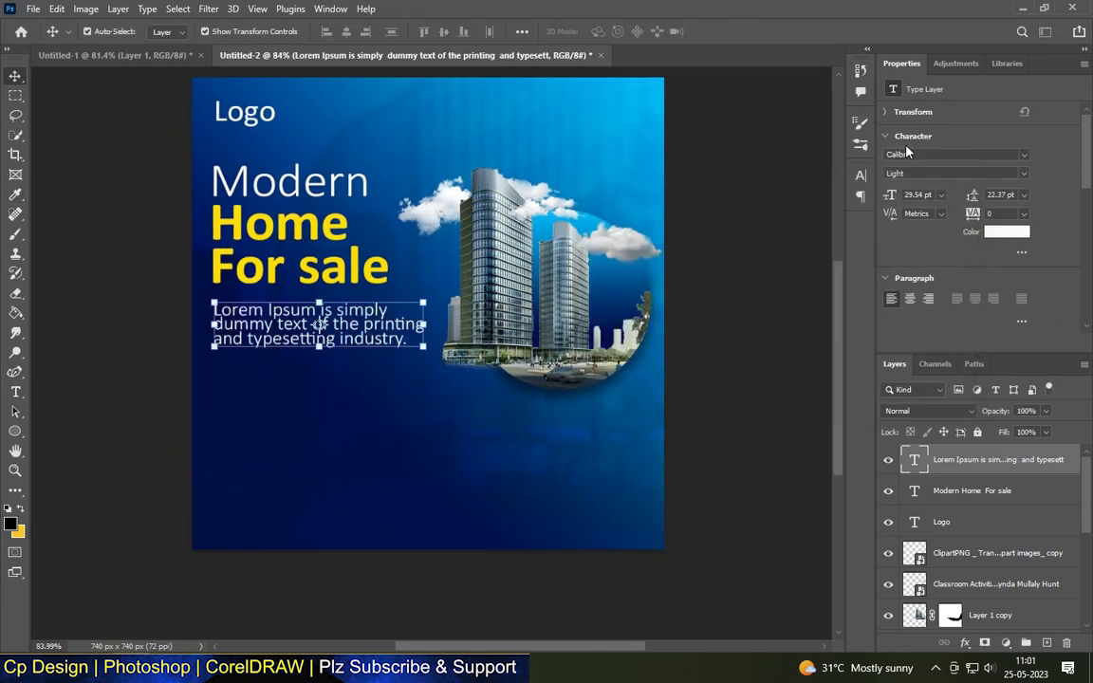
left_click(1026, 196)
left_click(1011, 330)
left_click(727, 341)
scroll(358, 463, "down", 3)
scroll(359, 463, "up", 3)
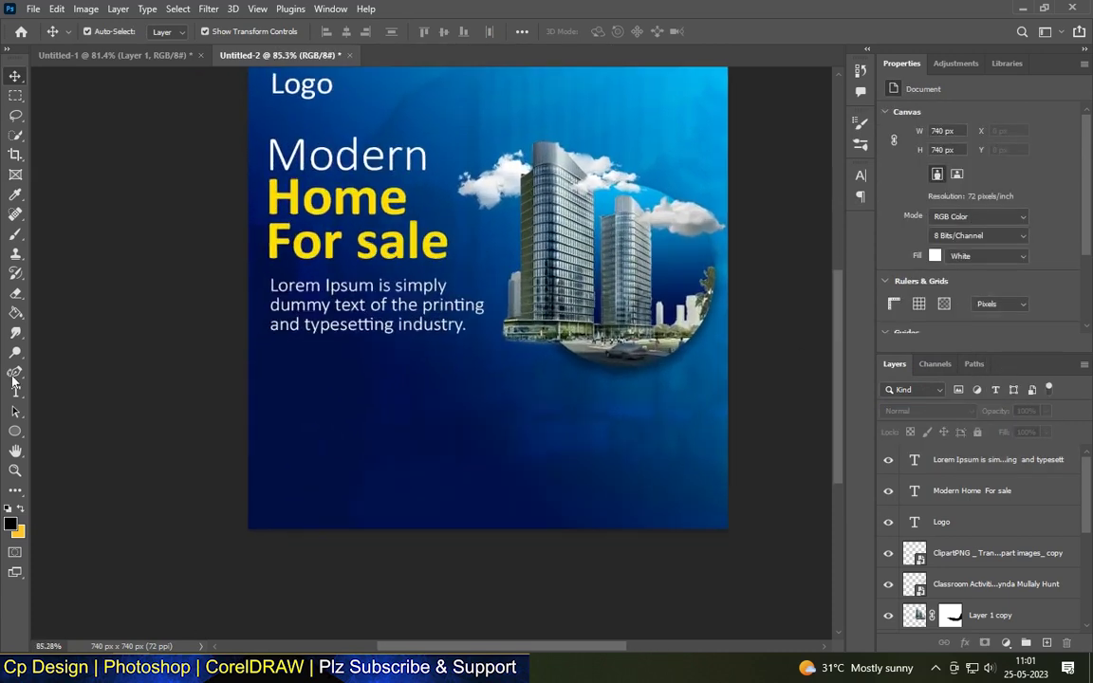
Step: Draw a wide black rectangle bar below the paragraph
left_click(23, 433)
left_click(66, 432)
left_click_drag(29, 353, 489, 397)
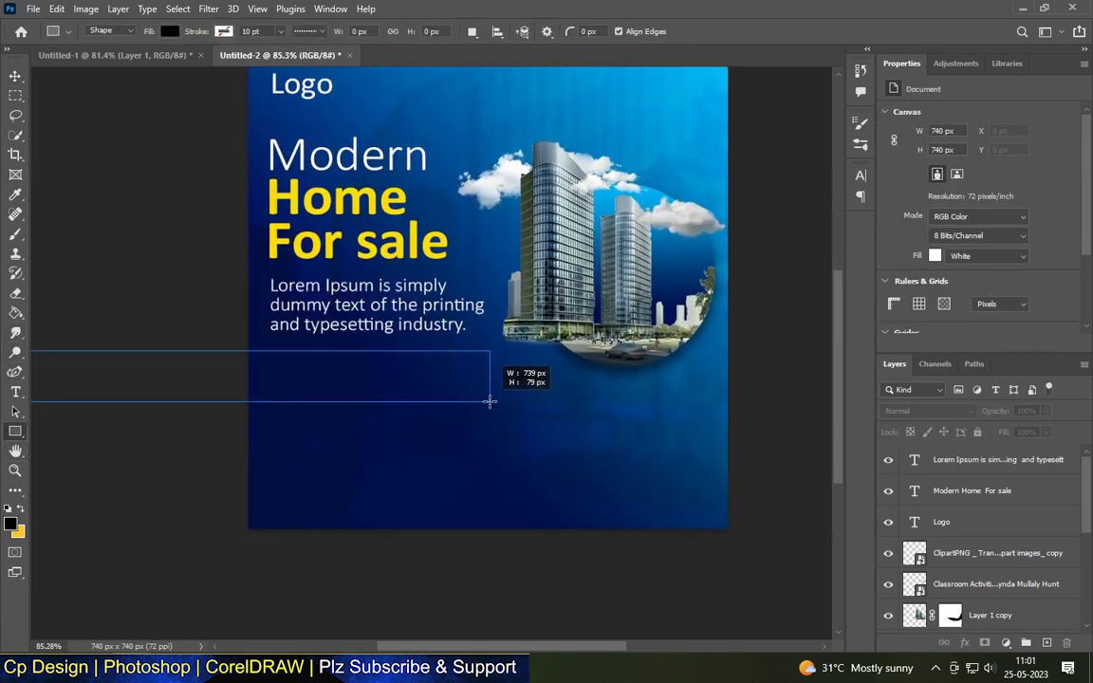
Step: Type a white 'Prices Starts From' label on the black bar
key("v")
left_click(138, 142)
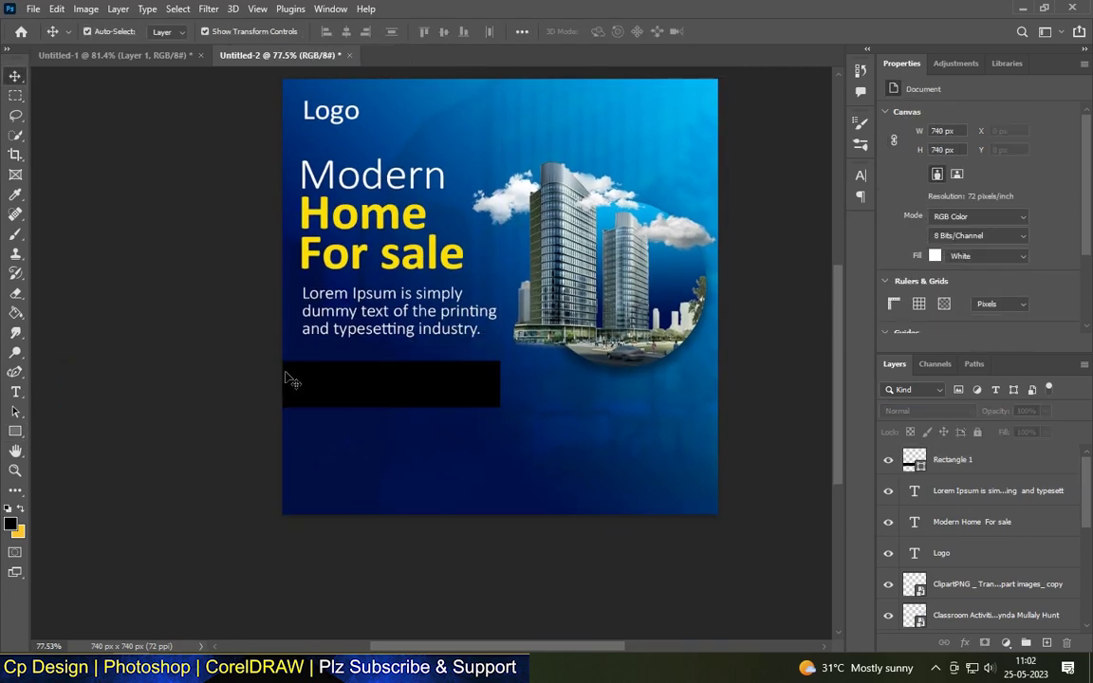
scroll(313, 379, "up", 1)
scroll(323, 378, "up", 2)
key("t")
left_click(327, 376)
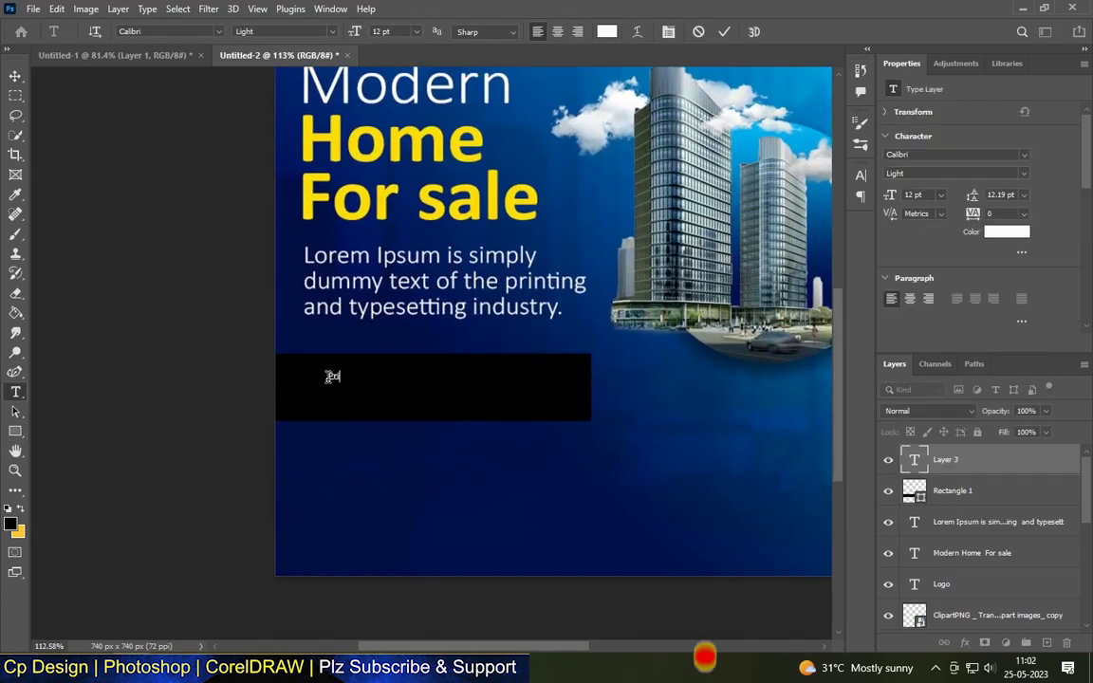
type("s")
type("zes")
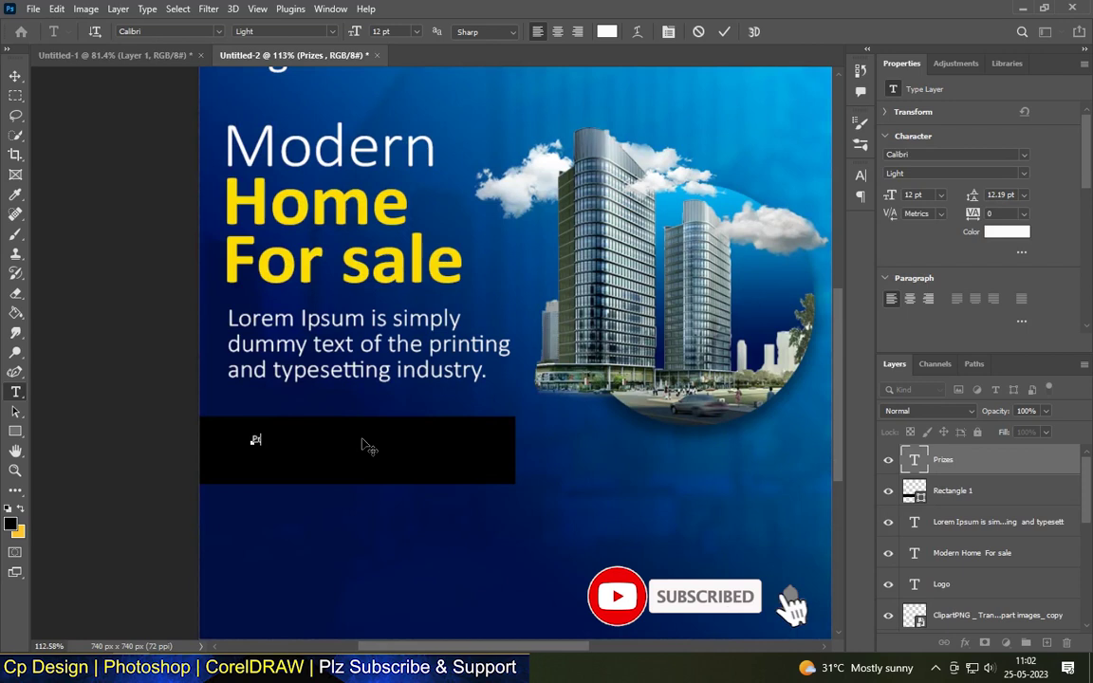
type("tarts From")
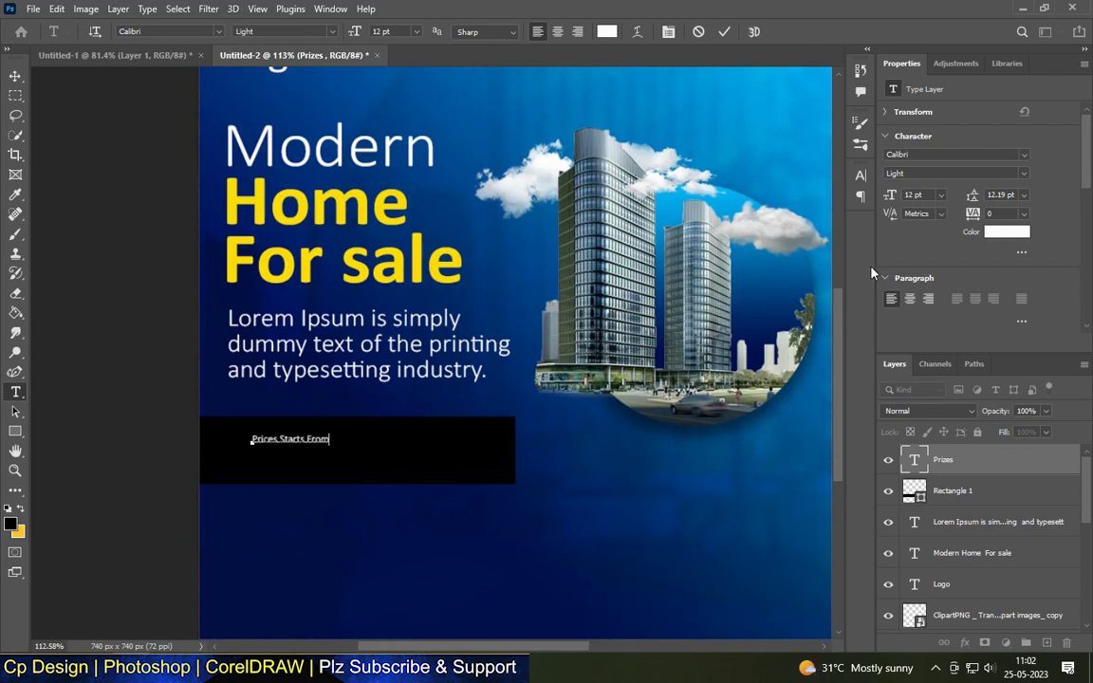
key("ctrl+Return")
Step: Scale and move the 'Prices Starts From' label to fit the top of the bar
key("ctrl+t")
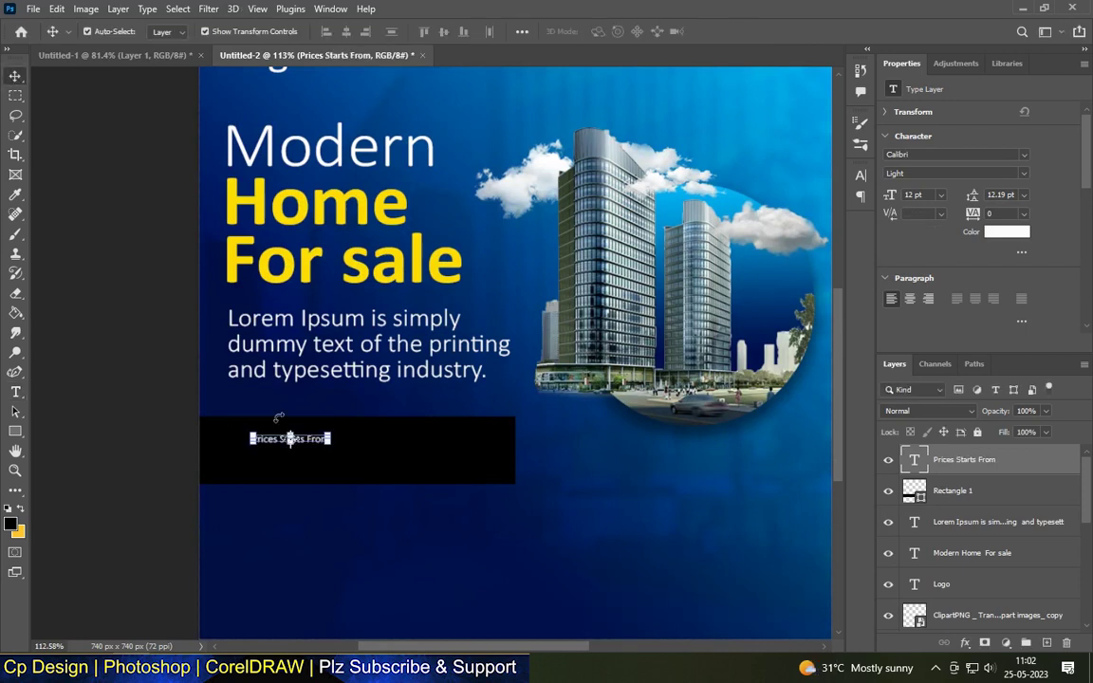
left_click_drag(331, 444, 495, 471)
left_click_drag(391, 453, 380, 437)
scroll(356, 434, "up", 1)
left_click_drag(225, 418, 276, 412)
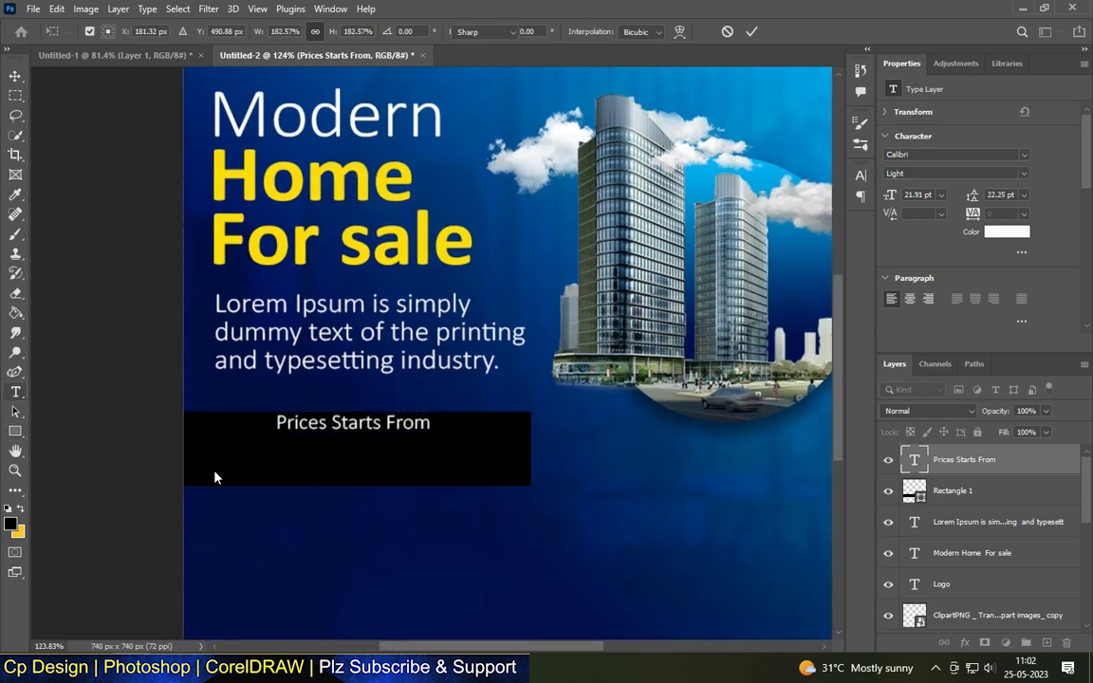
key("Return")
Step: Add a larger 'Rs. 15,00,00,000' price below the label, aligned with the paragraph
left_click(246, 468)
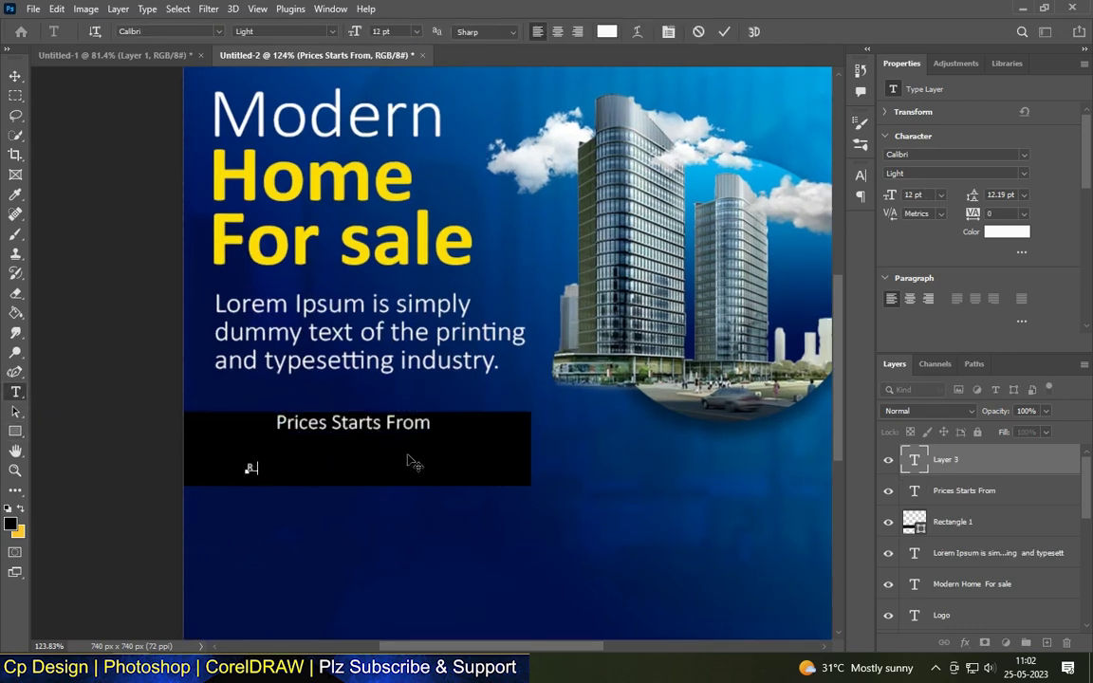
type("Rs. 15,00,0,000")
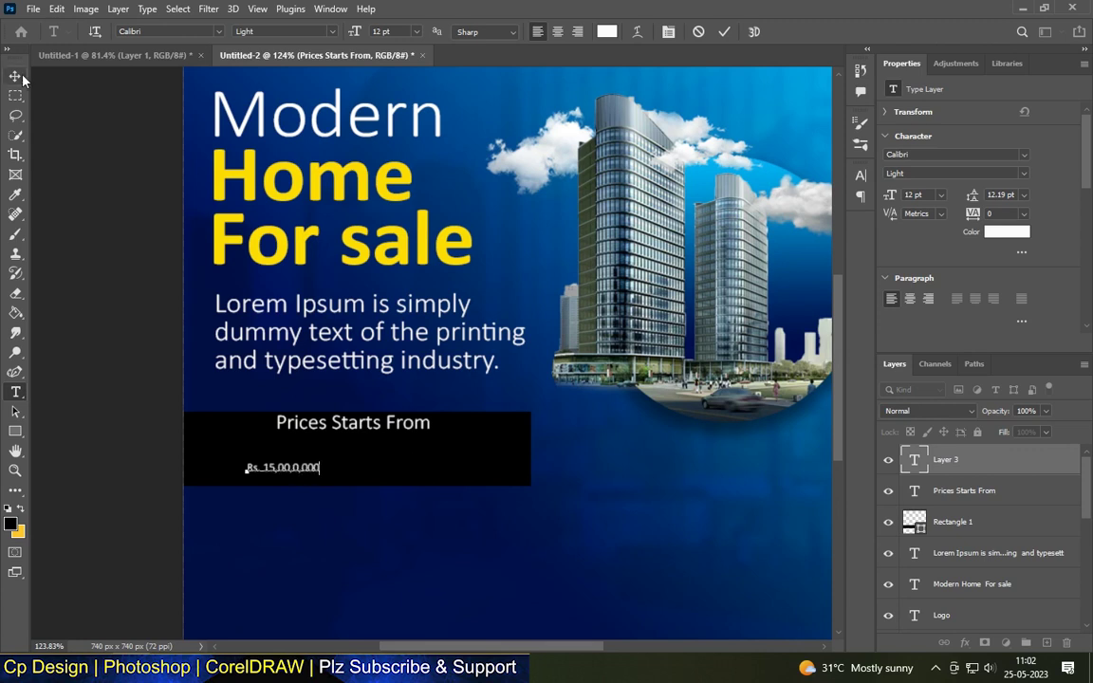
key("ctrl+Return")
key("ctrl+t")
left_click_drag(321, 461, 512, 429)
left_click_drag(378, 451, 353, 453)
left_click(17, 392)
left_click(387, 451)
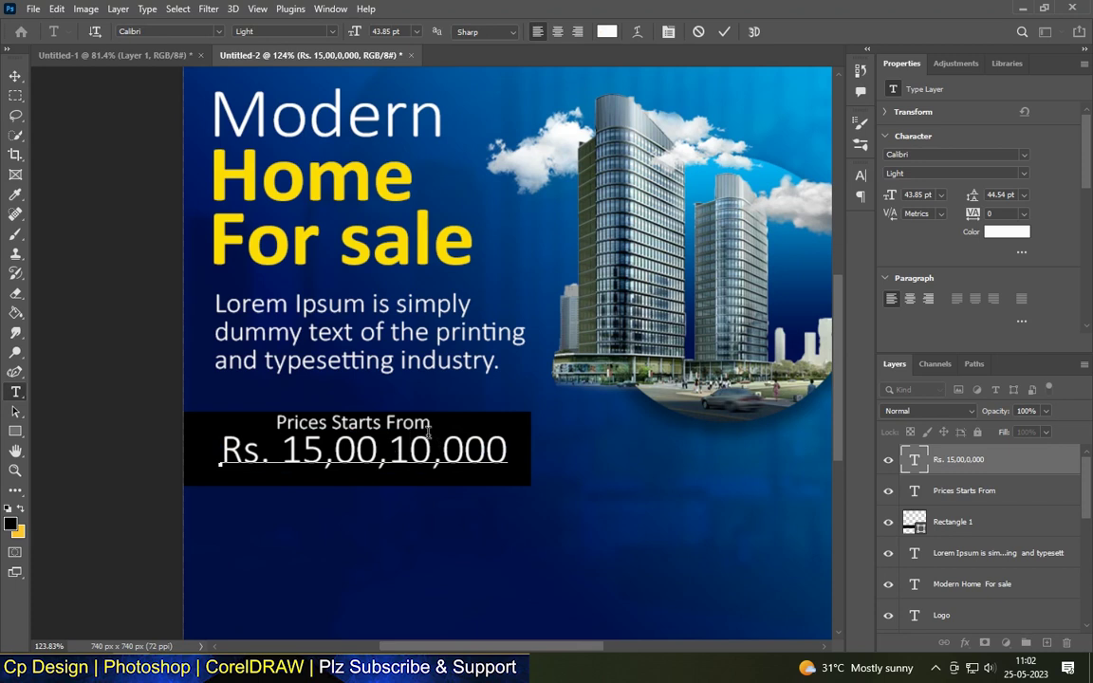
type("0")
left_click(16, 76)
left_click_drag(399, 454, 414, 457)
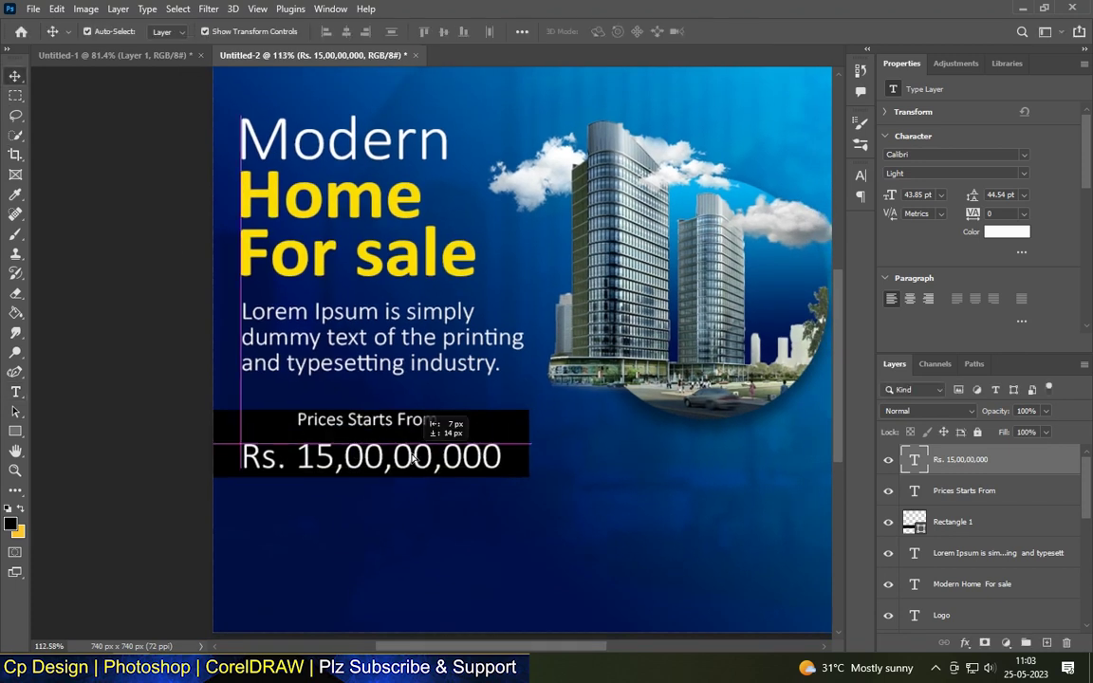
Step: Select the black price bar (Rectangle 1) and round its corners
scroll(139, 398, "up", 1)
scroll(380, 417, "up", 3)
left_click(378, 402)
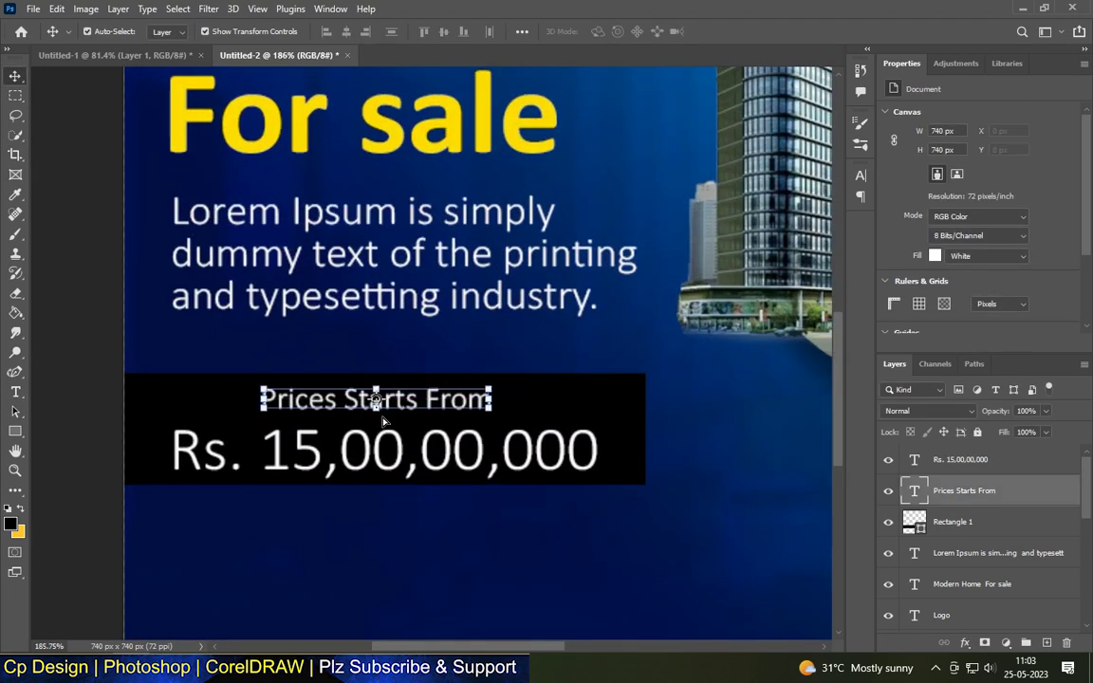
left_click(378, 432)
left_click_drag(646, 394, 634, 393)
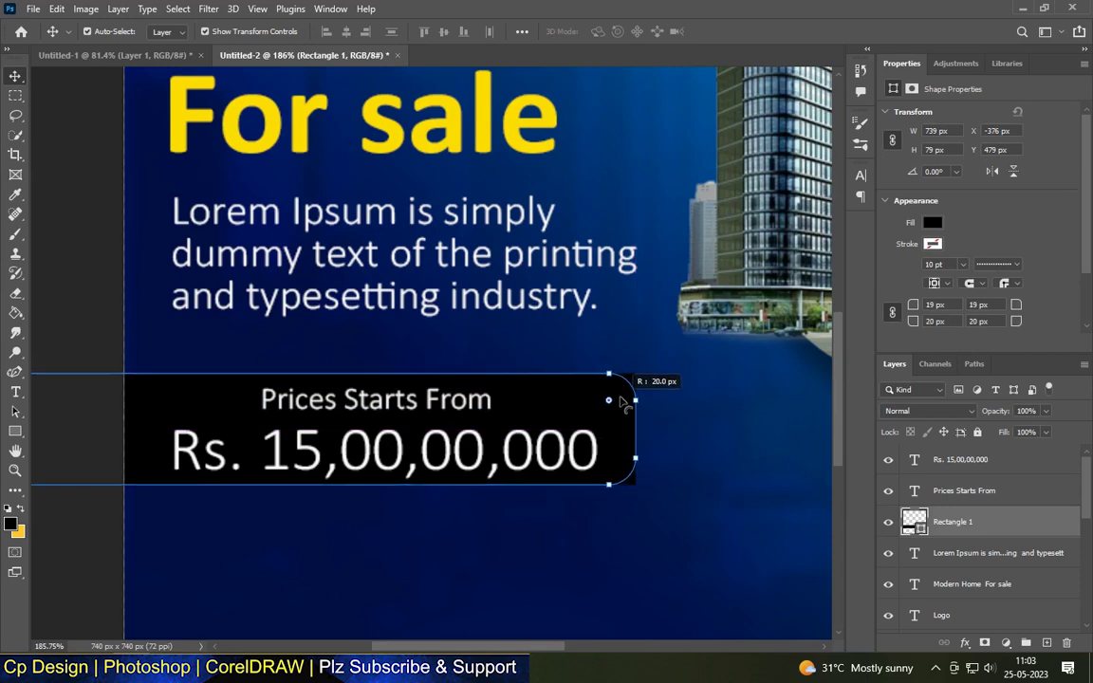
Step: Narrow the black price bar to fit the price text with Free Transform
scroll(640, 393, "down", 2)
scroll(640, 394, "down", 2)
left_click_drag(51, 377, 311, 385)
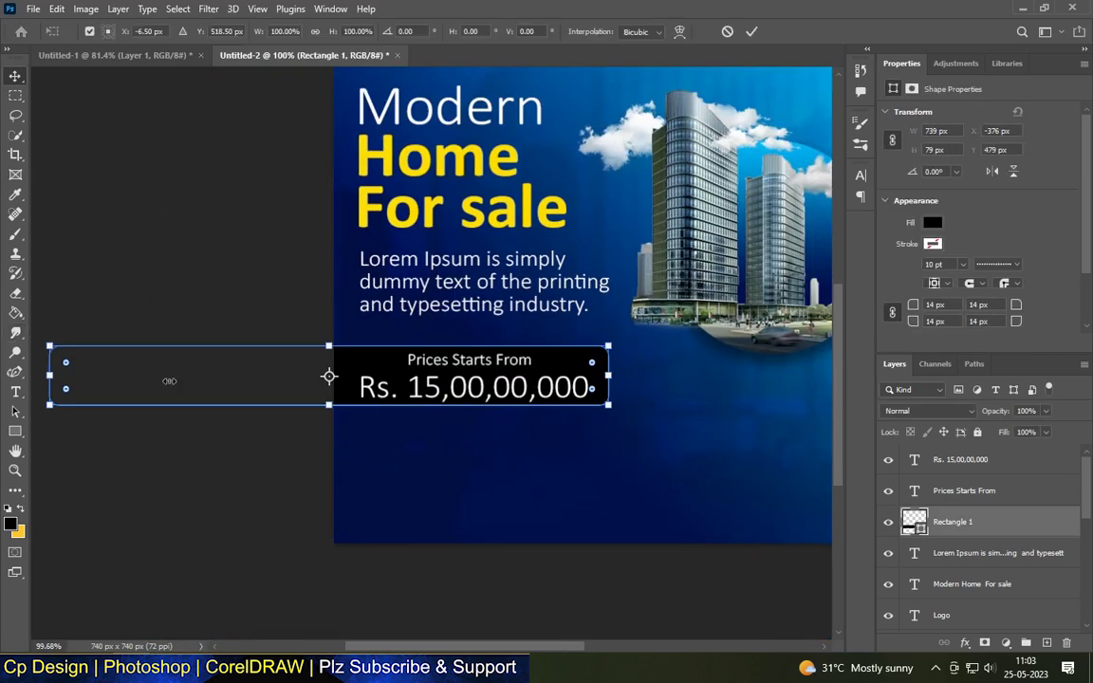
key("Return")
Step: Lower the price bar's layer Fill to about 36% so it is semi-transparent
scroll(576, 342, "up", 2)
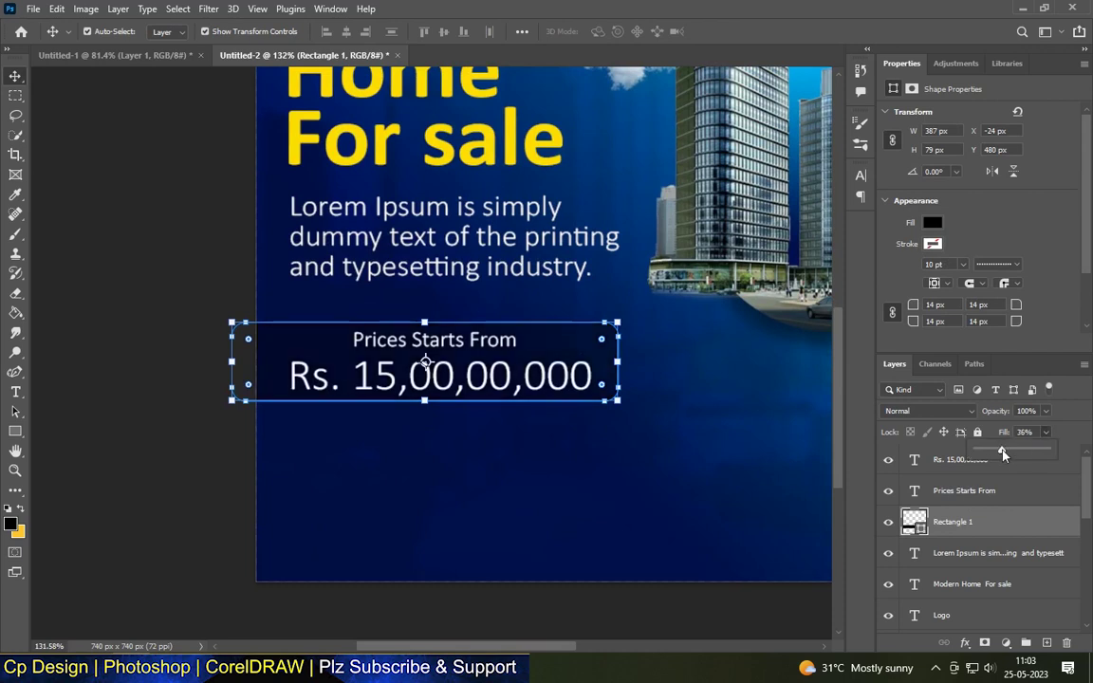
left_click(465, 406)
scroll(465, 406, "down", 5)
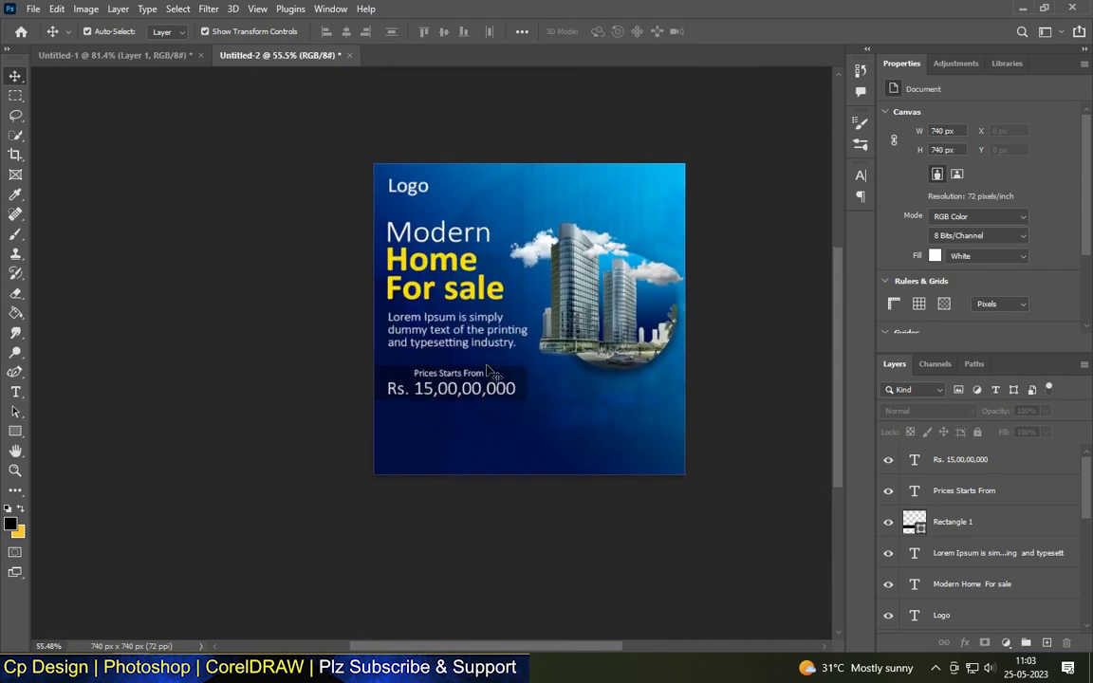
scroll(489, 370, "up", 3)
scroll(532, 401, "down", 1)
left_click(938, 618)
Step: Change the background gradient's black stop to deep navy #000d35 and apply the gradient fill
scroll(938, 617, "down", 2)
double_click(914, 584)
left_click(617, 271)
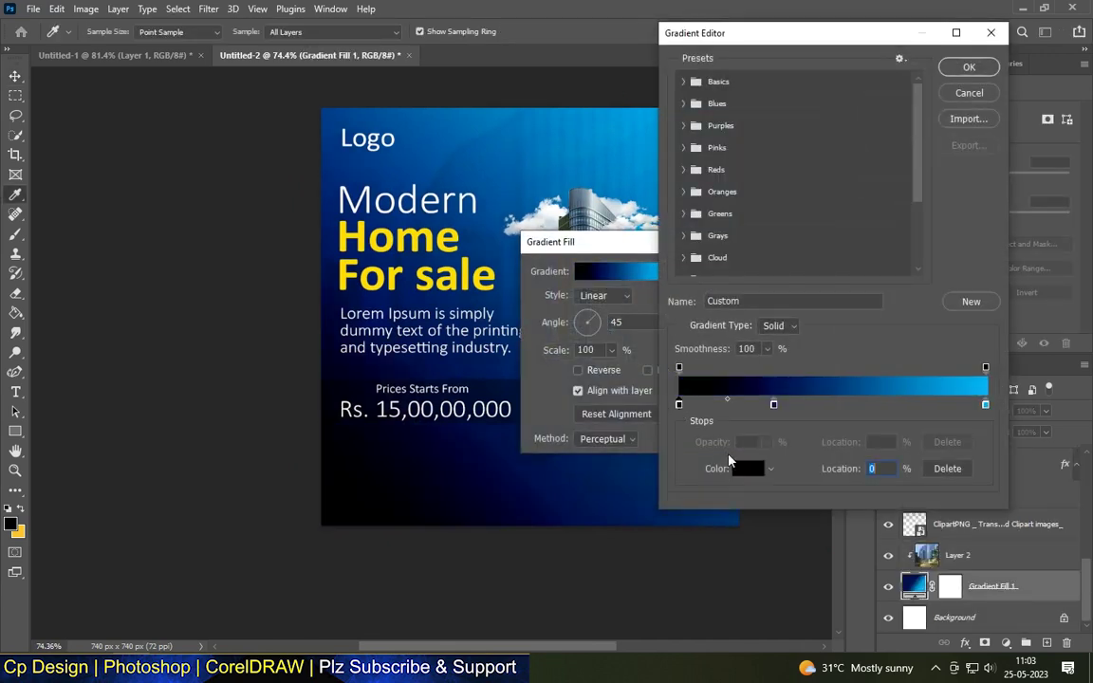
left_click(747, 468)
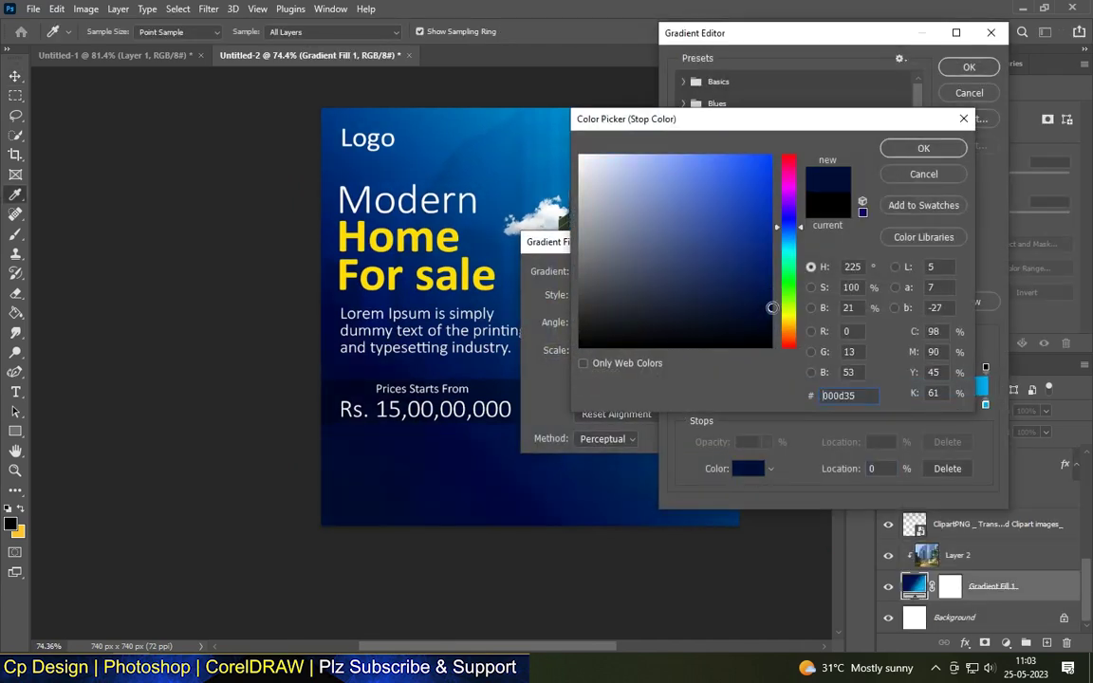
left_click(924, 148)
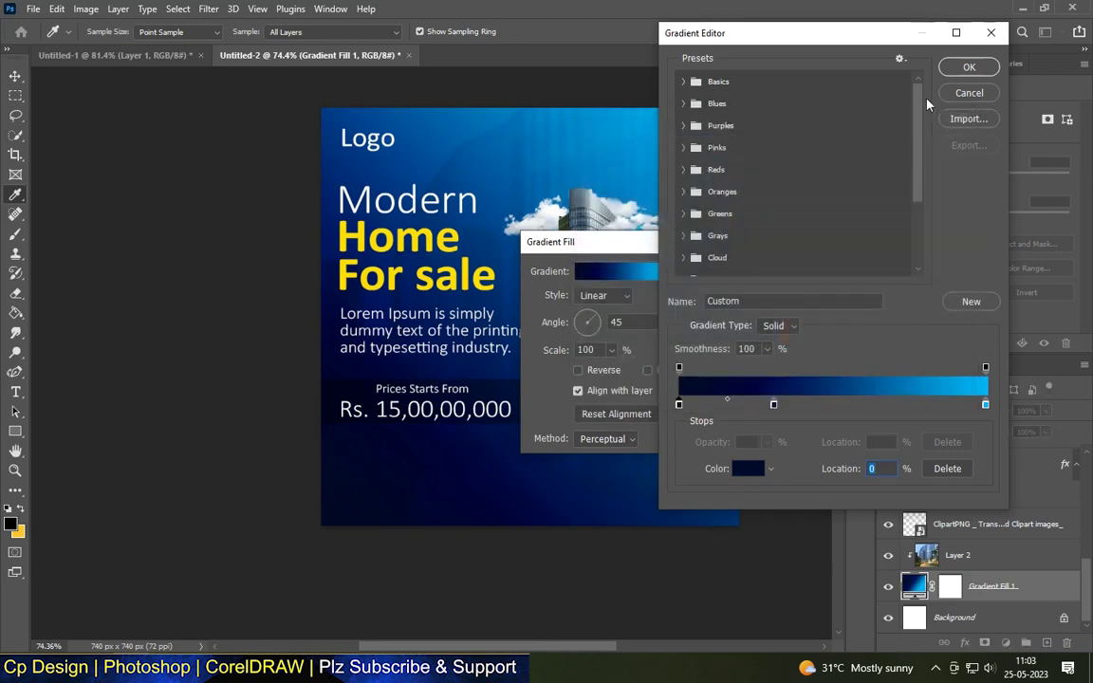
left_click(969, 66)
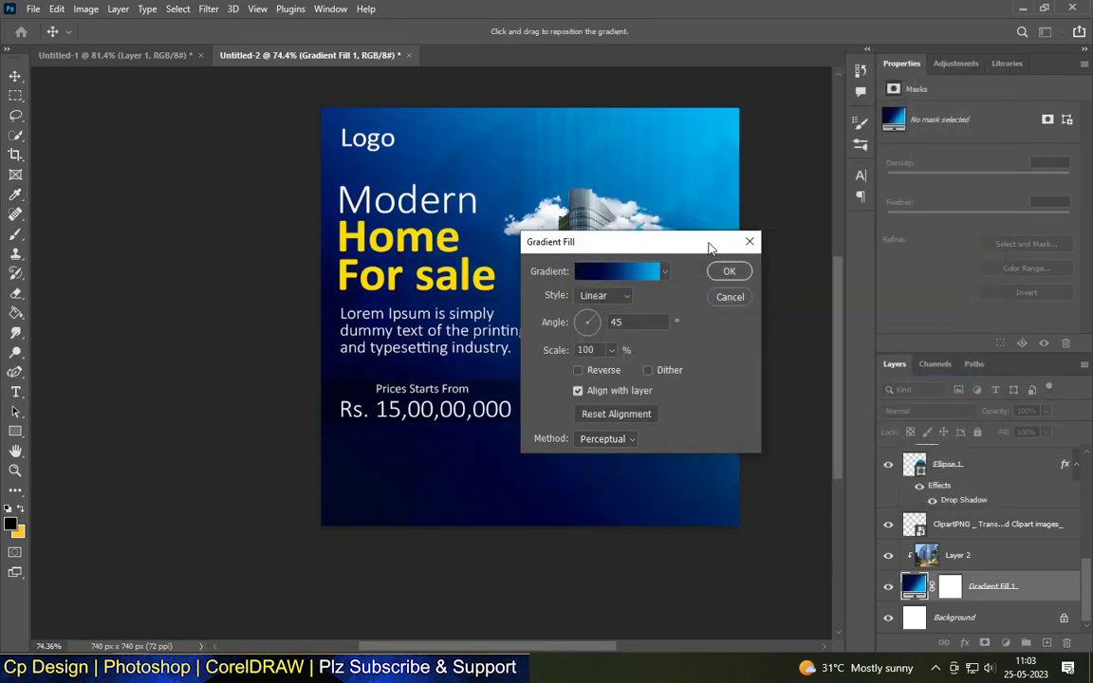
key("Return")
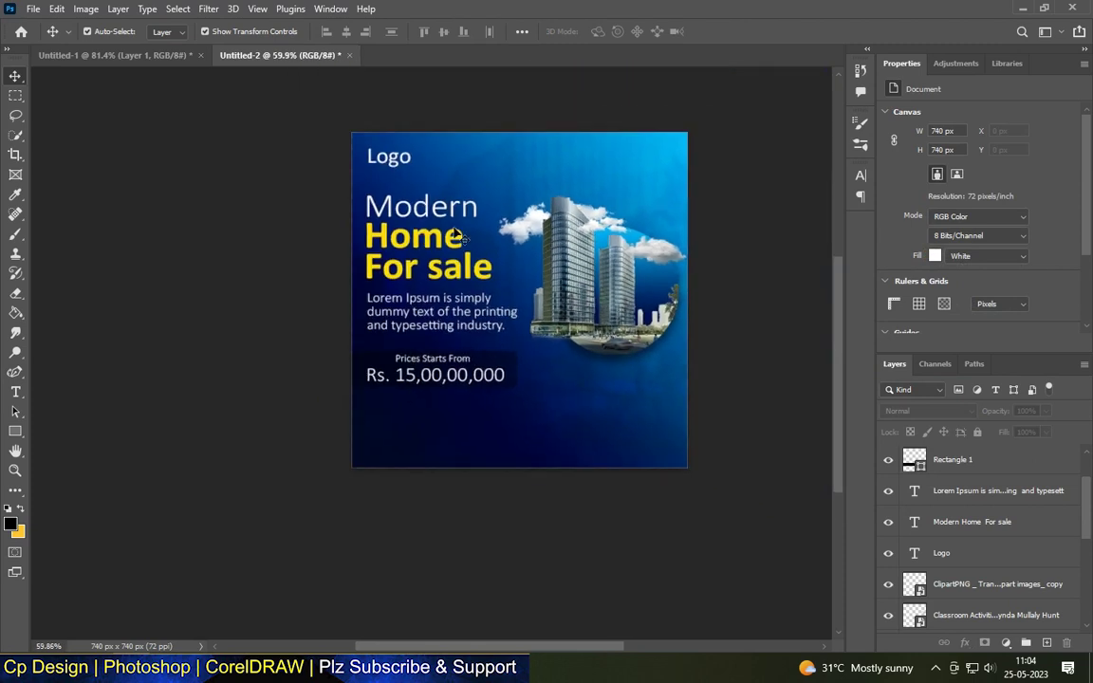
Step: Type a Home Features heading below the price box
key("t")
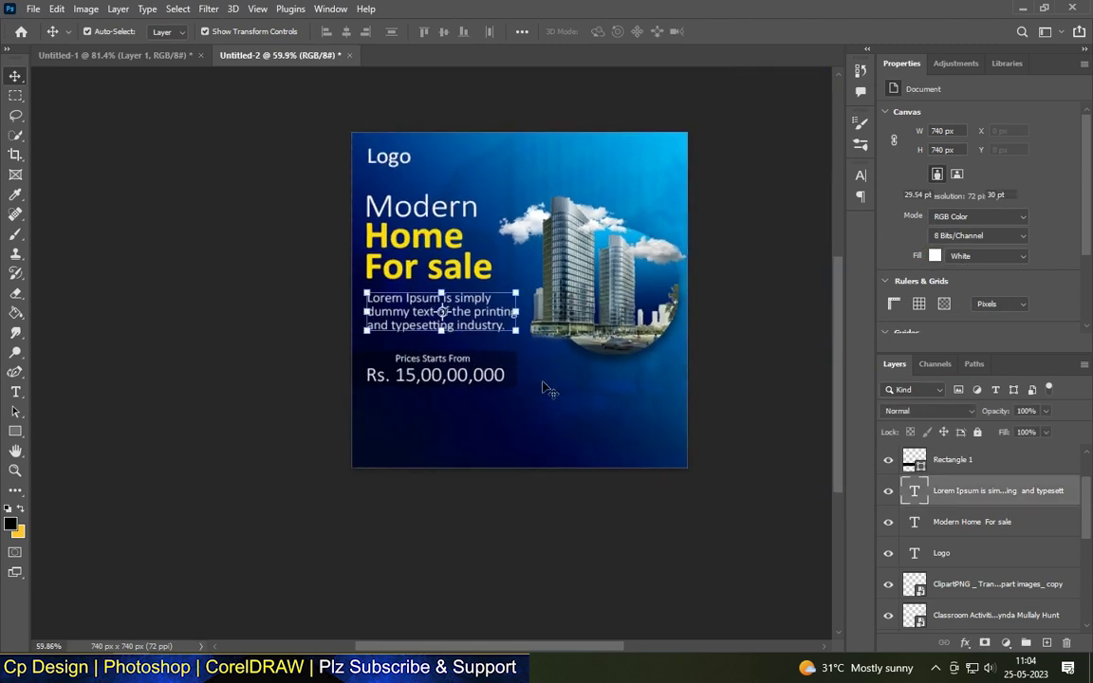
scroll(447, 448, "up", 3, "alt")
left_click(351, 404)
type("Call")
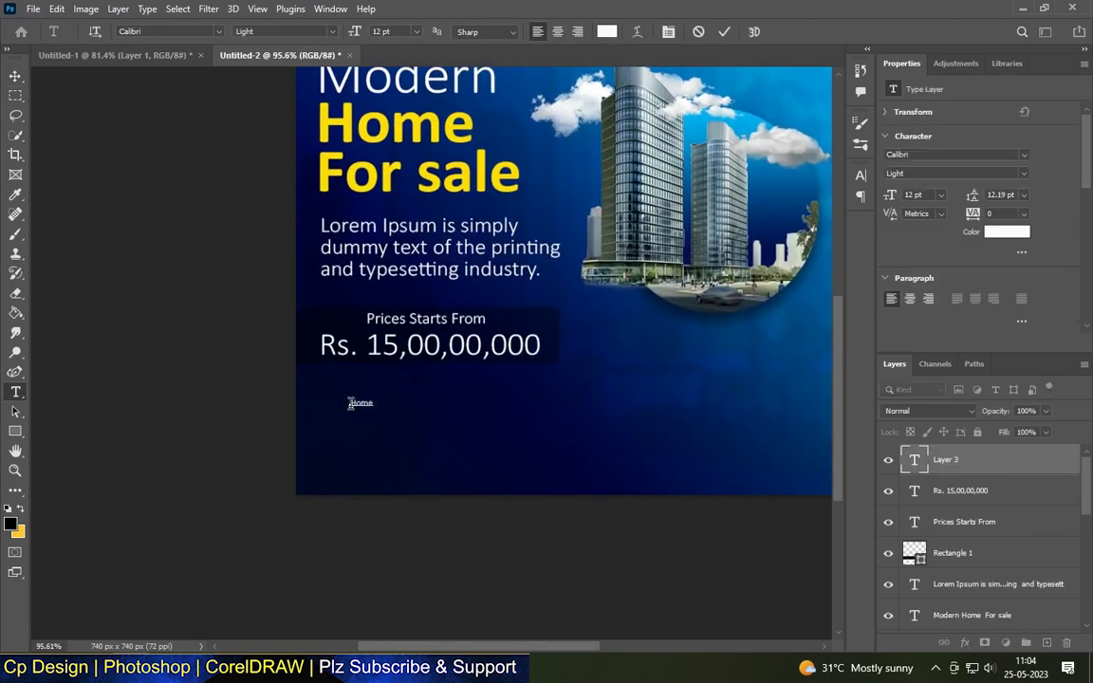
type("Features")
left_click(14, 80)
Step: Enlarge the Home Features heading and line it up under the price box
left_click_drag(408, 407, 561, 410)
left_click_drag(432, 391, 403, 389)
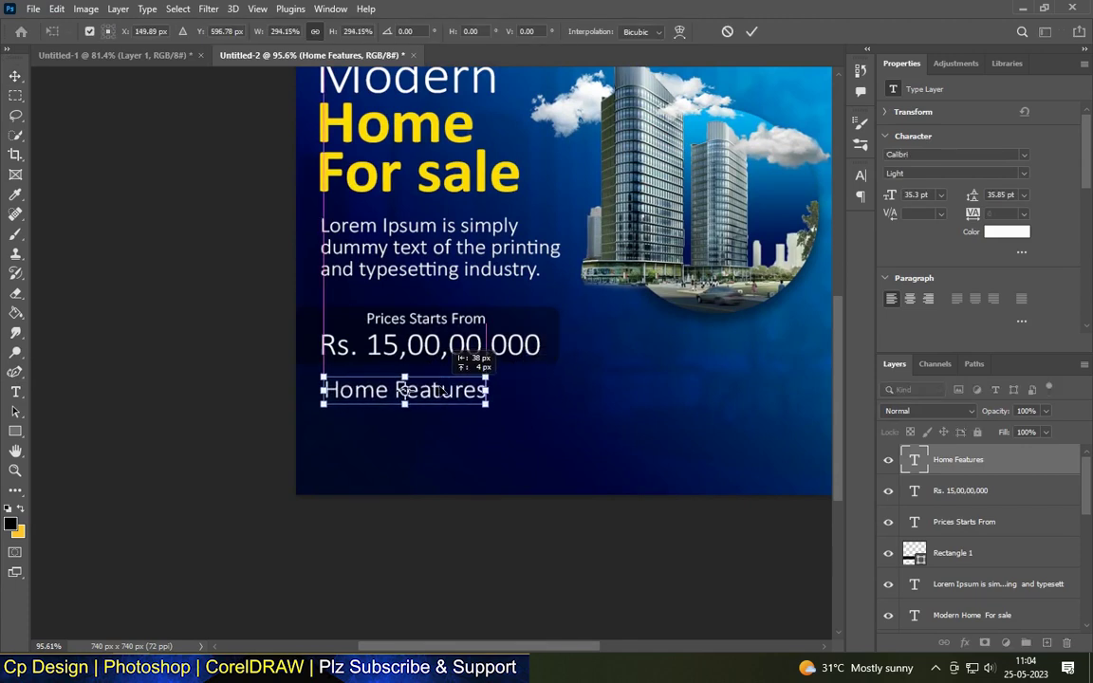
key("Return")
Step: Set the heading's letter spacing (tracking) to 10
left_click(1024, 214)
left_click(1008, 339)
left_click(771, 424)
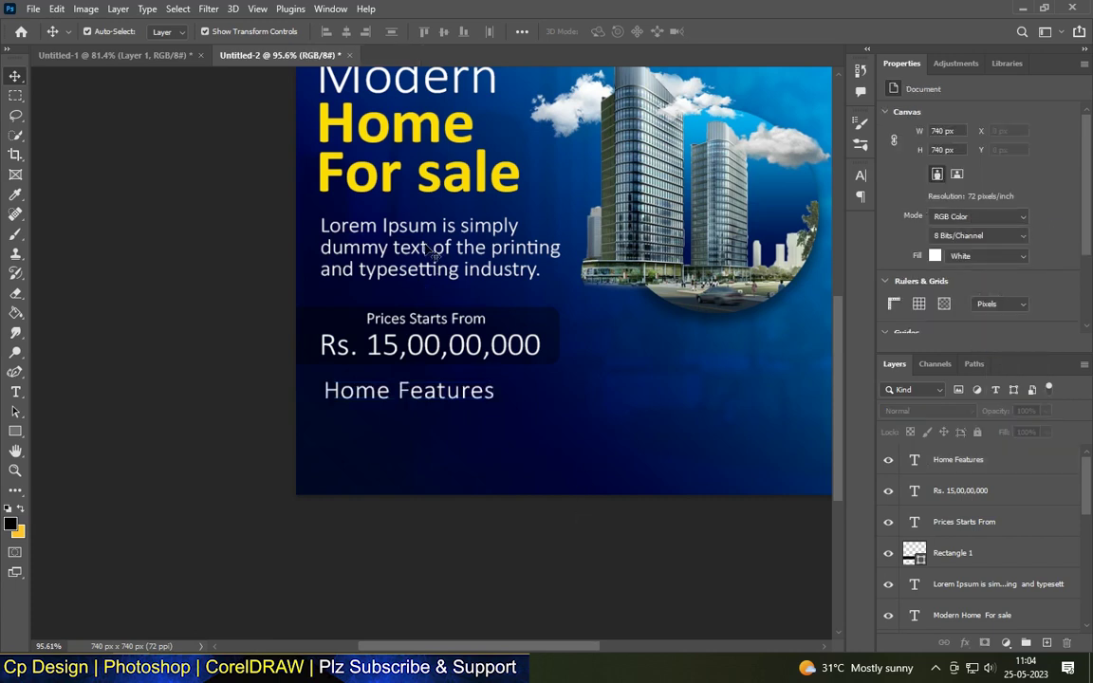
scroll(503, 505, "down", 2)
scroll(418, 353, "up", 3)
scroll(463, 474, "down", 3)
left_click(750, 424)
Step: Start a new text line below the Home Features heading
scroll(750, 424, "up", 1)
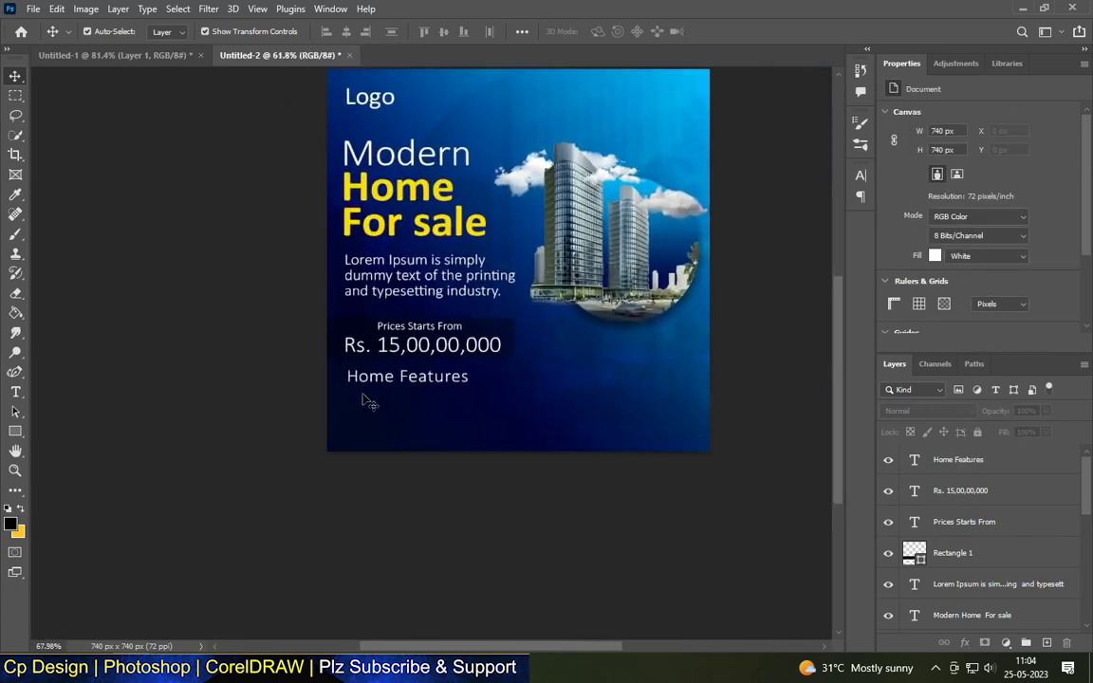
scroll(370, 402, "up", 2)
scroll(422, 399, "up", 2)
key("t")
left_click(352, 459)
type("7 Bed Room")
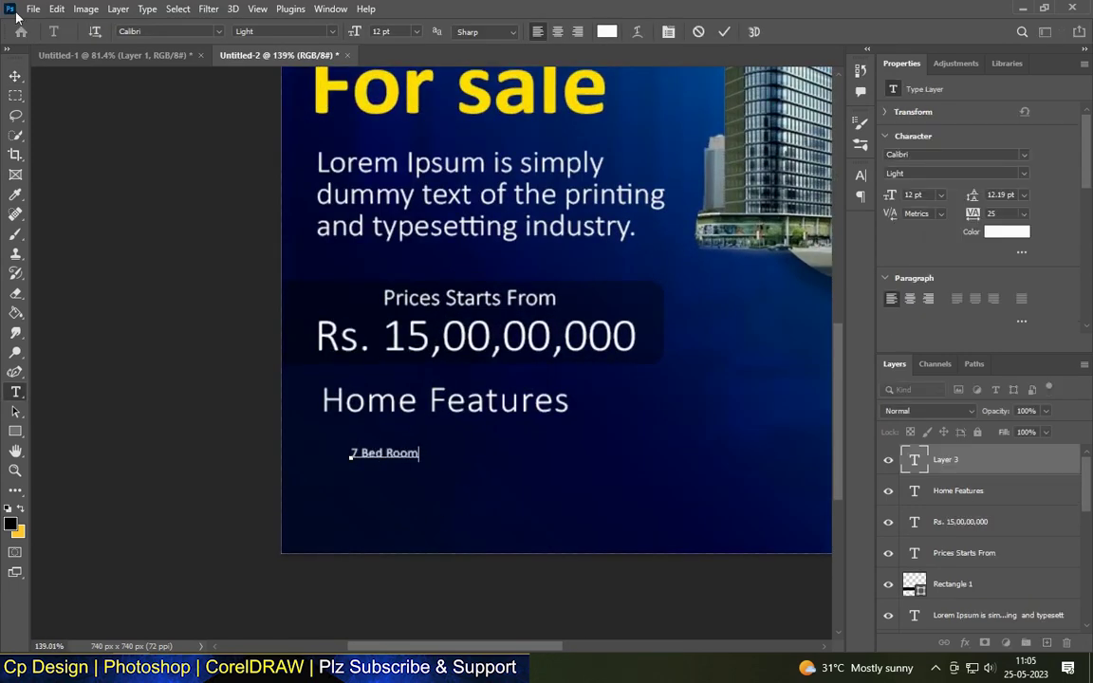
Step: Place the 7 Bed Room lines under Home Features and resize them
left_click(15, 76)
mouse_move(451, 444)
left_mouse_down()
mouse_move(398, 440)
mouse_move(453, 454)
left_mouse_up()
scroll(417, 455, "up", 1)
key("ctrl+t")
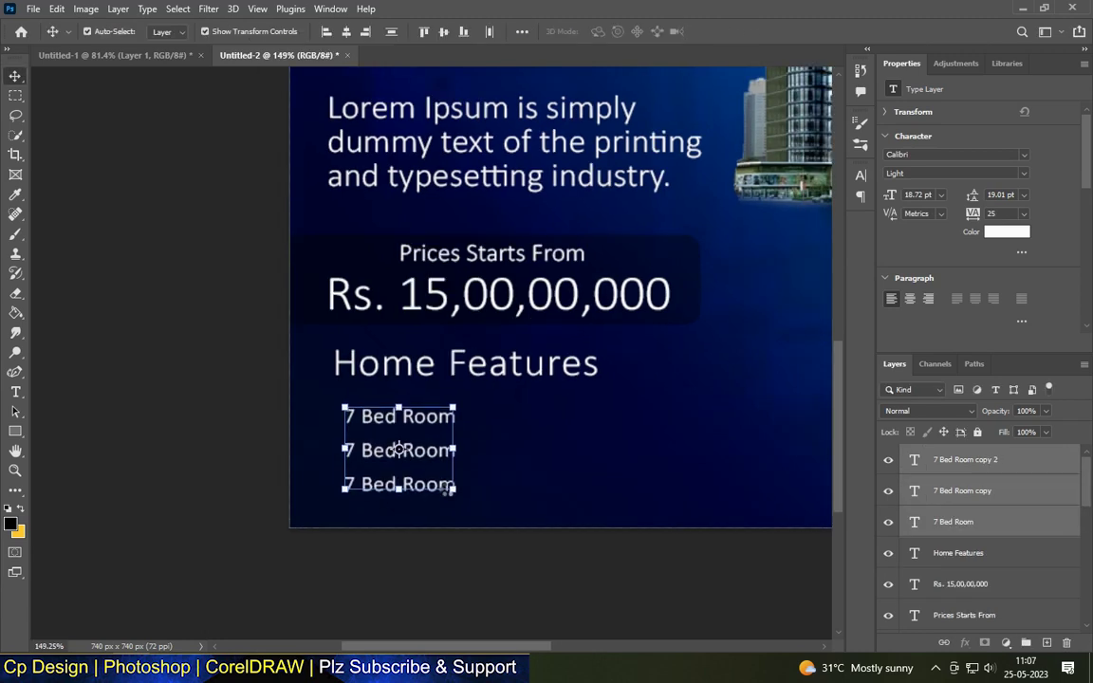
scroll(417, 446, "down", 2)
Step: Duplicate the three 7 Bed Room lines into a second and third column
left_click_drag(424, 448, 589, 438)
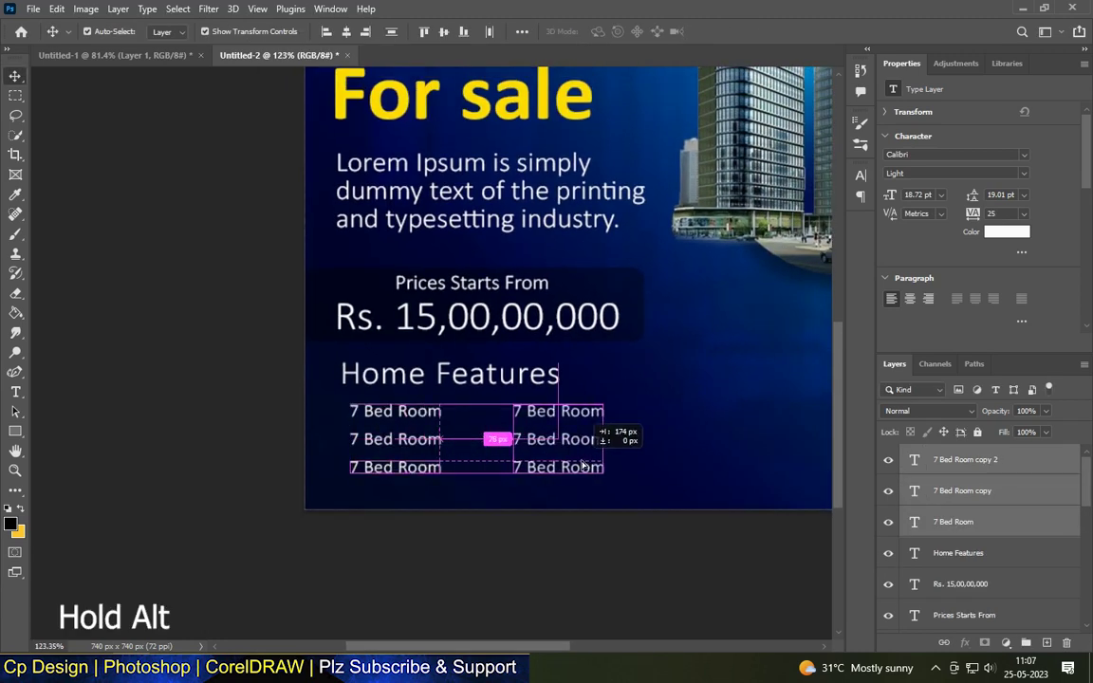
scroll(305, 464, "down", 1)
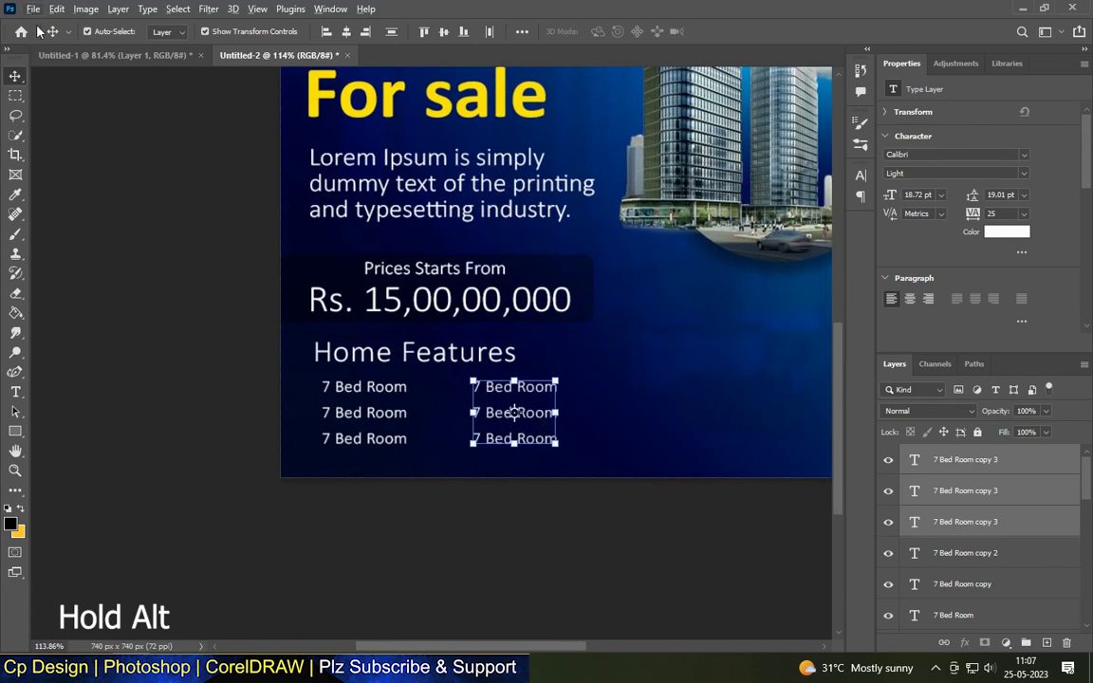
left_click(595, 500)
left_click(513, 439)
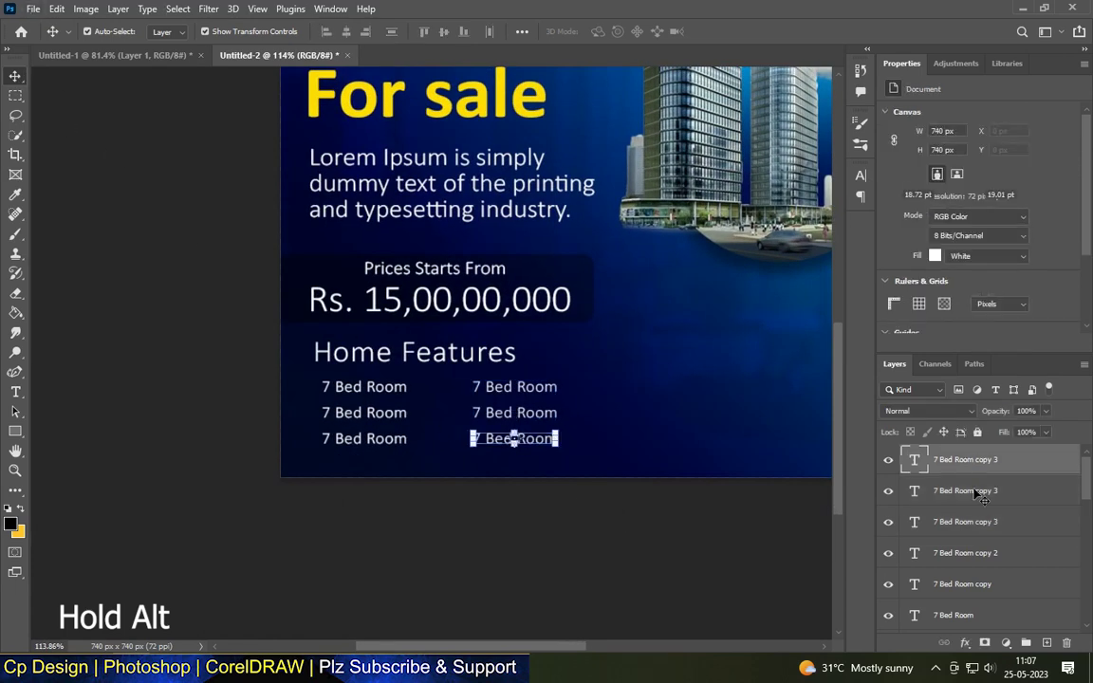
left_click(512, 415, "shift")
left_click(517, 387, "shift")
left_click_drag(546, 420, 676, 420)
left_click(576, 539)
Step: Nudge the middle column's feature lines left to align the grid
scroll(576, 551, "down", 3)
scroll(471, 427, "up", 3)
scroll(478, 427, "up", 2)
left_click(479, 427)
left_click(481, 399, "shift")
left_click(480, 369, "shift")
key("Left")
key("Left")
key("Left")
Step: Underline the Home Features heading text
scroll(548, 465, "down", 2)
scroll(525, 521, "down", 2)
double_click(421, 352)
scroll(980, 298, "down", 2)
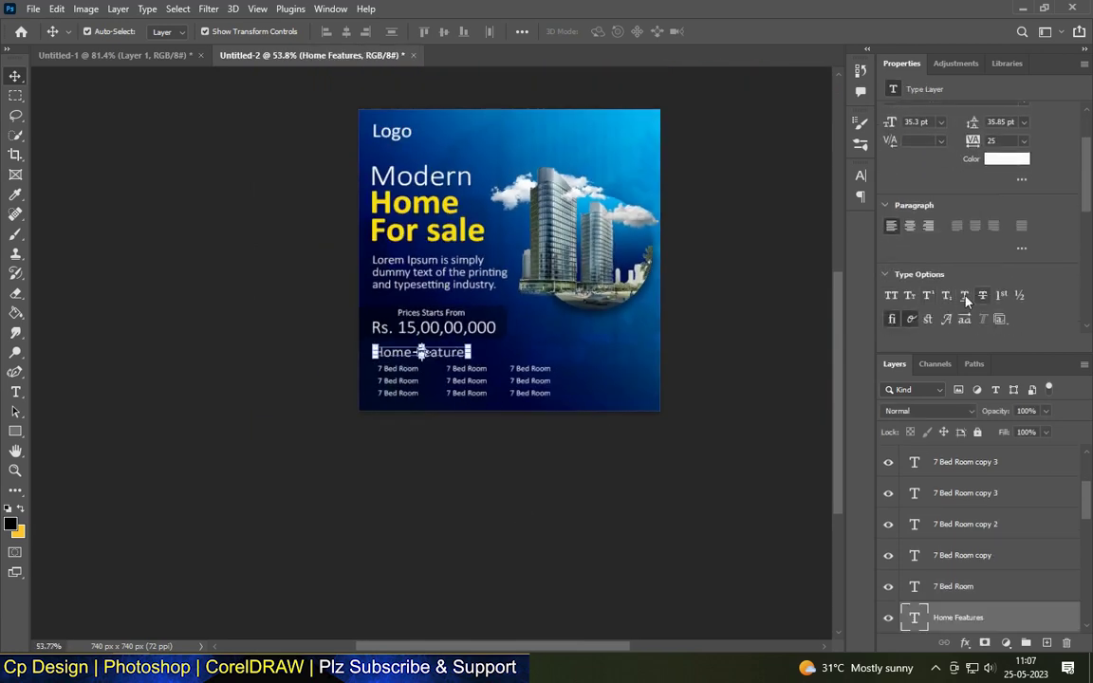
left_click(15, 76)
scroll(475, 313, "up", 2)
scroll(398, 456, "up", 3)
right_click(15, 432)
Step: Draw a small circle beside the first feature item with the Ellipse Tool
left_click(67, 445)
scroll(304, 408, "up", 2)
scroll(200, 356, "up", 2)
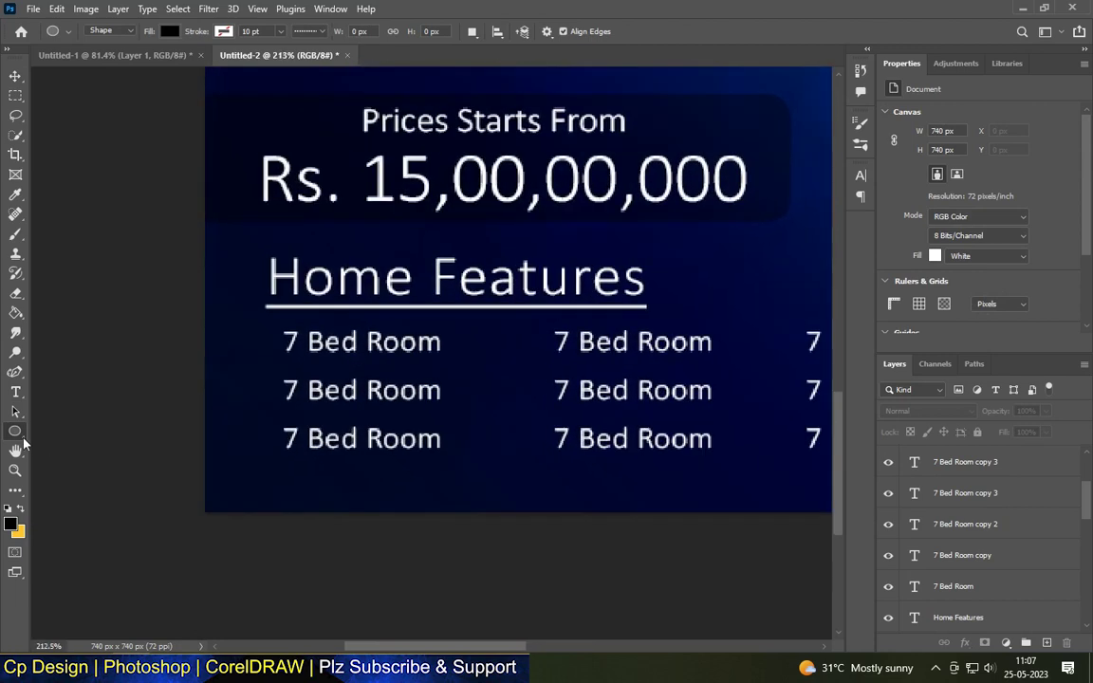
right_click(16, 432)
left_click(208, 446)
key("Escape")
scroll(432, 398, "up", 2)
scroll(268, 356, "down", 3)
scroll(317, 338, "up", 3)
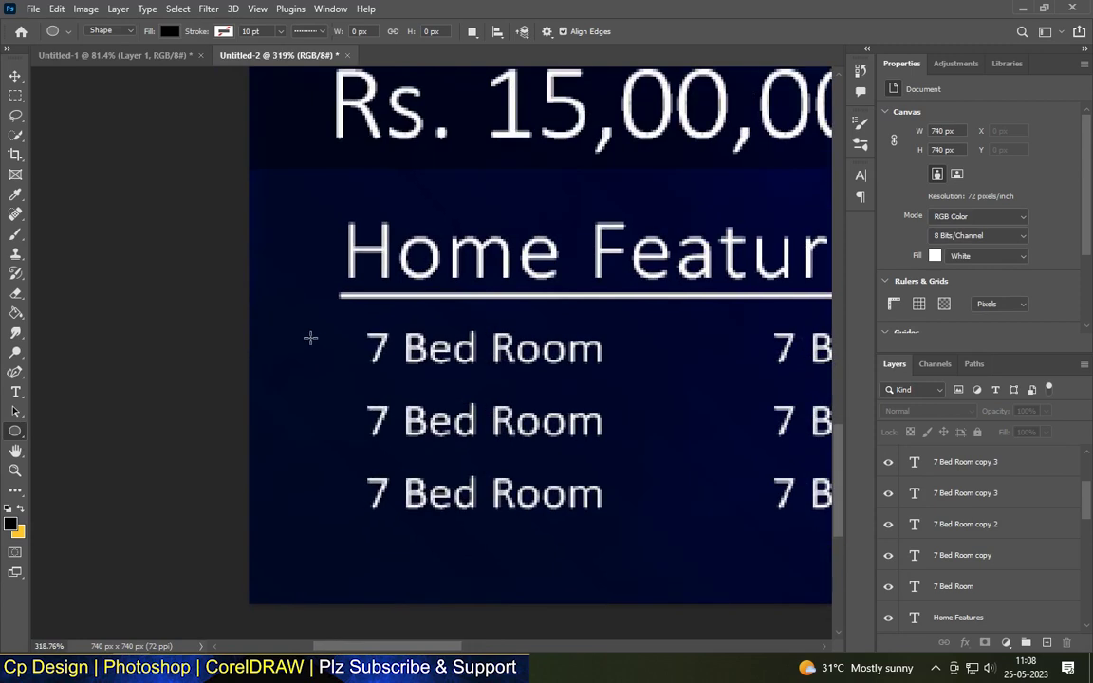
mouse_move(329, 347)
left_mouse_down()
mouse_move(319, 350)
mouse_move(339, 347)
left_mouse_up()
Step: Resize the circle and copy bullets beside each row of the first column
key("v")
left_click(340, 348)
left_click(340, 348)
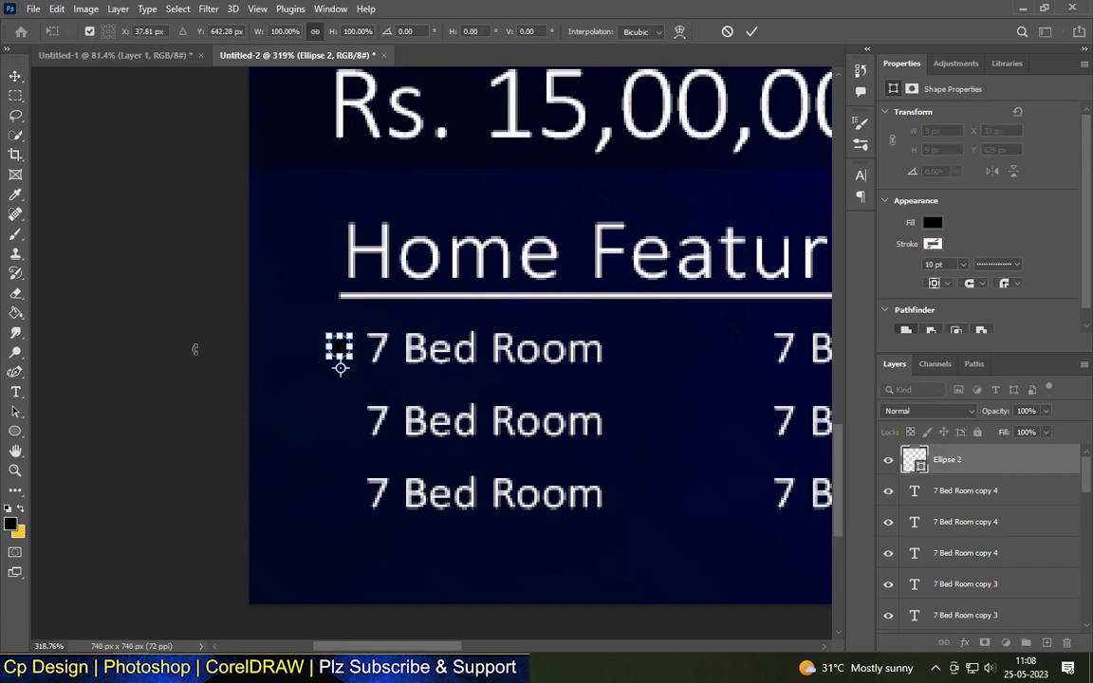
key("Return")
key("ctrl+t")
key("Return")
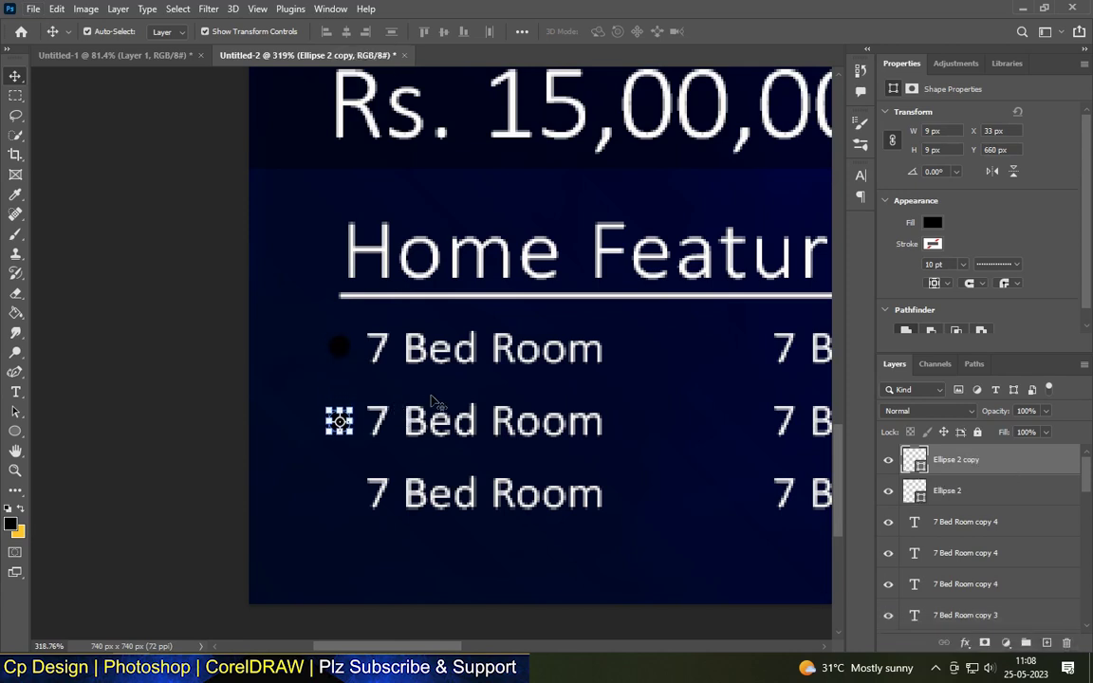
left_click(269, 439)
left_click_drag(353, 426, 353, 499)
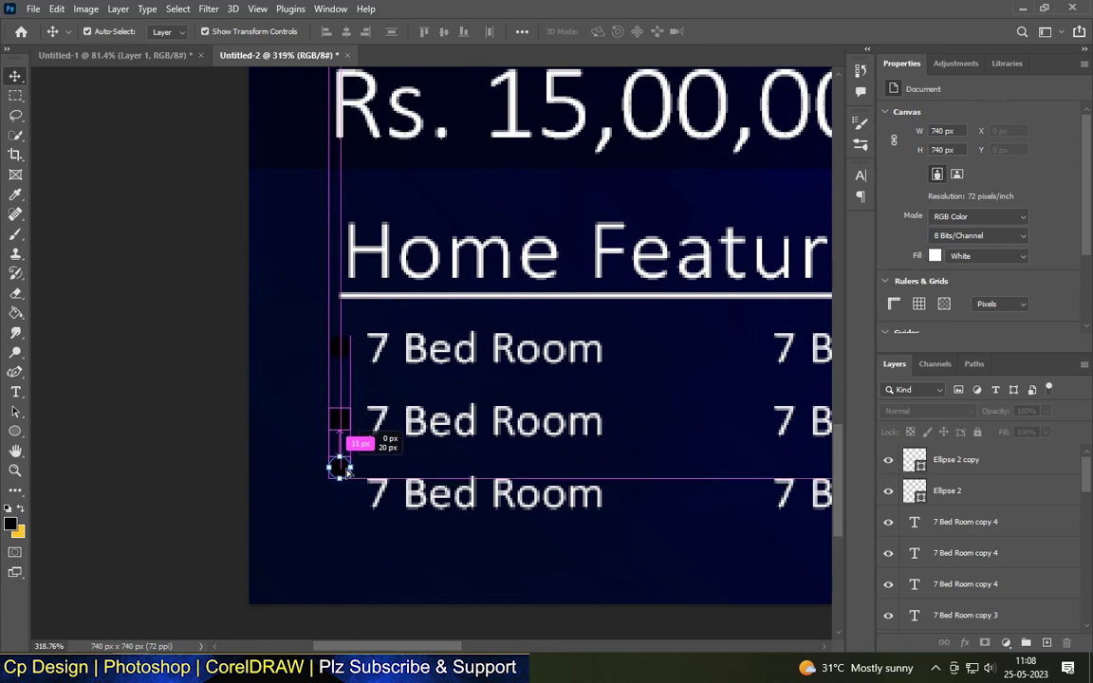
Step: Fill the first column's bullet circles with yellow
scroll(304, 354, "down", 1)
left_click(328, 351)
left_click(958, 460, "shift")
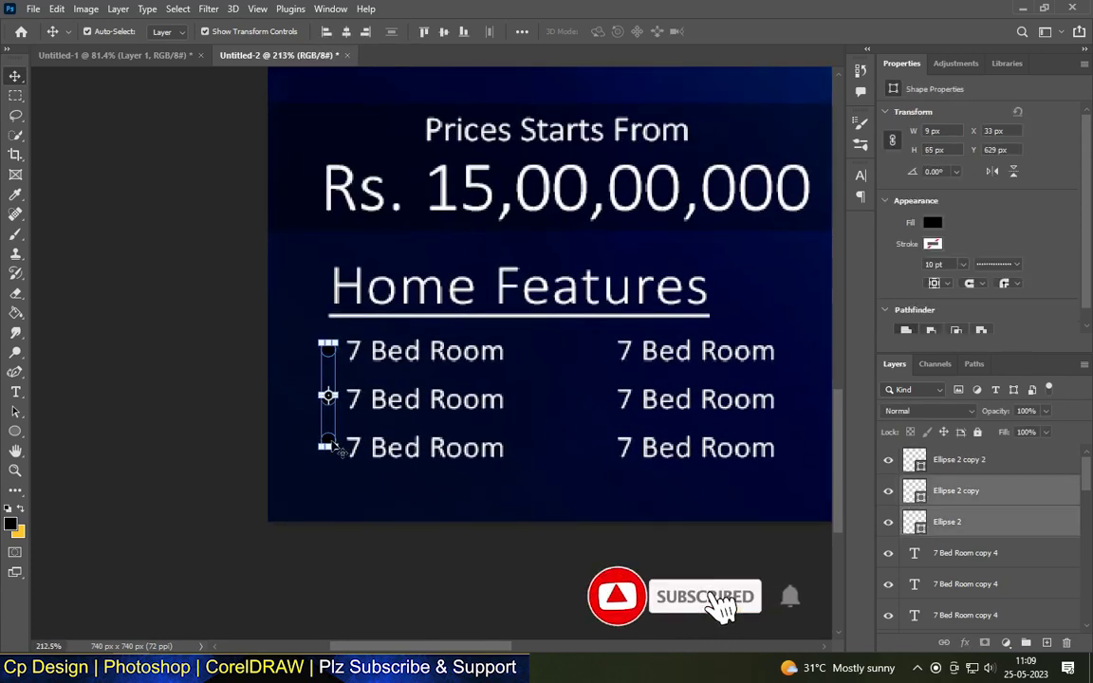
left_click(933, 222)
left_click(883, 304)
key("Escape")
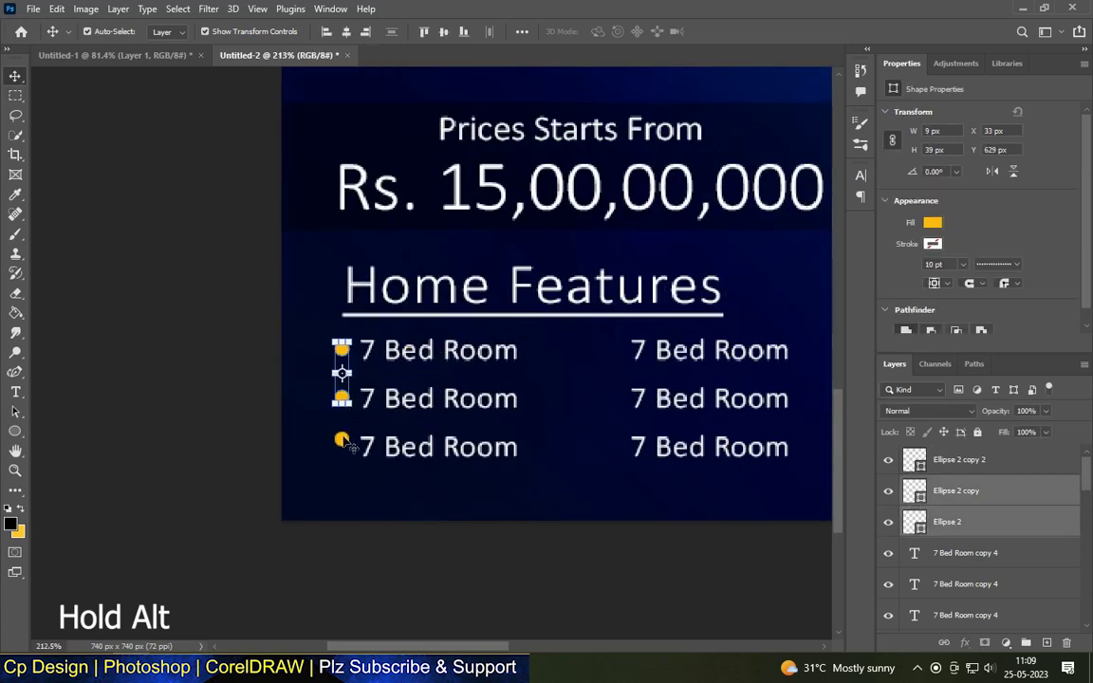
Step: Copy the yellow bullets into the second and third columns
left_click_drag(342, 398, 610, 465)
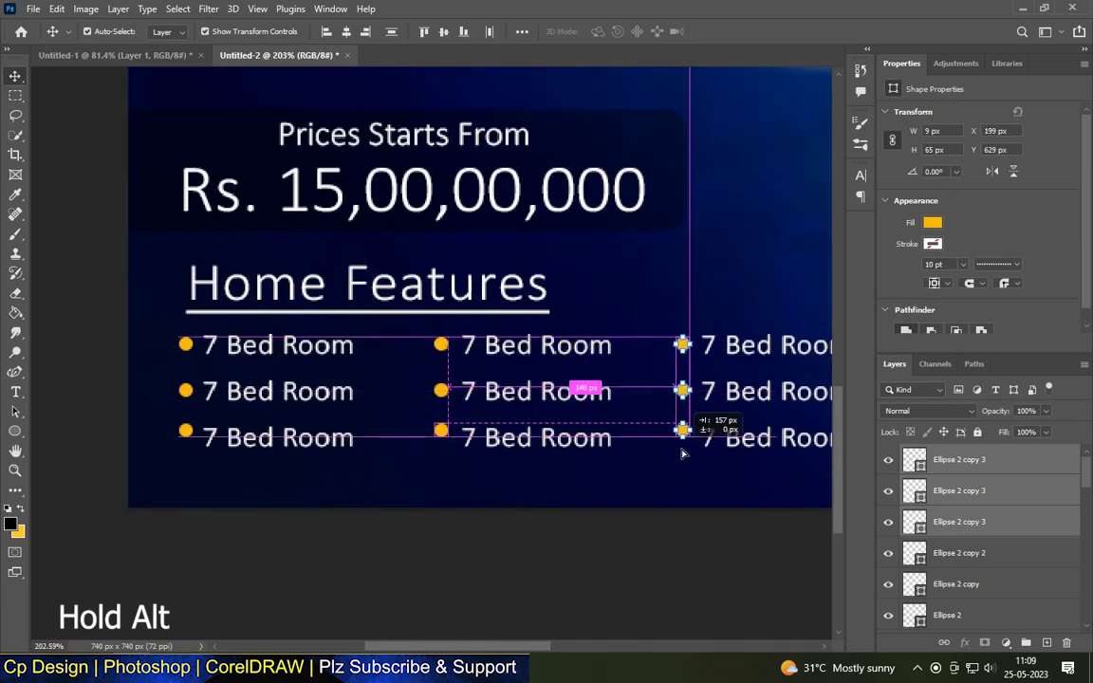
left_click_drag(442, 430, 691, 432)
scroll(520, 578, "down", 3)
scroll(618, 505, "down", 2)
scroll(560, 479, "up", 5)
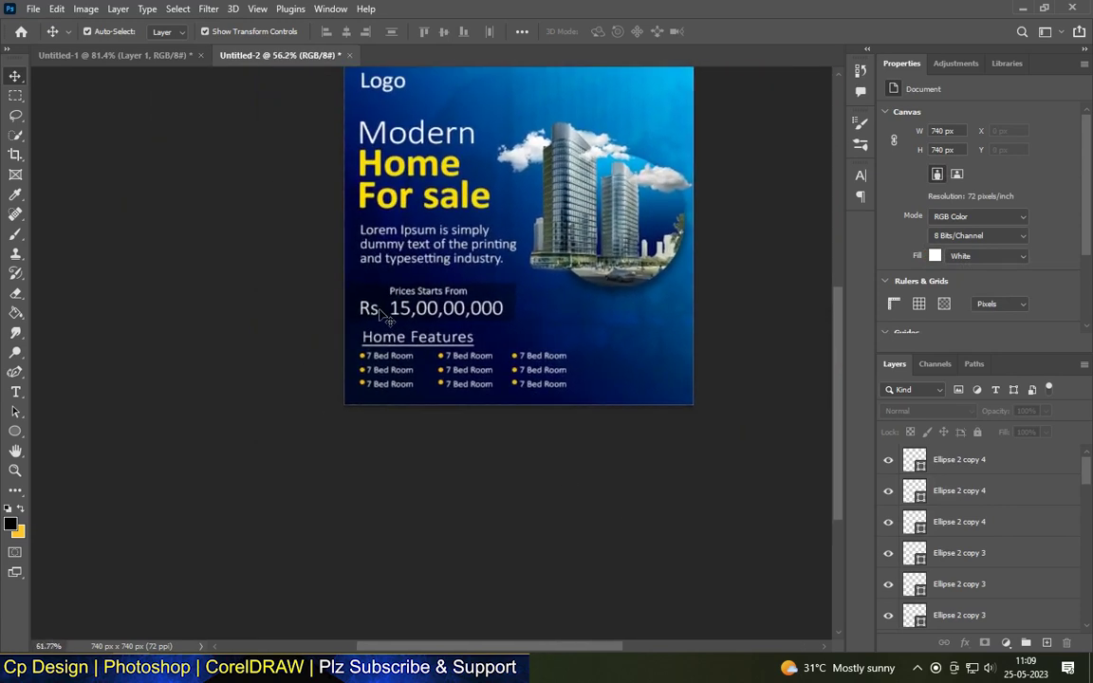
Step: Change the first column's second item to Open Kitchen
left_click(15, 392)
left_click_drag(331, 415, 406, 415)
left_click(352, 413)
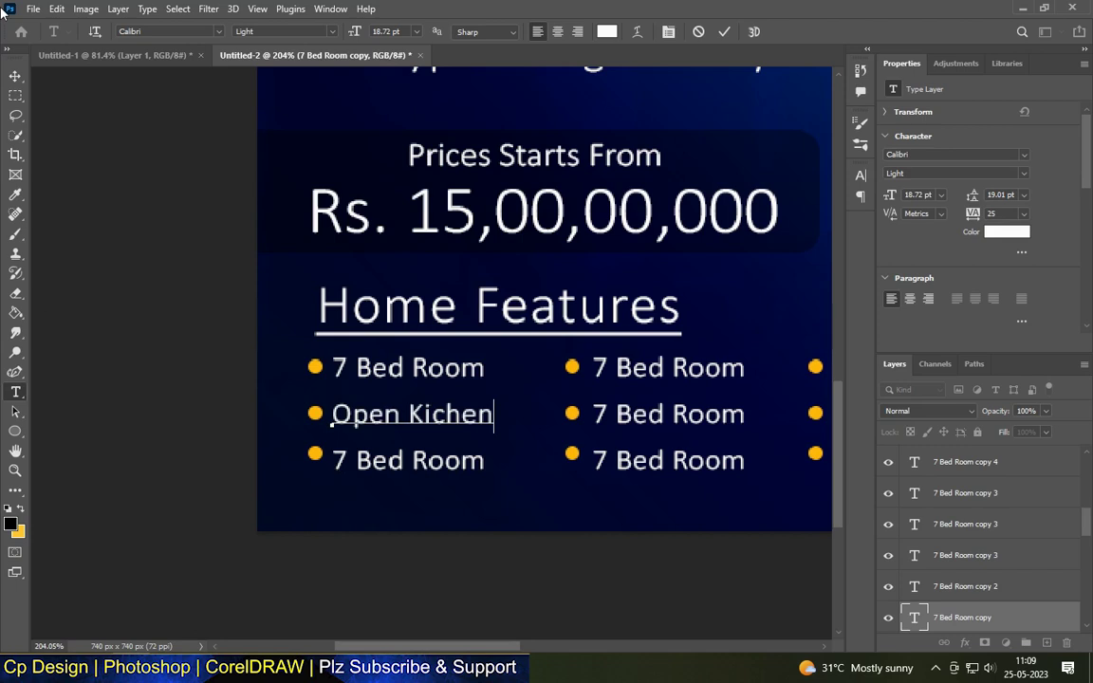
left_click(16, 76)
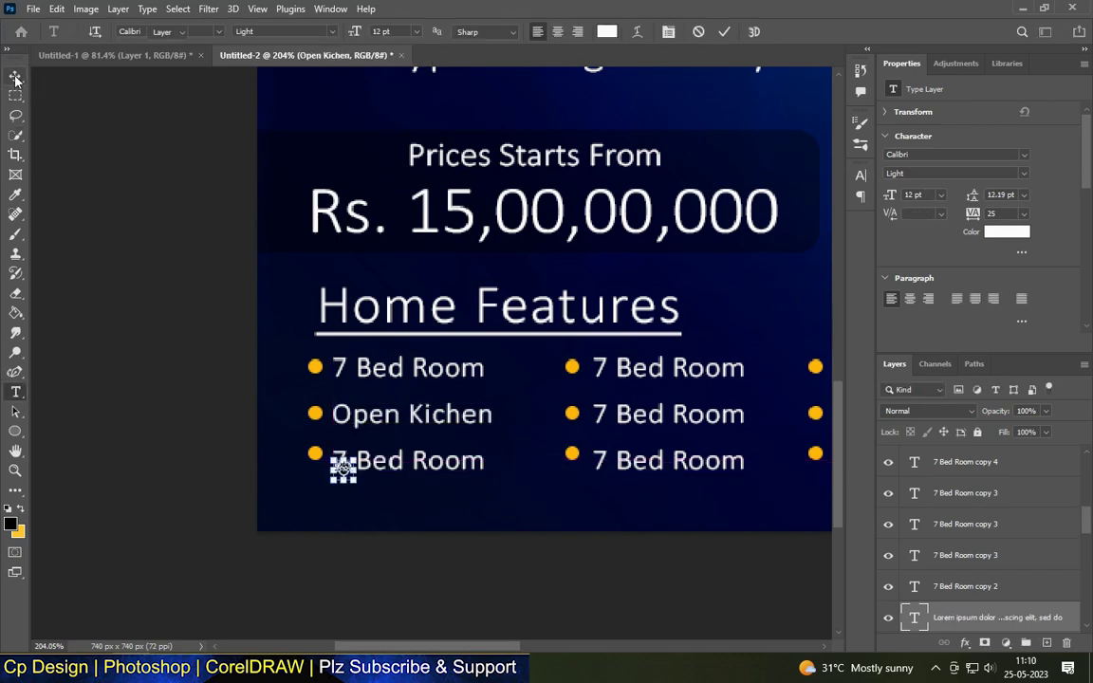
Step: Retype the third-row item and change the second column's first item to Laundry Room
triple_click(408, 461)
type("Gue")
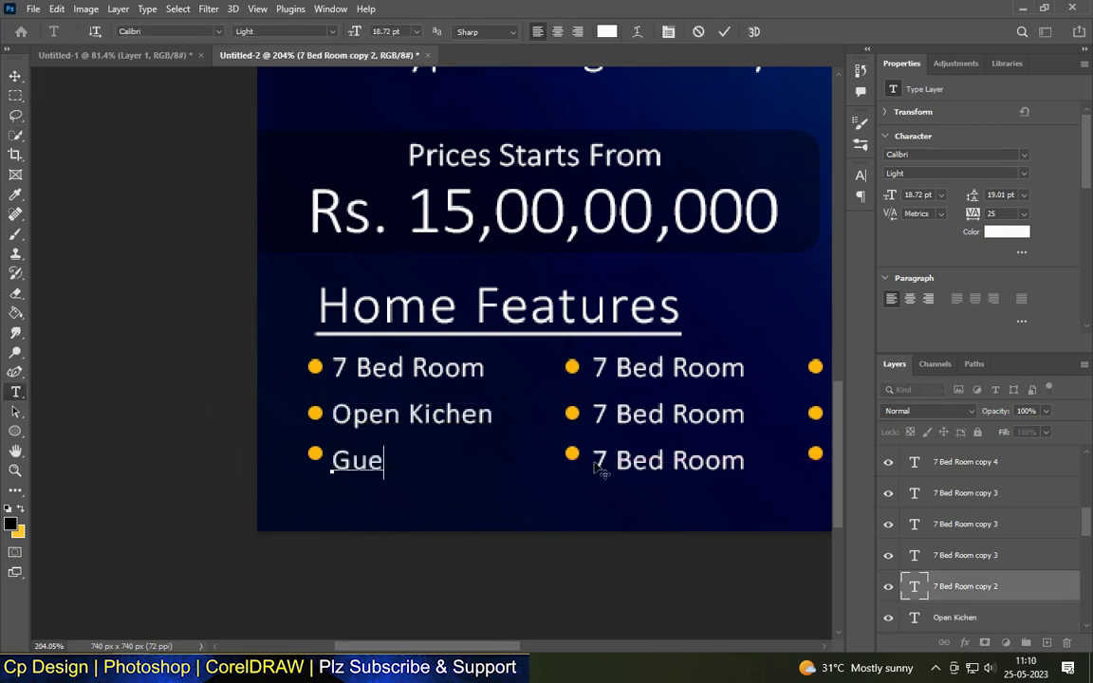
scroll(713, 478, "down", 3)
scroll(713, 478, "up", 2)
triple_click(342, 457)
type("Laundry")
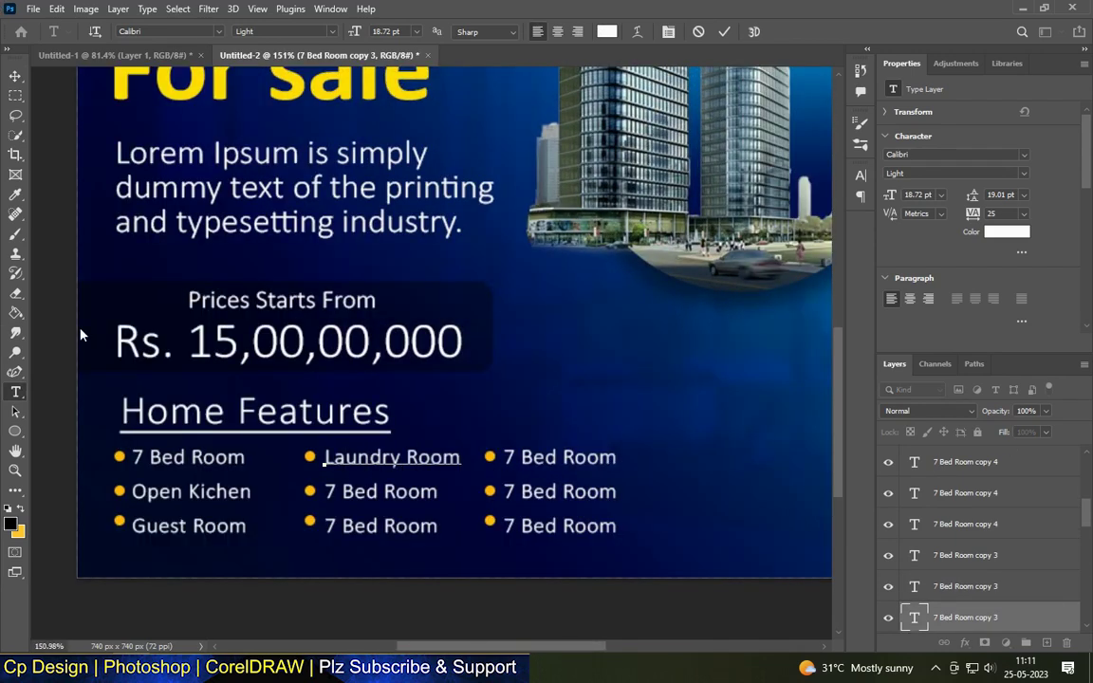
scroll(456, 522, "down", 2)
Step: Edit the second column's other items to 4 Living Room and Parking Area
triple_click(399, 514)
type("Room Balcony")
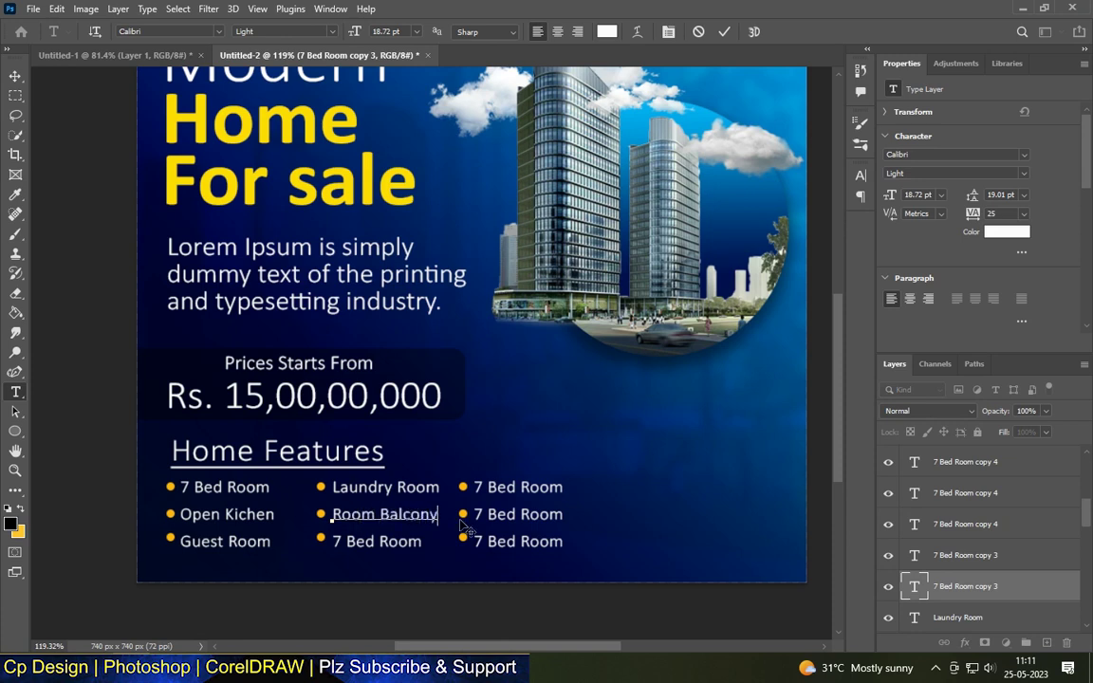
scroll(462, 525, "up", 1)
double_click(356, 533)
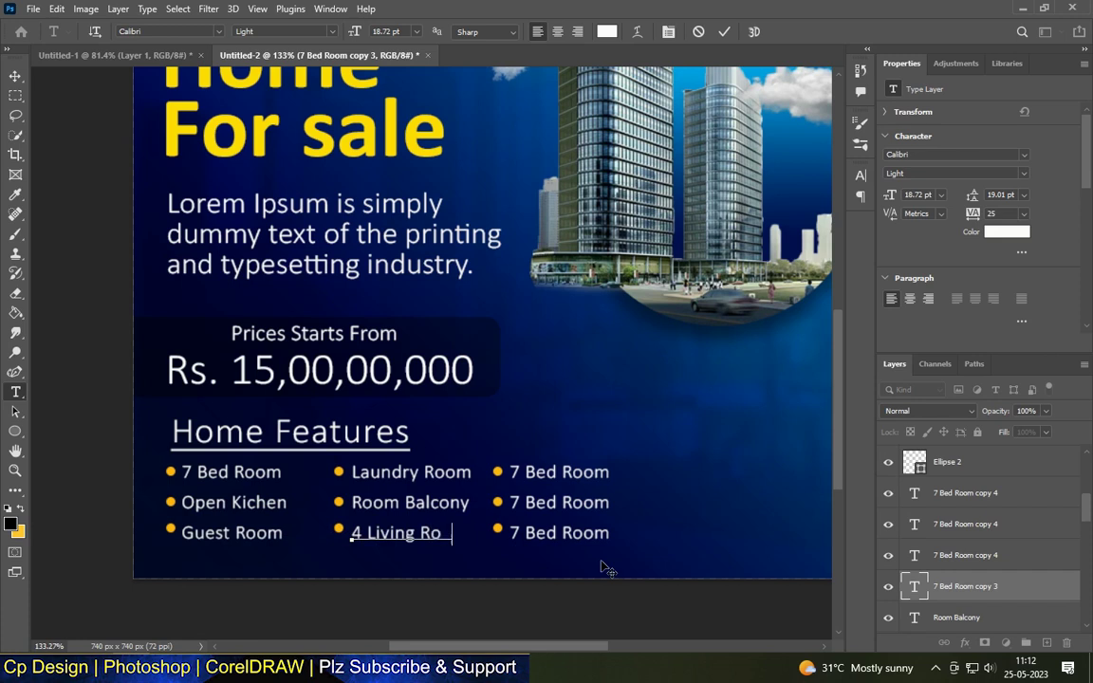
key("ctrl+Return")
scroll(396, 475, "down", 3)
scroll(448, 453, "up", 4)
left_click(608, 464)
type("Parking Area")
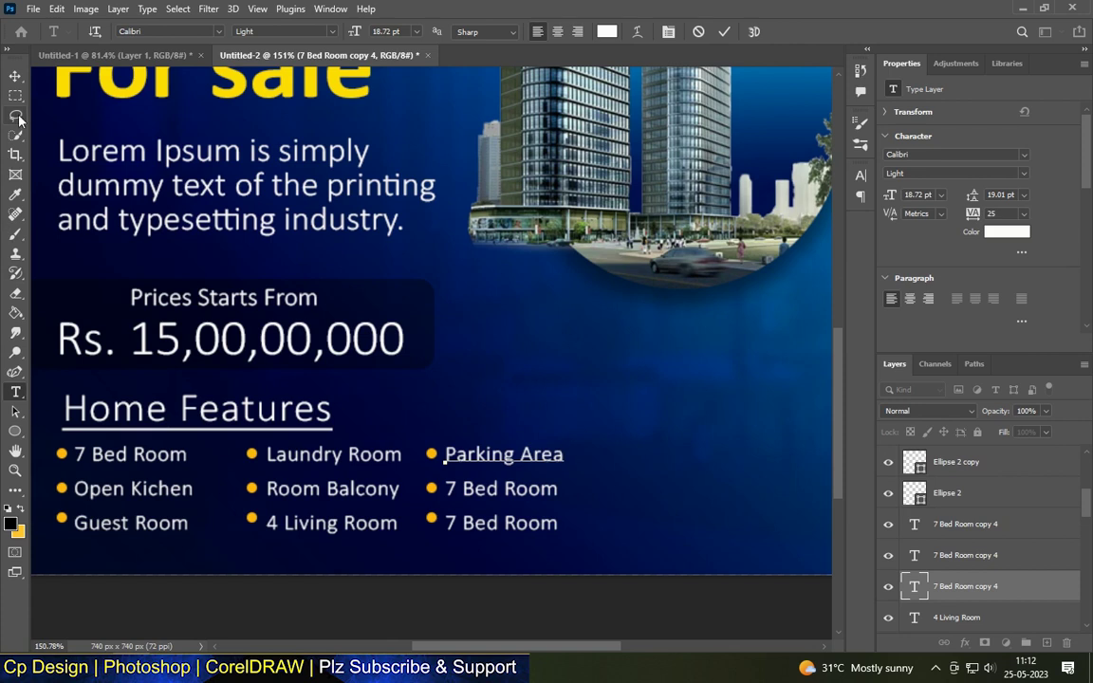
key("ctrl+Return")
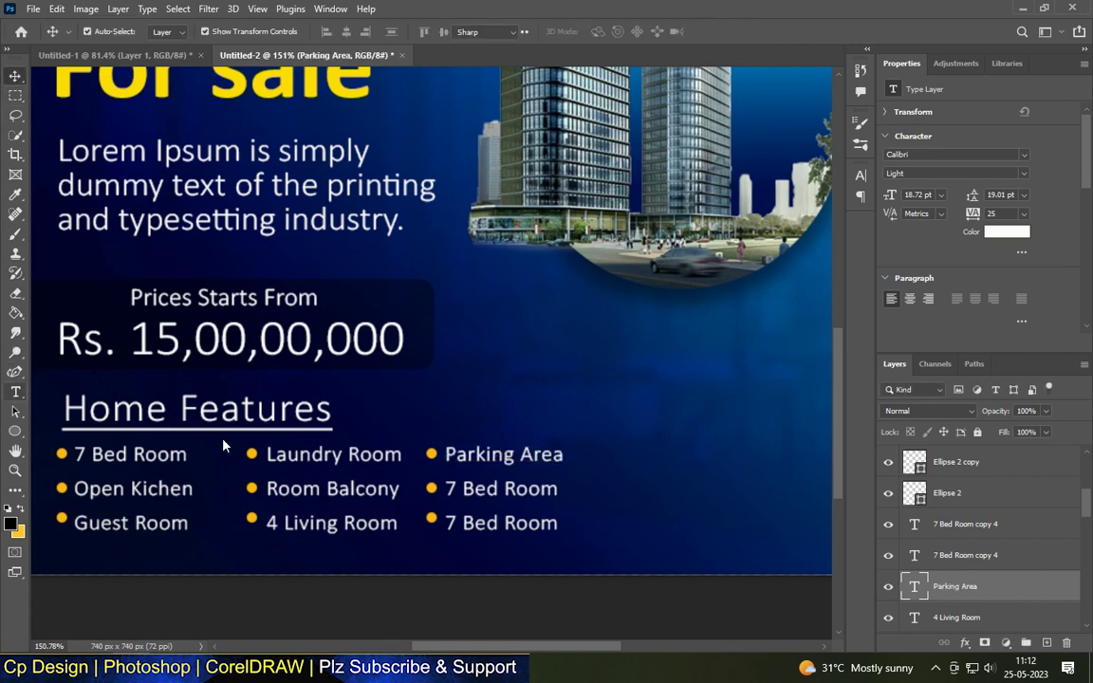
Step: Rename the third column's middle item to Attach Bathrooms
double_click(451, 489)
type("Attach Bath")
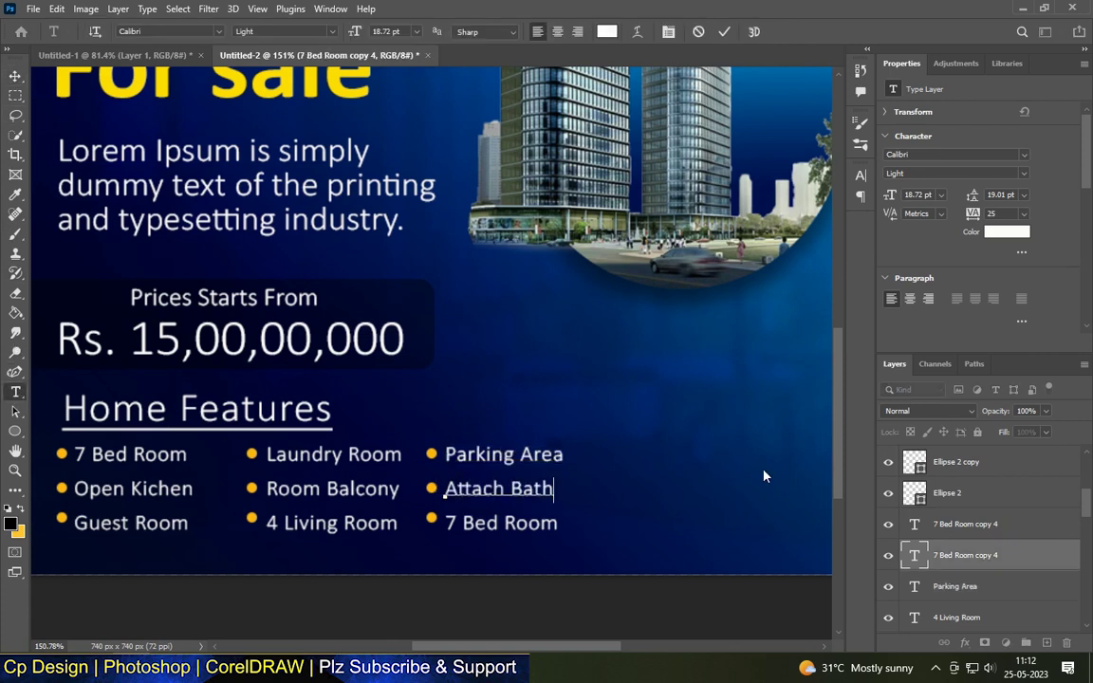
type("romms")
key("BackSpace")
key("BackSpace")
type("s")
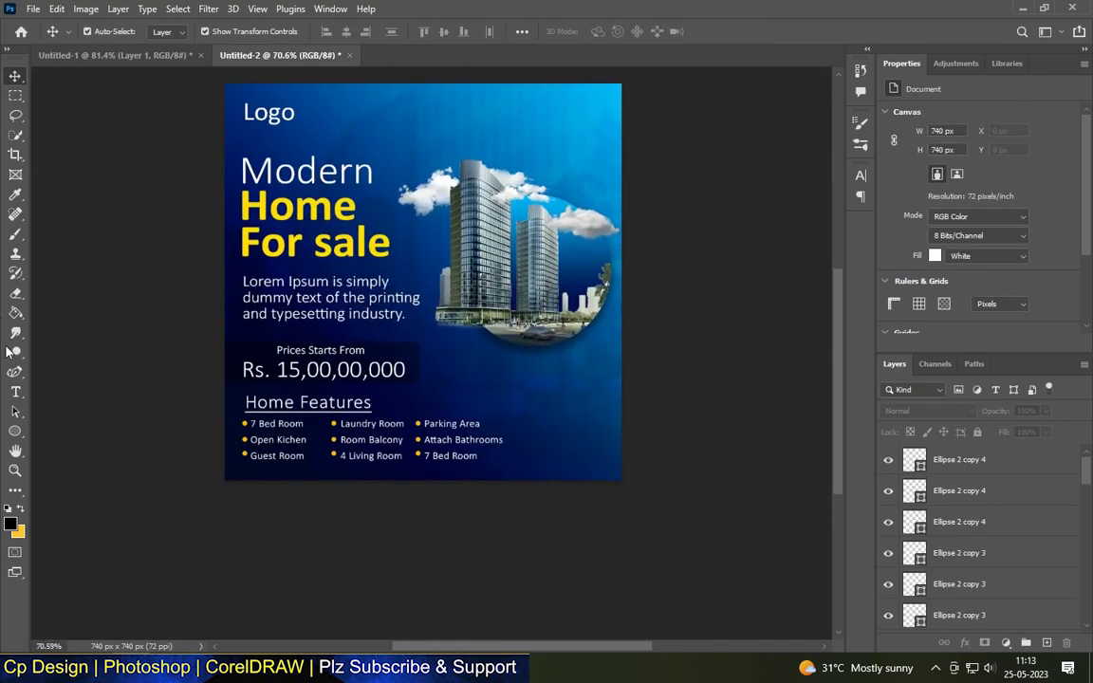
right_click(15, 433)
left_click(66, 388)
Step: Draw a rectangle below the circular photo and add 'Book Now' text scaled to fill it
scroll(512, 398, "up", 2)
mouse_move(426, 360)
left_mouse_down()
mouse_move(544, 384)
mouse_move(624, 379)
left_mouse_up()
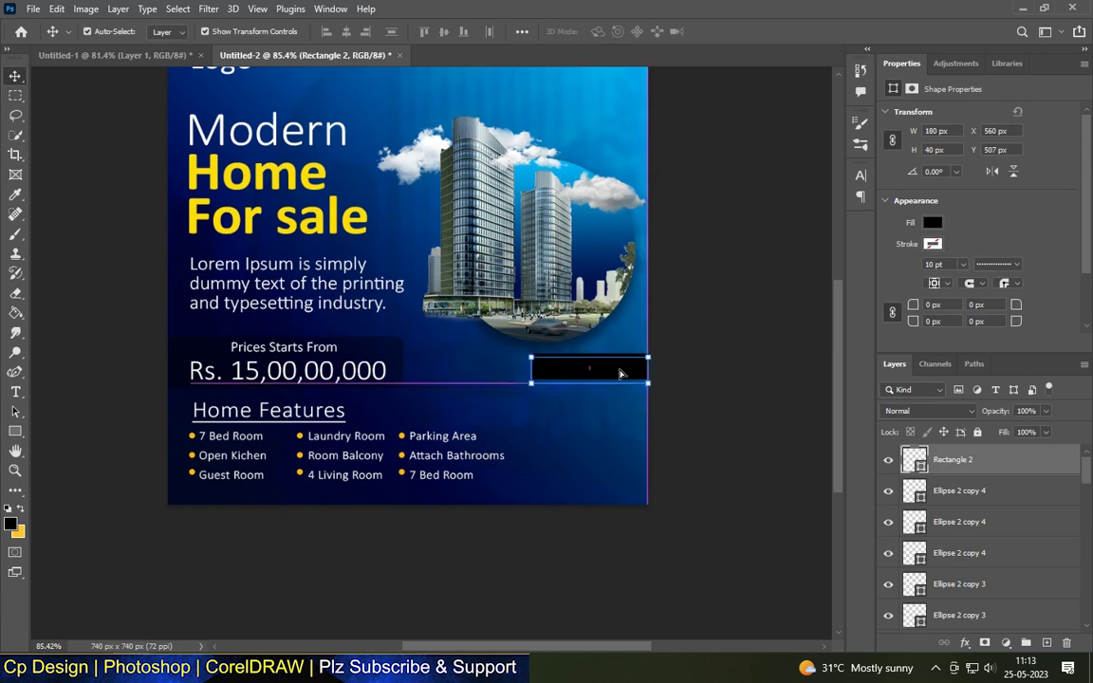
key("t")
scroll(525, 366, "up", 1)
scroll(532, 370, "up", 1)
left_click(533, 371)
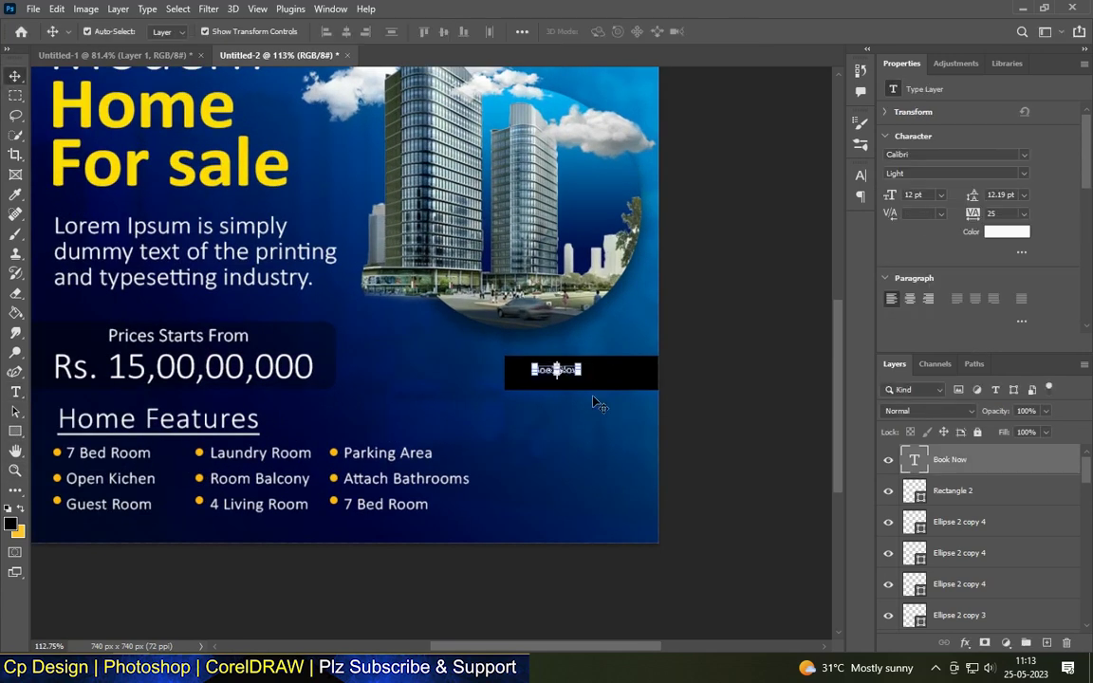
scroll(551, 385, "up", 1)
key("ctrl+t")
left_click_drag(597, 383, 655, 389)
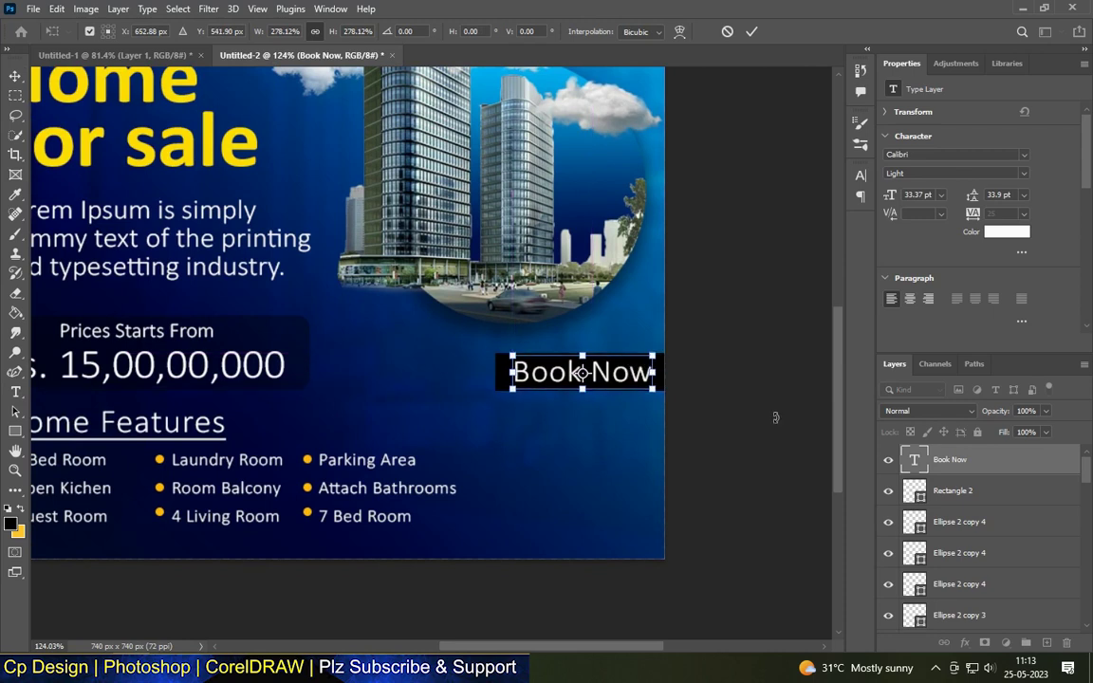
key("Return")
Step: Fill the button rectangle cyan and make the Book Now text Calibri Bold
left_click(654, 381, "ctrl")
key("u")
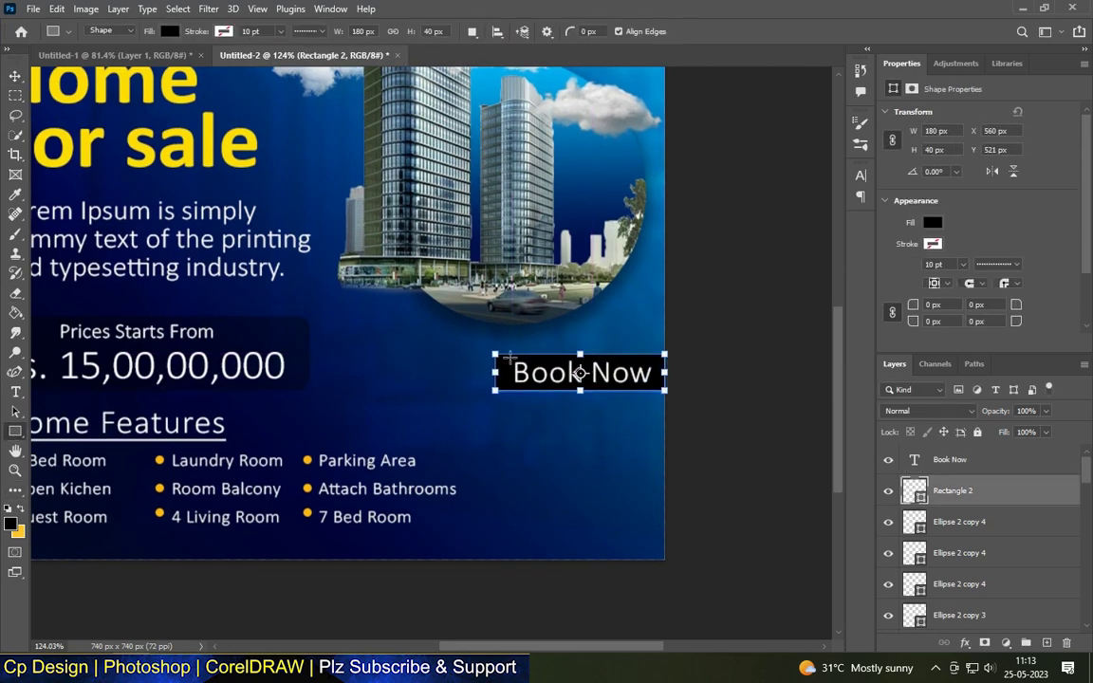
left_click(610, 319)
left_click(764, 128)
key("v")
left_click(933, 222)
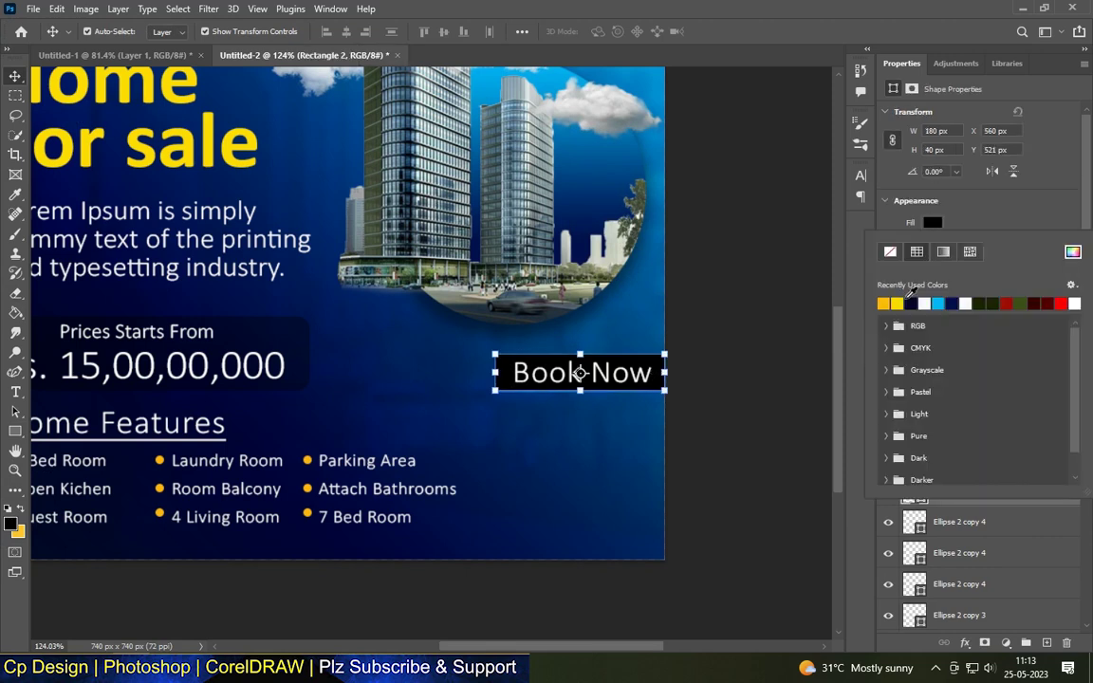
left_click(936, 303)
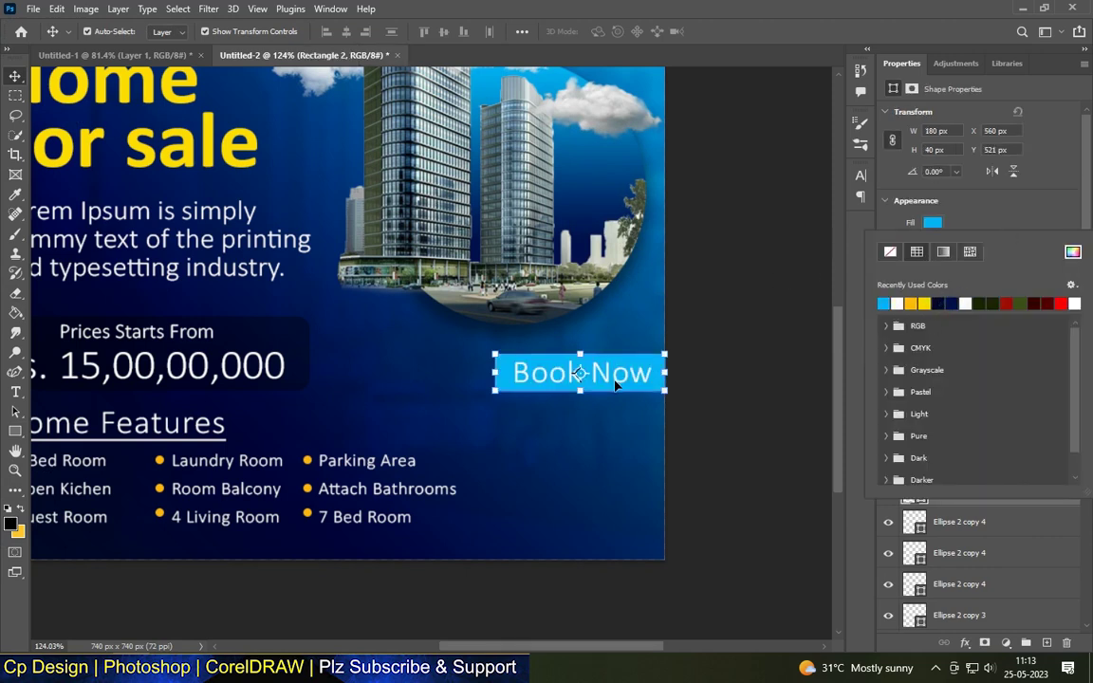
left_click(942, 461)
left_click(954, 172)
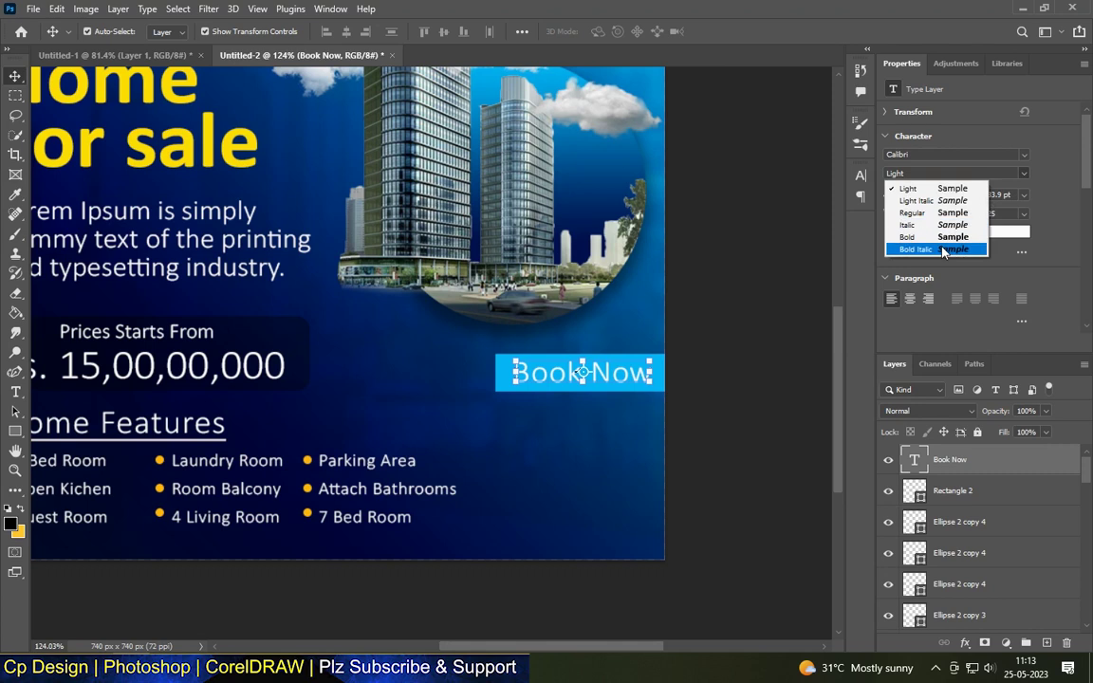
left_click(925, 234)
Step: Narrow the cyan button from its left side and nudge the Book Now text slightly left
left_click(579, 385)
scroll(578, 375, "up", 4)
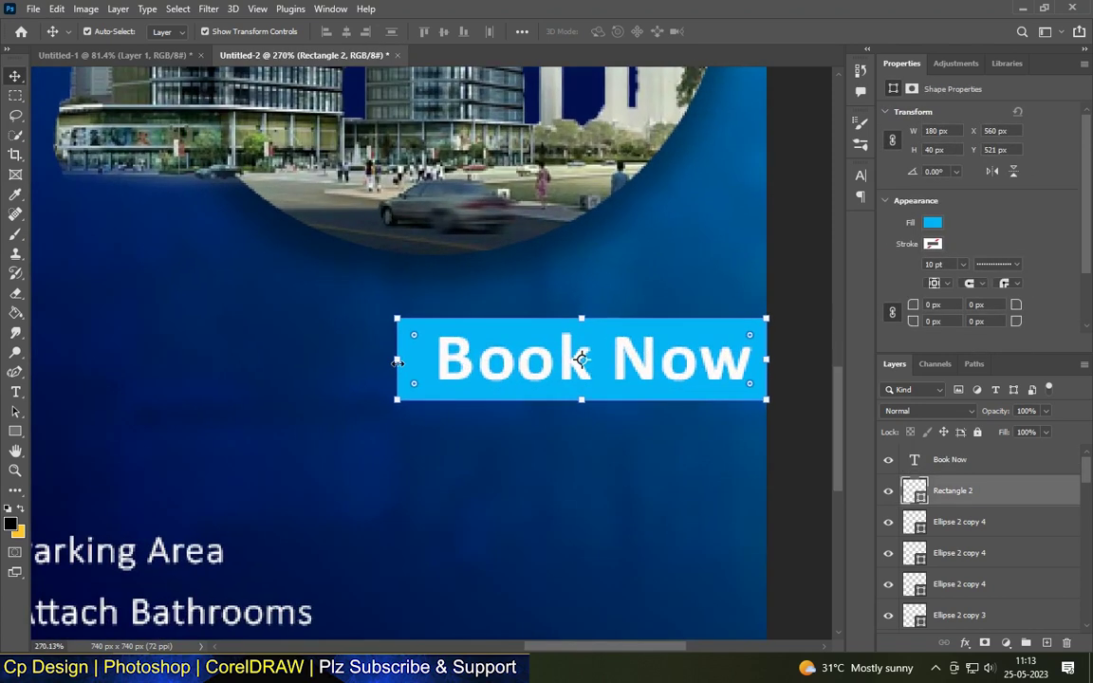
left_click_drag(398, 360, 415, 362)
key("Return")
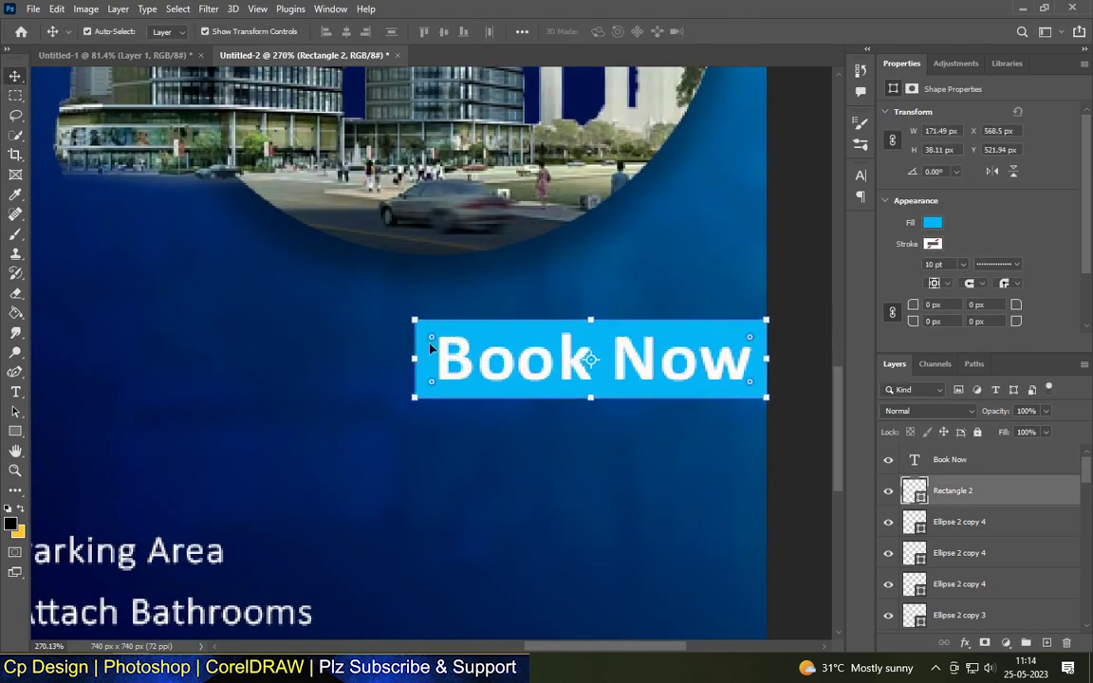
scroll(679, 346, "down", 2)
left_click(708, 359)
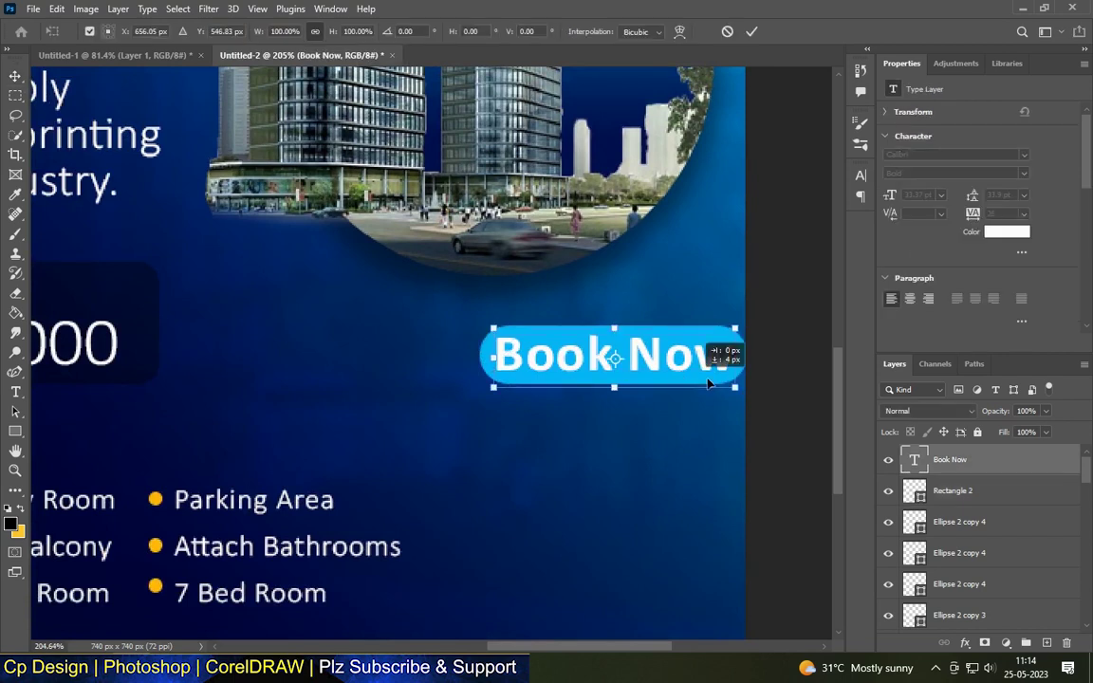
key("Left")
key("Left")
key("Left")
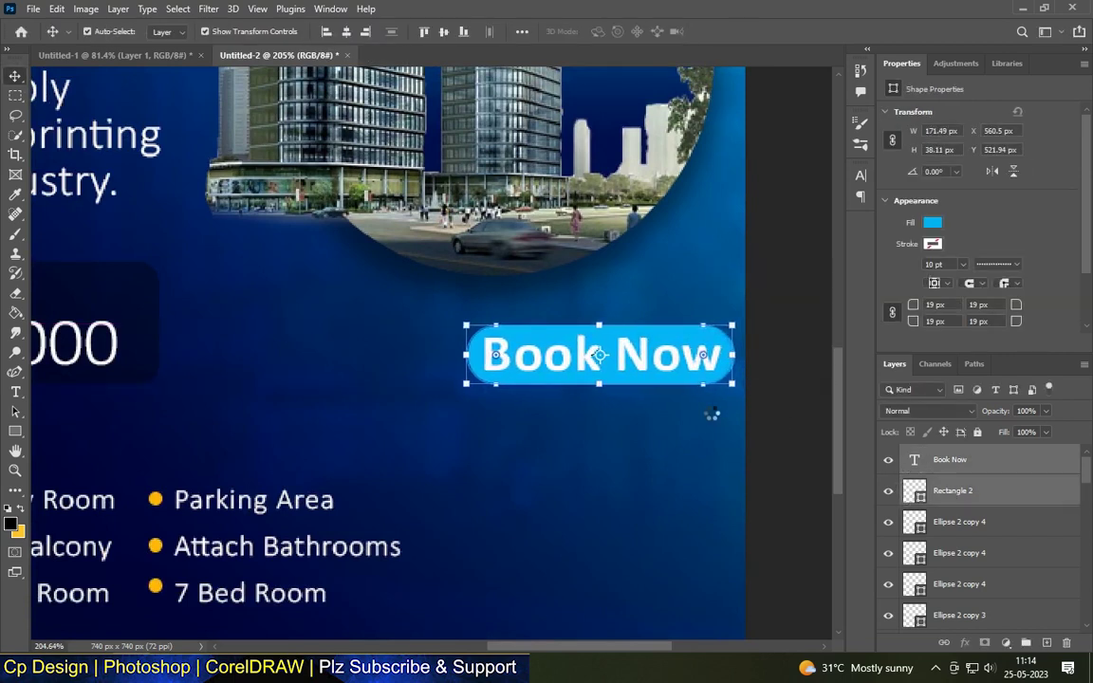
key("Return")
scroll(756, 373, "down", 3)
scroll(756, 373, "down", 2)
scroll(600, 359, "up", 1)
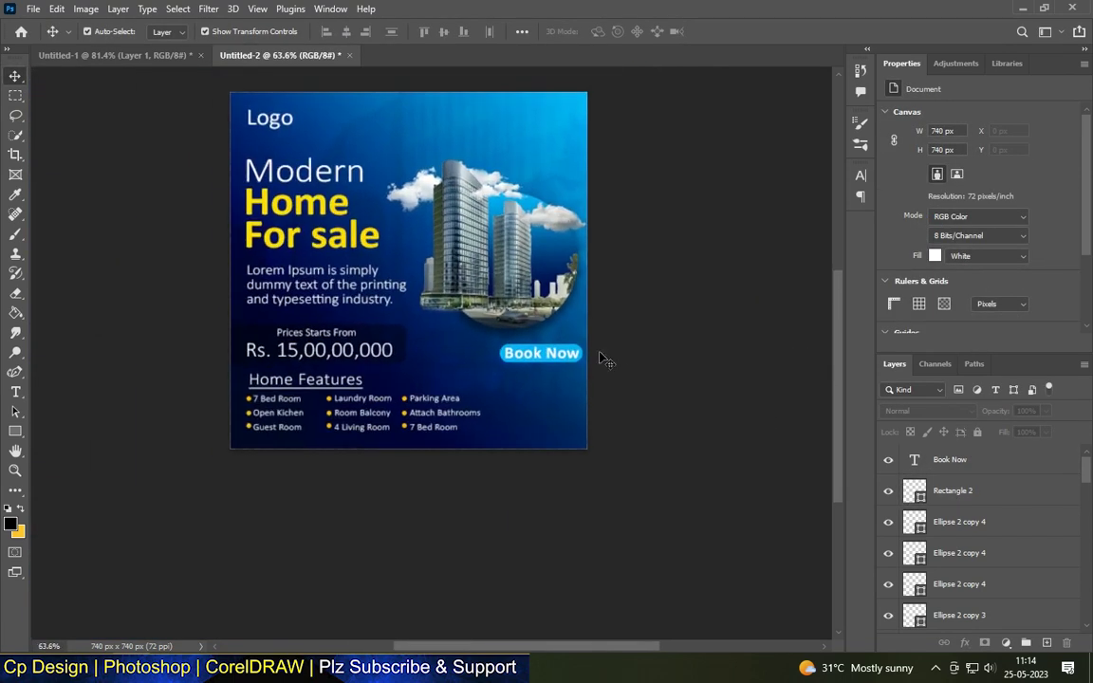
Step: Draw a long thin yellow bar along the poster's bottom edge
scroll(701, 459, "up", 1)
key("u")
left_click_drag(62, 469, 418, 488)
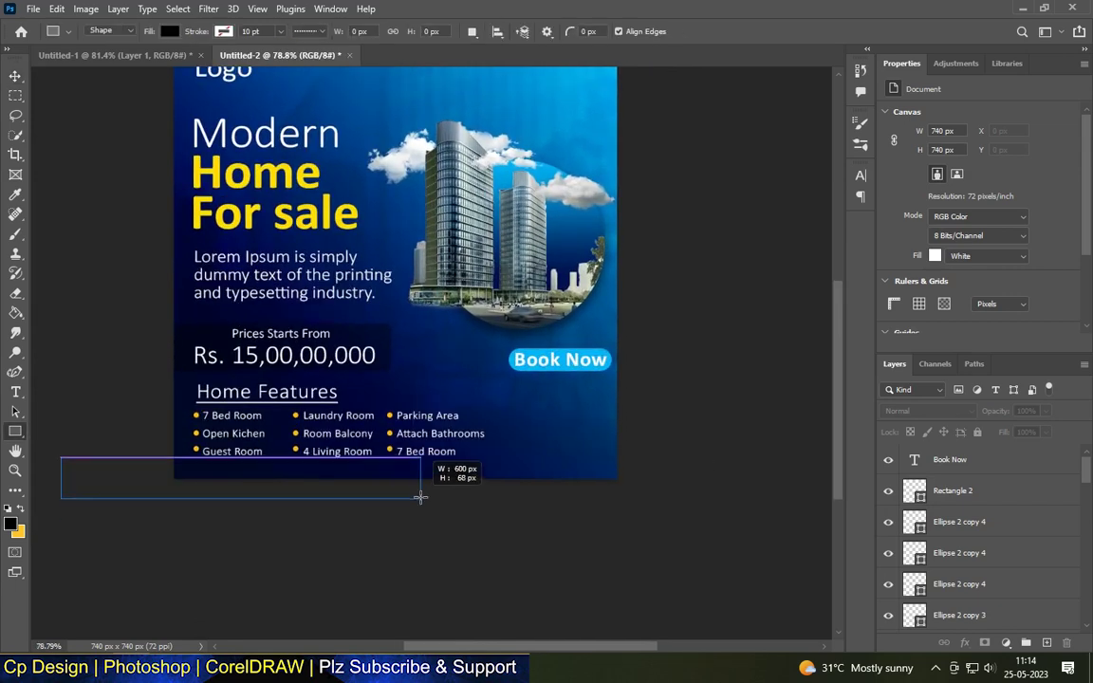
left_click(15, 76)
left_click_drag(142, 479, 351, 482)
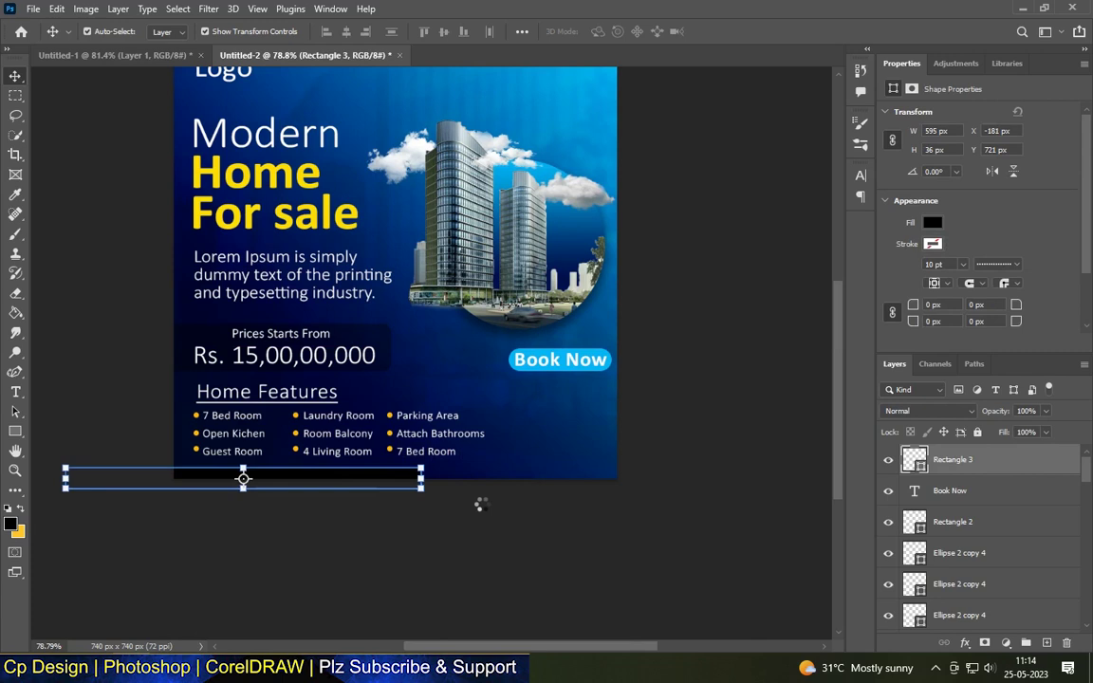
left_click(933, 222)
left_click(901, 253)
left_click(518, 525)
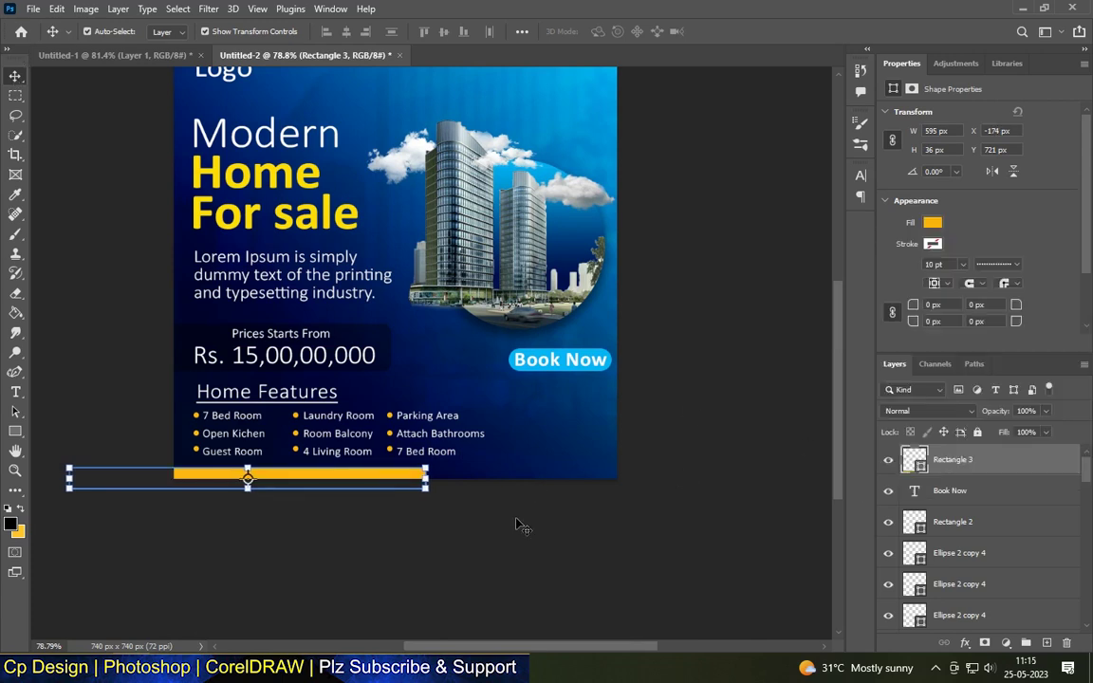
key("Down")
key("Down")
key("Down")
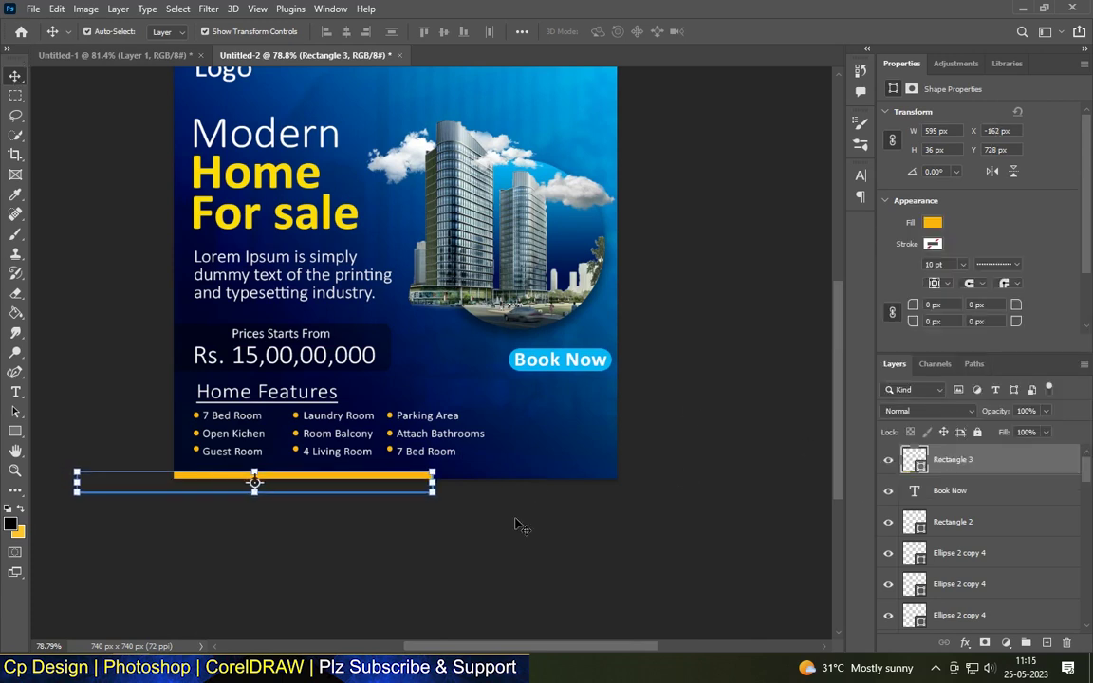
left_click(518, 525)
key("ctrl+0")
Step: Shorten the yellow bar and place a copy along the top-right edge
left_click(380, 455)
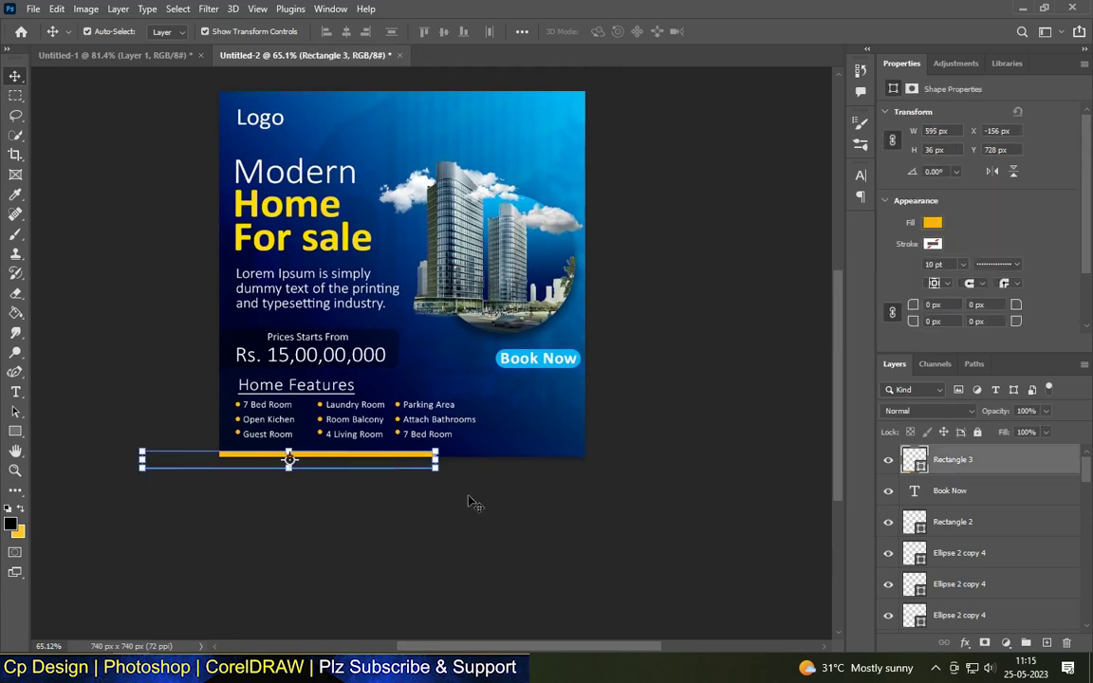
scroll(471, 500, "up", 2)
key("ctrl+t")
key("ctrl+0")
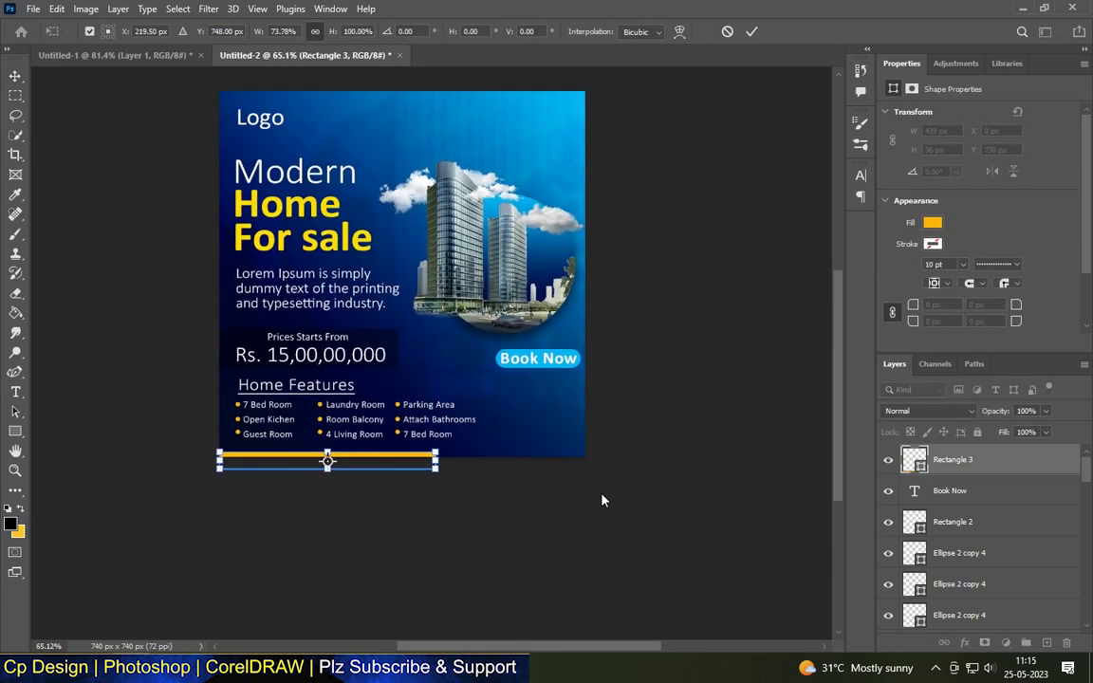
key("Return")
mouse_move(379, 456)
left_mouse_down()
mouse_move(565, 126)
mouse_move(522, 95)
left_mouse_up()
left_click(621, 408)
left_click(481, 97)
left_click(685, 275)
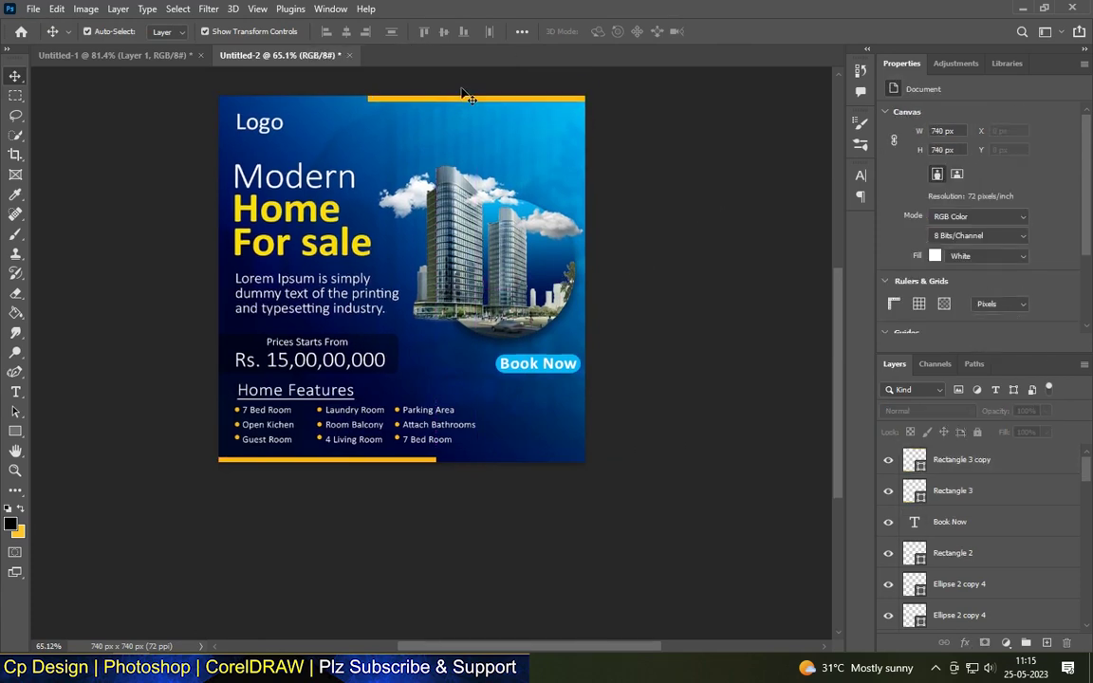
Step: Check the placement of the top and bottom yellow bars
scroll(465, 95, "up", 2)
left_click(488, 98)
scroll(342, 584, "down", 3)
left_click(342, 584)
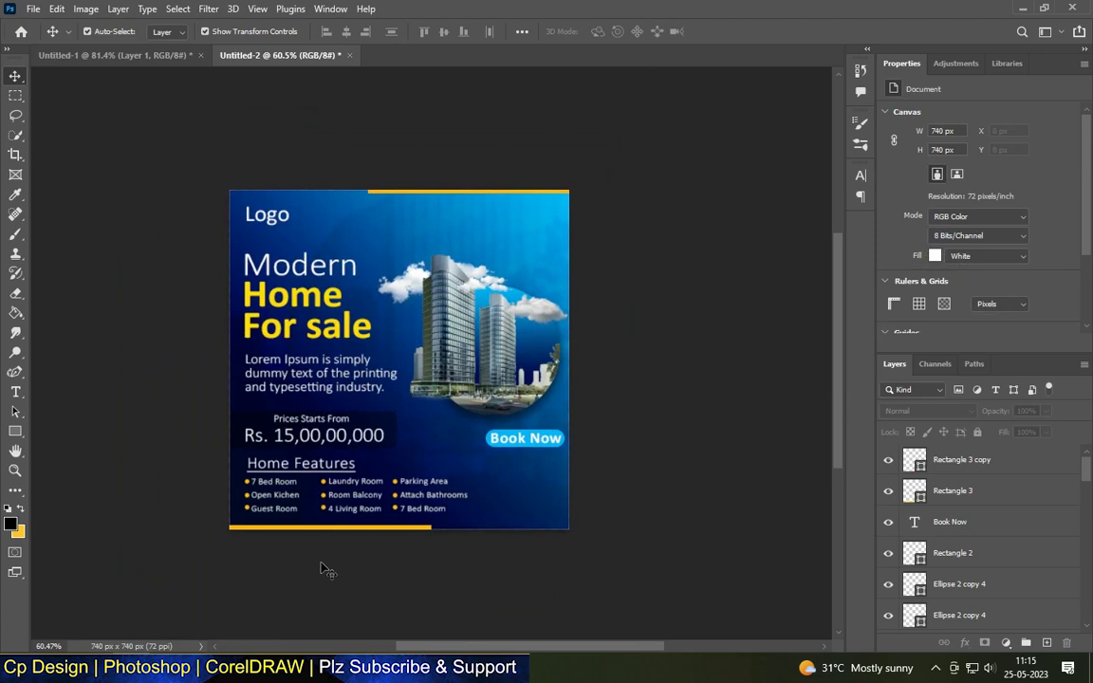
left_click(342, 528)
scroll(360, 493, "up", 2)
left_click(346, 555)
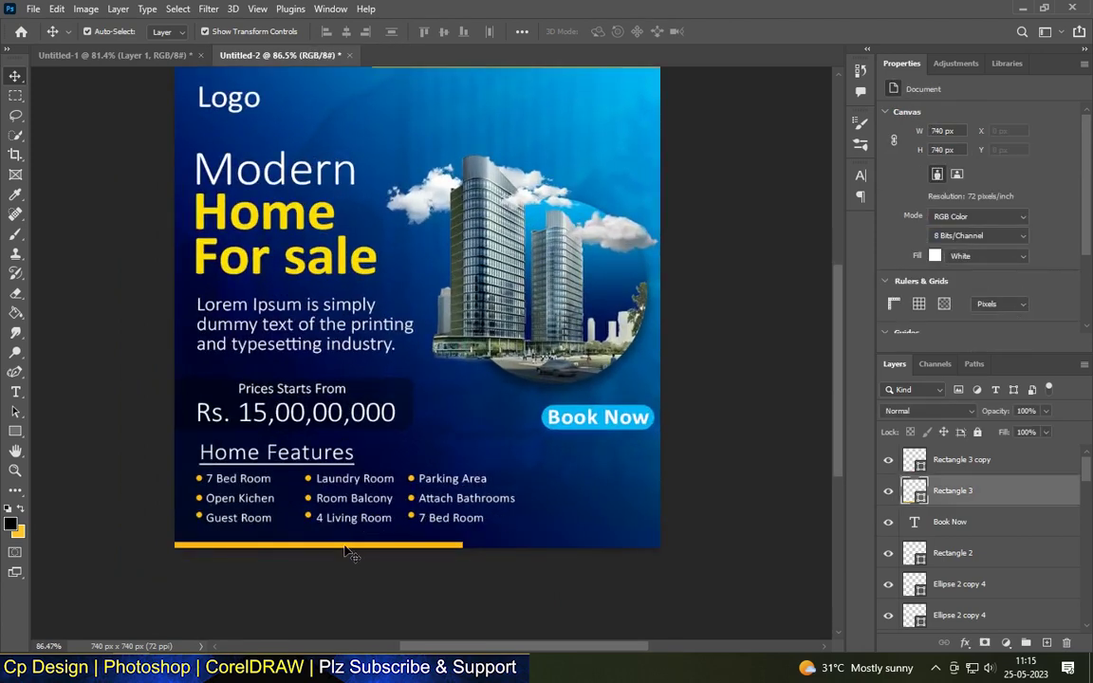
scroll(346, 555, "down", 3)
scroll(477, 544, "up", 1)
scroll(477, 544, "up", 1)
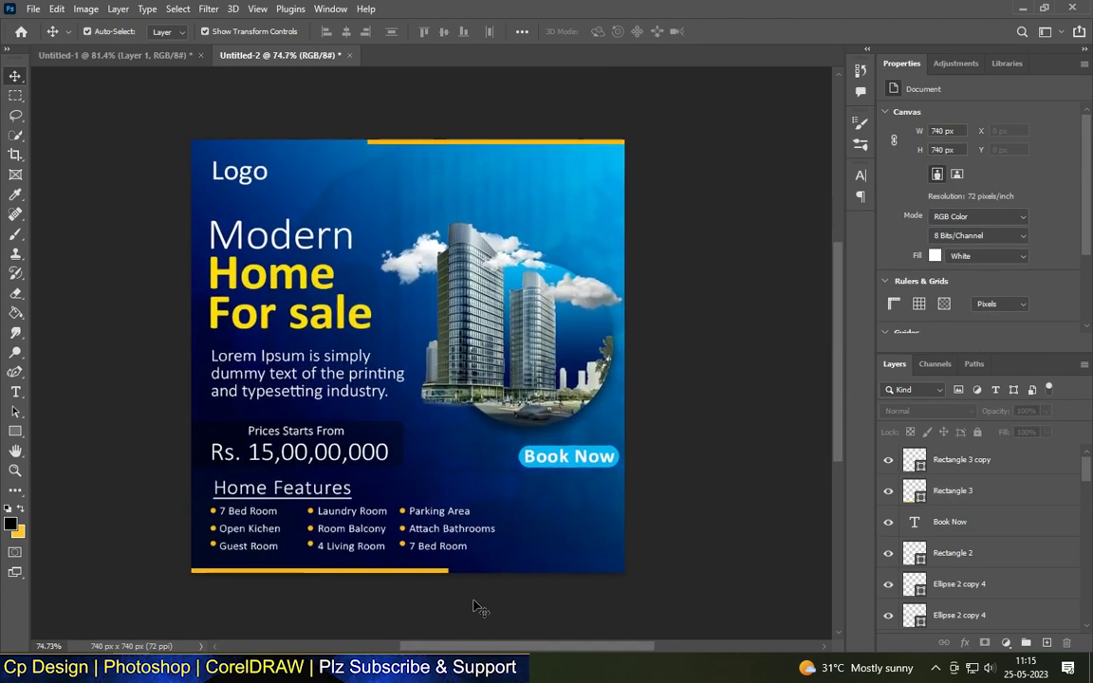
scroll(572, 523, "up", 1)
left_click(15, 391)
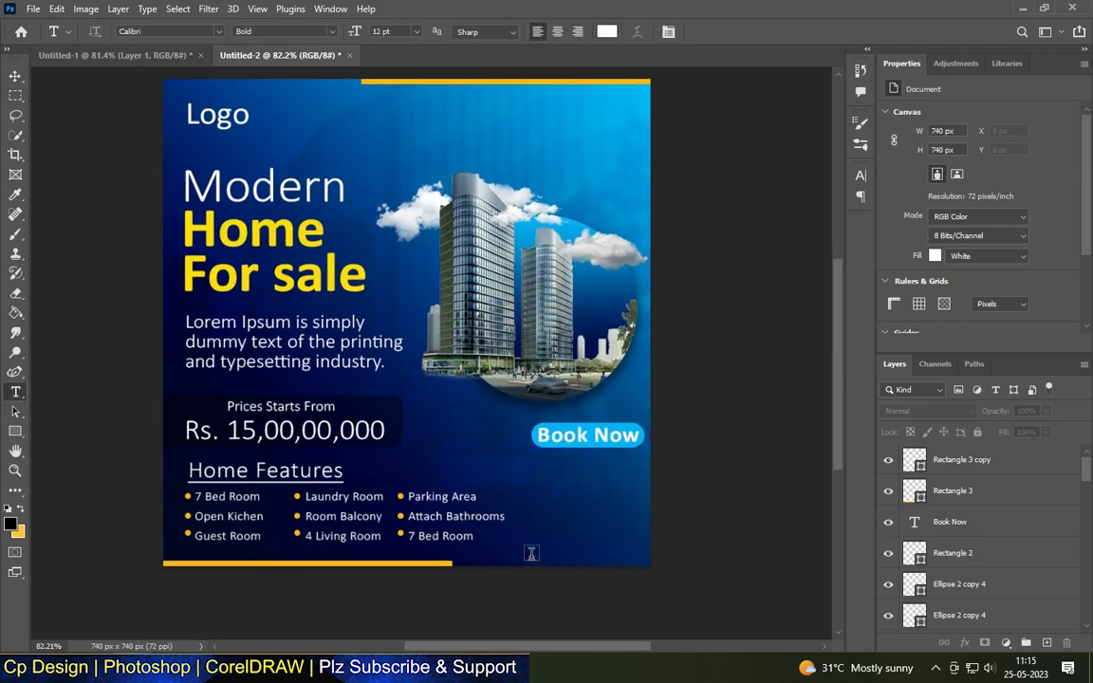
scroll(540, 546, "up", 2)
left_click(554, 539)
type("Visit Us")
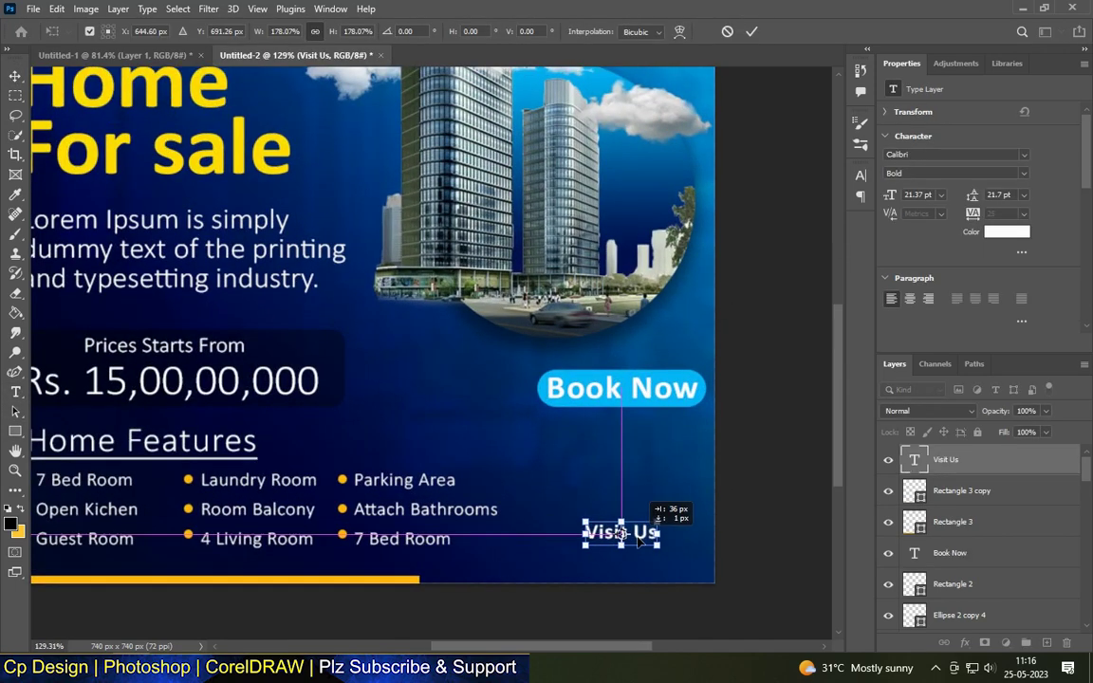
left_click_drag(593, 546, 639, 555)
scroll(638, 555, "down", 1)
key("Return")
scroll(610, 559, "up", 2)
left_click(608, 553)
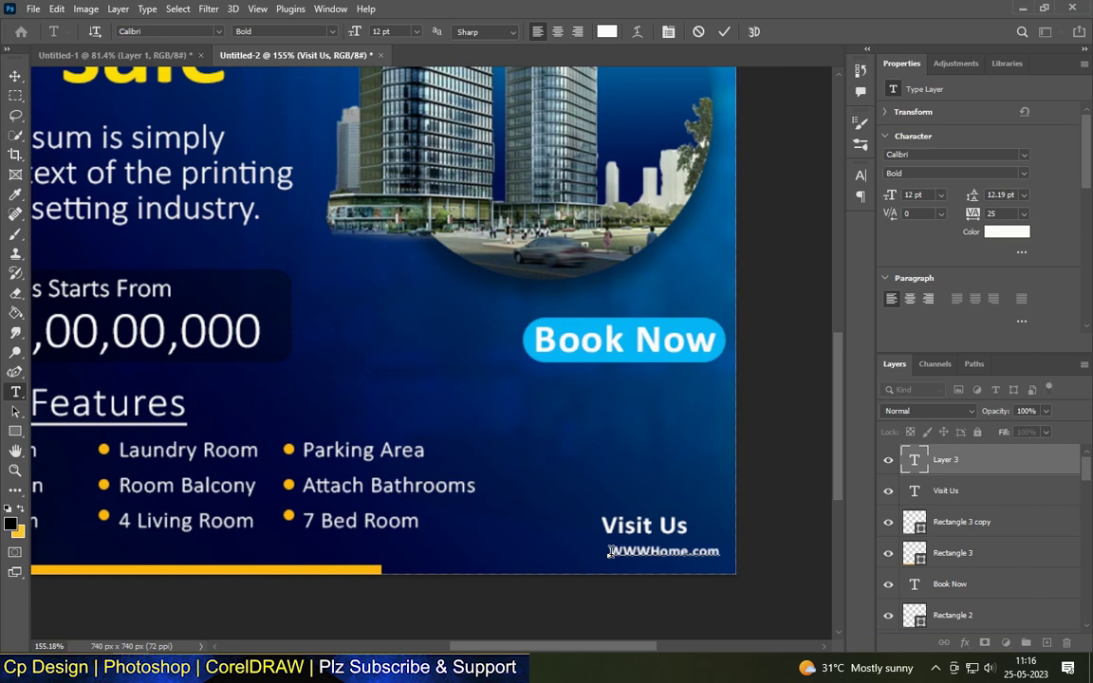
left_click(15, 76)
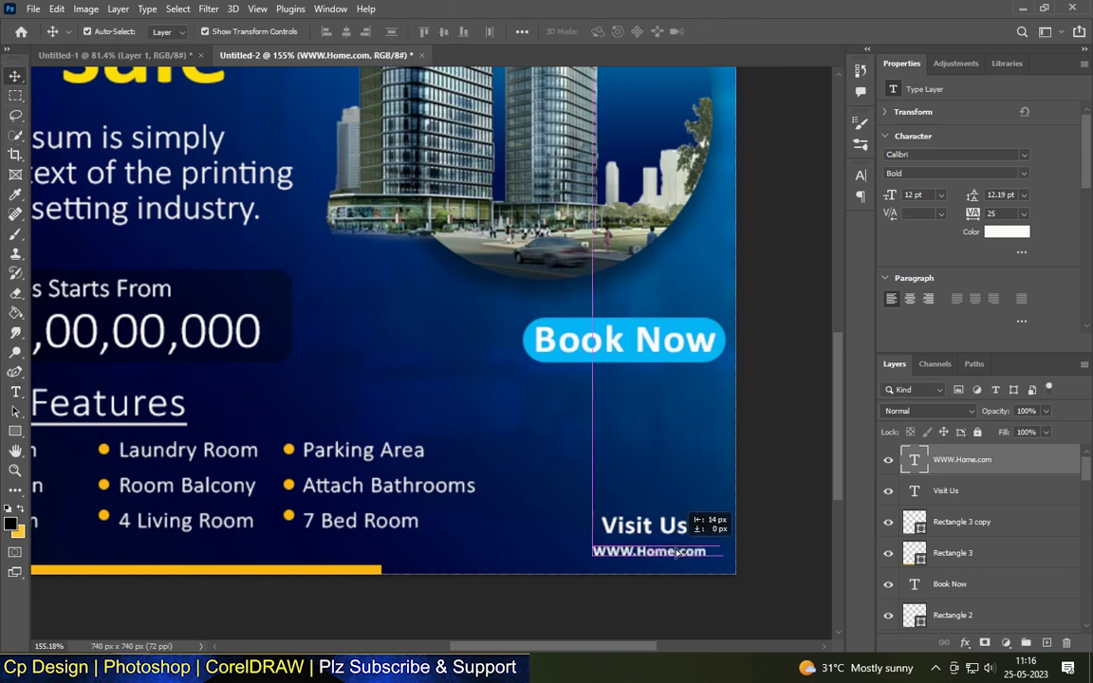
scroll(669, 556, "up", 1)
scroll(669, 556, "up", 1)
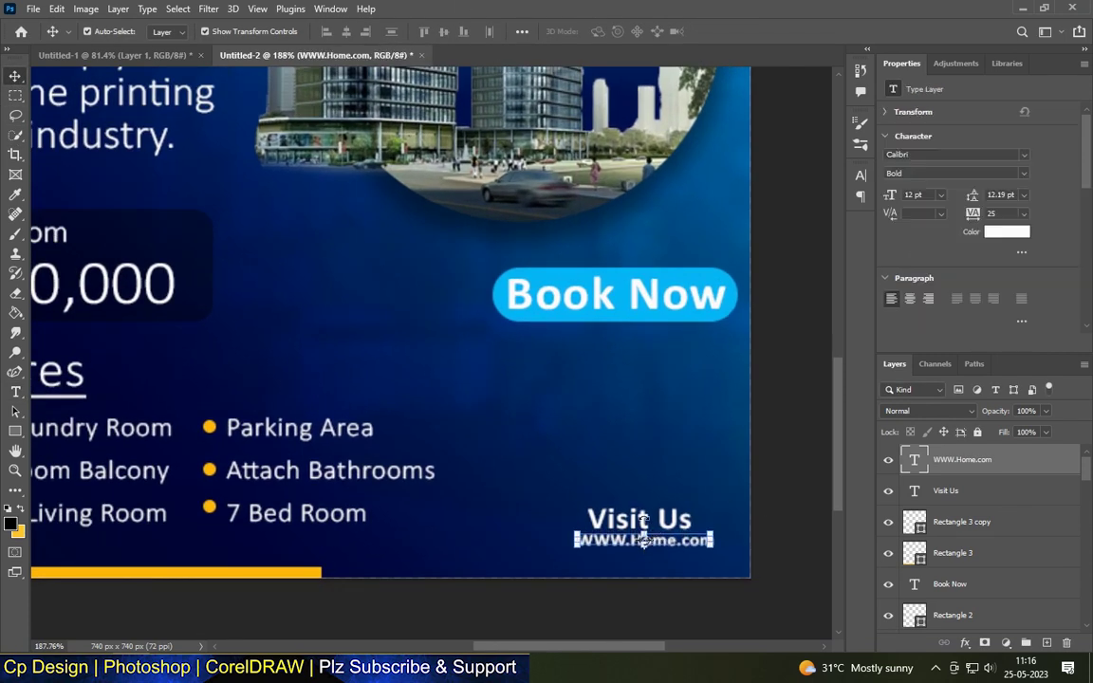
left_click(698, 500)
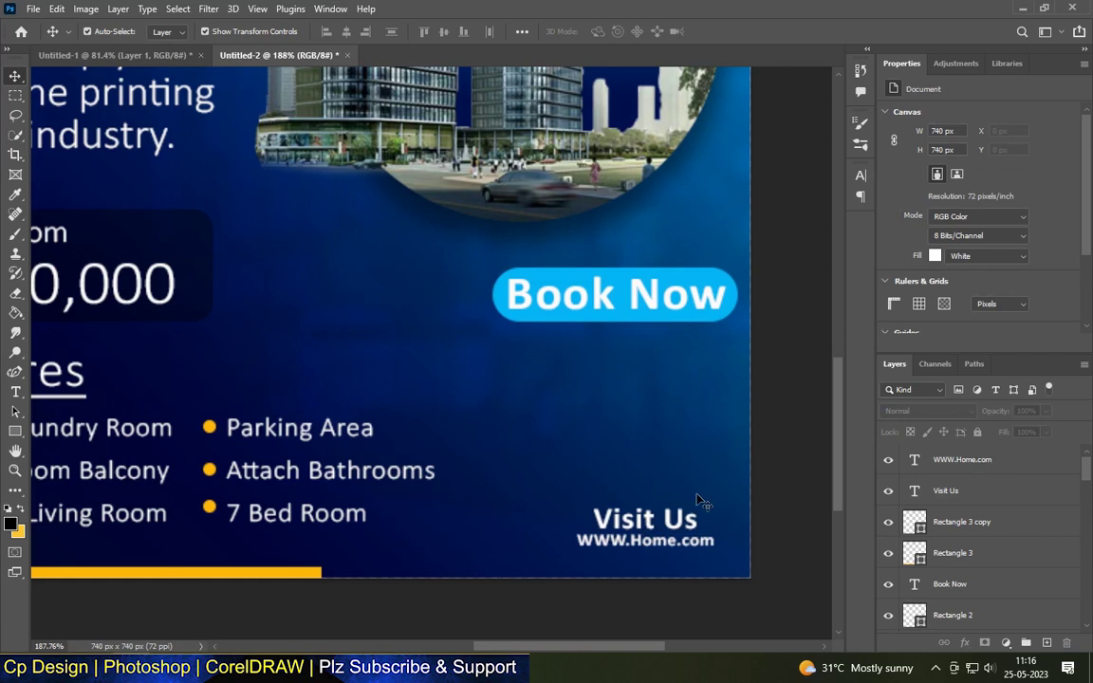
Step: Draw a no-fill, white-stroked box around the Visit Us text and web address
left_click(21, 433)
left_click(169, 31)
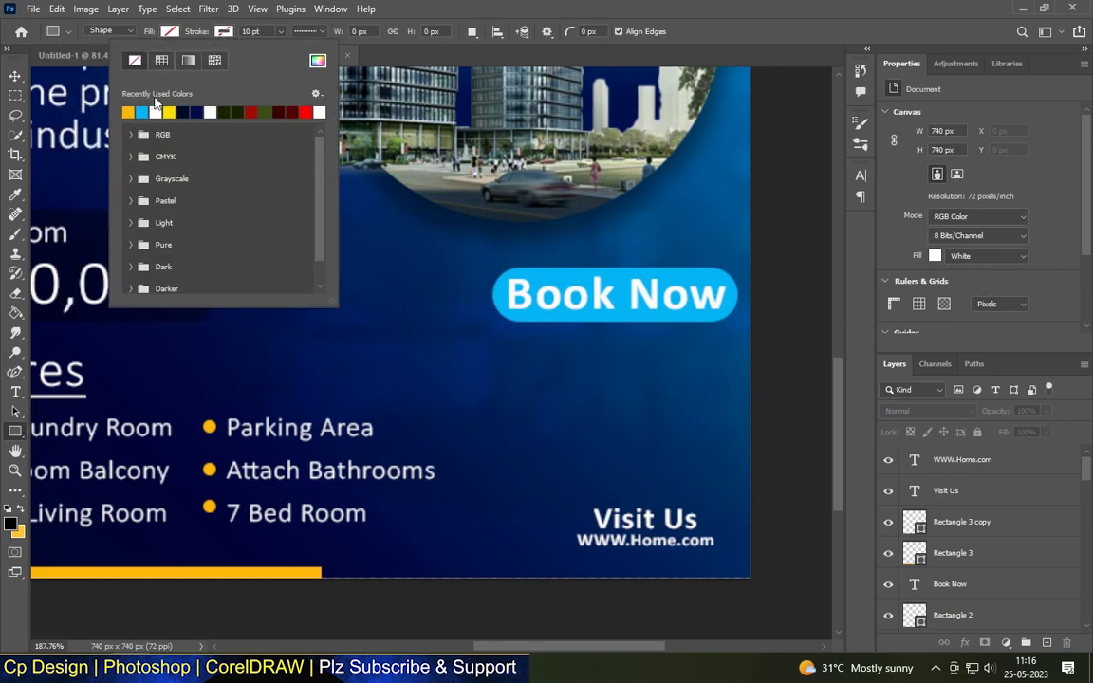
left_click_drag(465, 446, 696, 549)
key("v")
scroll(520, 351, "down", 2)
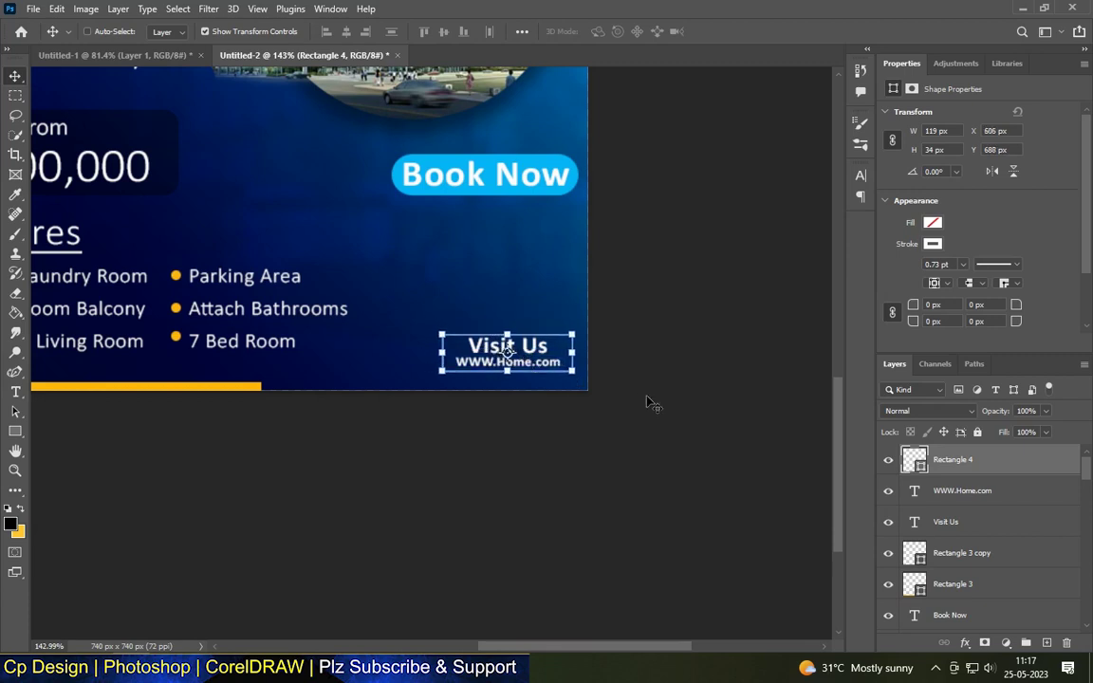
left_click(671, 537)
scroll(670, 537, "down", 5)
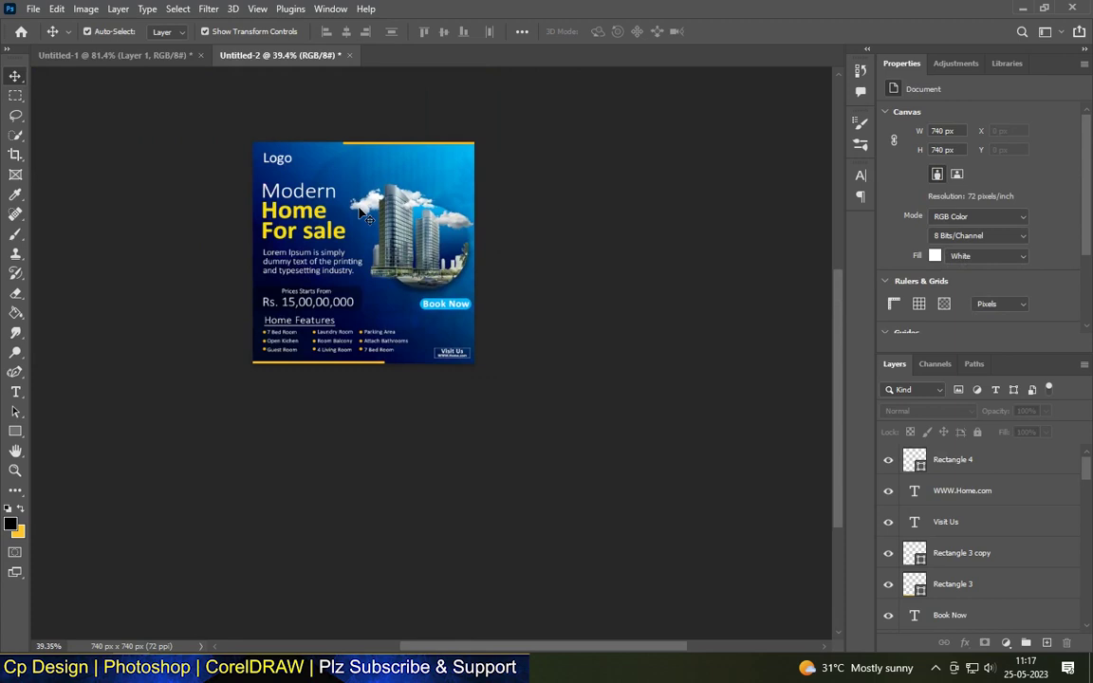
scroll(676, 251, "up", 2)
scroll(676, 251, "up", 1)
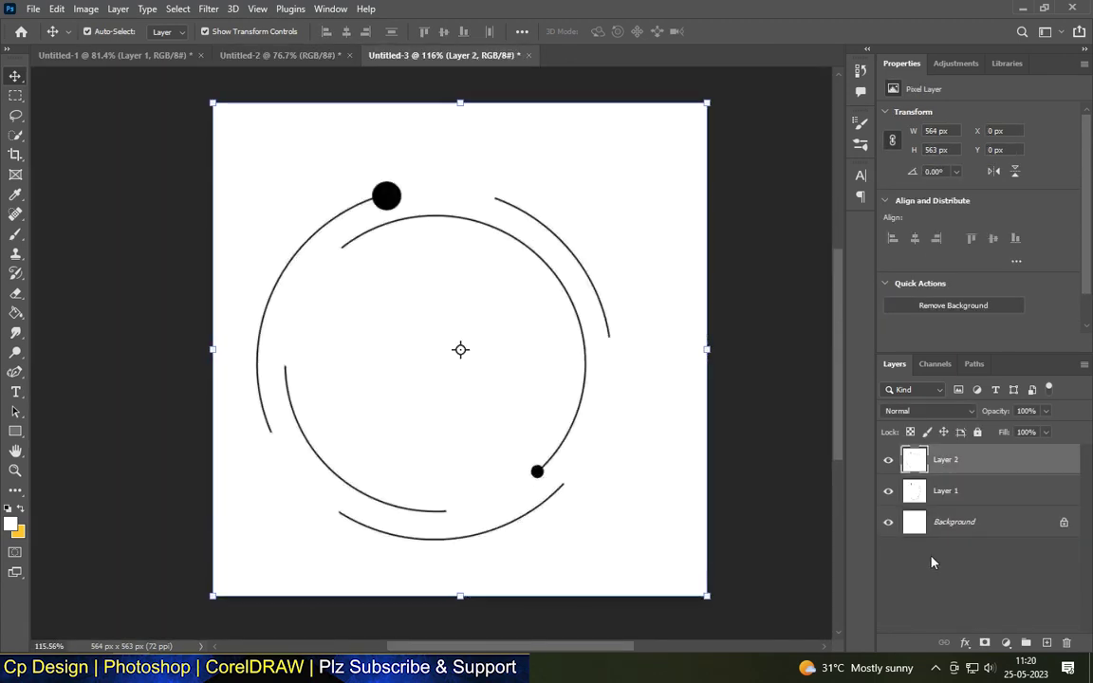
Step: Hide the arcs' background layers, drag the arcs into the poster and shrink them to three-quarters
left_click(888, 490)
left_click(888, 522)
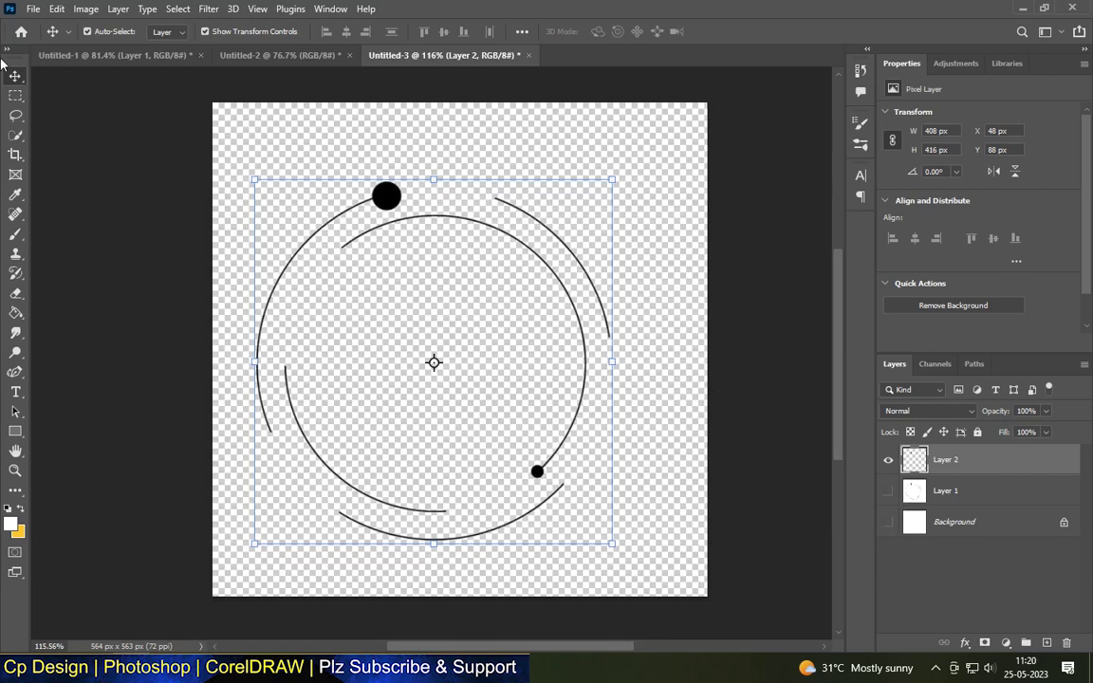
left_click_drag(381, 170, 471, 196)
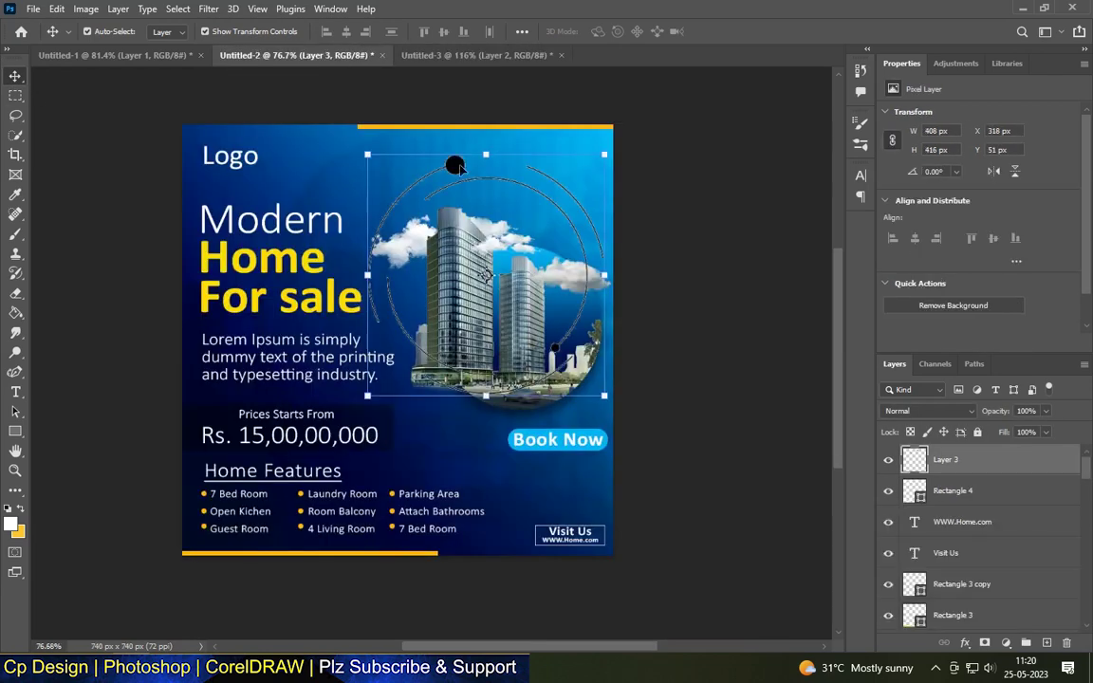
scroll(526, 191, "up", 2)
left_click(647, 183)
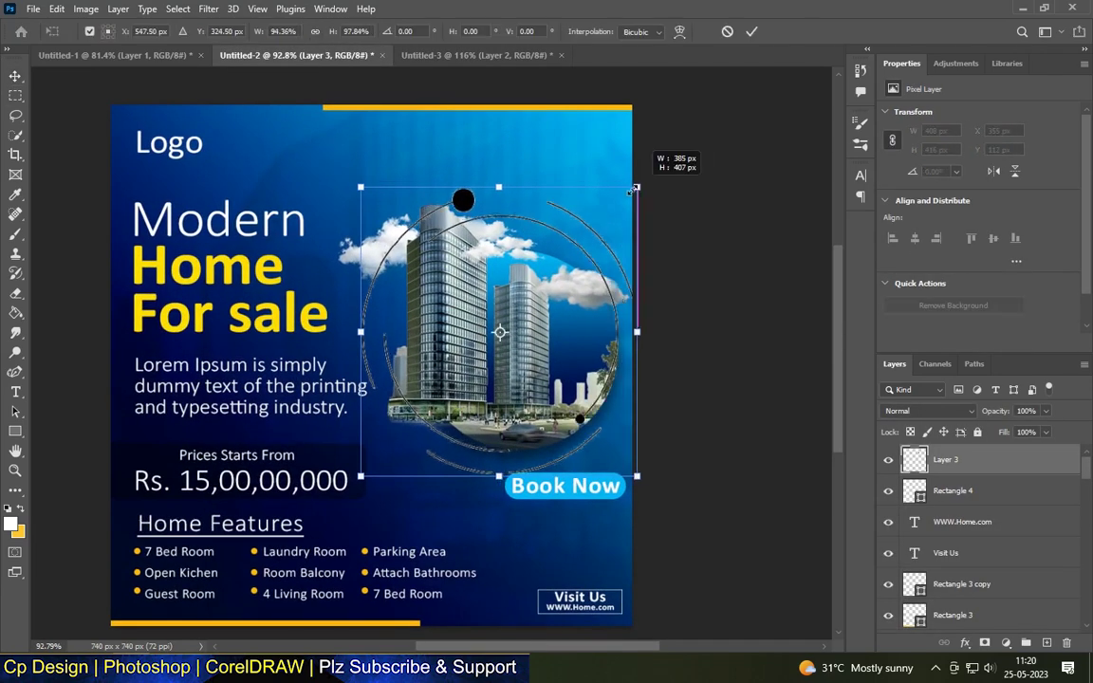
left_click_drag(504, 183, 503, 250)
Step: Move the arcs up and rotate them around the photo circle, nudging right and down
scroll(543, 410, "up", 2)
scroll(543, 410, "up", 1)
left_click_drag(542, 410, 543, 394)
mouse_move(663, 162)
left_mouse_down()
mouse_move(723, 280)
mouse_move(728, 454)
left_mouse_up()
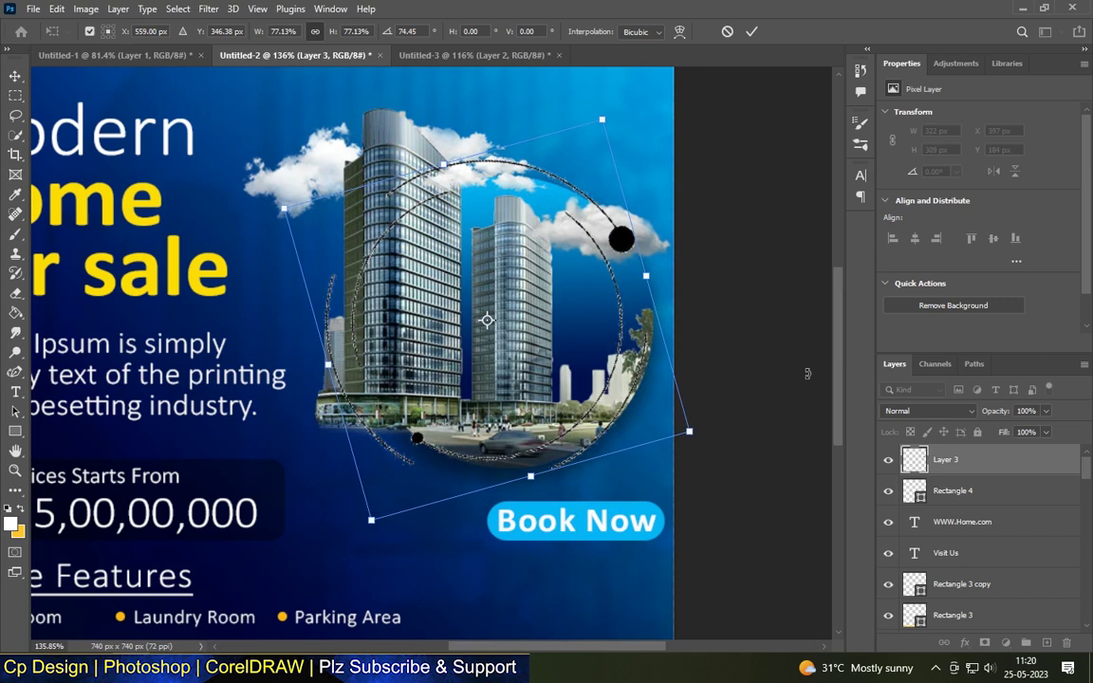
key("Return")
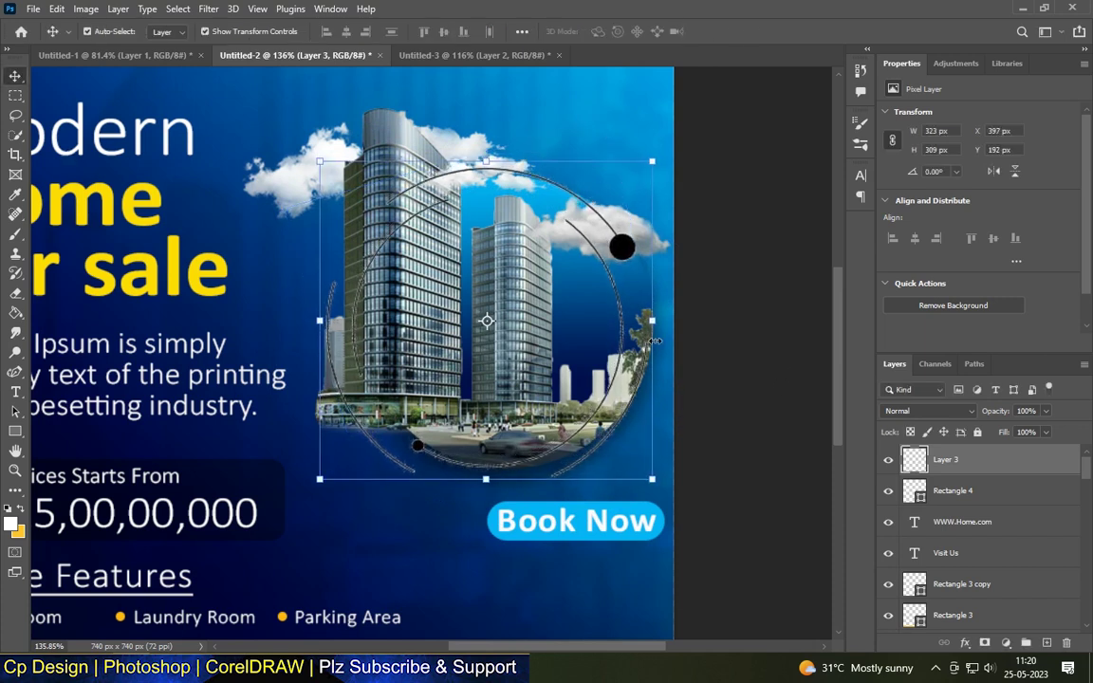
key("Right")
key("Right")
key("Down")
key("Down")
key("Down")
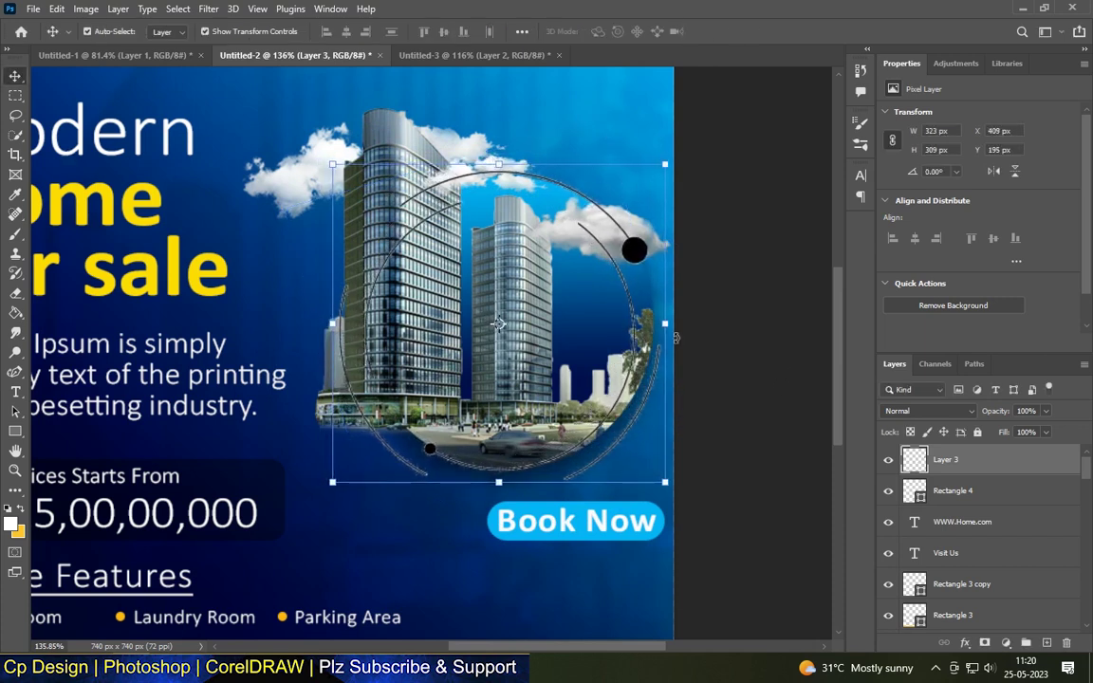
Step: Give the arcs layer a pale near-white Color Overlay
double_click(985, 469)
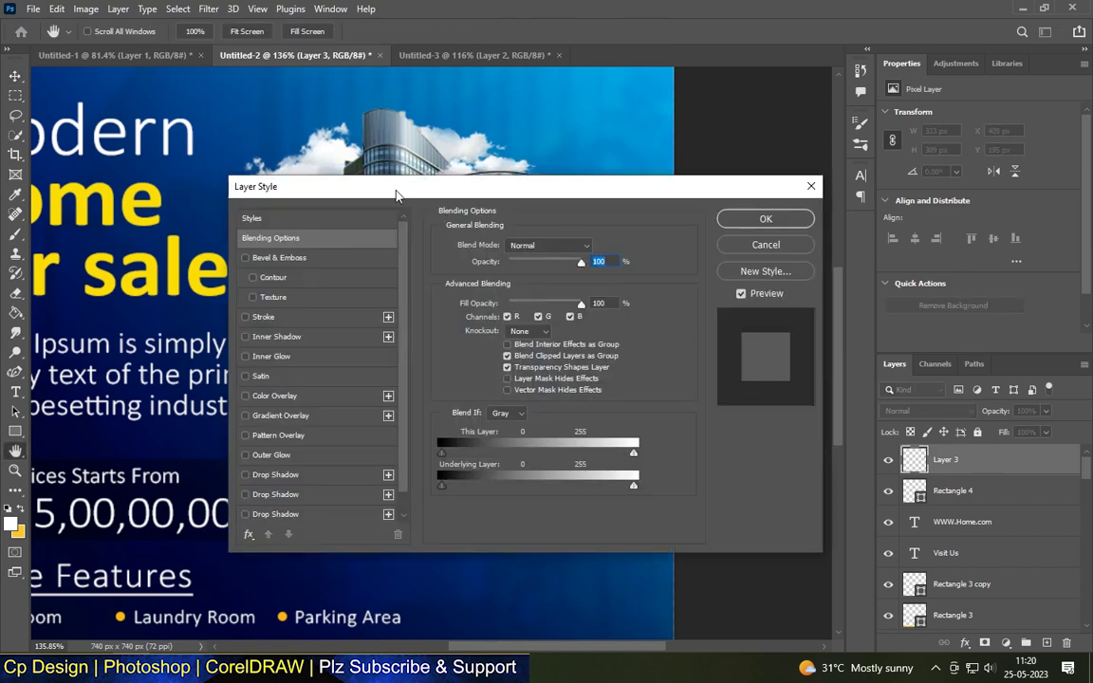
left_click_drag(398, 183, 654, 102)
left_click(595, 313)
left_click(916, 163)
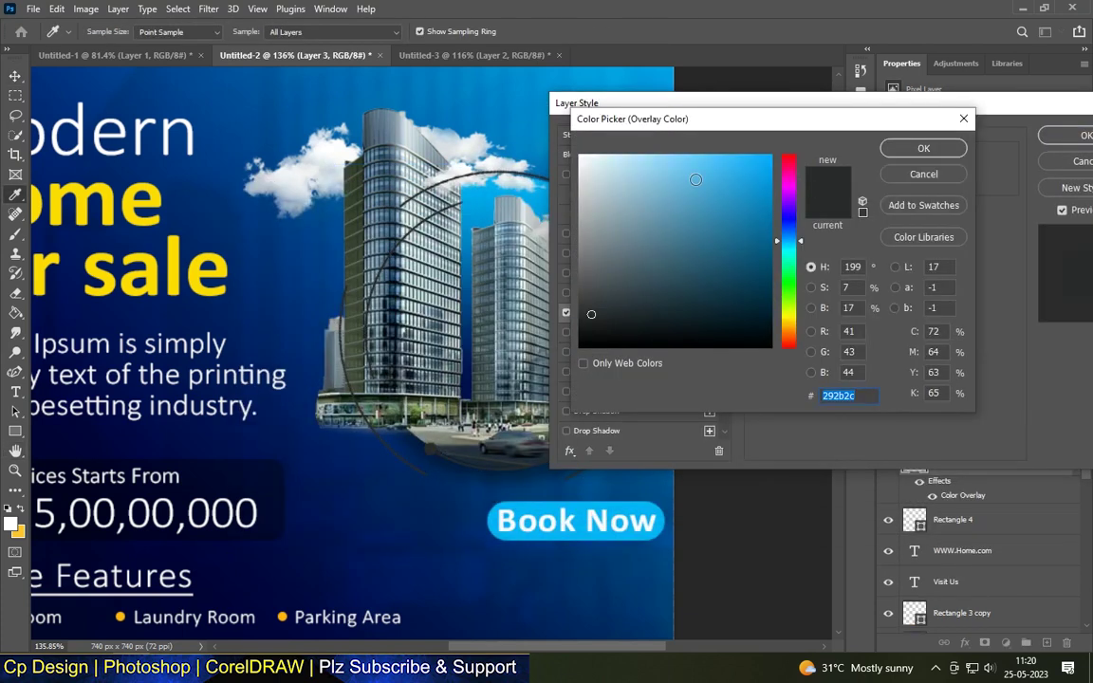
left_click(768, 166)
left_click(603, 168)
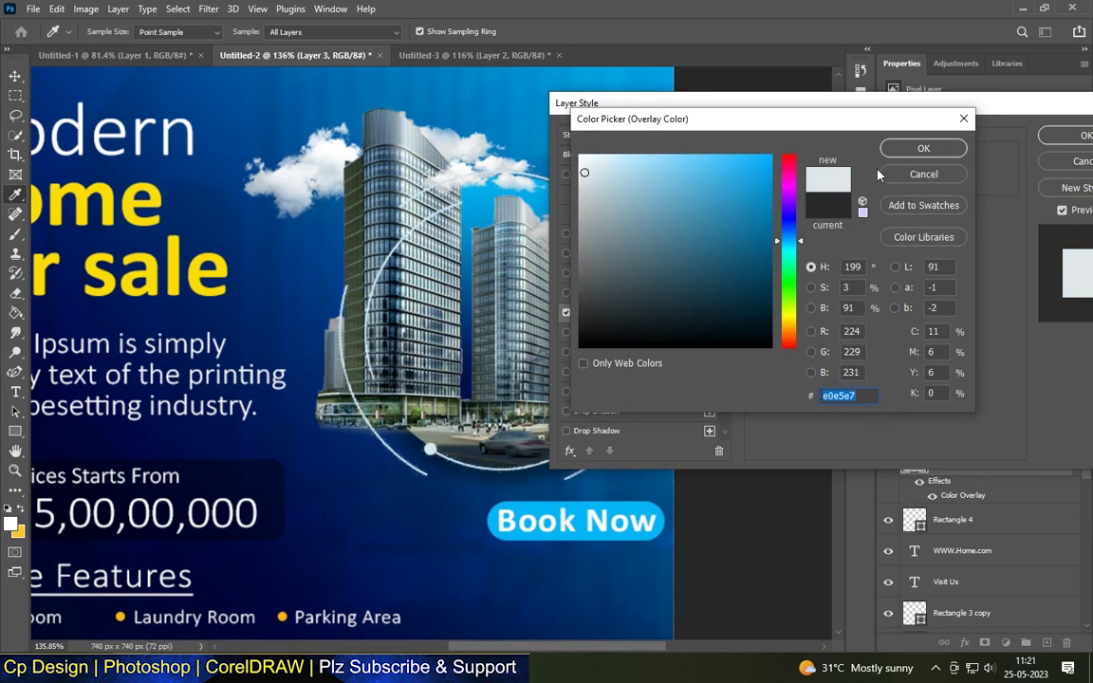
left_click(920, 148)
left_click(1081, 134)
scroll(693, 219, "down", 3)
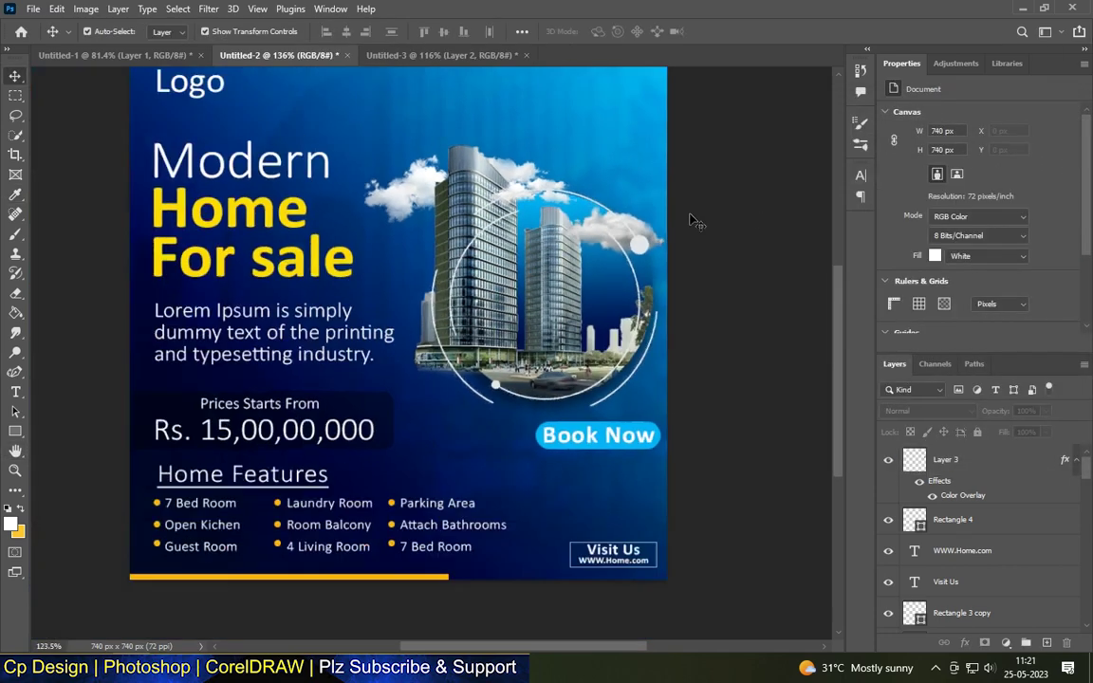
scroll(584, 234, "up", 3)
scroll(744, 348, "down", 3)
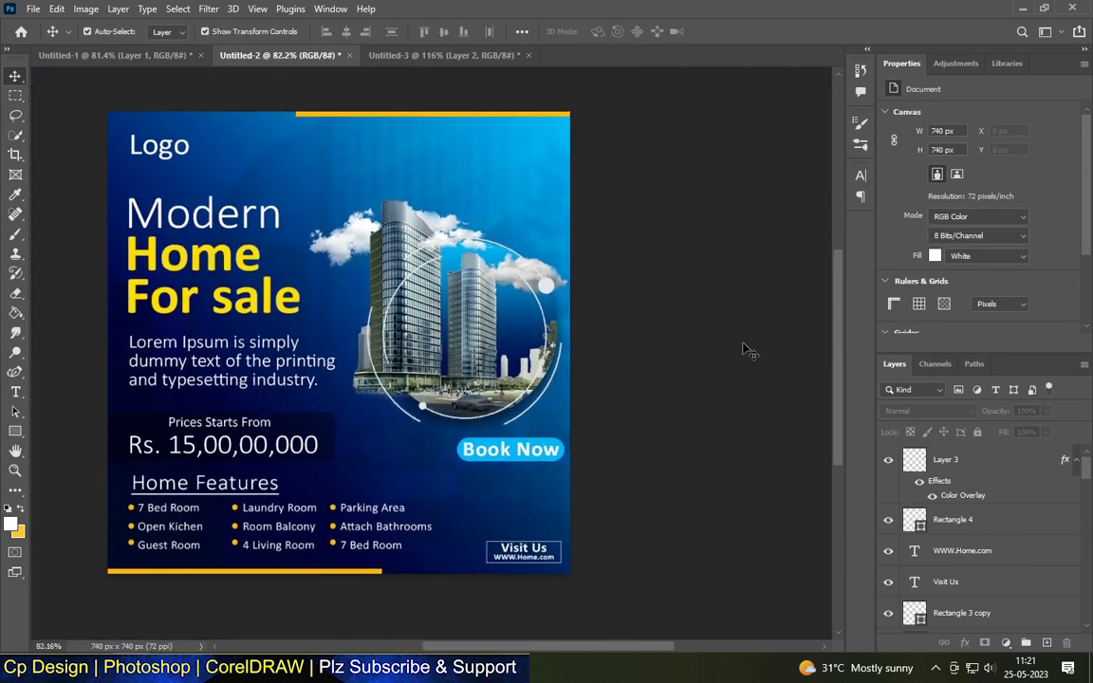
scroll(761, 330, "up", 1)
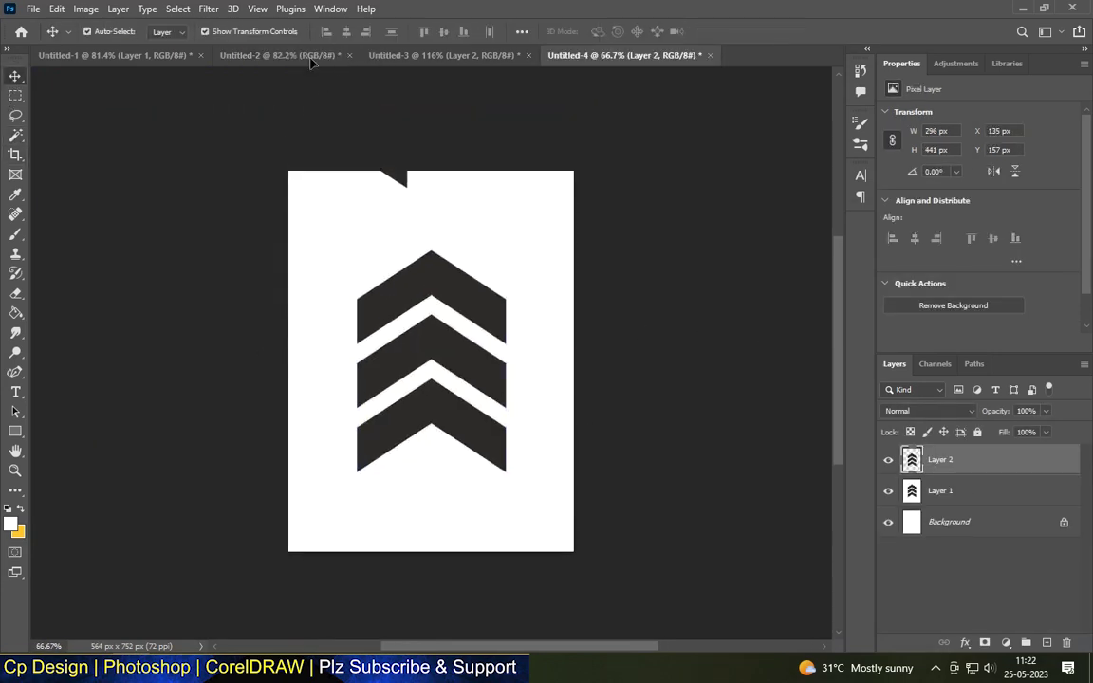
Step: Bring the chevron graphic into the poster, scale it down and rotate it 90° clockwise
left_click_drag(310, 63, 503, 190)
key("ctrl+t")
left_click_drag(585, 314, 485, 311)
left_click_drag(446, 178, 441, 269)
scroll(425, 179, "up", 3)
left_click_drag(400, 305, 430, 254)
left_click_drag(431, 206, 433, 254)
right_click(436, 267)
left_click(465, 477)
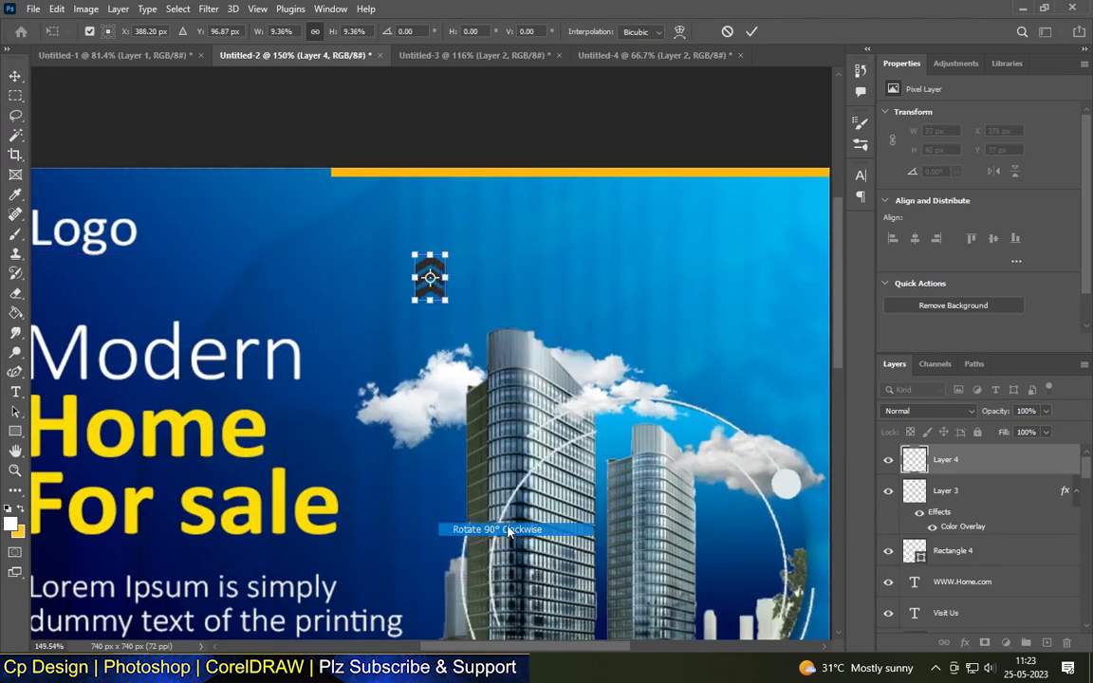
key("Return")
Step: Shrink the chevrons slightly and position them just below the top yellow bar
left_click_drag(450, 277, 592, 234)
scroll(592, 234, "up", 2)
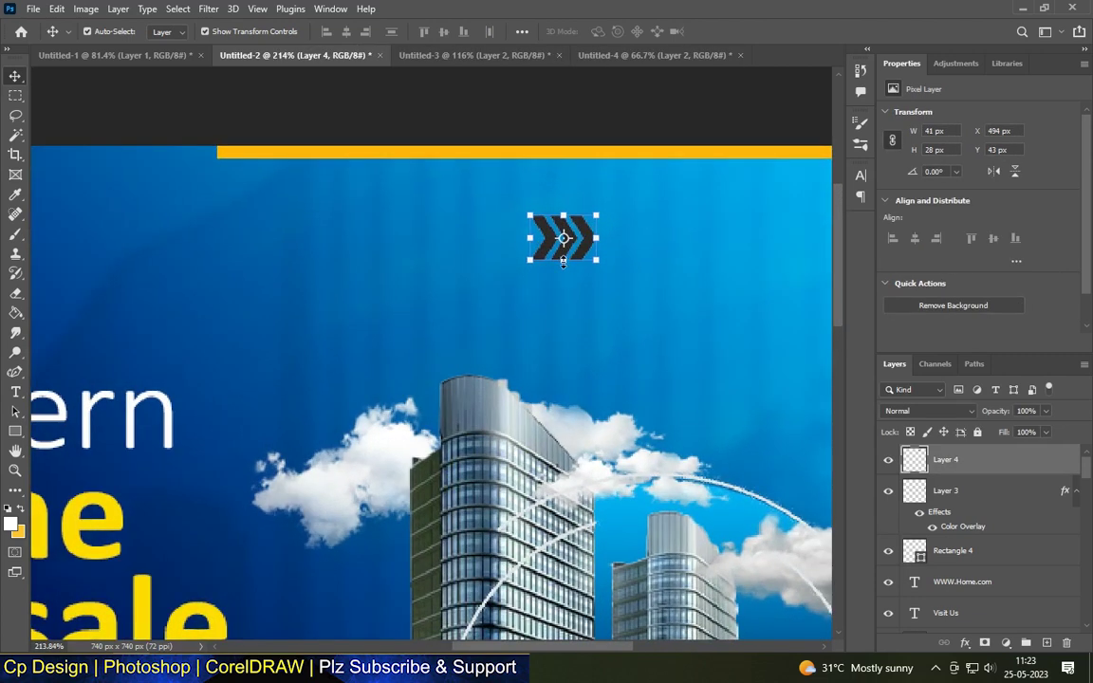
left_click_drag(596, 192, 574, 209)
scroll(484, 200, "down", 1)
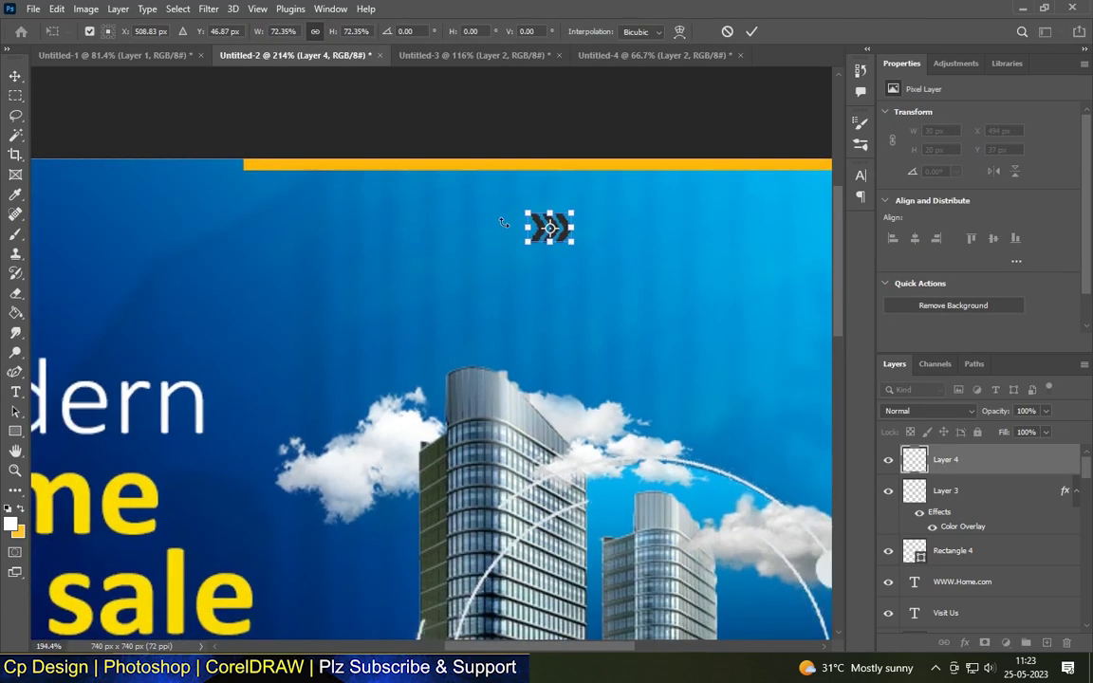
scroll(484, 200, "down", 2)
key("Return")
scroll(482, 194, "down", 2)
scroll(500, 275, "up", 1)
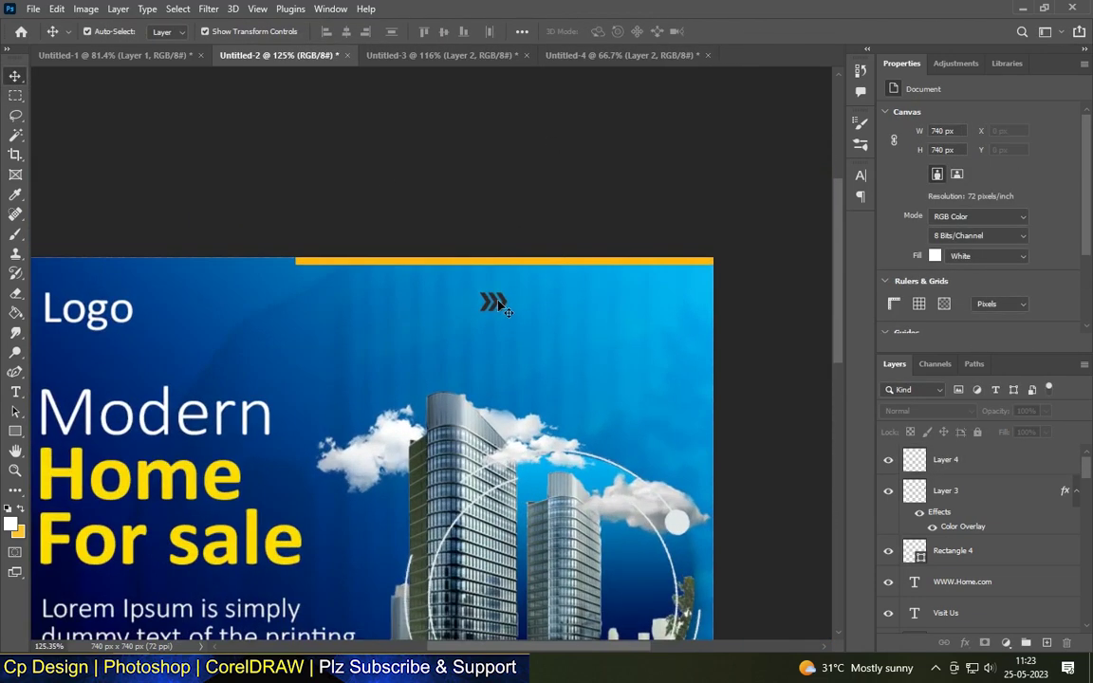
left_click_drag(500, 305, 456, 310)
scroll(457, 310, "up", 2)
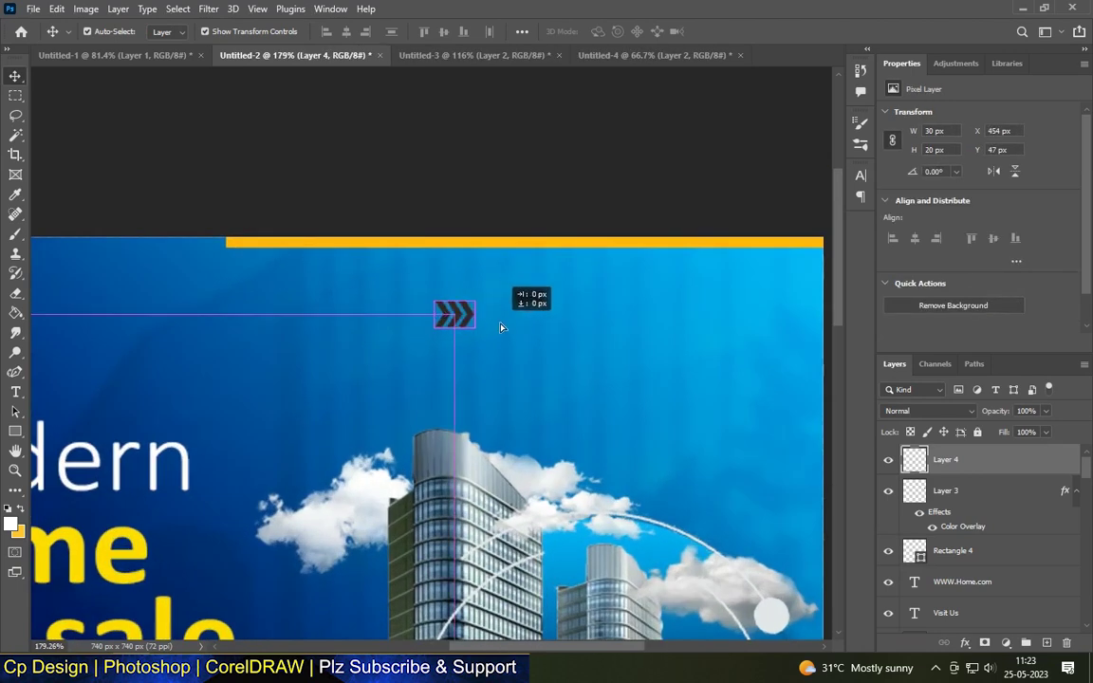
scroll(461, 332, "up", 4)
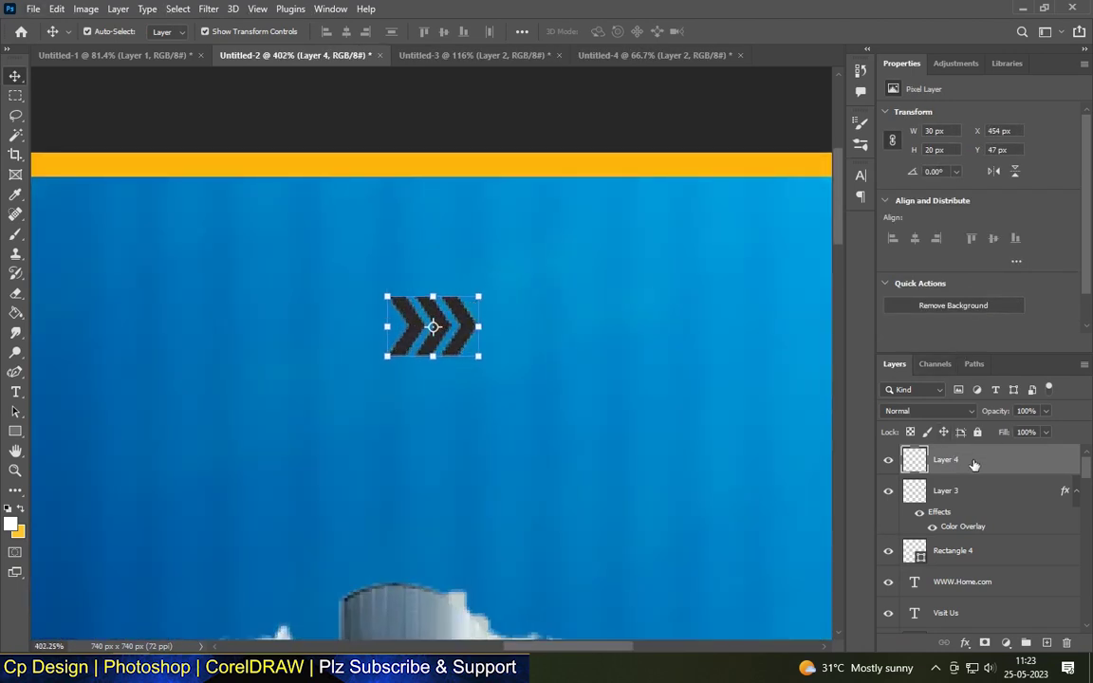
Step: Give the chevron layer a light-blue Color Overlay
double_click(974, 464)
left_click(554, 313)
left_click(856, 161)
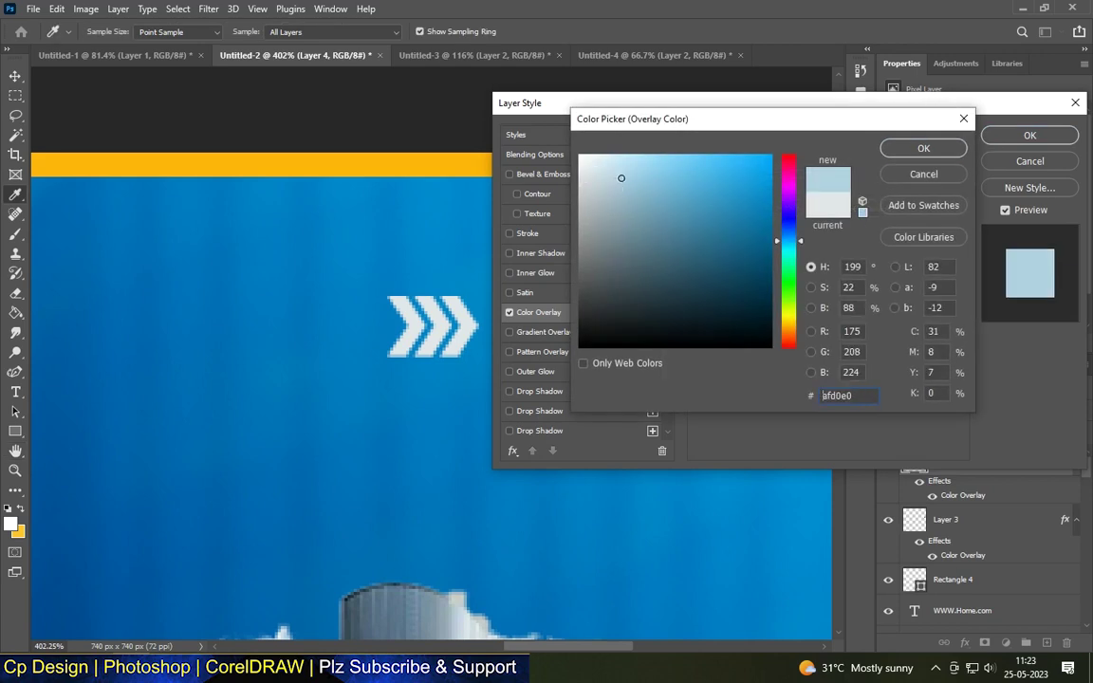
left_click(924, 148)
left_click(1030, 134)
Step: Duplicate the chevrons to the right, adjusting the copy, to extend them into a row
scroll(418, 380, "up", 1)
mouse_move(427, 415)
left_mouse_down()
mouse_move(518, 416)
mouse_move(458, 402)
mouse_move(557, 385)
mouse_move(520, 415)
mouse_move(533, 387)
left_mouse_up()
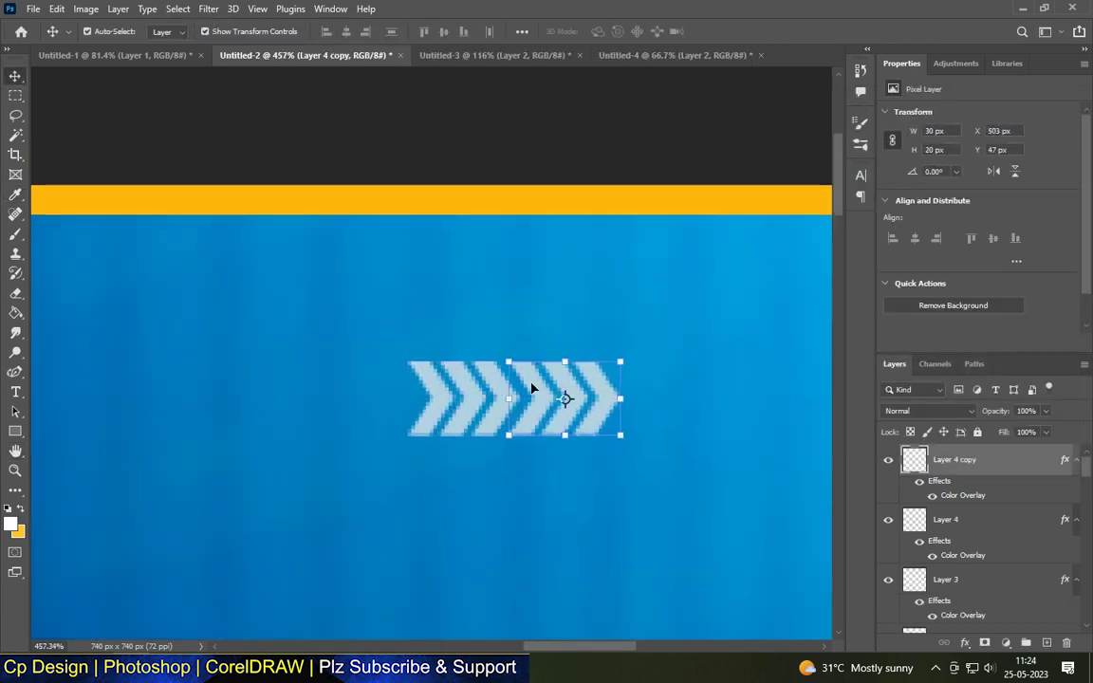
scroll(536, 389, "up", 1)
scroll(542, 390, "down", 2)
key("ctrl+t")
left_click_drag(778, 451, 802, 501)
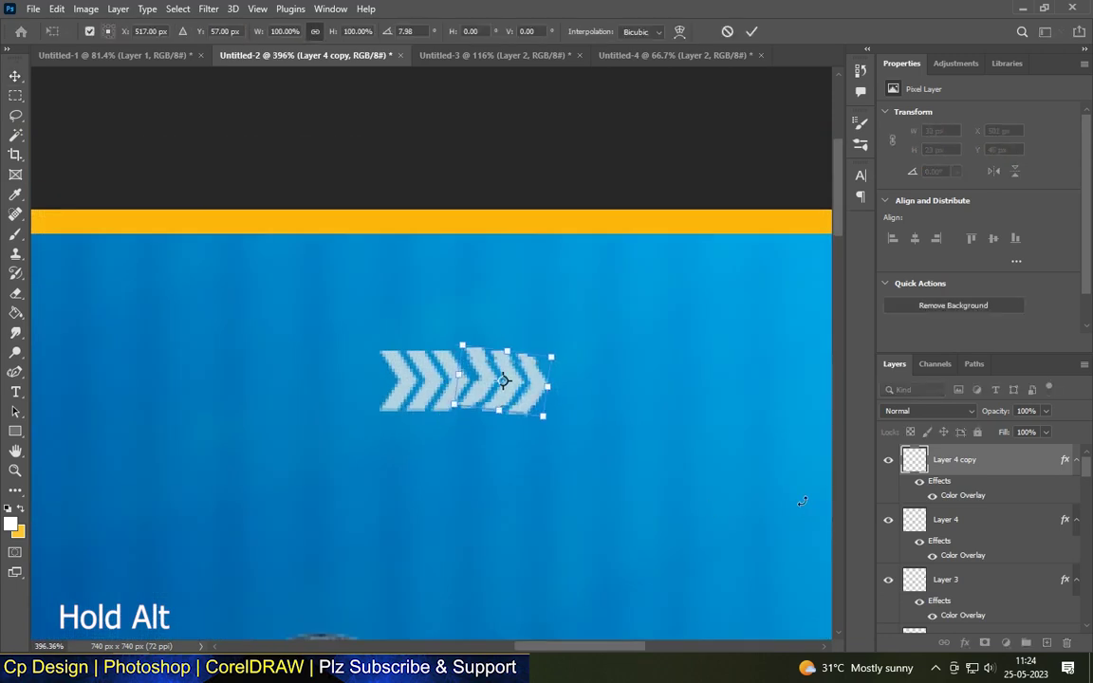
key("Return")
left_click(397, 397, "shift")
left_click_drag(463, 383, 620, 384)
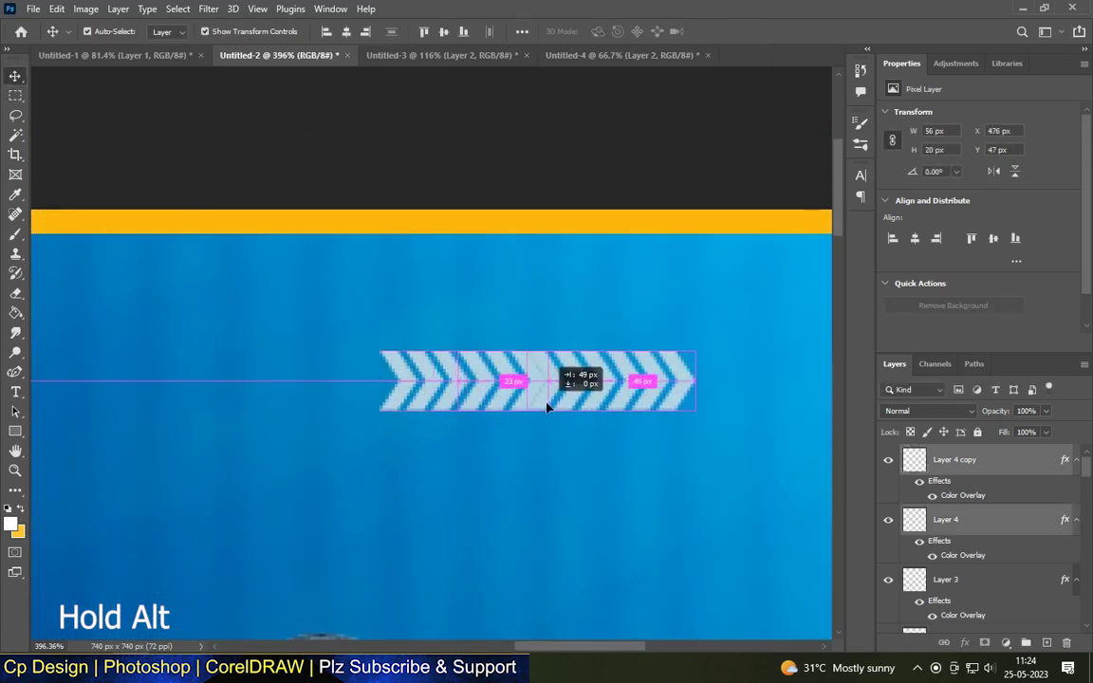
scroll(431, 314, "down", 8)
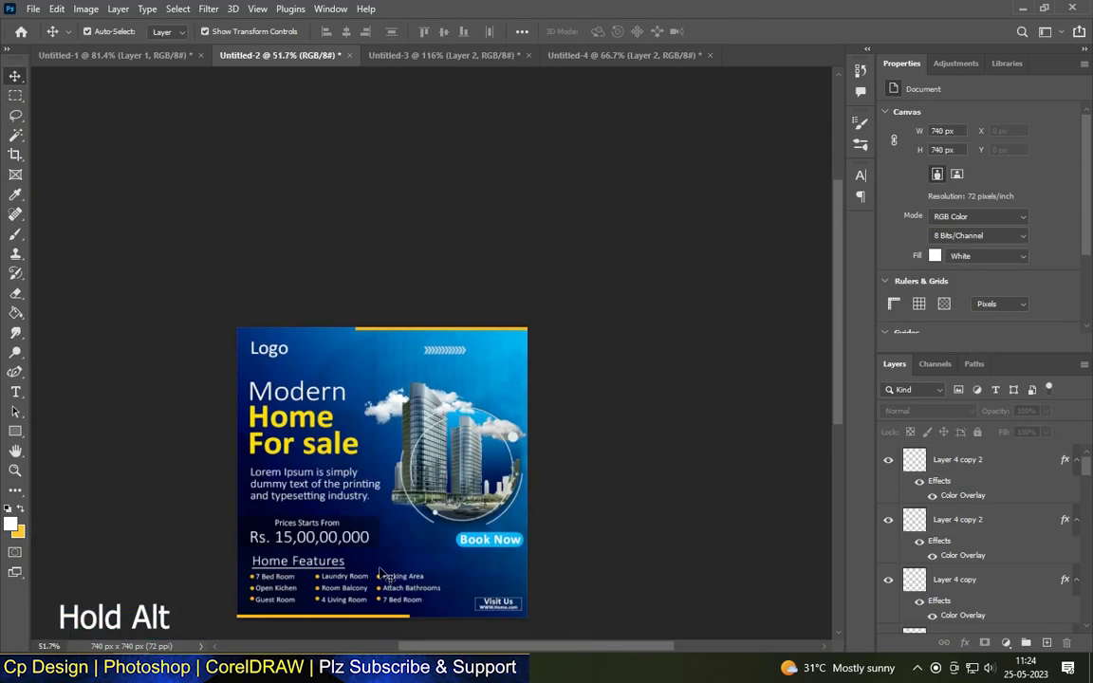
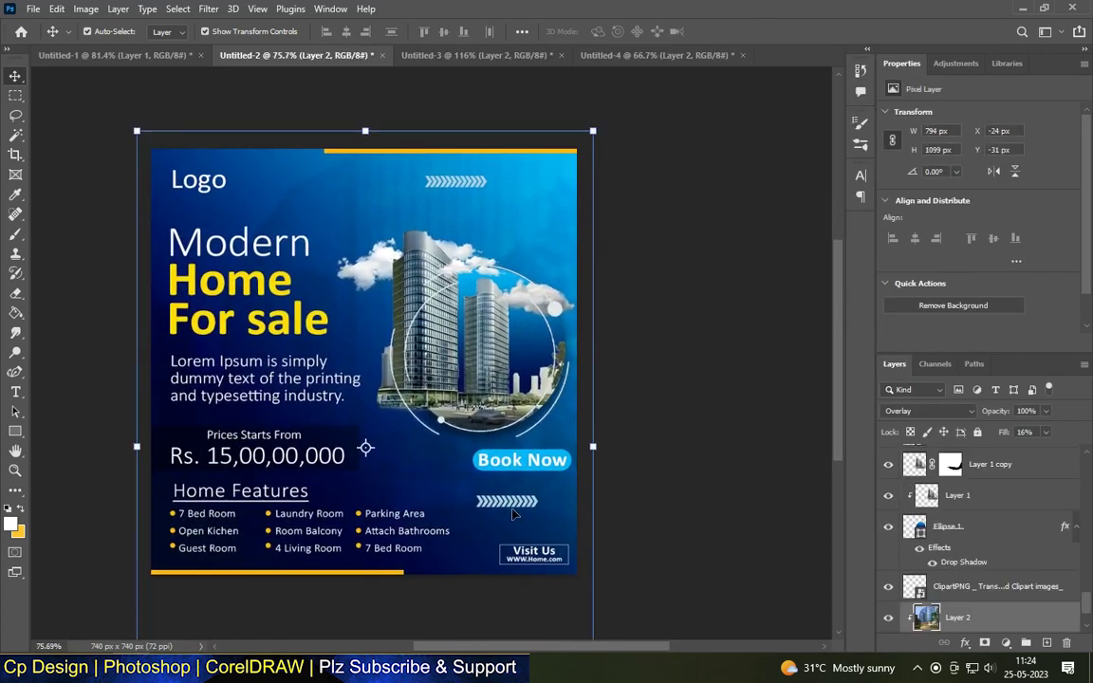
Step: Select the dot grid in Untitled-5 with the Magic Wand and copy it to its own layer
left_click(510, 503)
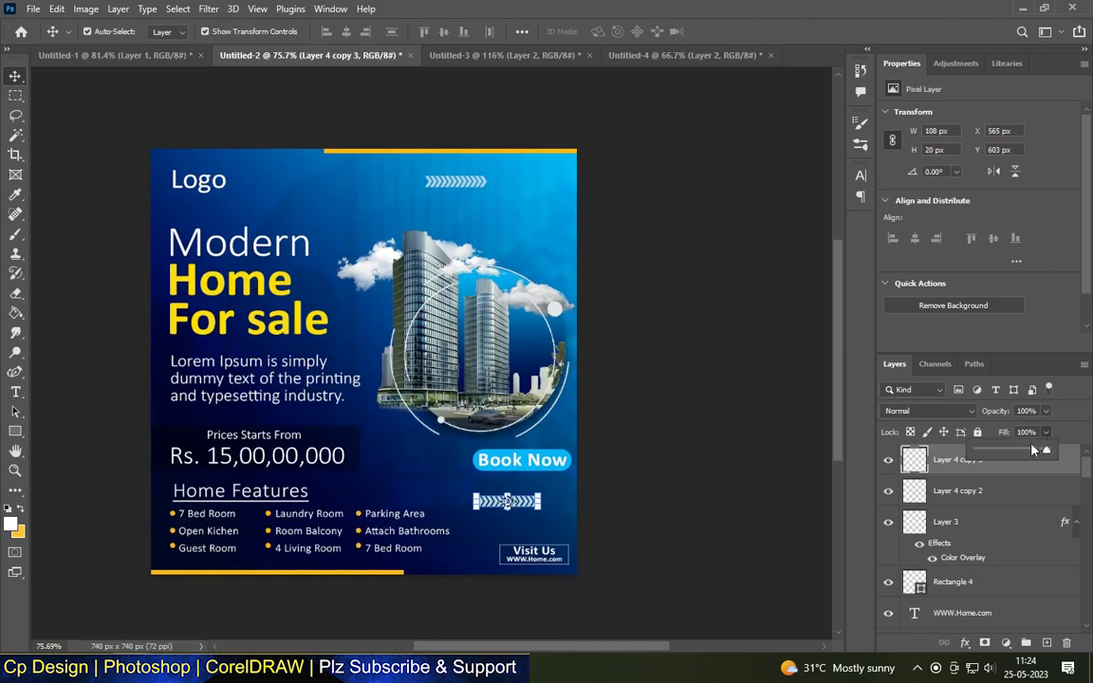
left_click(733, 443)
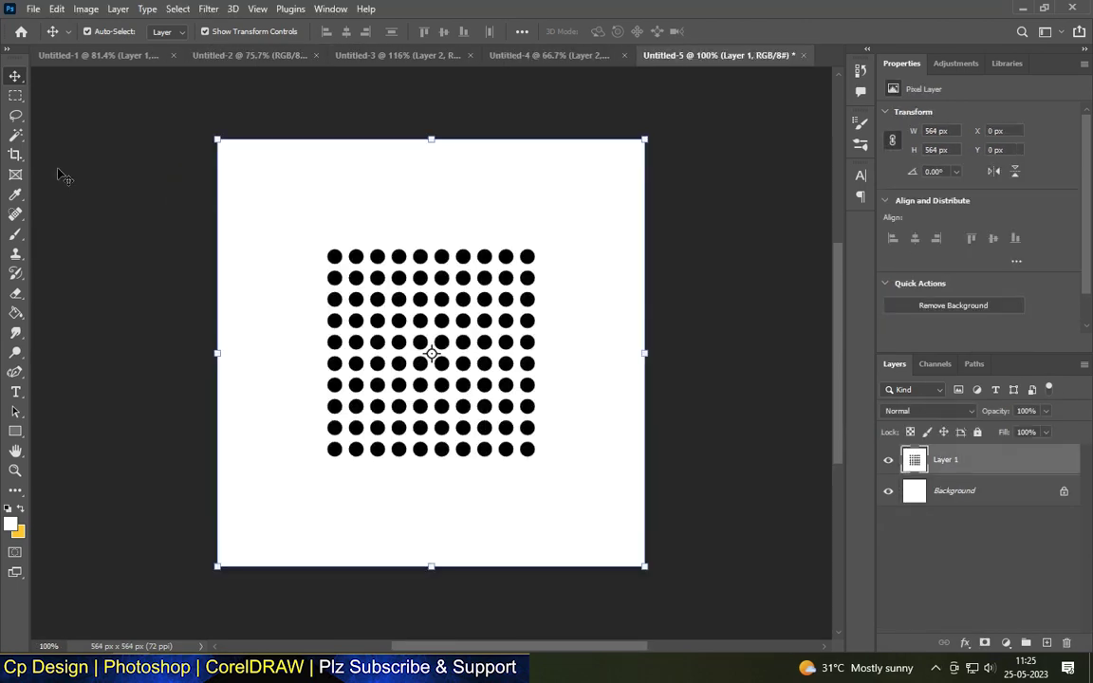
key("w")
left_click(285, 355)
key("ctrl+shift+i")
key("ctrl+j")
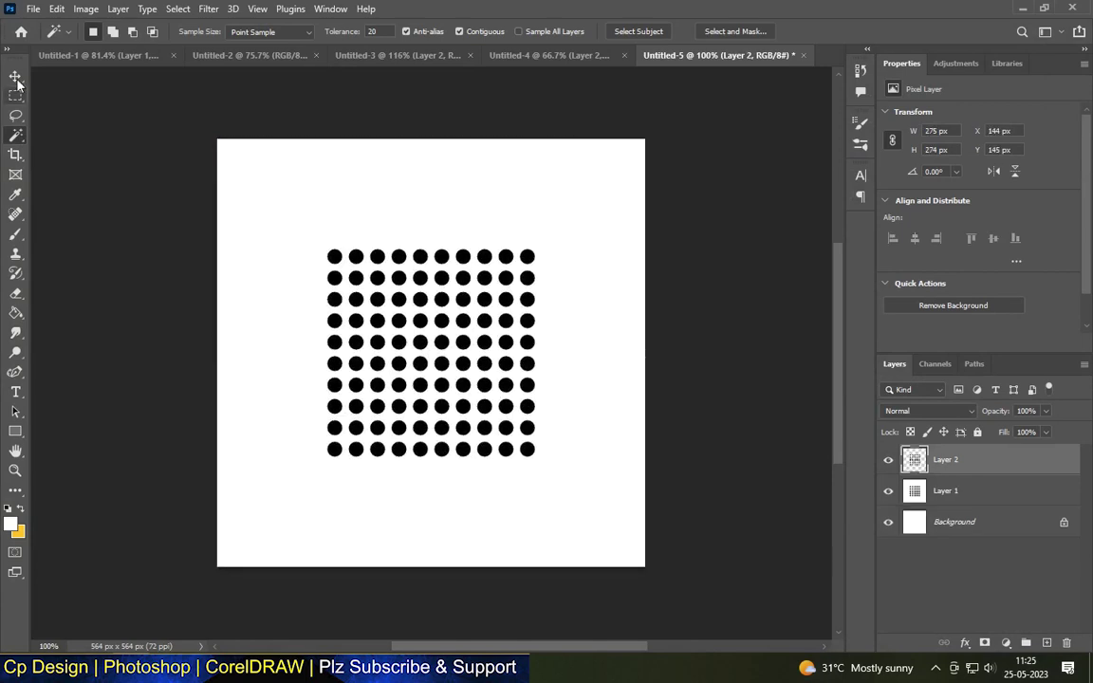
Step: Bring the dot grid onto the poster, scale it into the top-right corner, and reposition the chevrons
left_click(16, 76)
left_click_drag(429, 349, 556, 208)
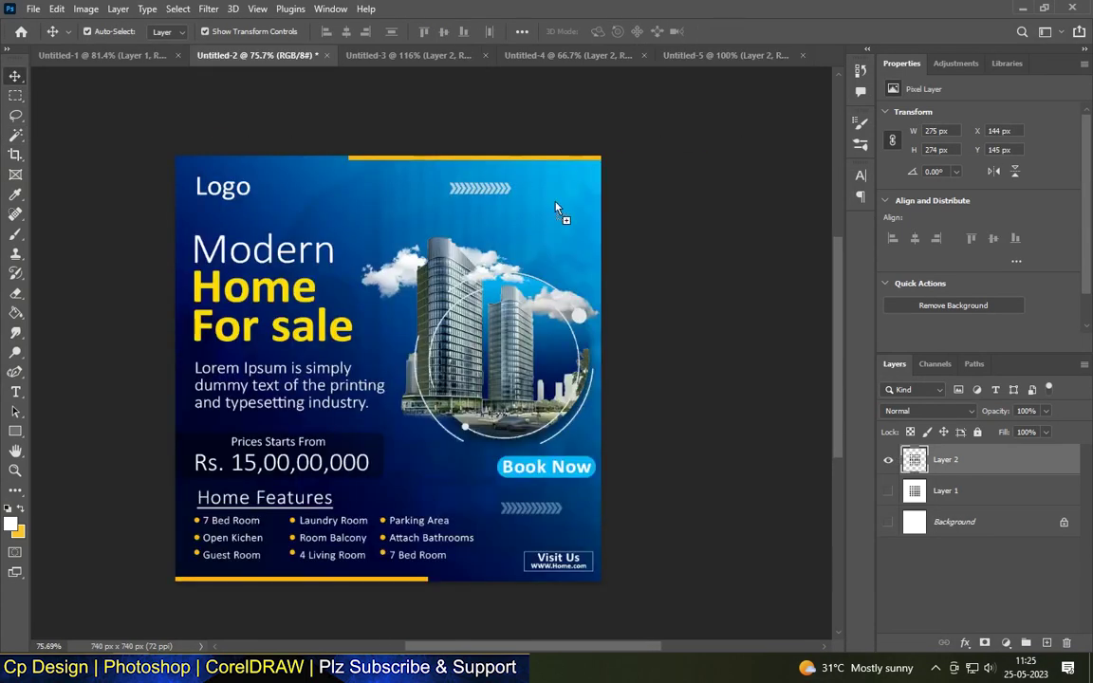
key("ctrl+t")
left_click_drag(565, 98, 570, 190)
key("Return")
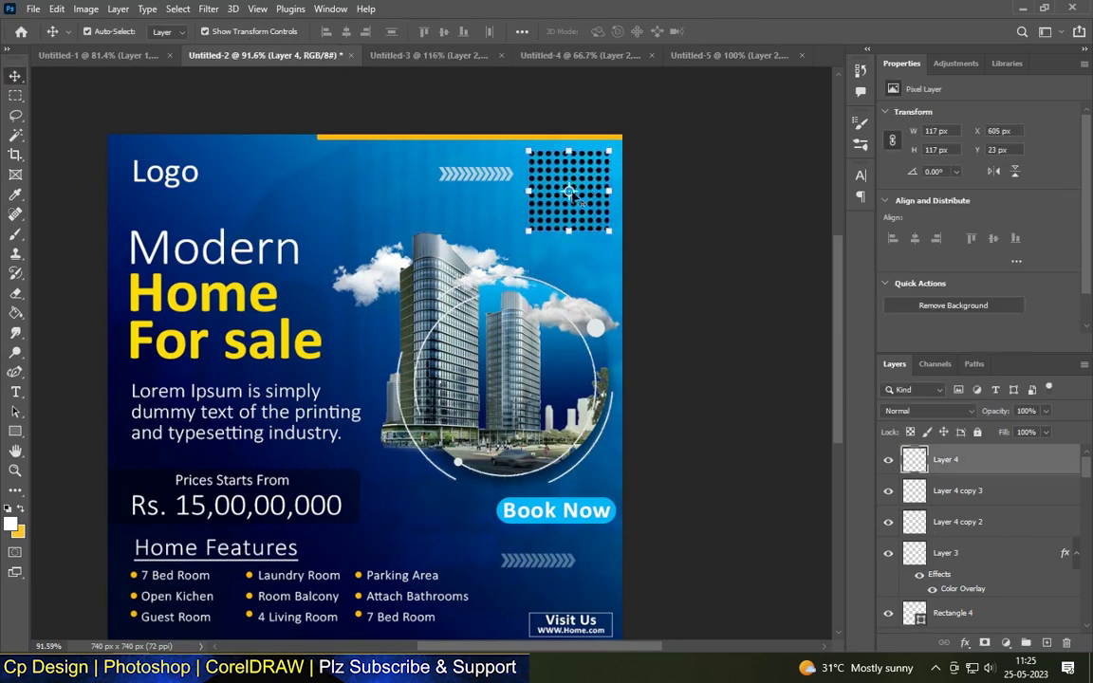
left_click_drag(487, 179, 425, 186)
Step: Set the dot grid layer's blend mode to Overlay
left_click(955, 459)
key("ctrl+0")
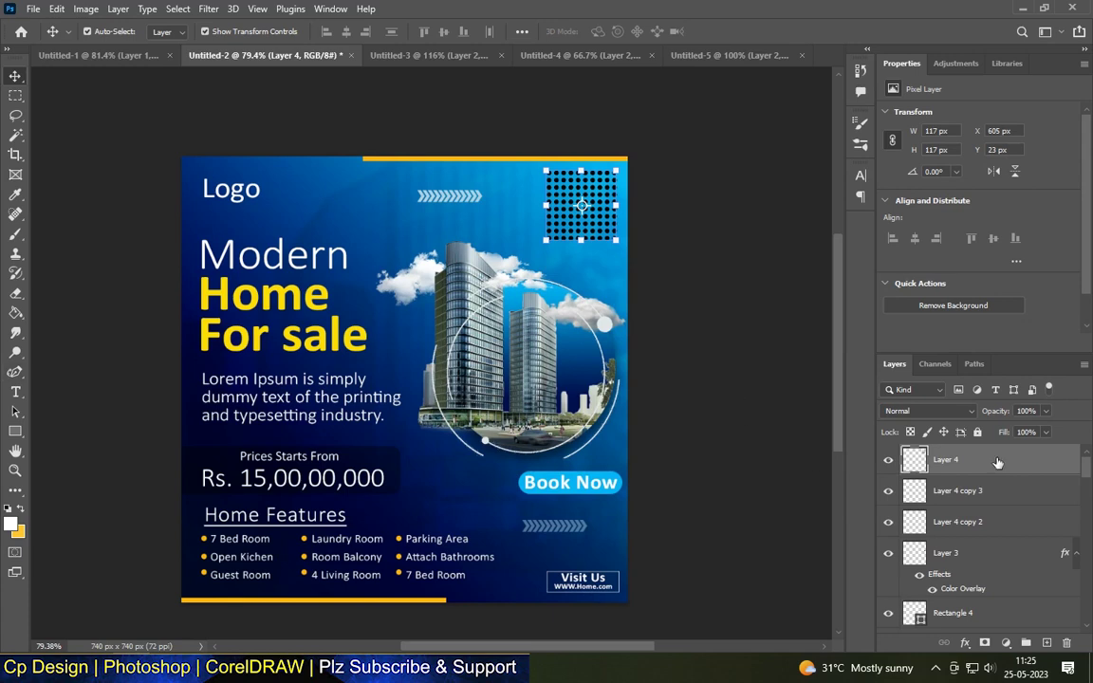
double_click(998, 463)
key("Escape")
left_click(929, 410)
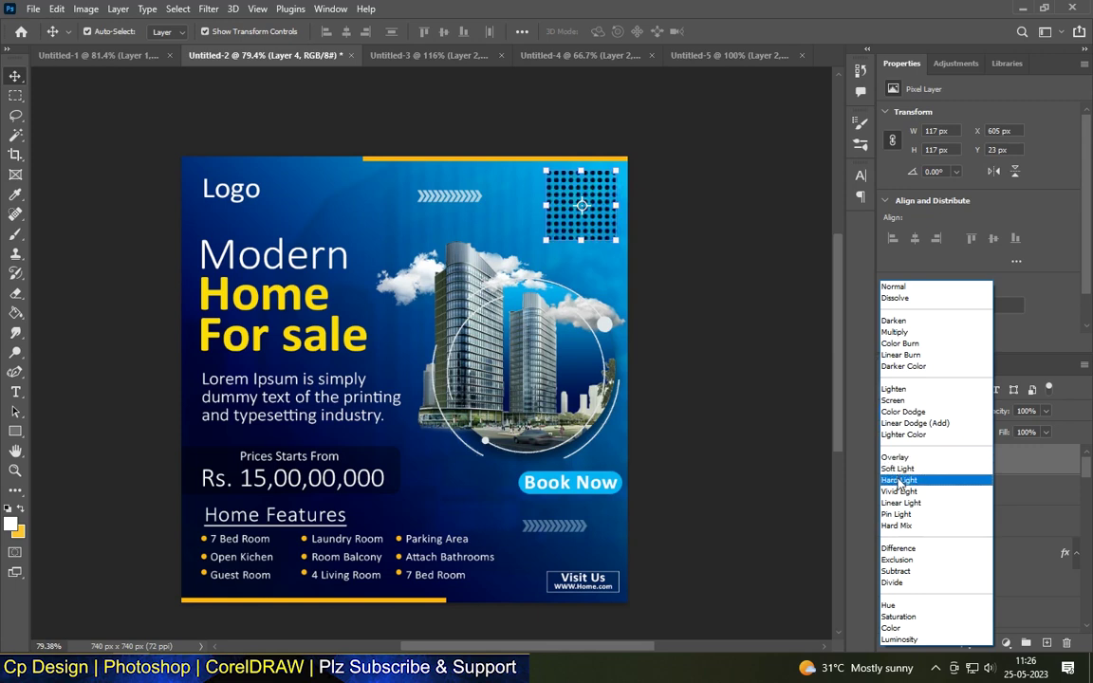
left_click(895, 457)
Step: Deselect the dot grid and browse the fill-layer options in the Layers panel
left_click(654, 332)
scroll(654, 333, "down", 2)
scroll(427, 462, "down", 2)
scroll(427, 463, "up", 3)
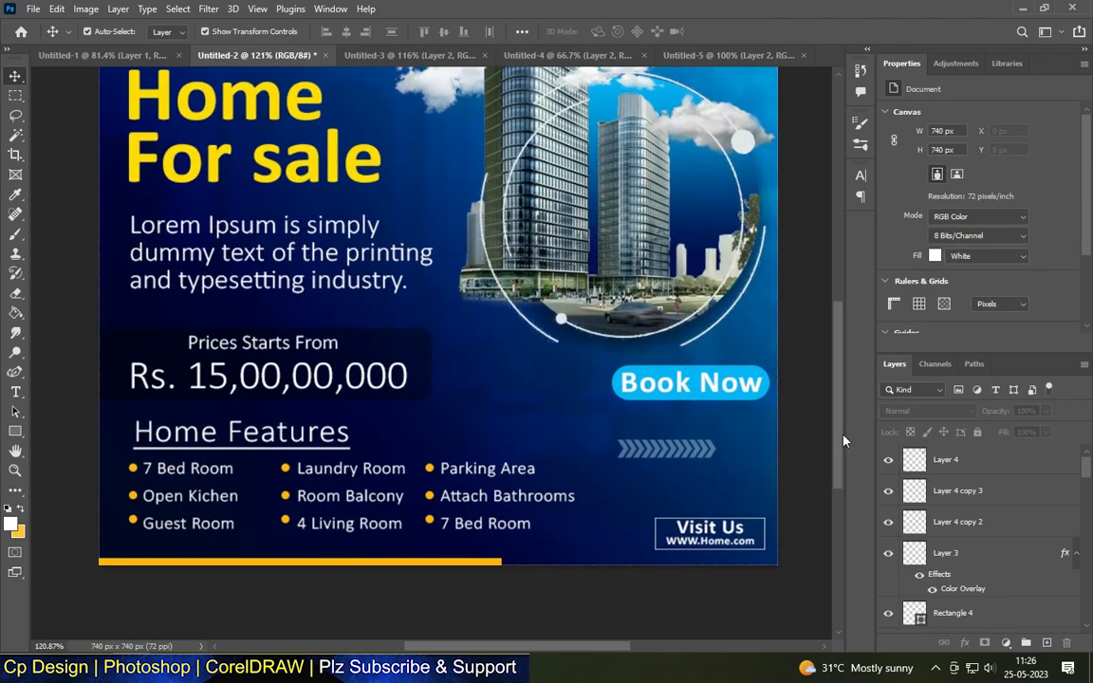
scroll(759, 390, "up", 1)
scroll(756, 372, "up", 3)
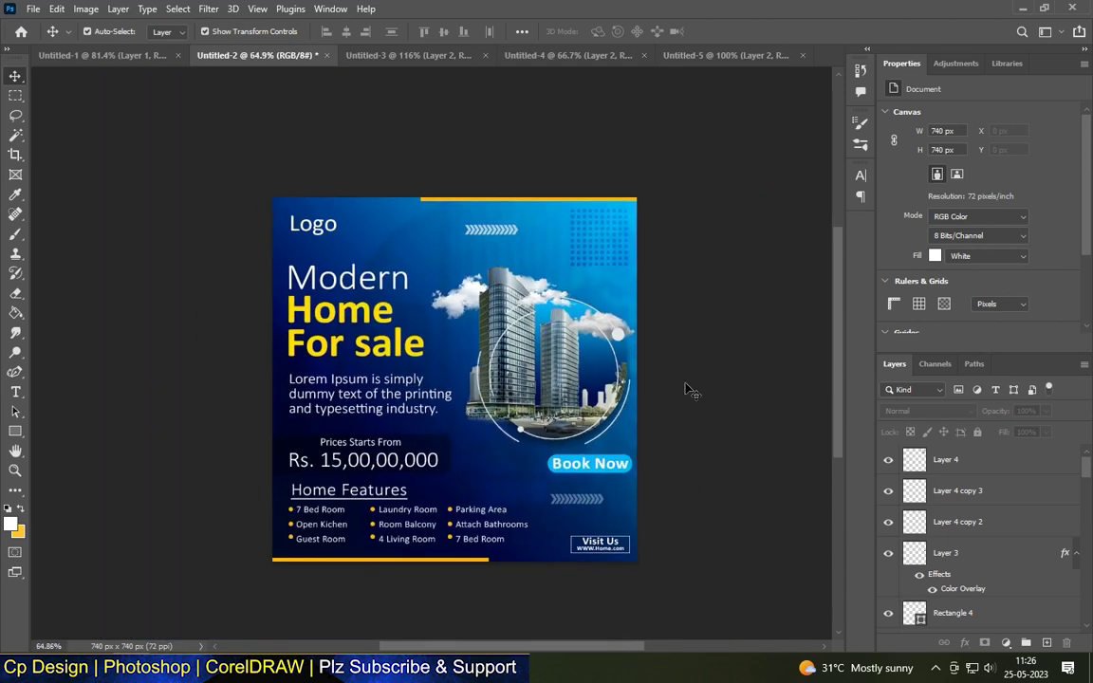
left_click(940, 146)
left_click(1006, 643)
Step: Add a Gradient Fill layer from an orange preset and set its style to Radial
left_click(997, 382)
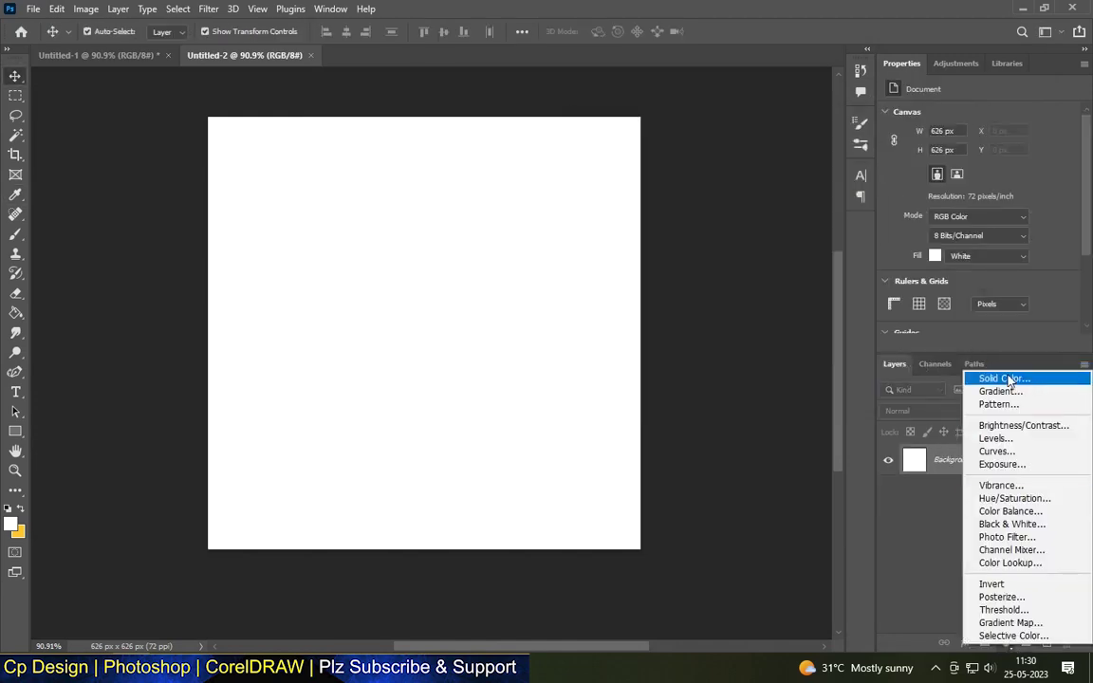
left_click(1001, 391)
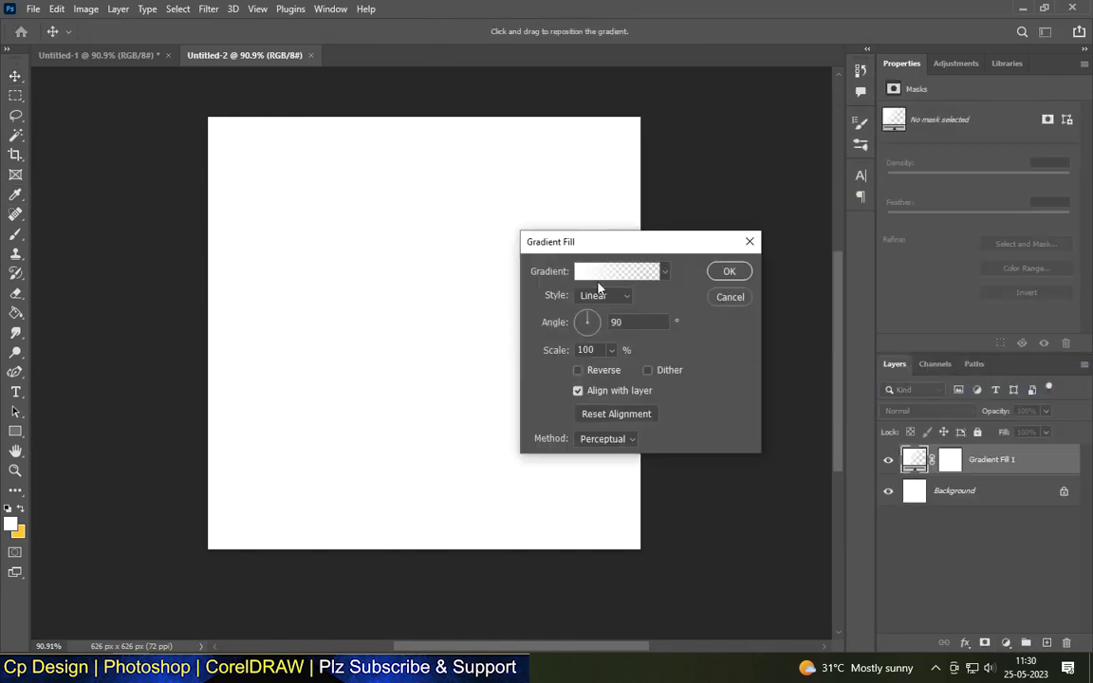
left_click(610, 270)
scroll(781, 225, "down", 3)
left_click(857, 242)
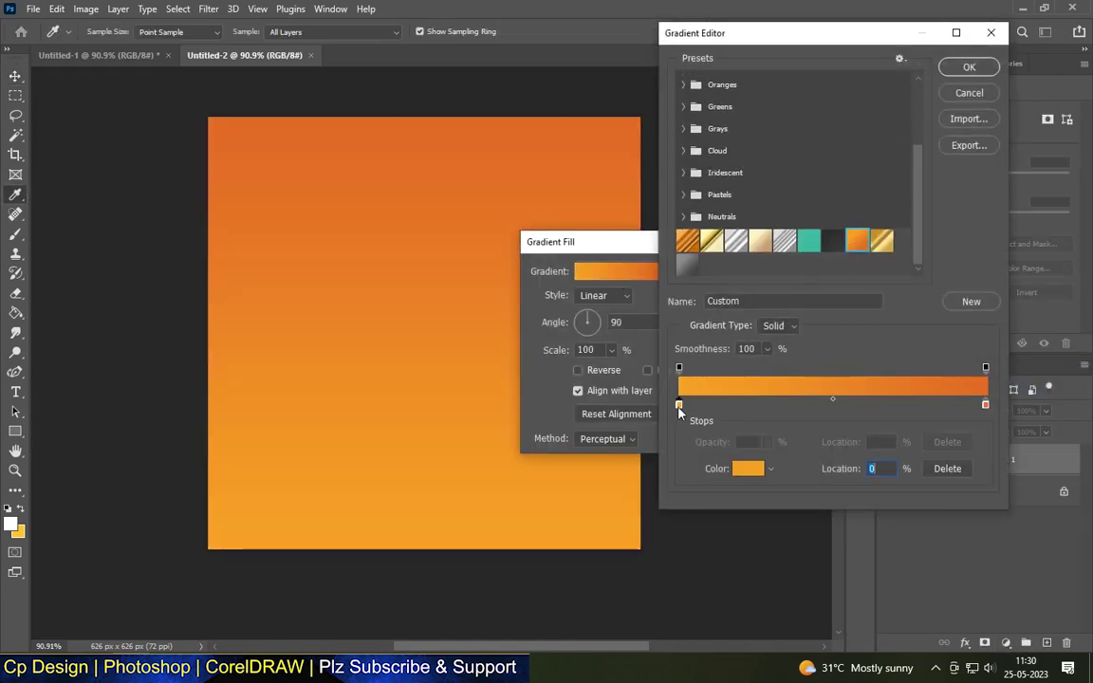
key("Return")
left_click(626, 296)
left_click(617, 272)
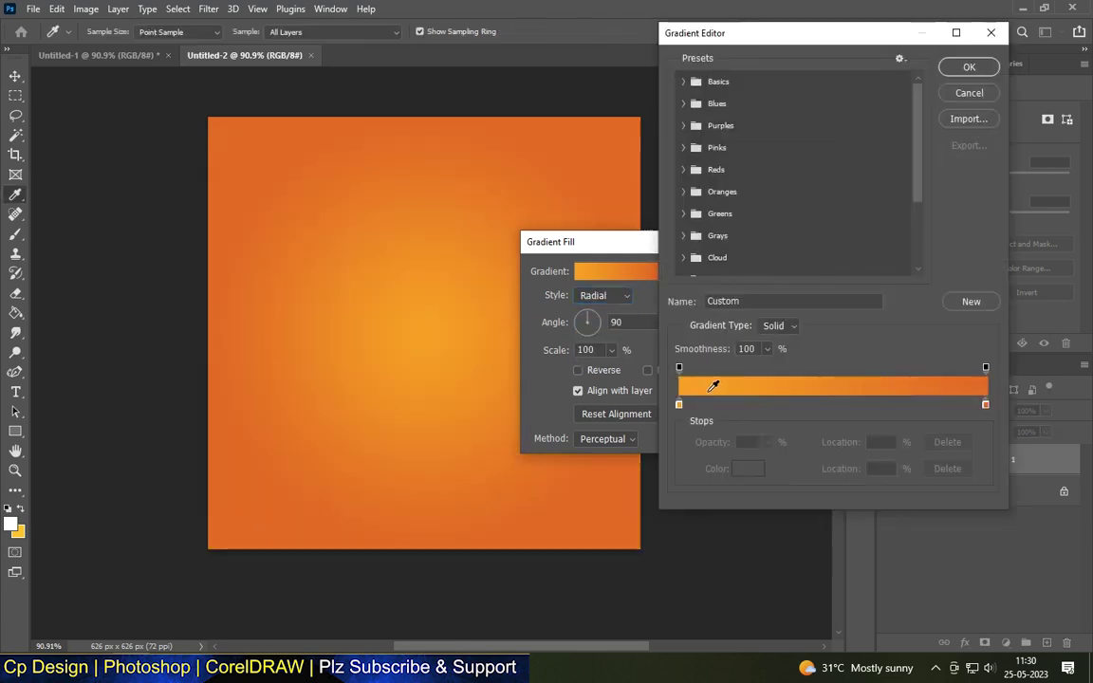
Step: Set the gradient stops to bright red f52626 in the centre and dark red outside
left_click(750, 470)
type("f52626")
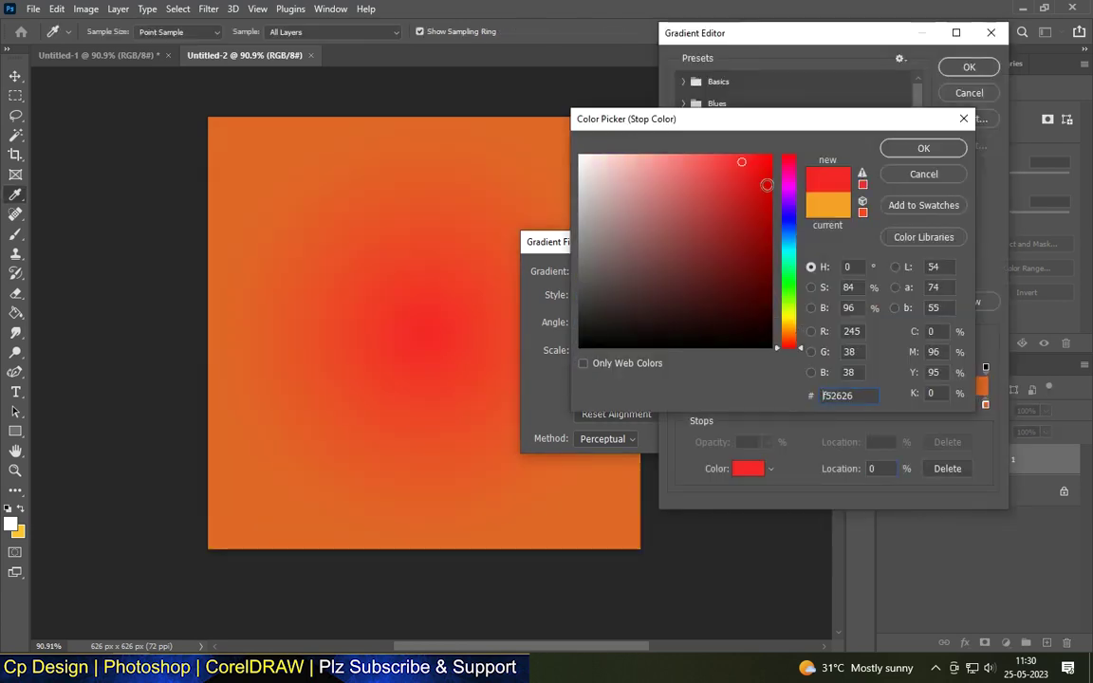
key("Return")
left_click(986, 402)
double_click(986, 402)
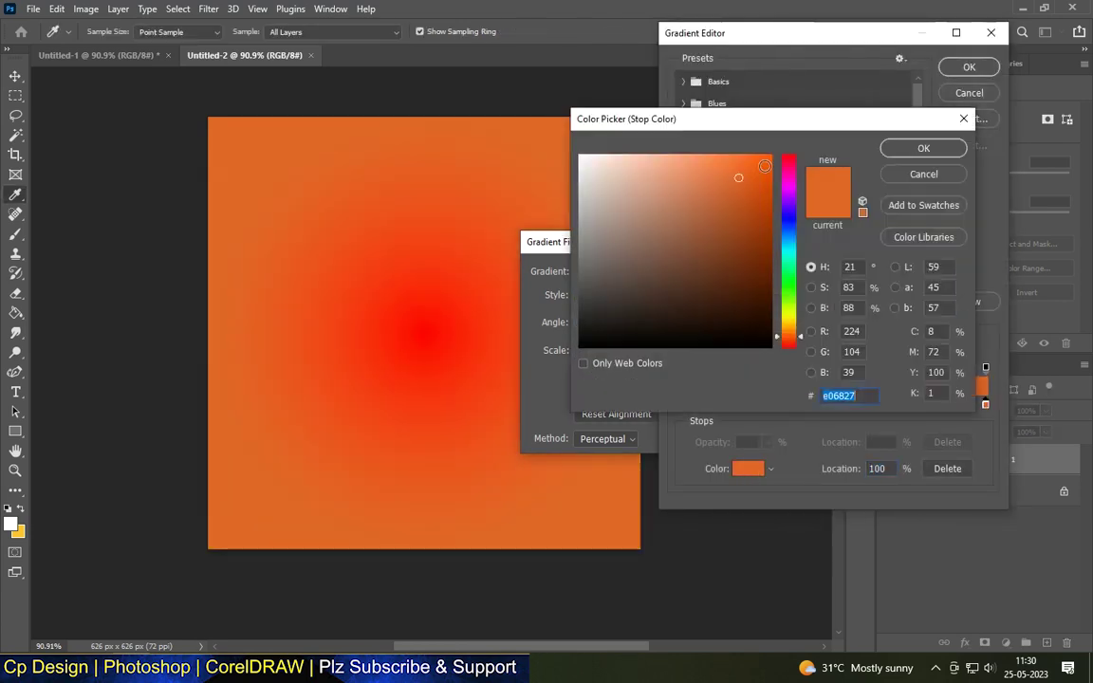
left_click_drag(793, 341, 794, 348)
left_click_drag(764, 263, 768, 285)
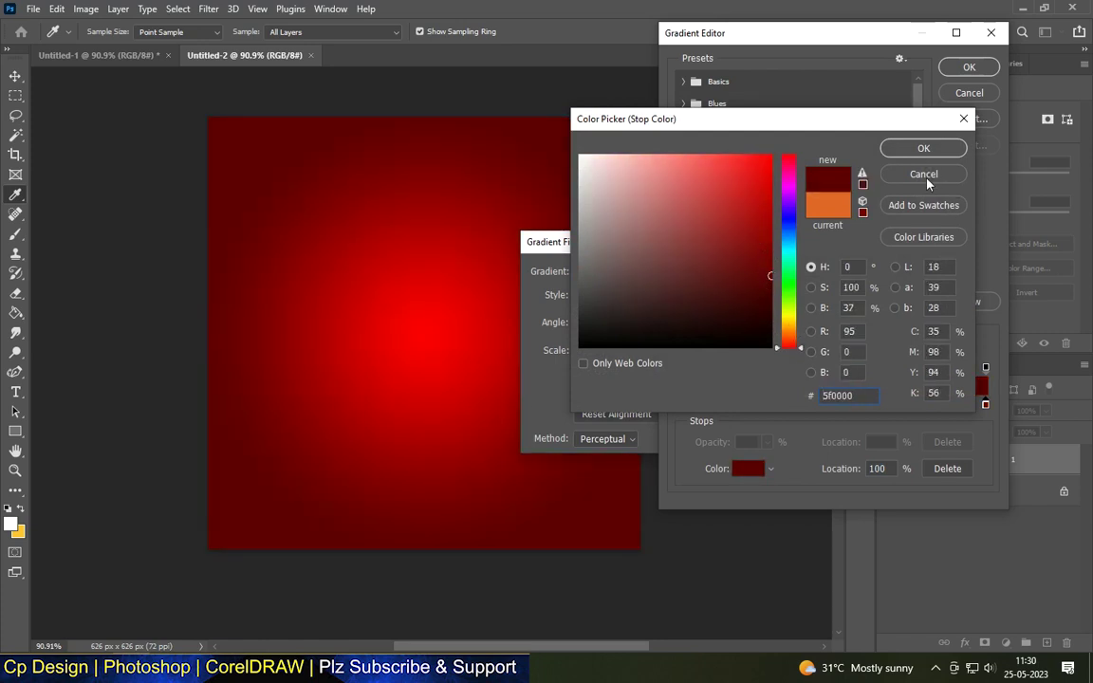
key("Return")
Step: Raise the radial gradient's scale to 155% and confirm the fill
left_click(970, 69)
left_click(611, 351)
left_click_drag(610, 368, 618, 369)
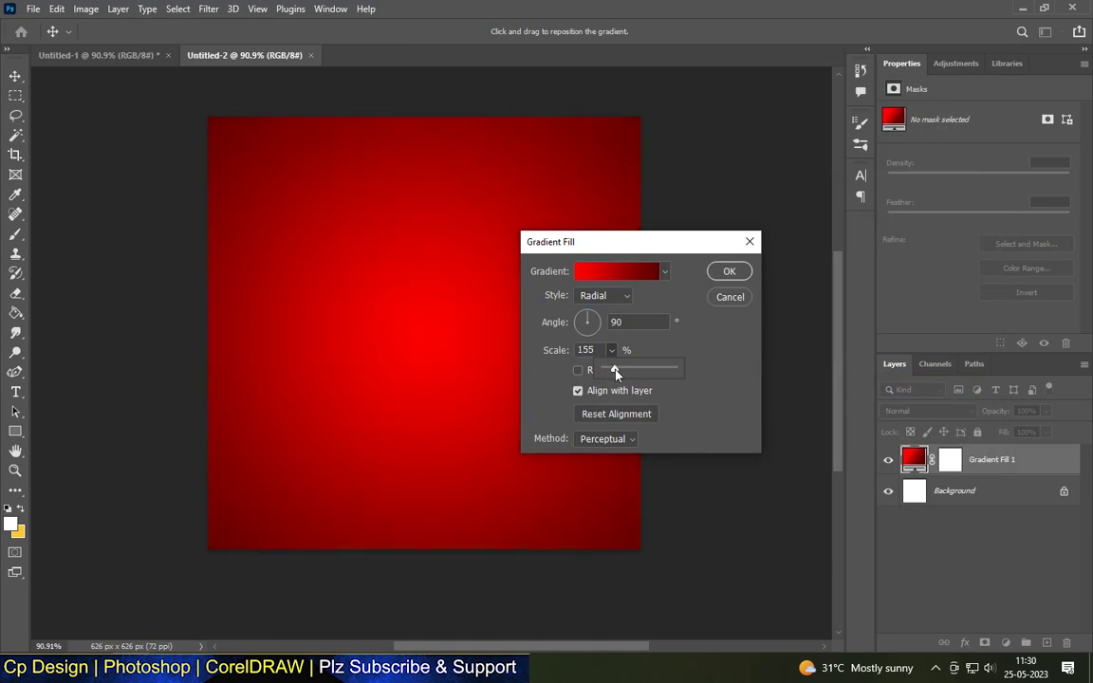
left_click(726, 273)
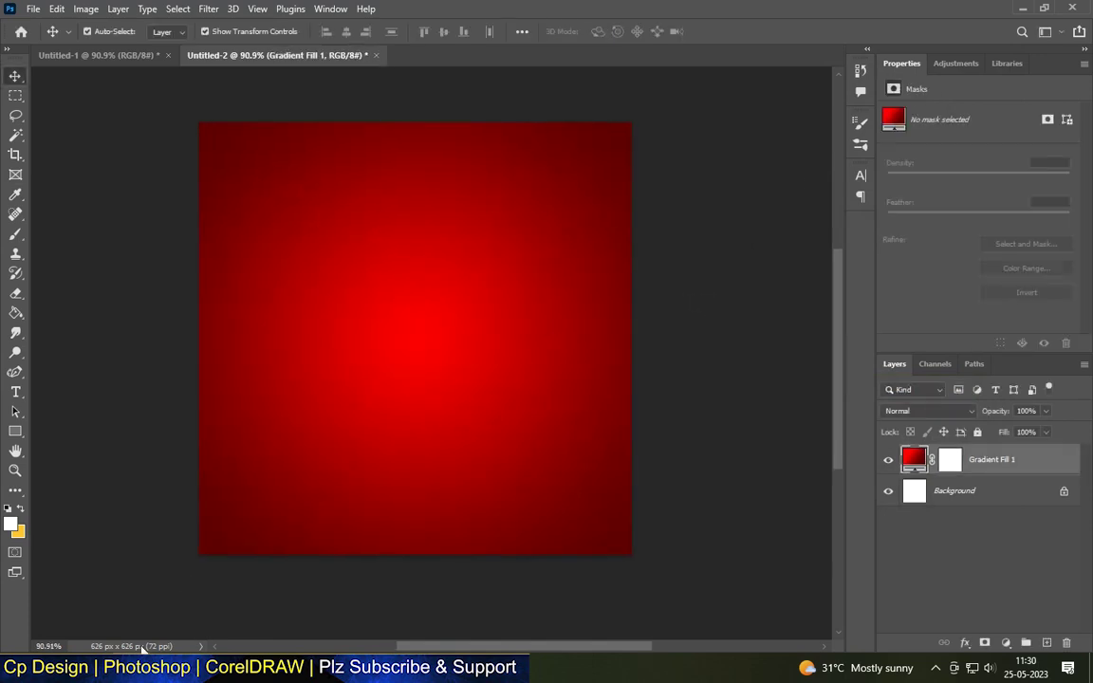
Step: Place the sun-rays image, enlarge it past the canvas edges, and blend it with Overlay
left_click_drag(421, 363, 427, 337)
key("Return")
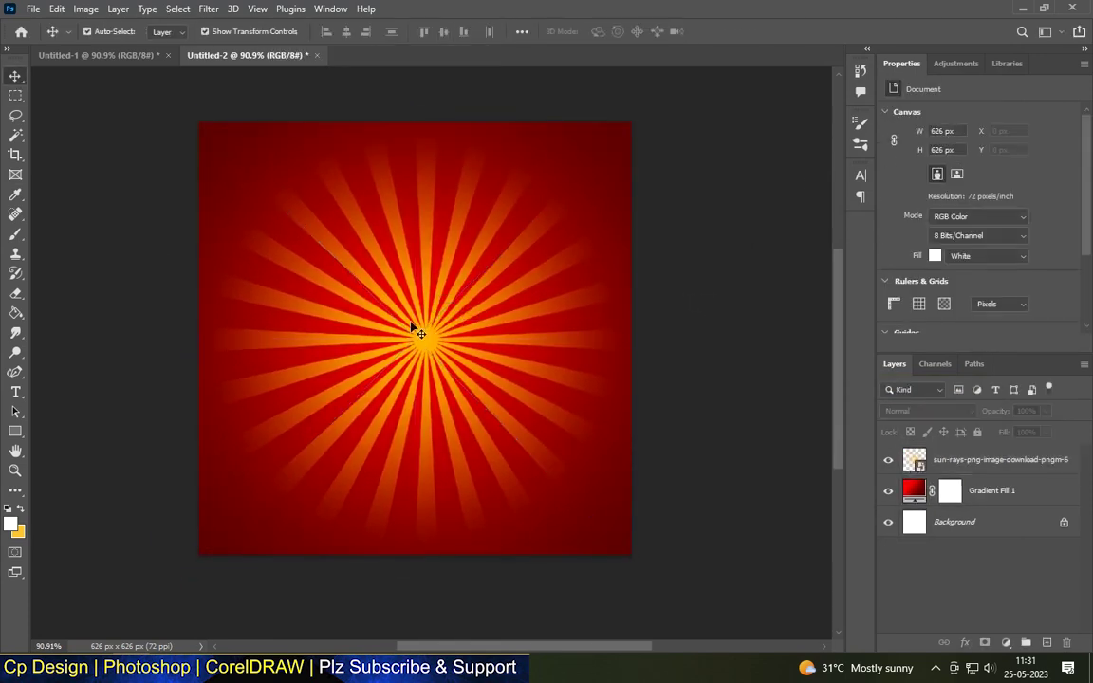
key("ctrl+t")
key("ctrl+minus")
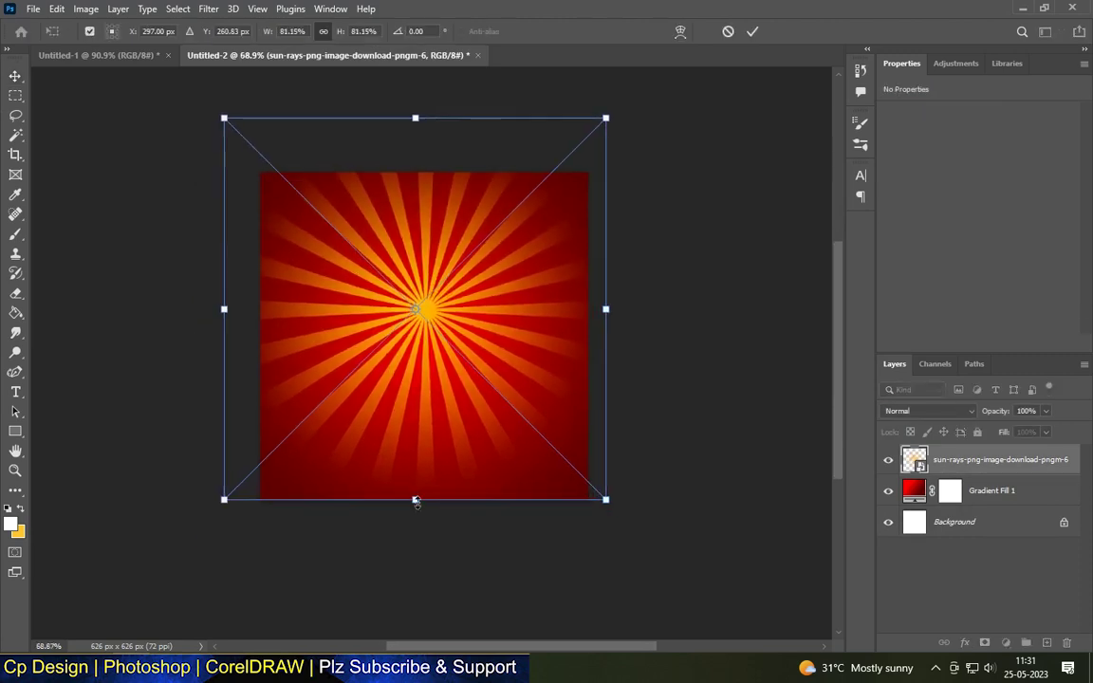
left_click_drag(606, 115, 638, 122)
key("Return")
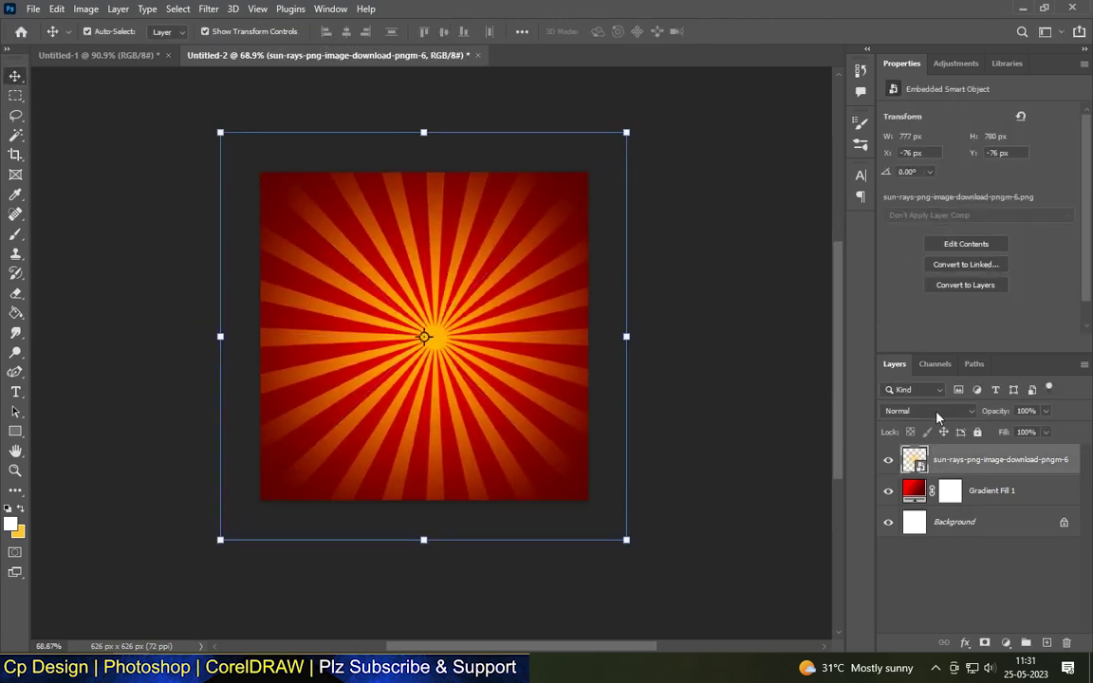
left_click(925, 411)
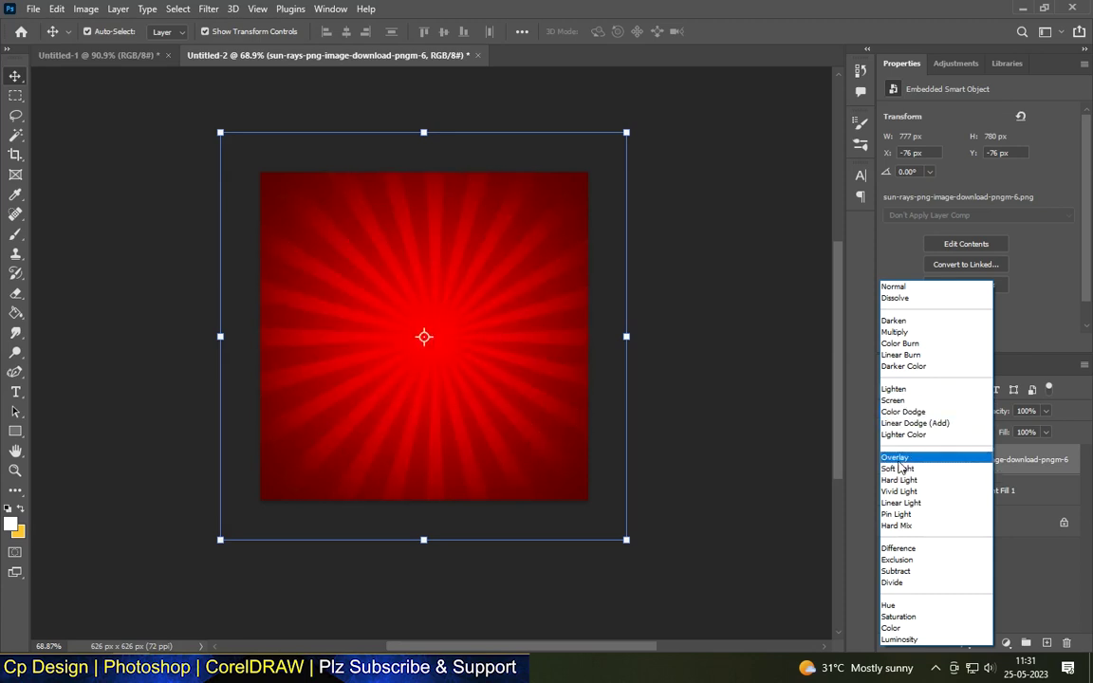
left_click(893, 458)
Step: Warp the sun-rays so they converge lower down on the canvas
key("ctrl+t")
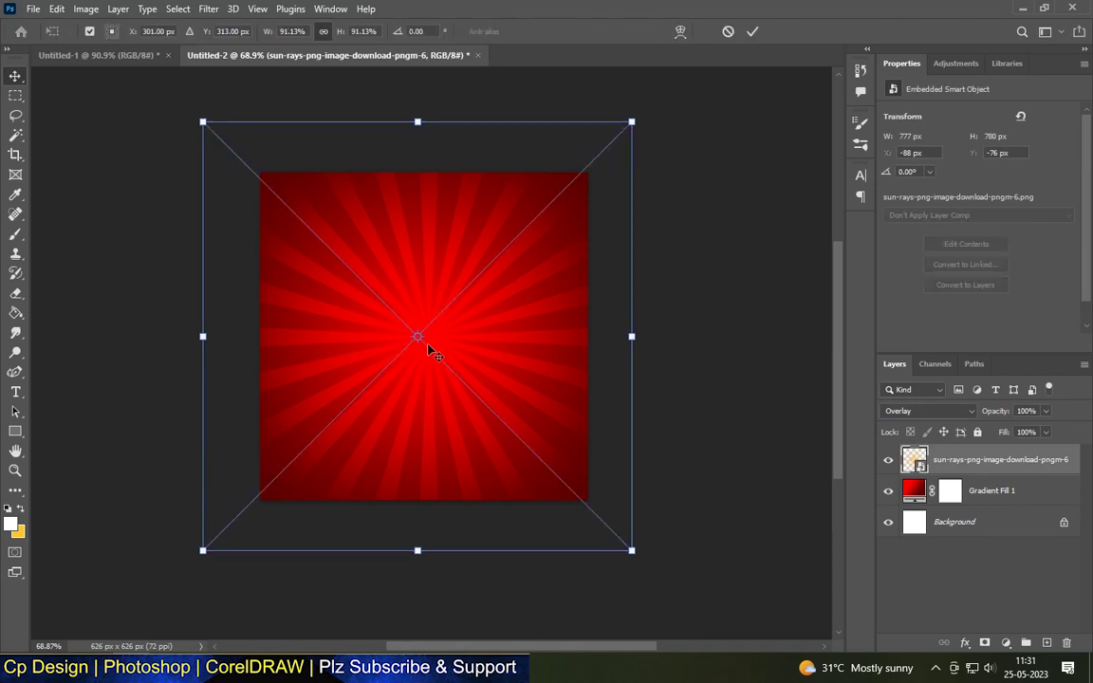
right_click(429, 347)
left_click(451, 507)
left_click_drag(424, 359, 425, 422)
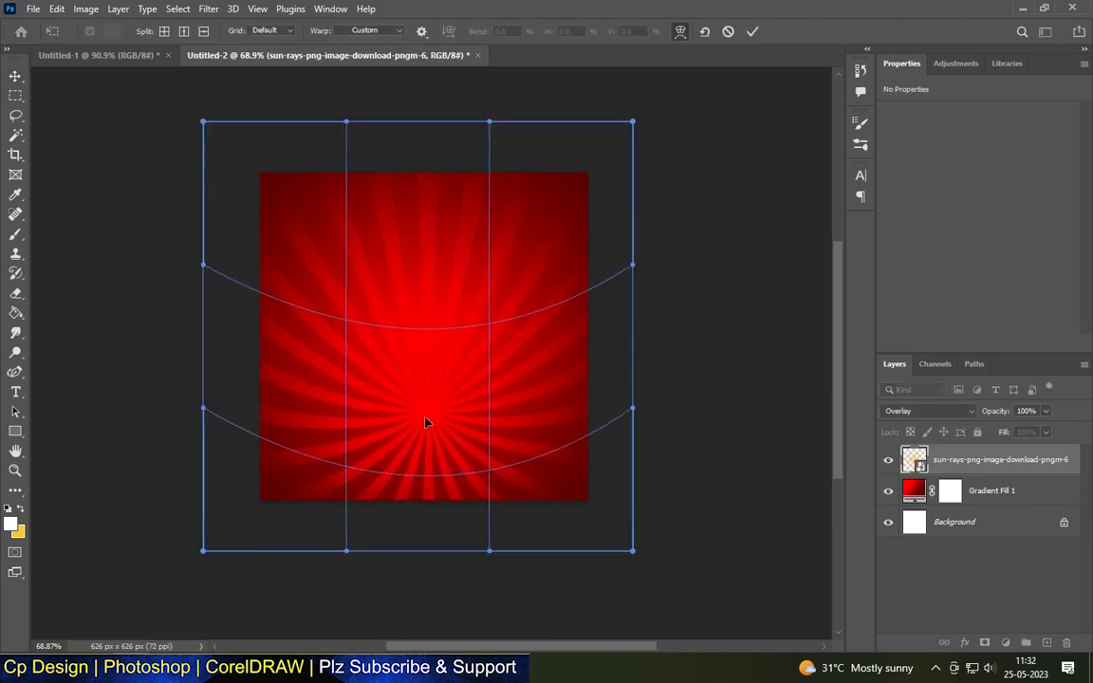
left_click_drag(424, 422, 427, 415)
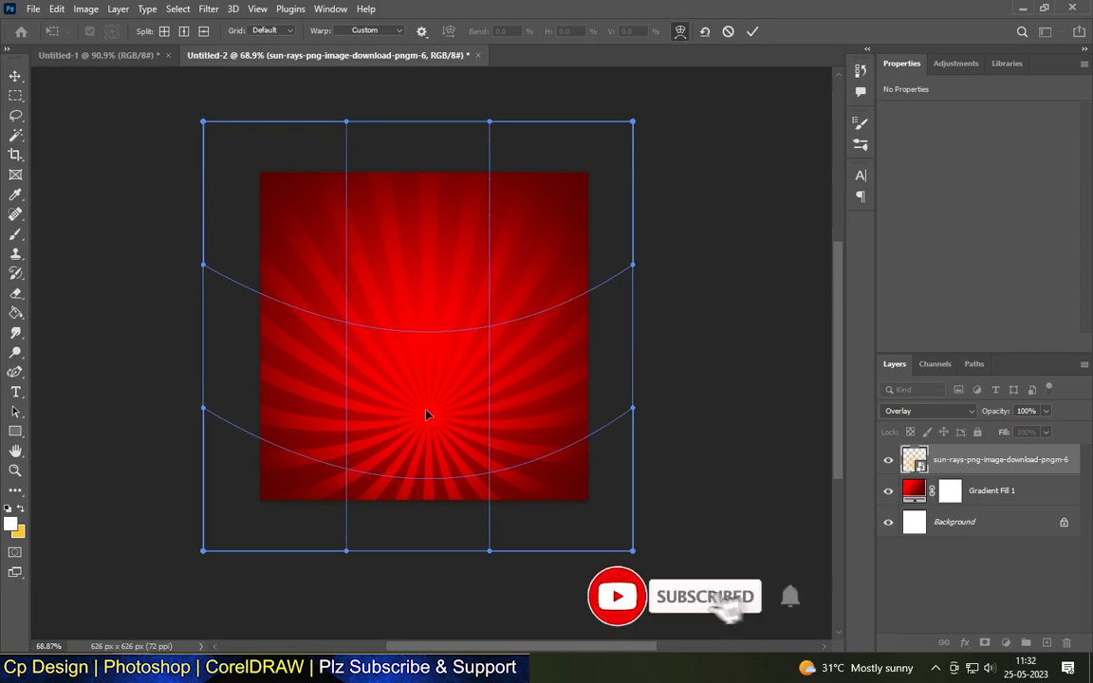
key("Return")
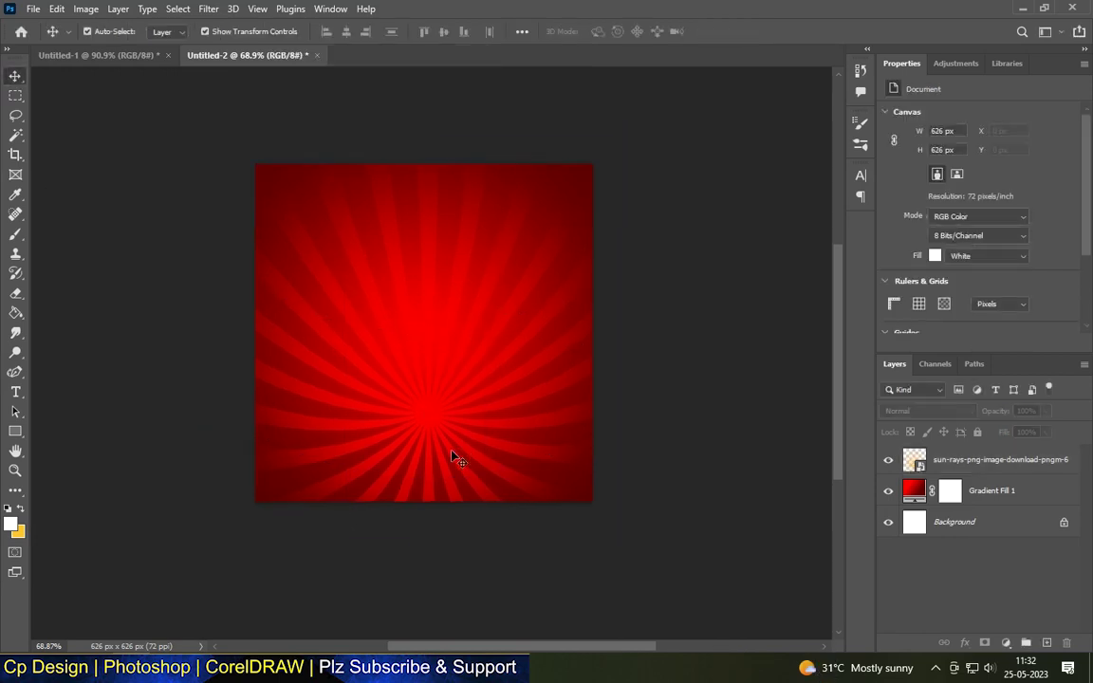
key("ctrl+1")
left_click(438, 298)
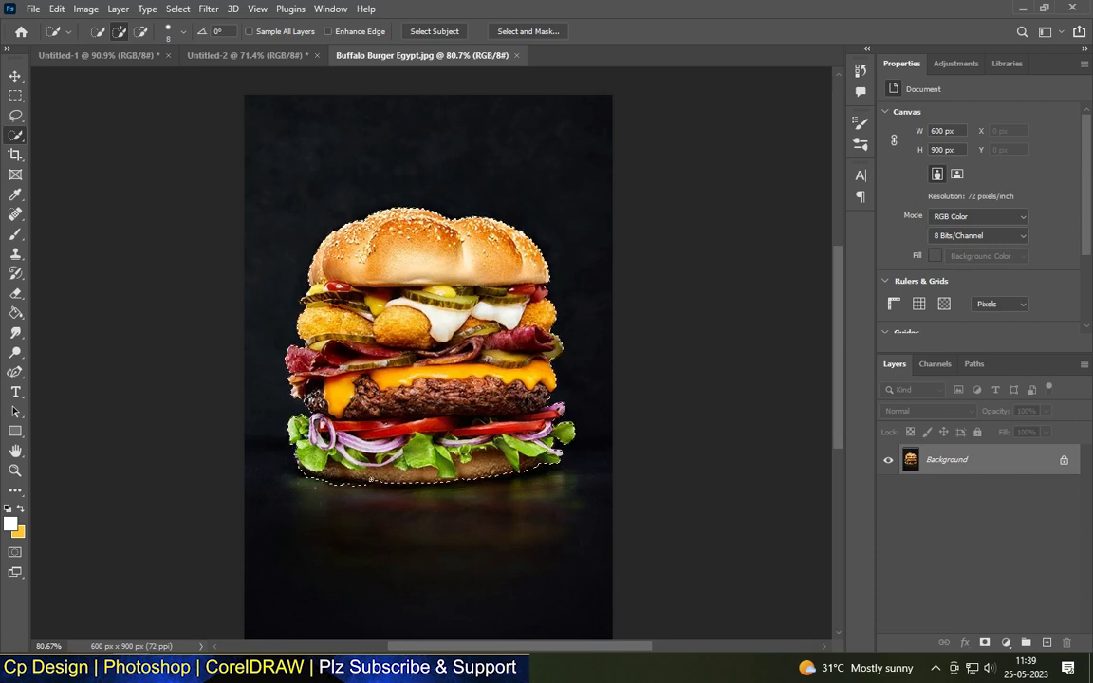
Step: Copy the selected burger to Layer 1, hide the Background, and drag it onto the poster
scroll(559, 450, "up", 3)
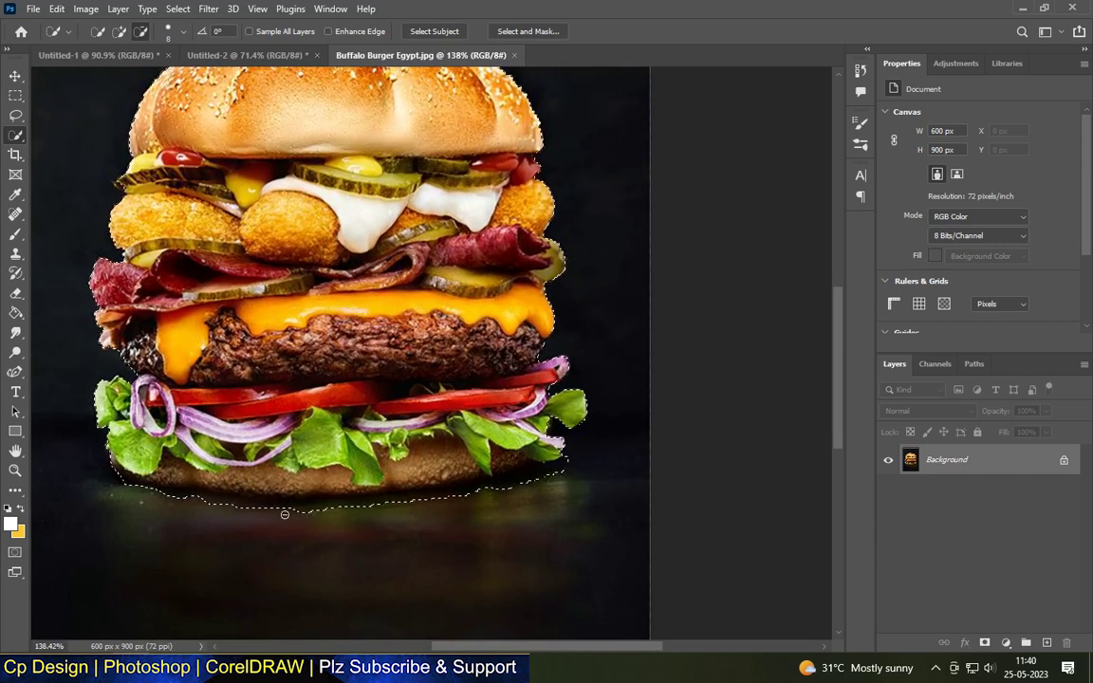
scroll(285, 514, "down", 3)
key("ctrl+j")
left_click(889, 496)
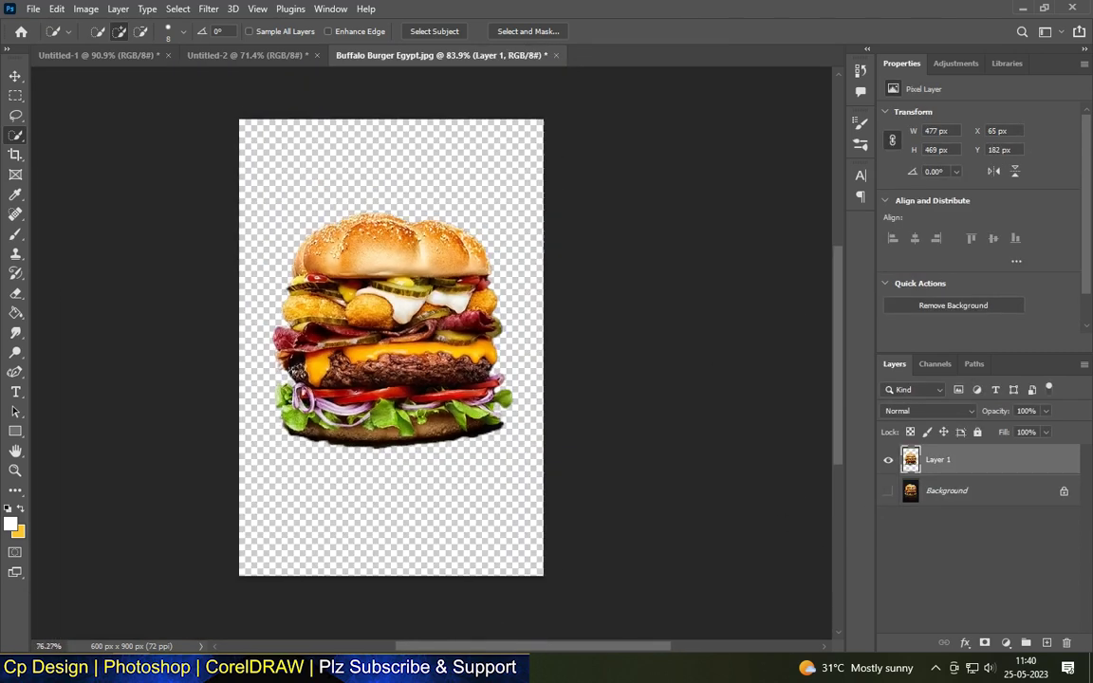
key("v")
left_click_drag(380, 314, 429, 277)
Step: Shrink the burger to about two-thirds size on the red poster
key("ctrl+t")
mouse_move(427, 174)
left_mouse_down()
mouse_move(424, 242)
mouse_move(403, 270)
left_mouse_up()
scroll(399, 309, "up", 1)
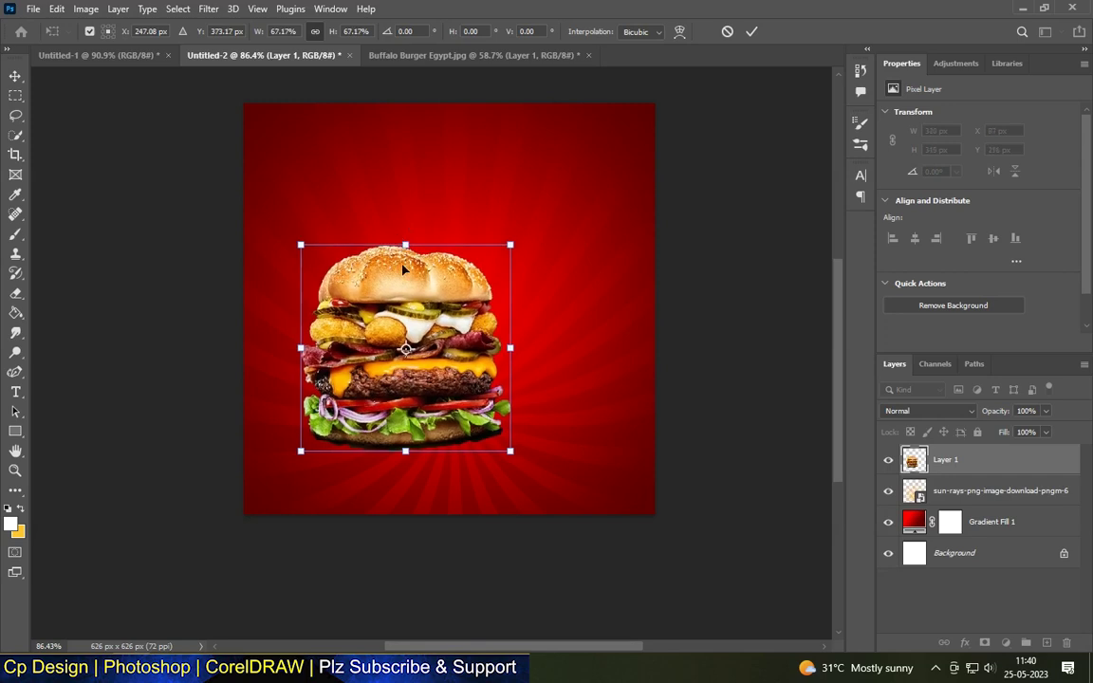
key("Return")
scroll(364, 393, "up", 2)
scroll(347, 401, "up", 1)
scroll(387, 437, "up", 2)
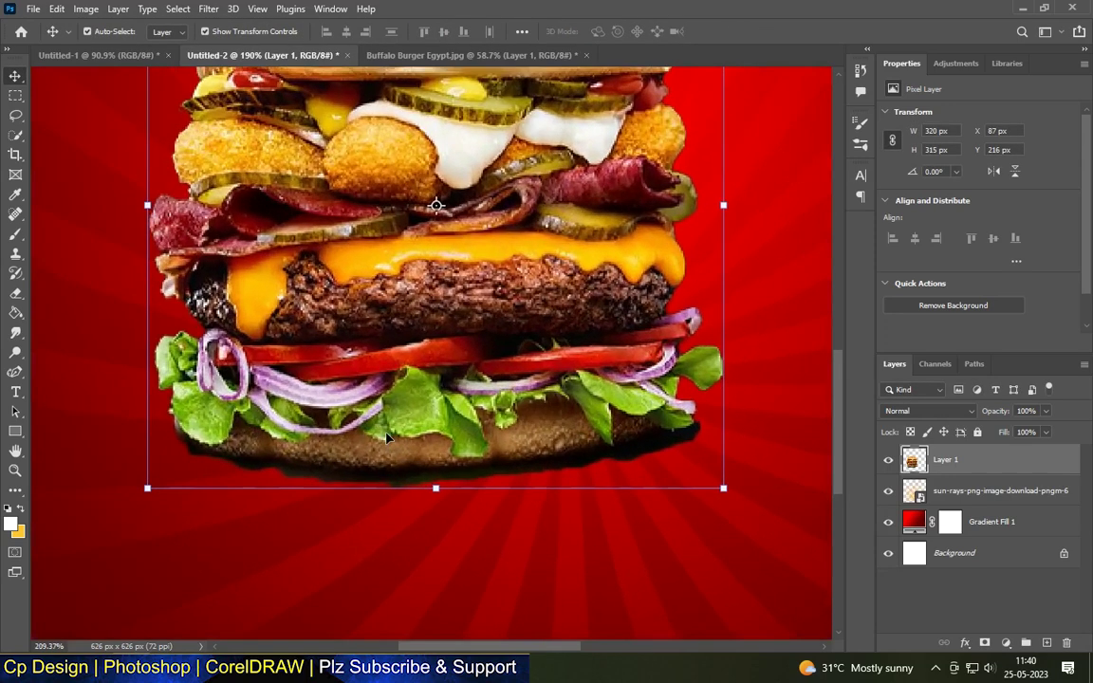
scroll(386, 437, "up", 1)
Step: Add a layer mask to the burger layer and pick the Hard Round brush
left_click(984, 642)
left_click(15, 234)
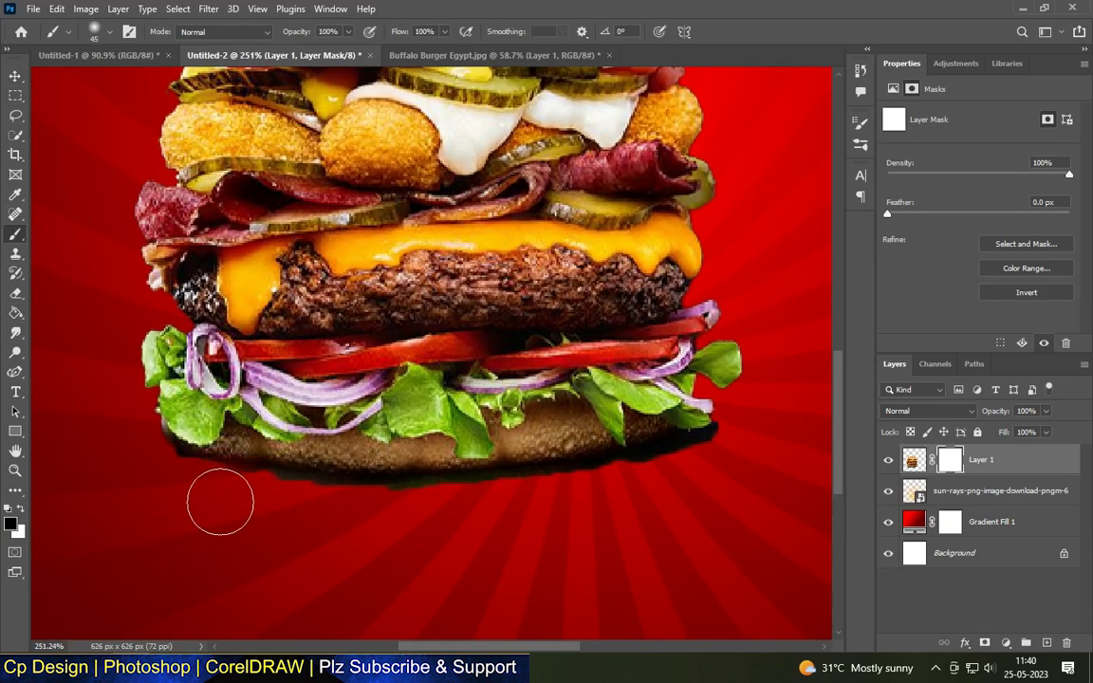
left_click(109, 35)
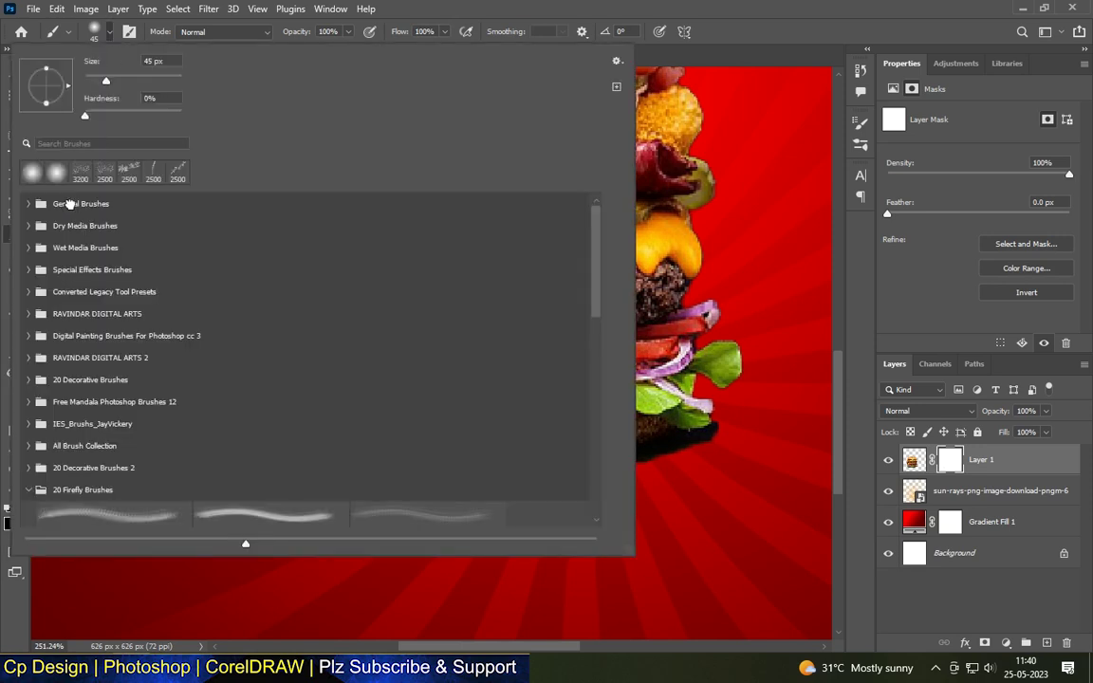
left_click(28, 203)
double_click(256, 225)
scroll(231, 517, "up", 1)
scroll(261, 532, "up", 1)
scroll(133, 410, "up", 1)
scroll(134, 411, "up", 1)
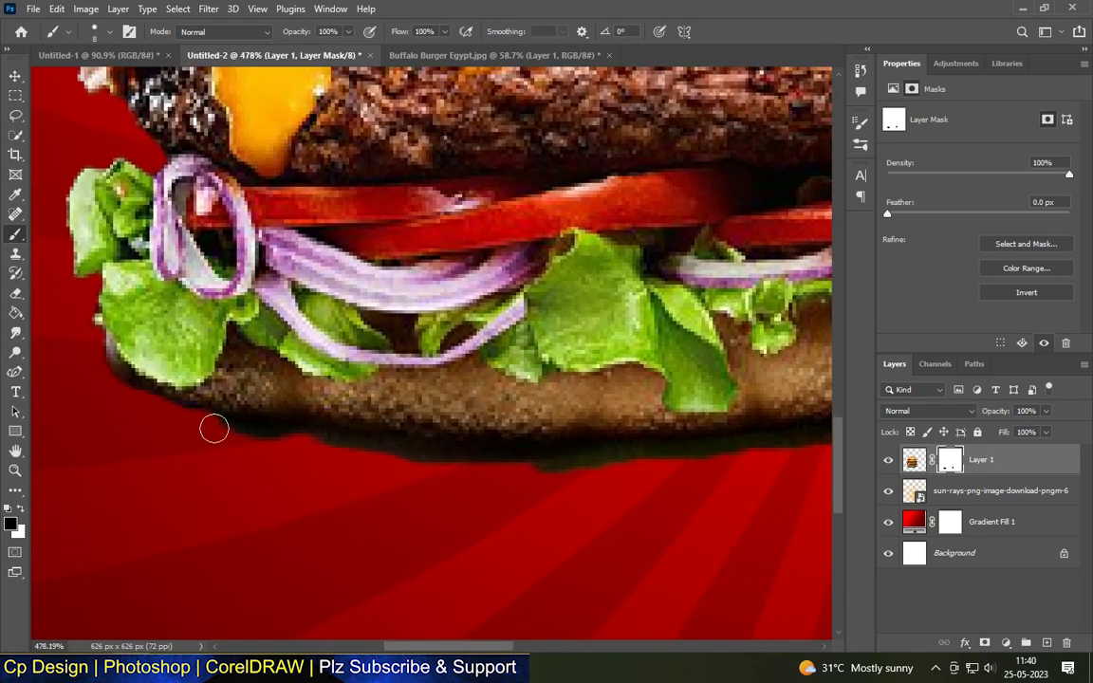
Step: Paint black along the bun's lower edge to mask away the dark fringe
mouse_move(321, 441)
left_mouse_down()
mouse_move(417, 447)
mouse_move(551, 425)
left_mouse_up()
scroll(545, 450, "down", 1)
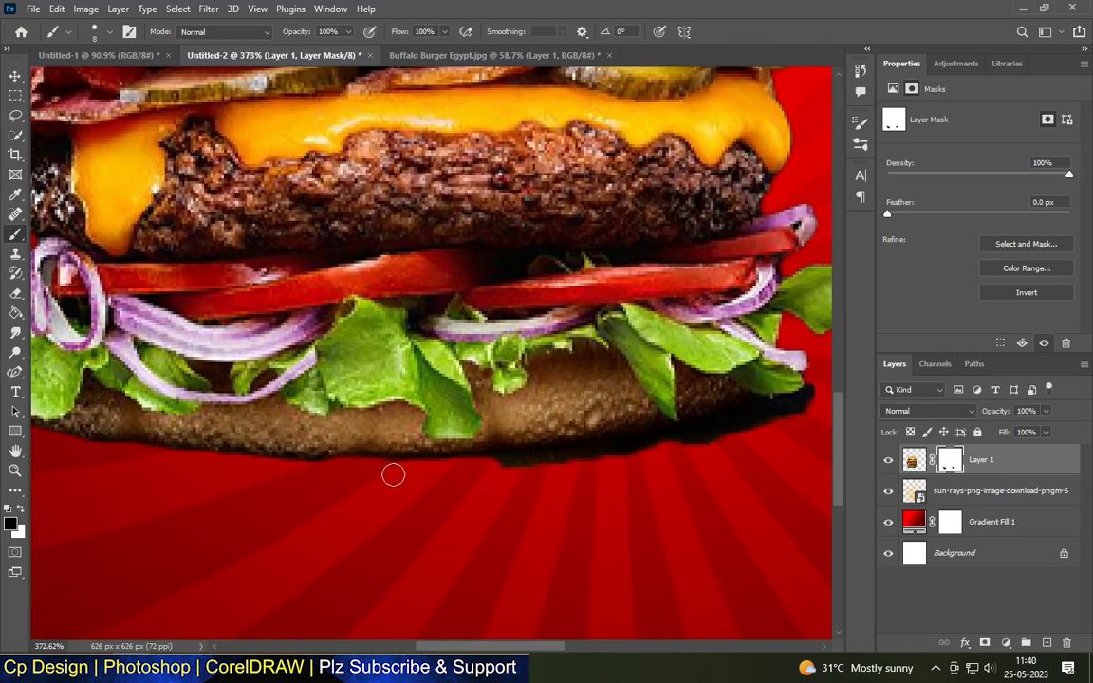
scroll(612, 462, "down", 1)
scroll(700, 390, "up", 2)
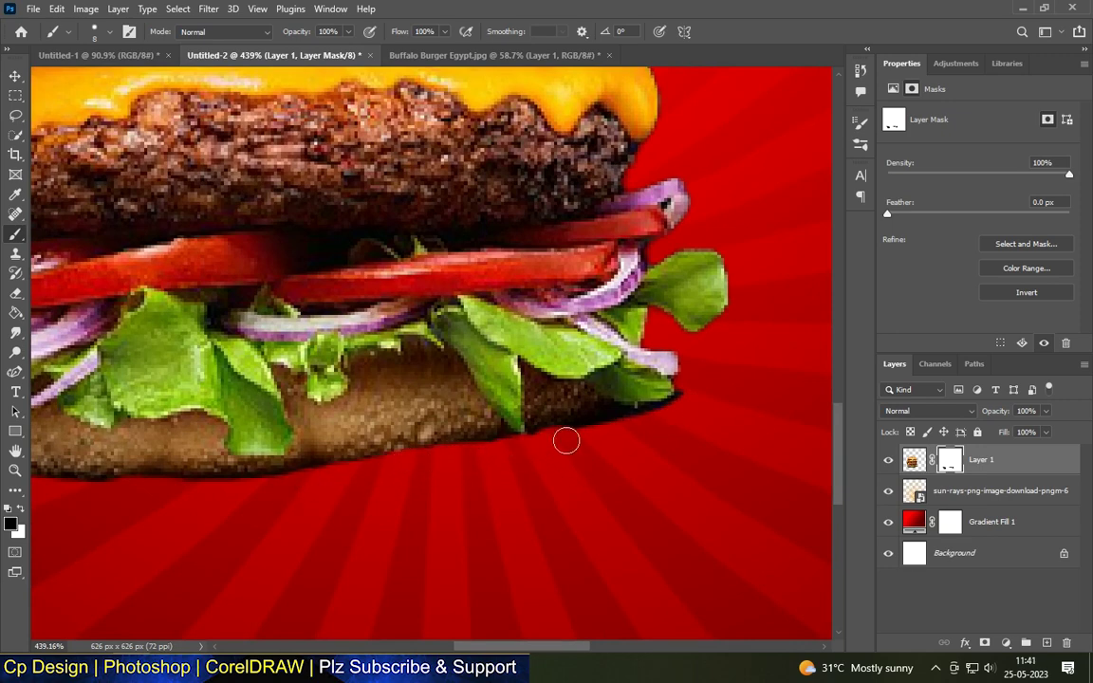
scroll(669, 398, "up", 1)
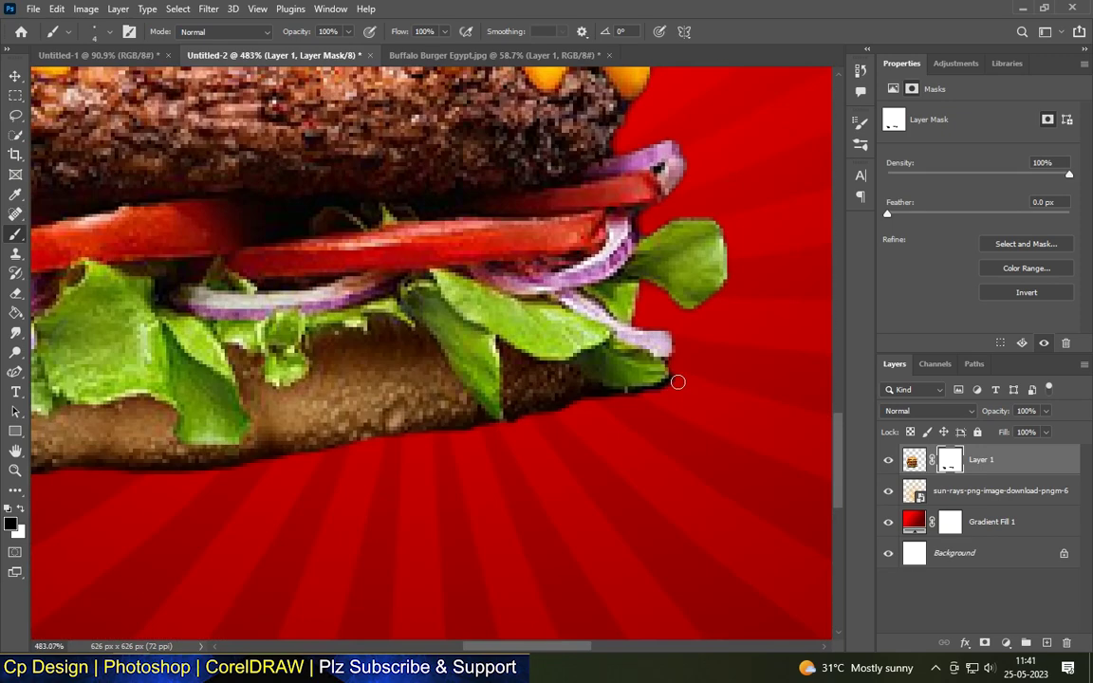
scroll(497, 428, "down", 3)
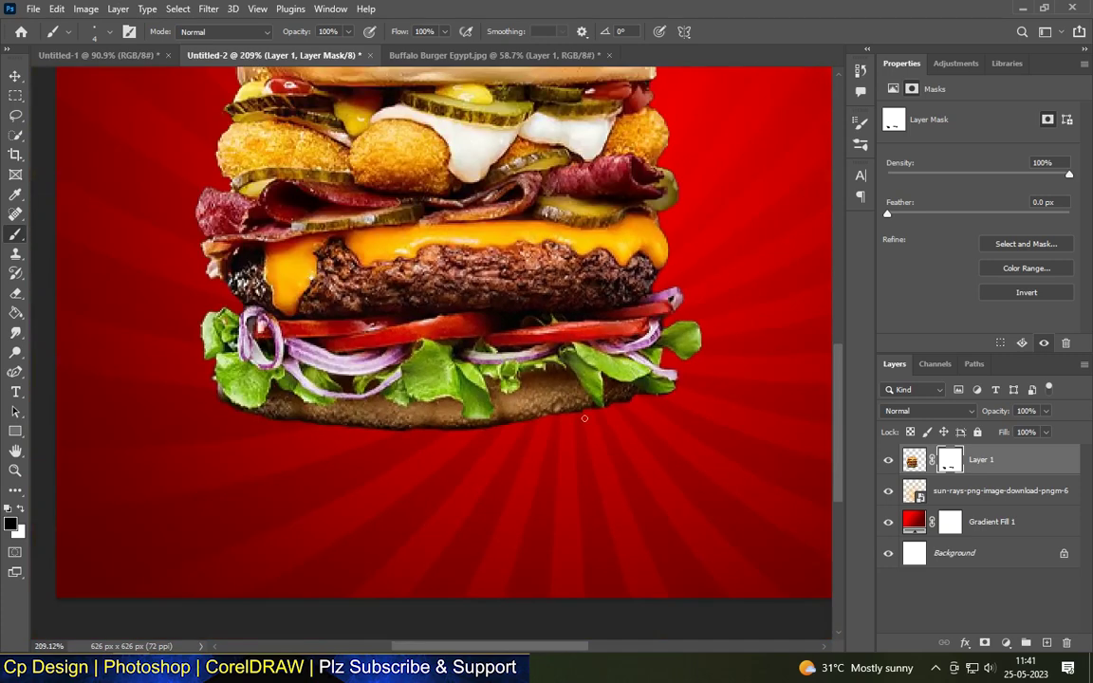
scroll(498, 437, "up", 3)
scroll(498, 464, "up", 1)
scroll(667, 443, "down", 1)
scroll(667, 443, "down", 2)
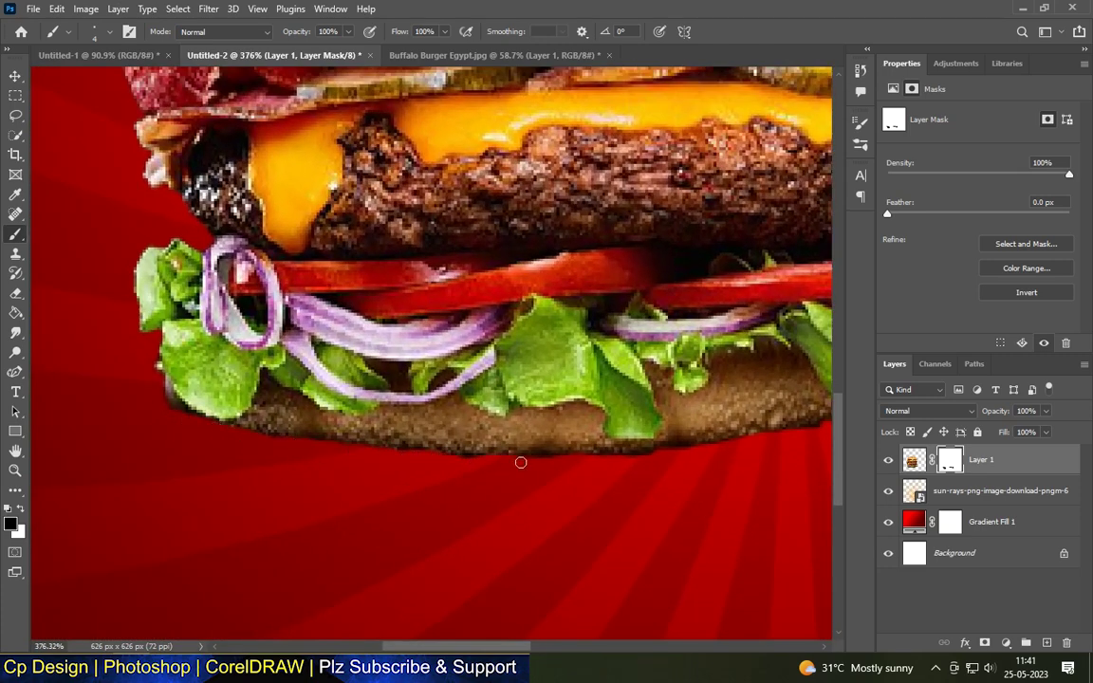
scroll(520, 463, "down", 4)
scroll(531, 461, "up", 2)
scroll(552, 455, "up", 5)
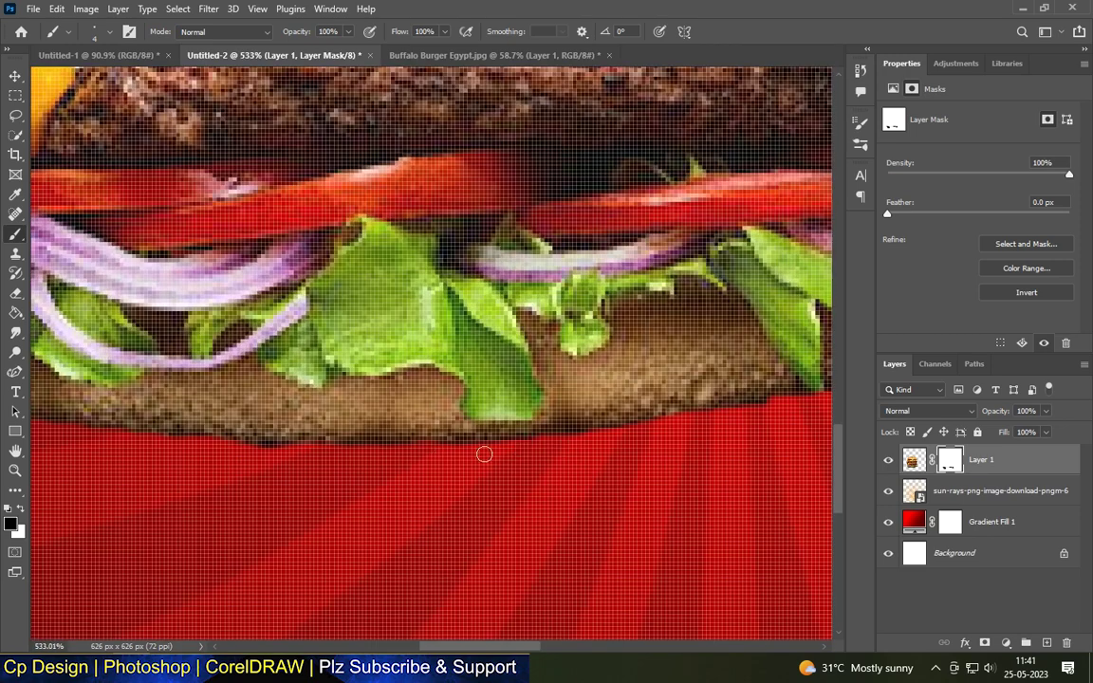
scroll(617, 445, "down", 5)
scroll(569, 427, "down", 2)
Step: Nudge the burger and draw a flat ellipse on a new layer beneath it
key("v")
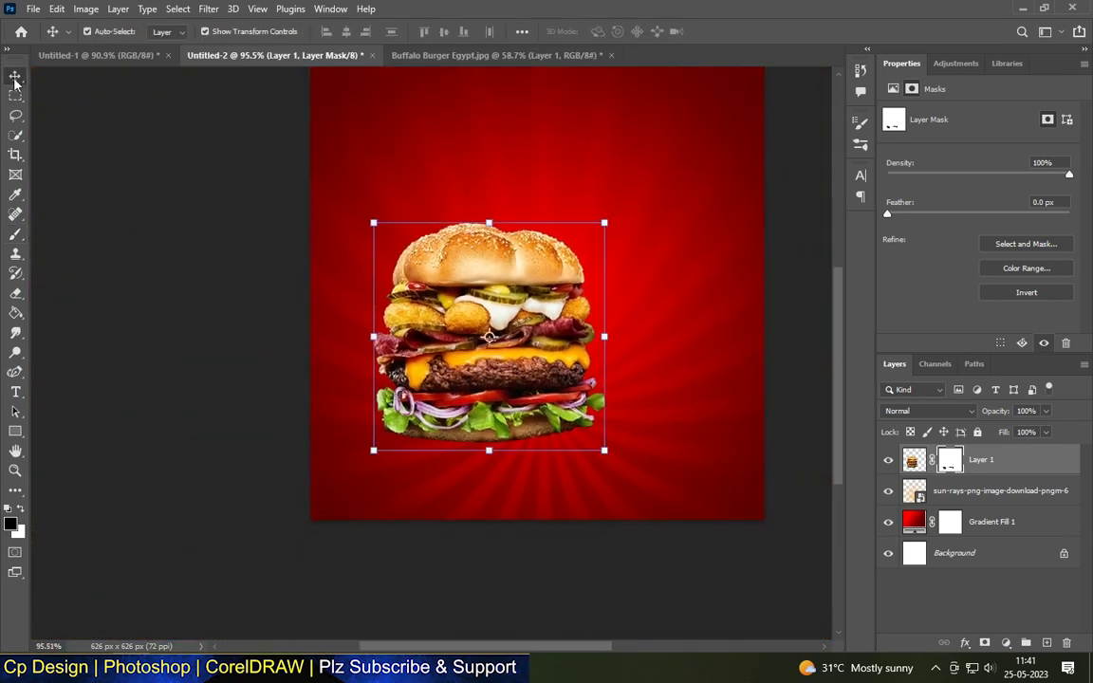
left_click_drag(506, 348, 493, 337)
key("ctrl+shift+alt+n")
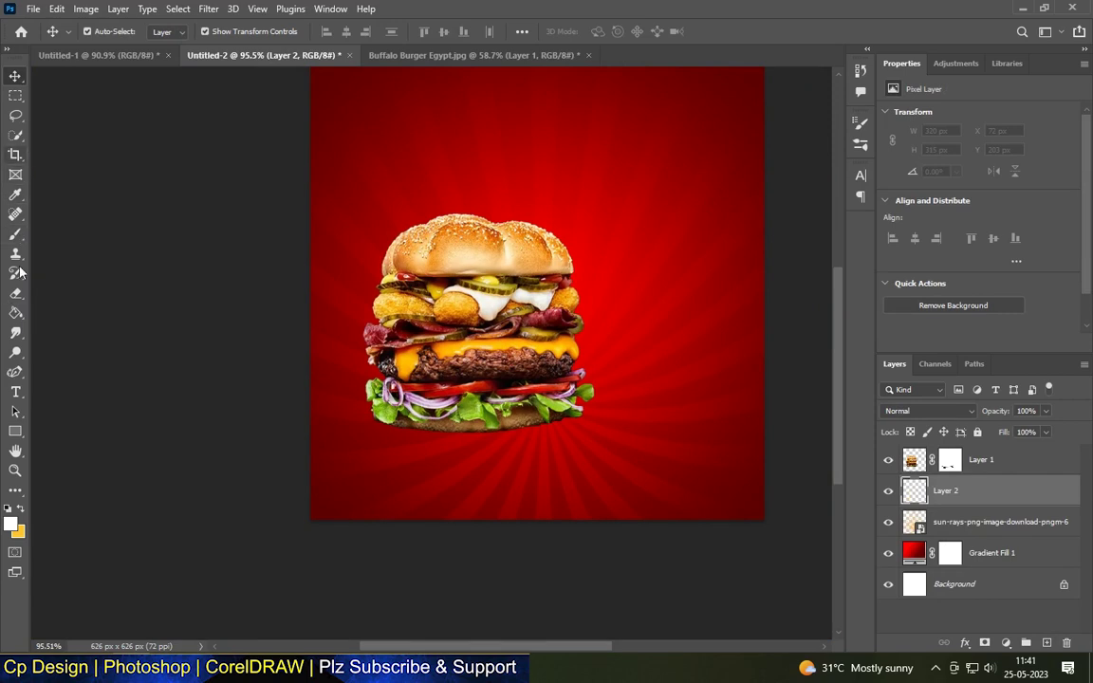
right_click(15, 430)
left_click(76, 445)
scroll(439, 464, "up", 1)
left_click_drag(440, 463, 566, 481)
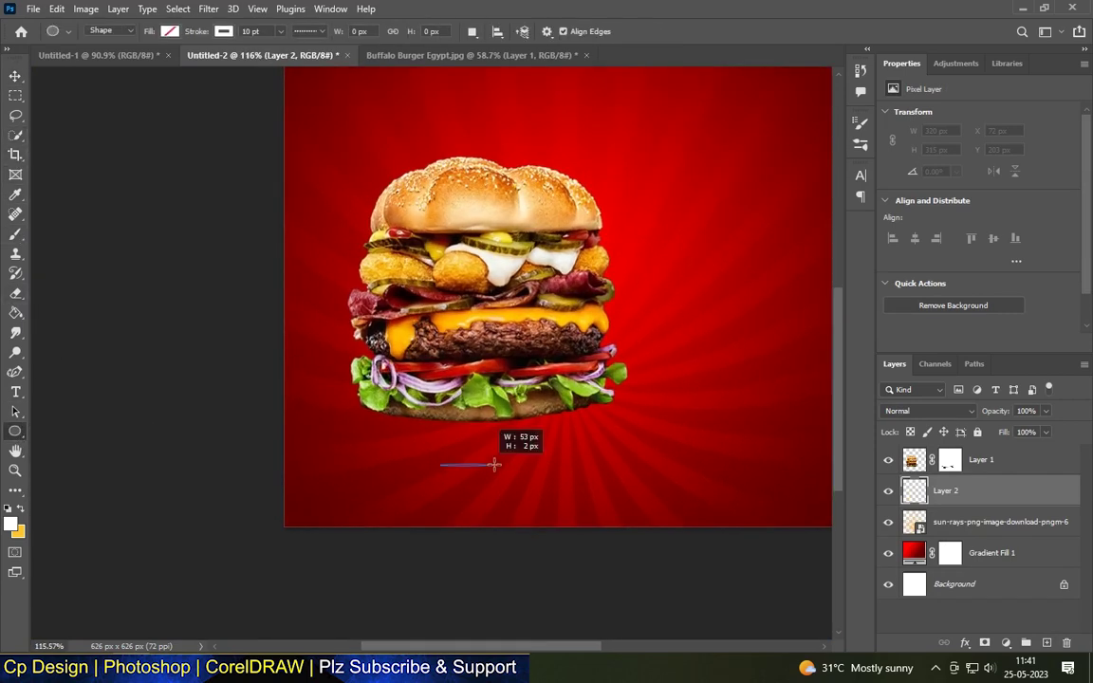
Step: Give the ellipse black fill and no stroke, move it under the burger, and Gaussian-blur it
left_click(170, 31)
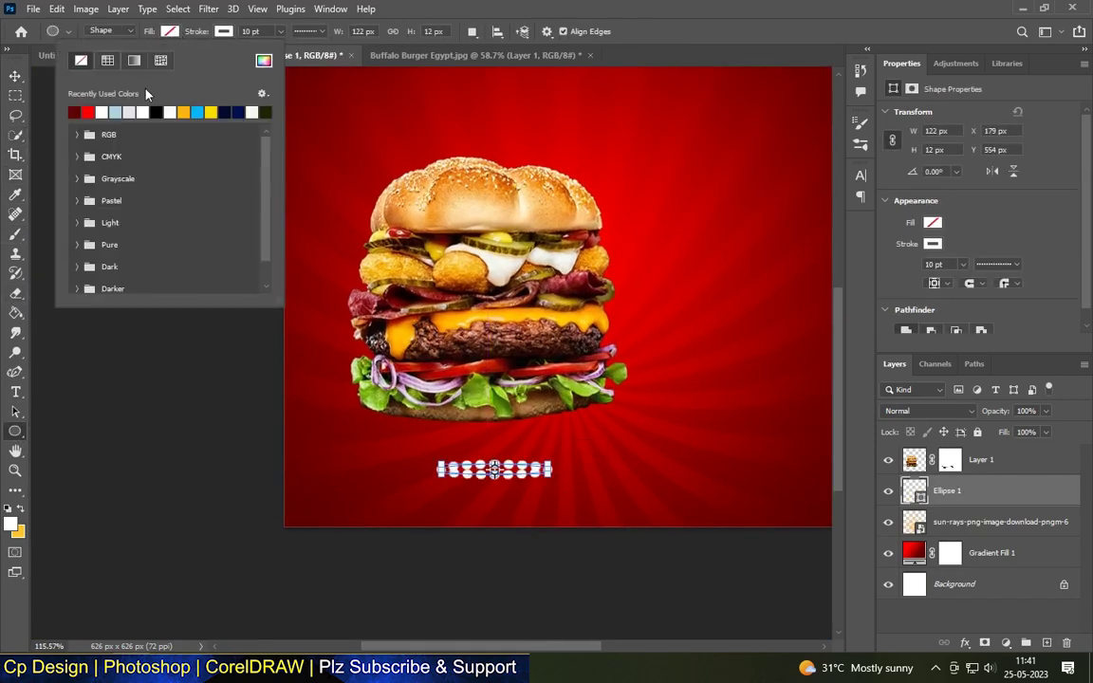
left_click(222, 31)
left_click(15, 75)
left_click_drag(494, 469, 476, 458)
left_click(208, 8)
left_click(236, 25)
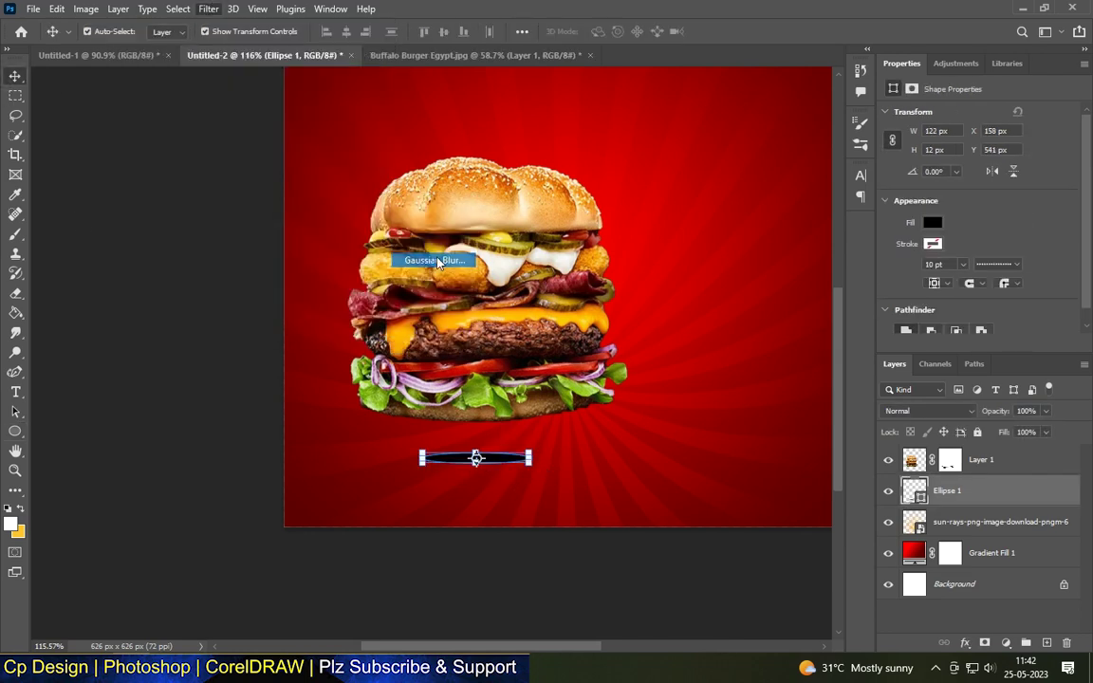
left_click_drag(764, 332, 769, 337)
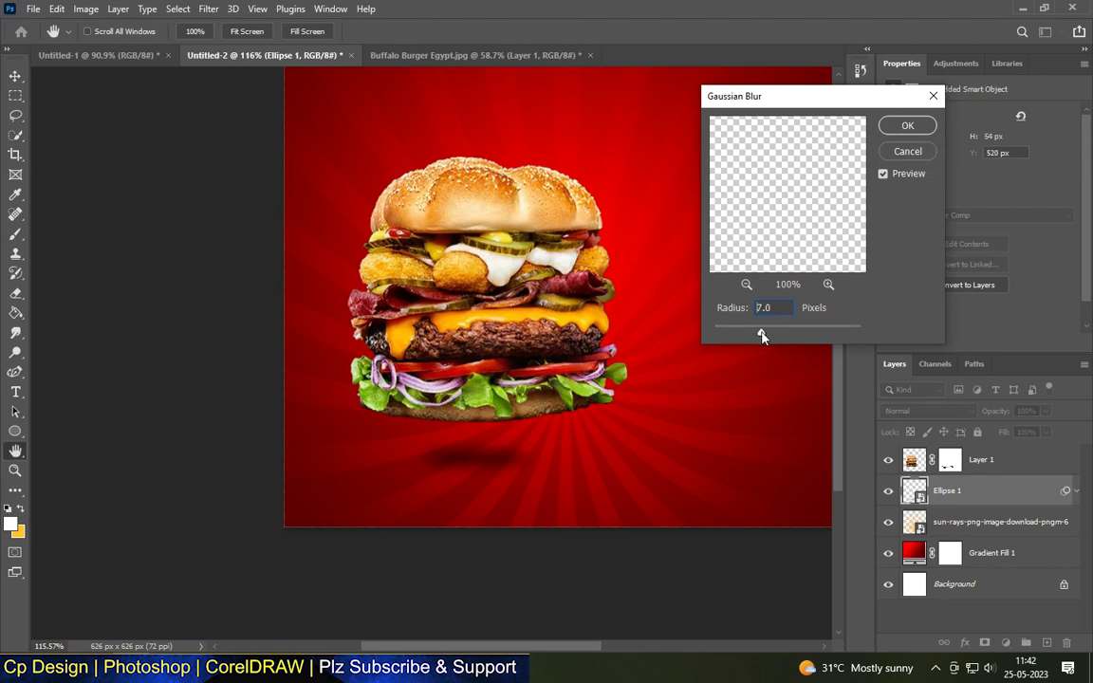
left_click(906, 130)
Step: Stretch the blurred shadow wider and taller with Free Transform
key("ctrl+t")
left_click(556, 264)
mouse_move(475, 439)
left_mouse_down()
mouse_move(476, 454)
mouse_move(396, 469)
left_mouse_up()
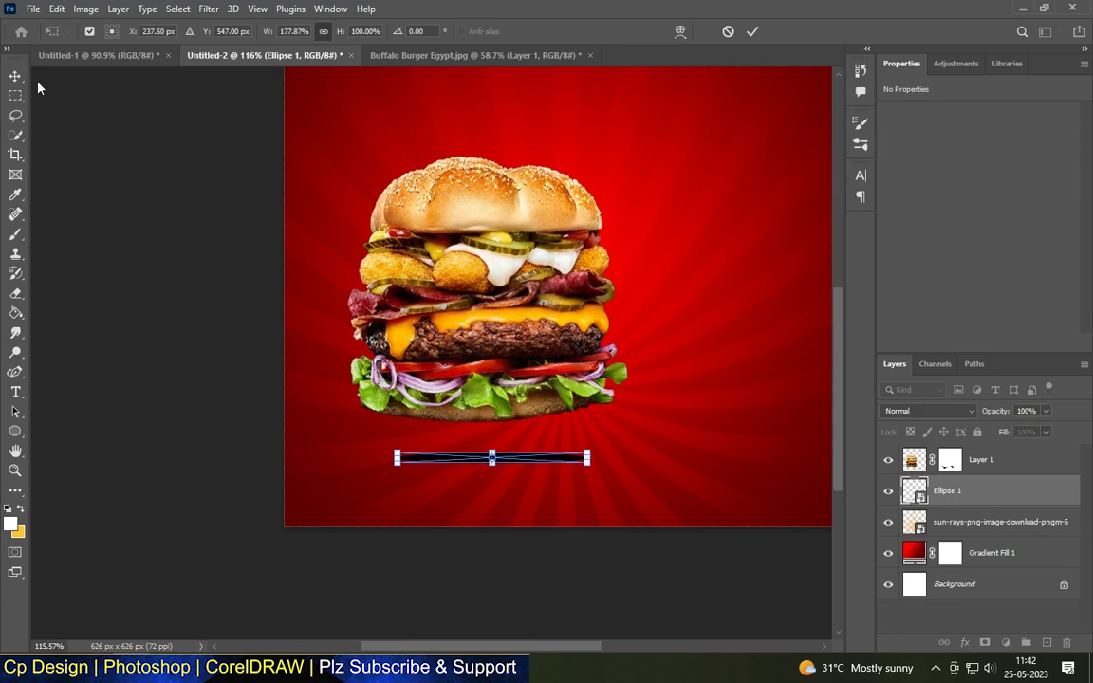
key("Return")
left_click(450, 166)
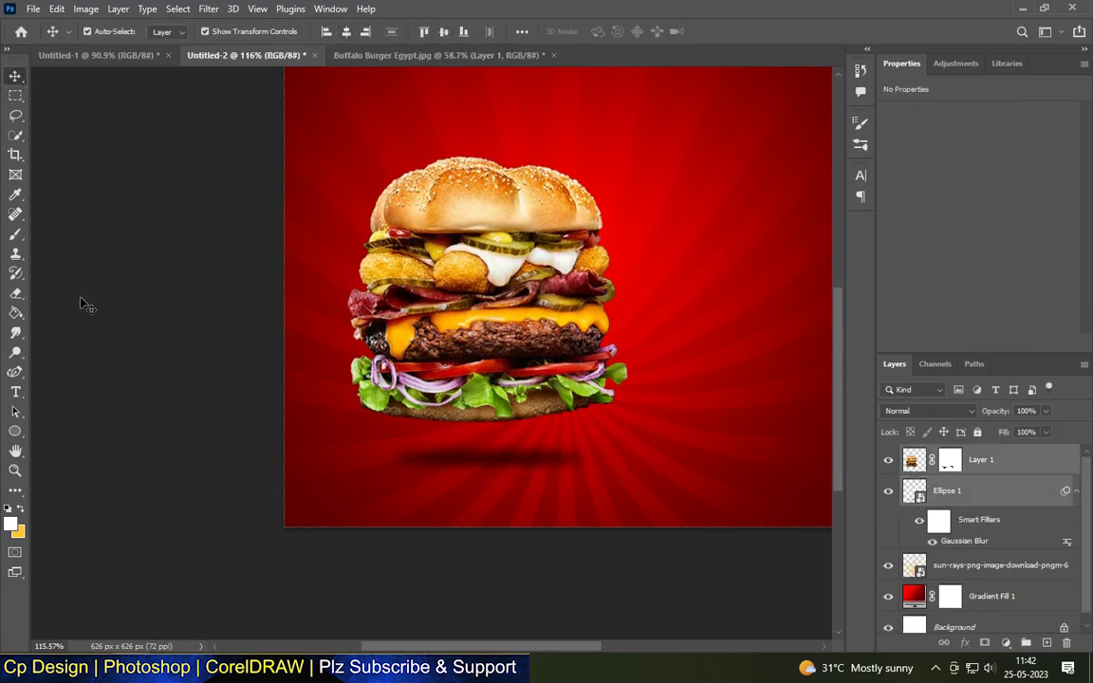
left_click(461, 465)
scroll(484, 454, "up", 1)
left_click(490, 477)
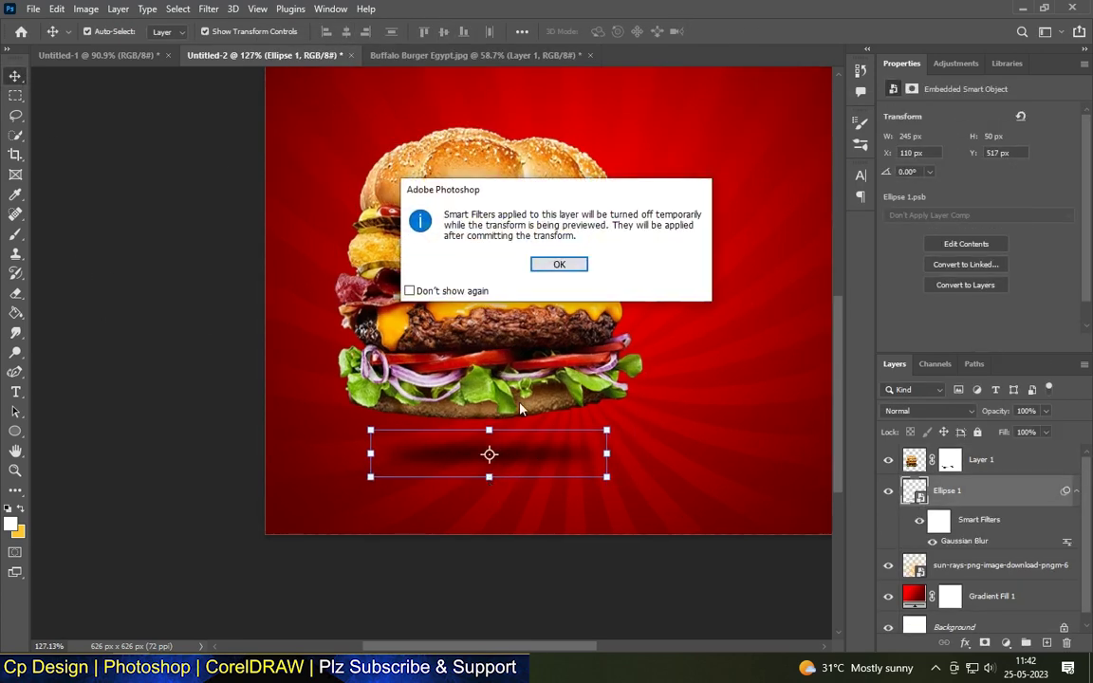
key("Return")
left_click_drag(490, 477, 490, 493)
key("Return")
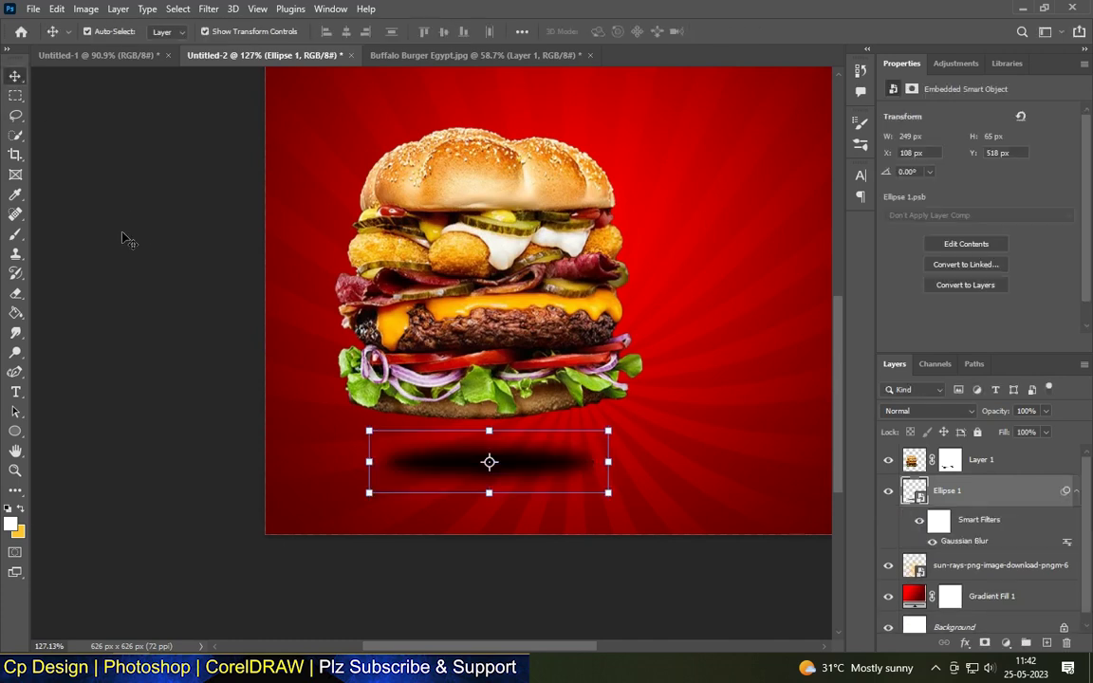
Step: Apply a second, stronger Gaussian Blur to soften the shadow
scroll(498, 474, "up", 1)
left_click(209, 9)
left_click(427, 278)
left_click_drag(761, 332, 766, 332)
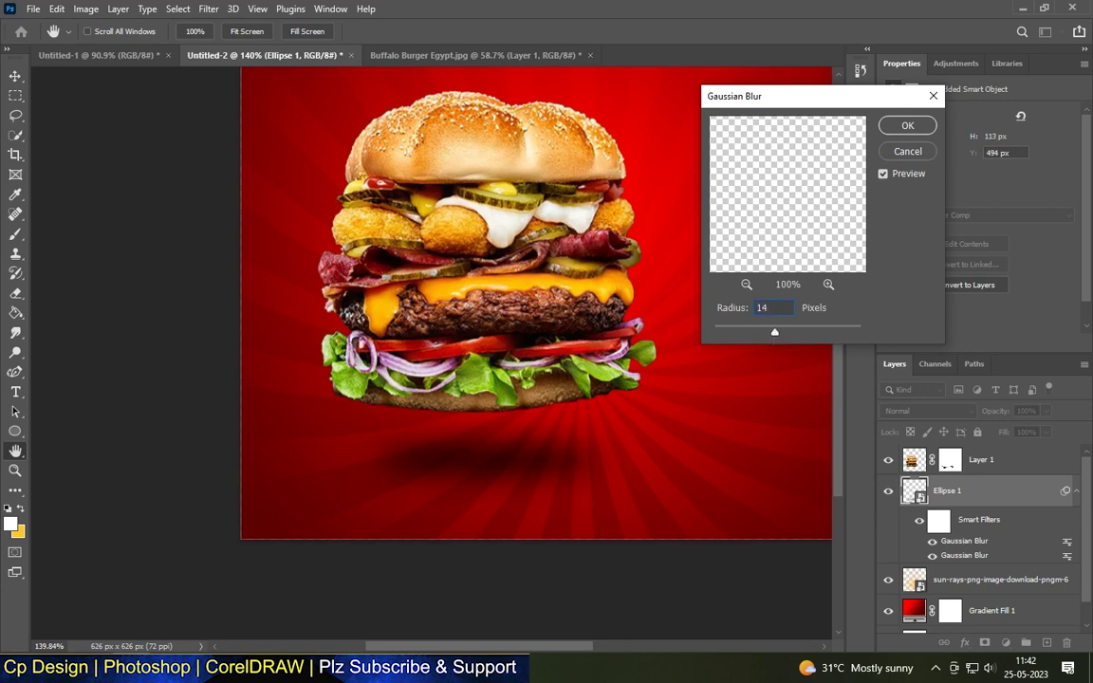
left_click(909, 127)
Step: Alt-drag a duplicate of the burger and its shadow to the right
key("v")
scroll(397, 458, "down", 3)
scroll(452, 505, "down", 3)
scroll(475, 475, "up", 3)
left_click_drag(480, 364, 645, 328)
scroll(646, 328, "down", 1)
key("ctrl+t")
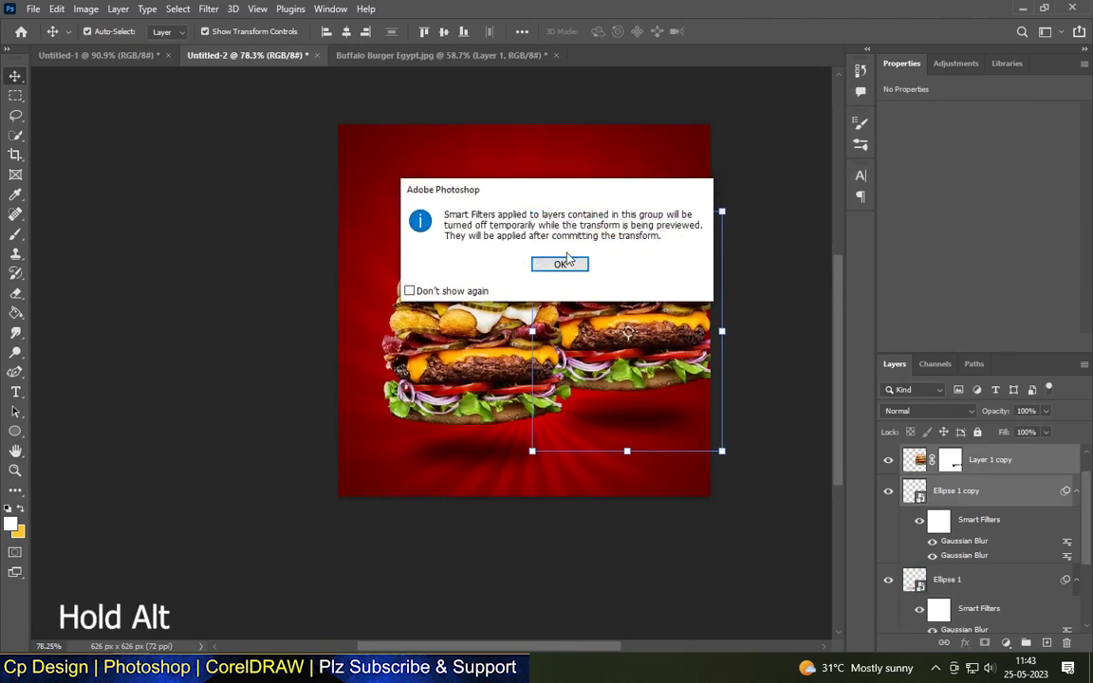
Step: Shrink the copied right-hand burger so it sits smaller behind the front burger
left_click(560, 263)
left_click_drag(532, 209, 556, 256)
key("Return")
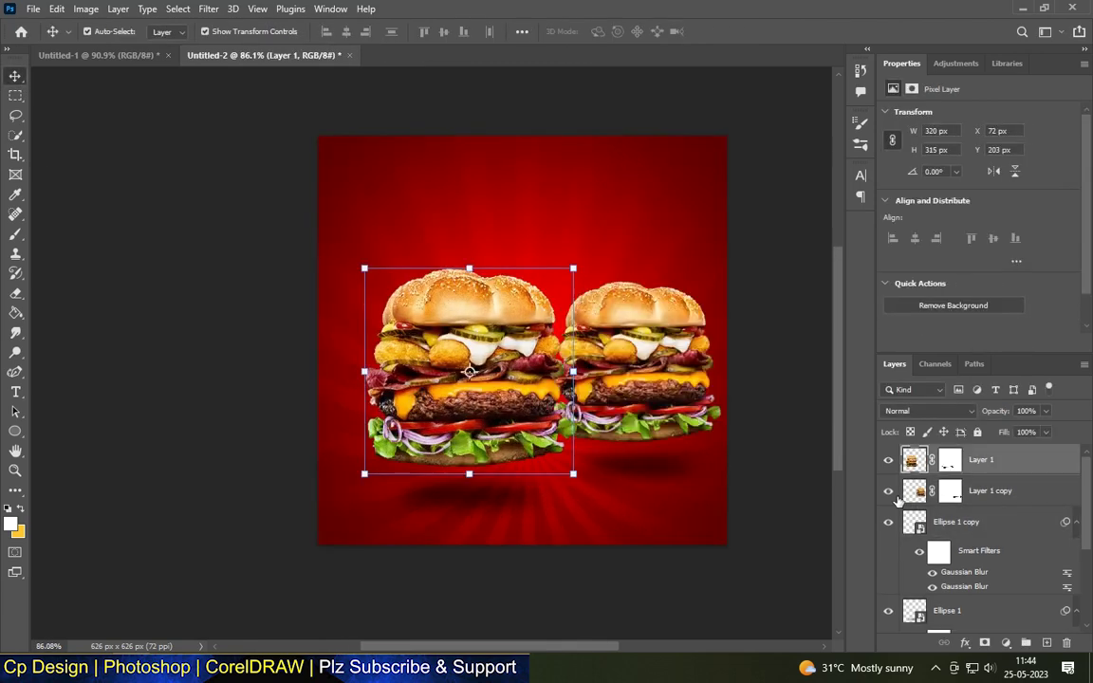
Step: Select the copied burger layer together with the ellipse shadow layers
left_click(520, 506)
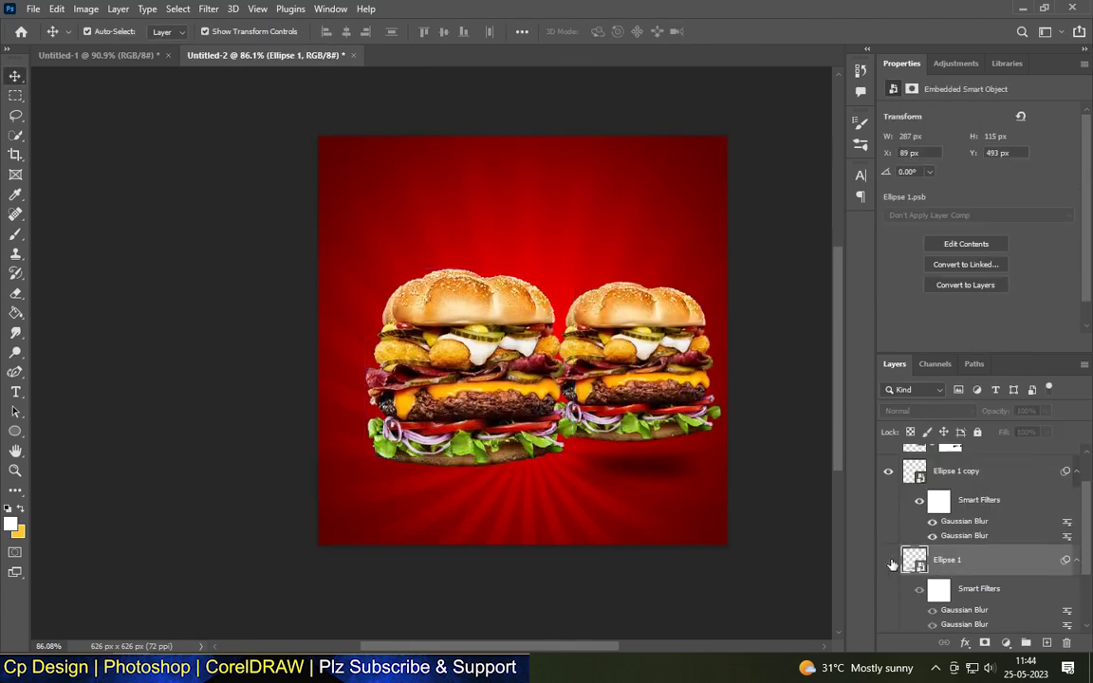
left_click(788, 591)
scroll(637, 608, "down", 2)
scroll(992, 466, "up", 2)
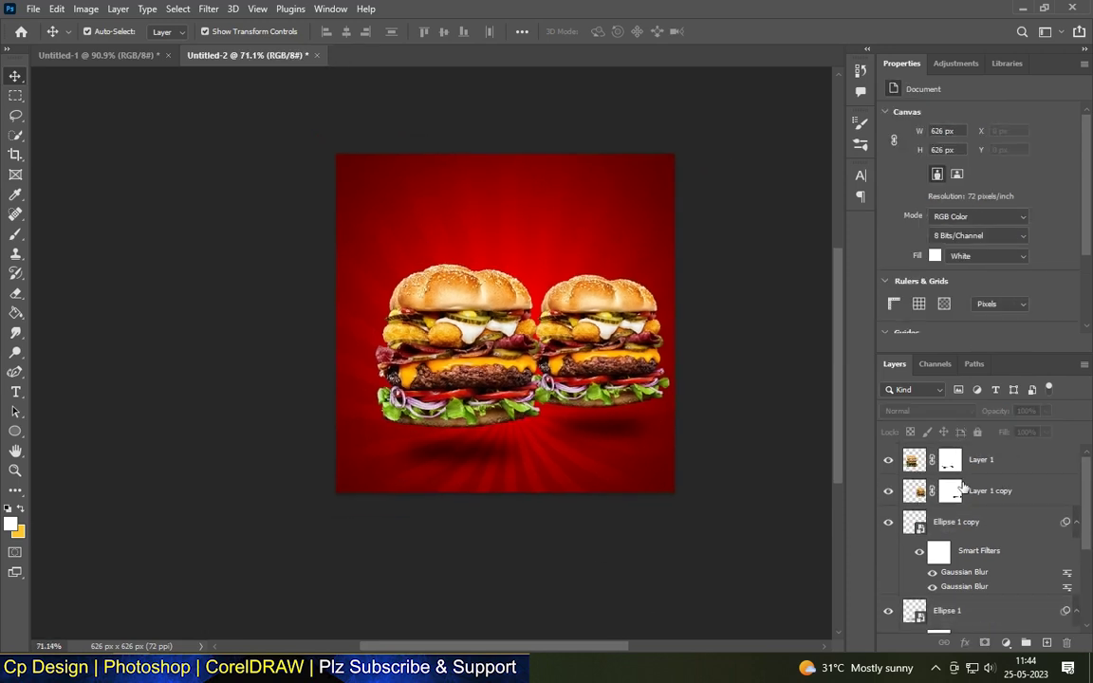
left_click(987, 460)
left_click(957, 586, "shift")
Step: Start a white Calibri Bold text line near the top reading 'Hot and Delici'
key("Return")
key("t")
left_click(431, 217)
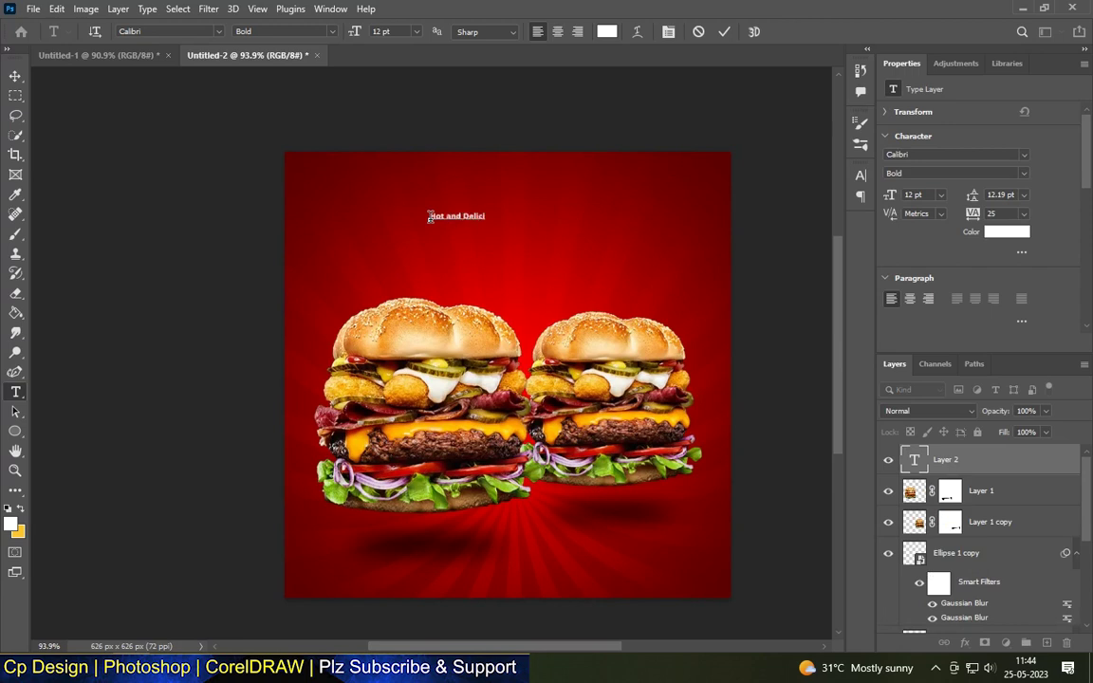
Step: Finish the 'Hot and Delicious' text and enlarge it
type("ous")
left_click_drag(495, 212, 646, 163)
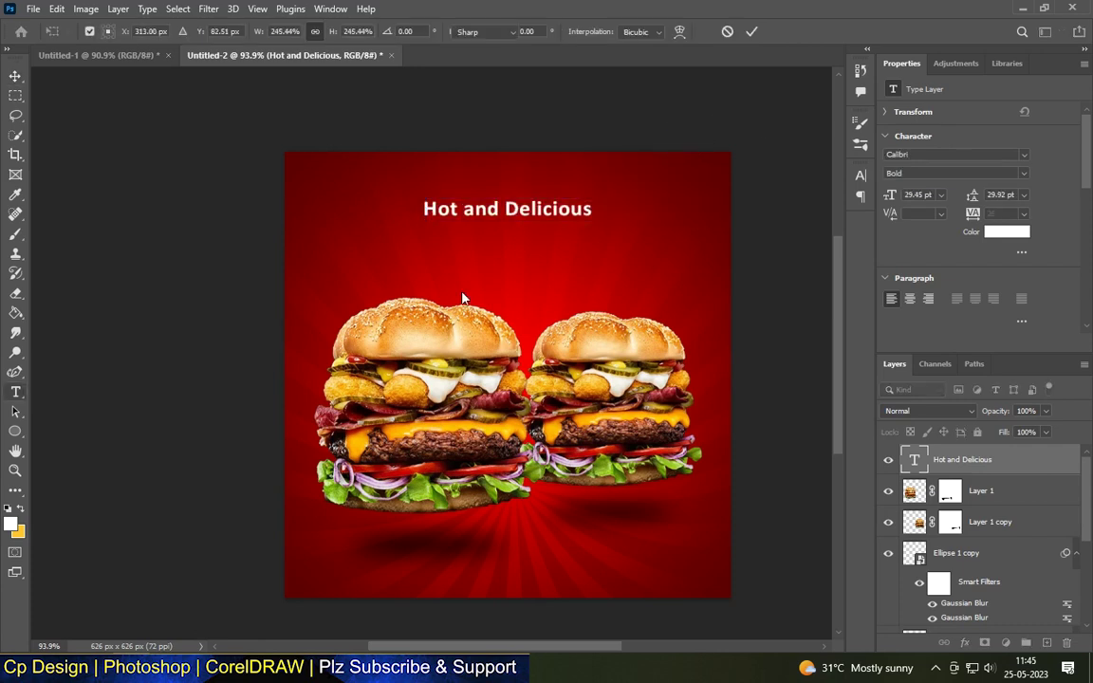
key("Return")
Step: Add the word 'burger' as a second line and enlarge it over the headline
left_click(454, 243)
type("burger")
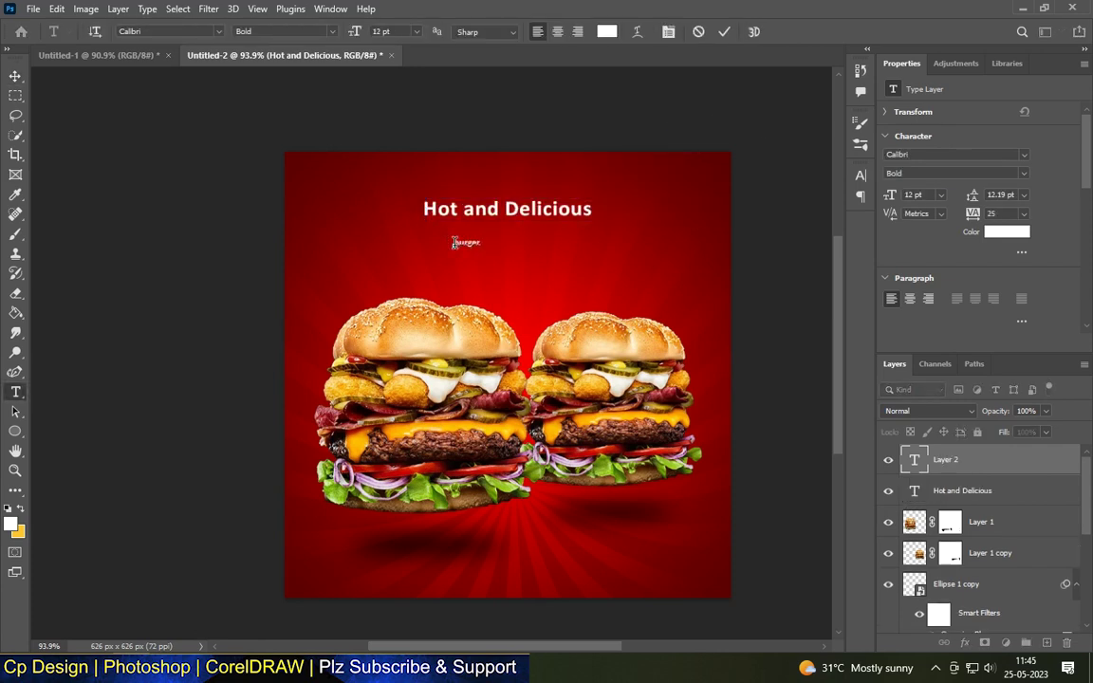
left_click_drag(481, 237, 667, 163)
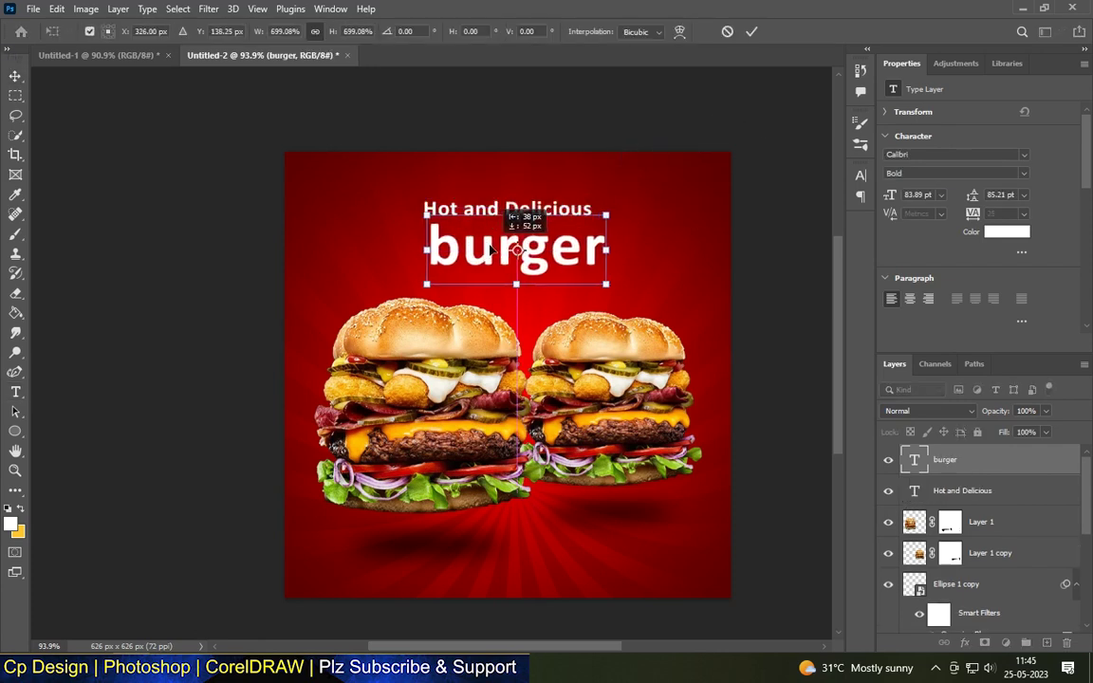
left_click_drag(417, 276, 363, 295)
left_click_drag(497, 229, 500, 247)
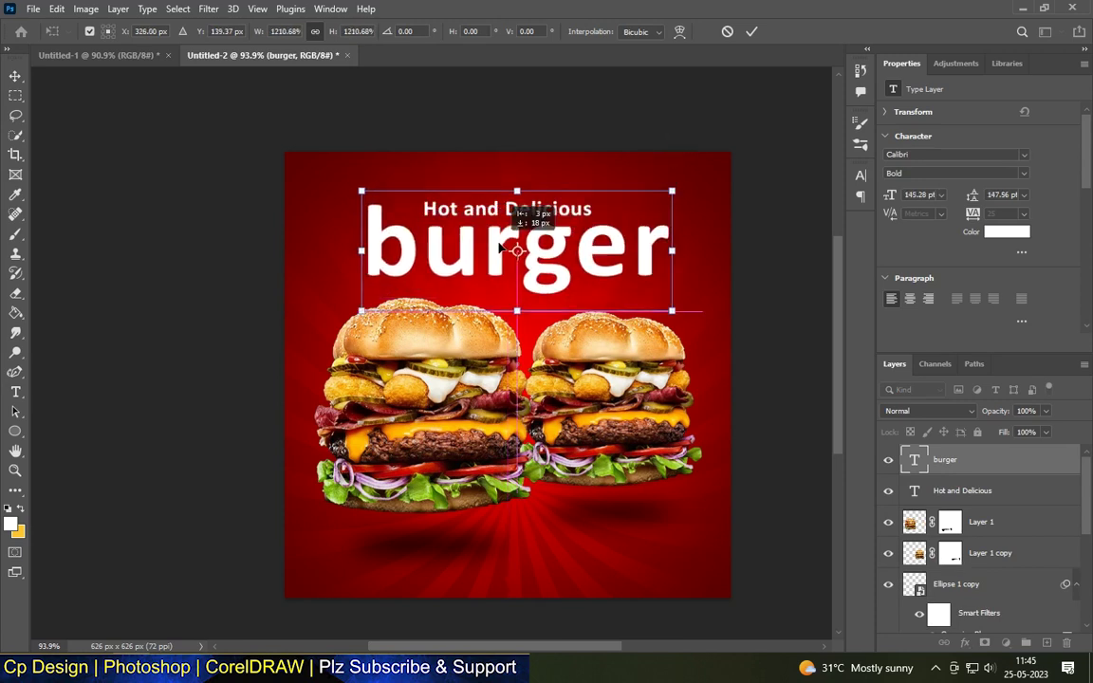
Step: Capitalize it to 'Burger', set its font to Badcats, and reposition it
left_click(15, 392)
left_click_drag(417, 245, 360, 245)
type("B")
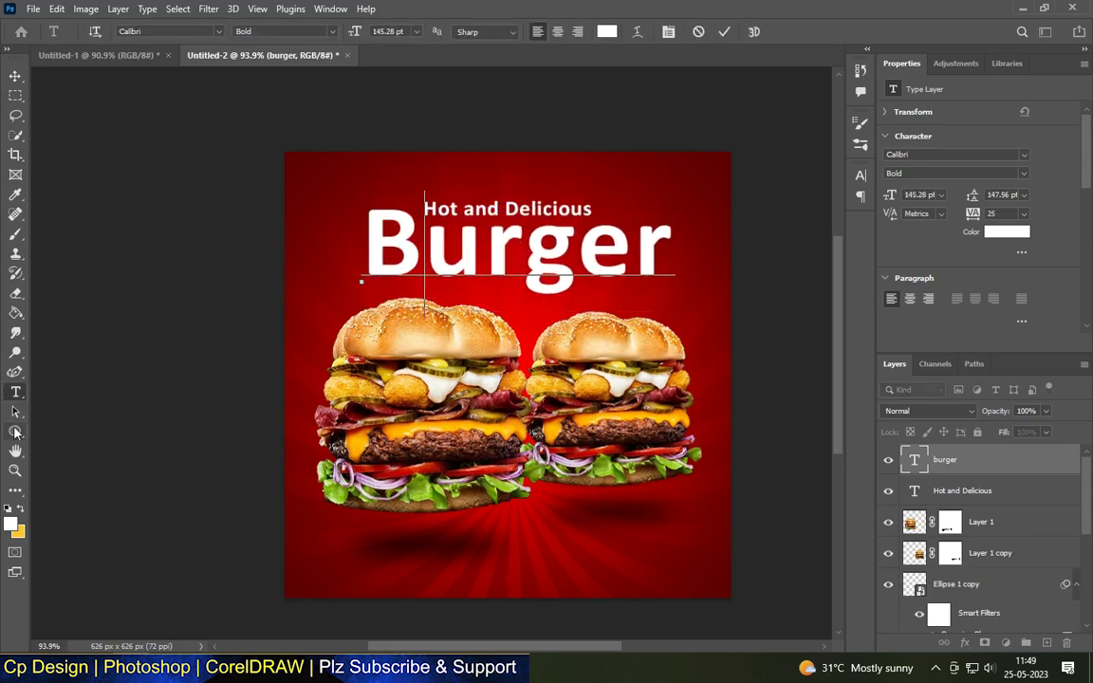
key("ctrl+a")
left_click(1024, 156)
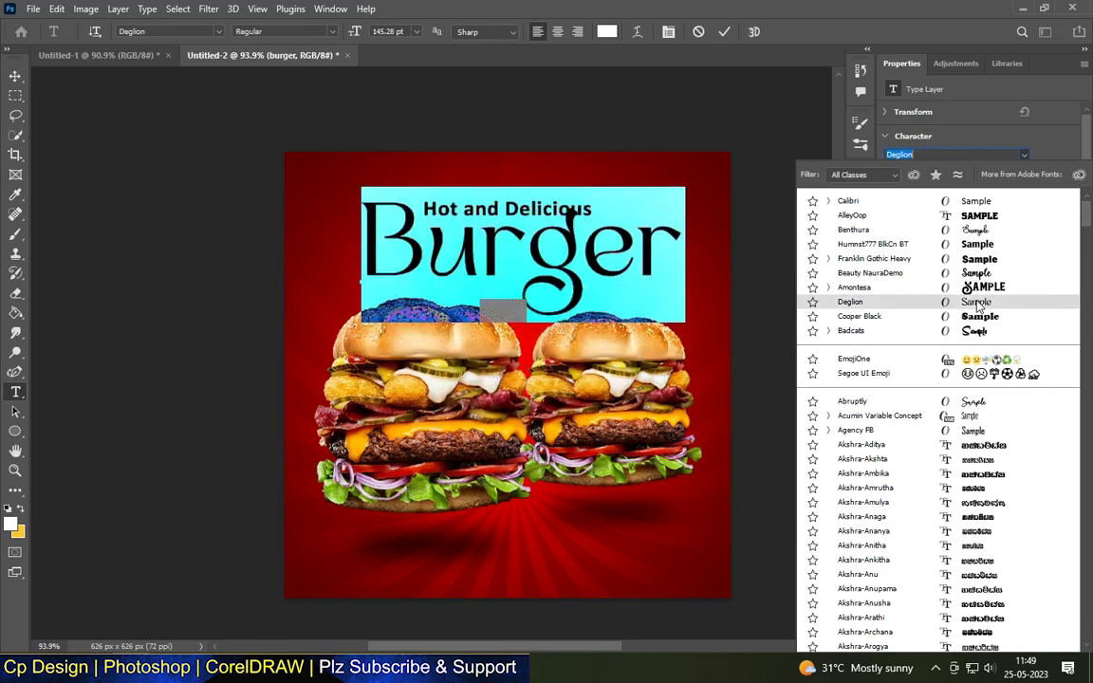
left_click(978, 330)
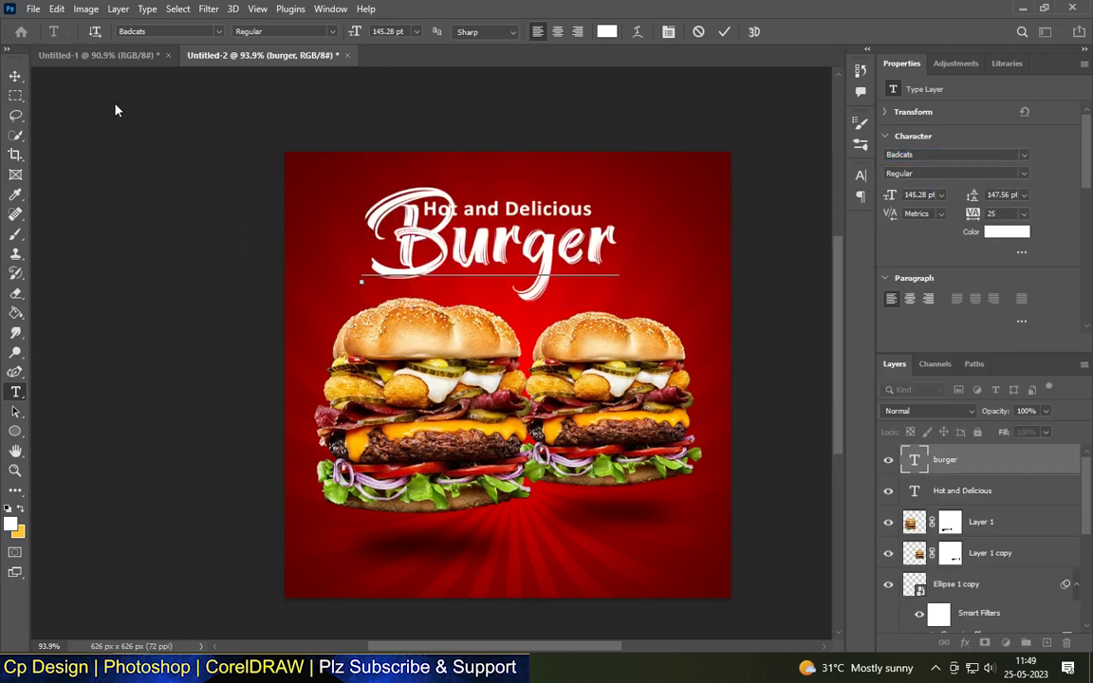
key("v")
mouse_move(477, 215)
left_mouse_down()
mouse_move(561, 197)
mouse_move(554, 218)
mouse_move(529, 205)
mouse_move(570, 217)
left_mouse_up()
Step: Scale the 'Hot and Delicious' tagline down to about 77.67%
left_click(962, 490)
scroll(570, 216, "up", 2)
key("ctrl+t")
left_click_drag(648, 215, 606, 217)
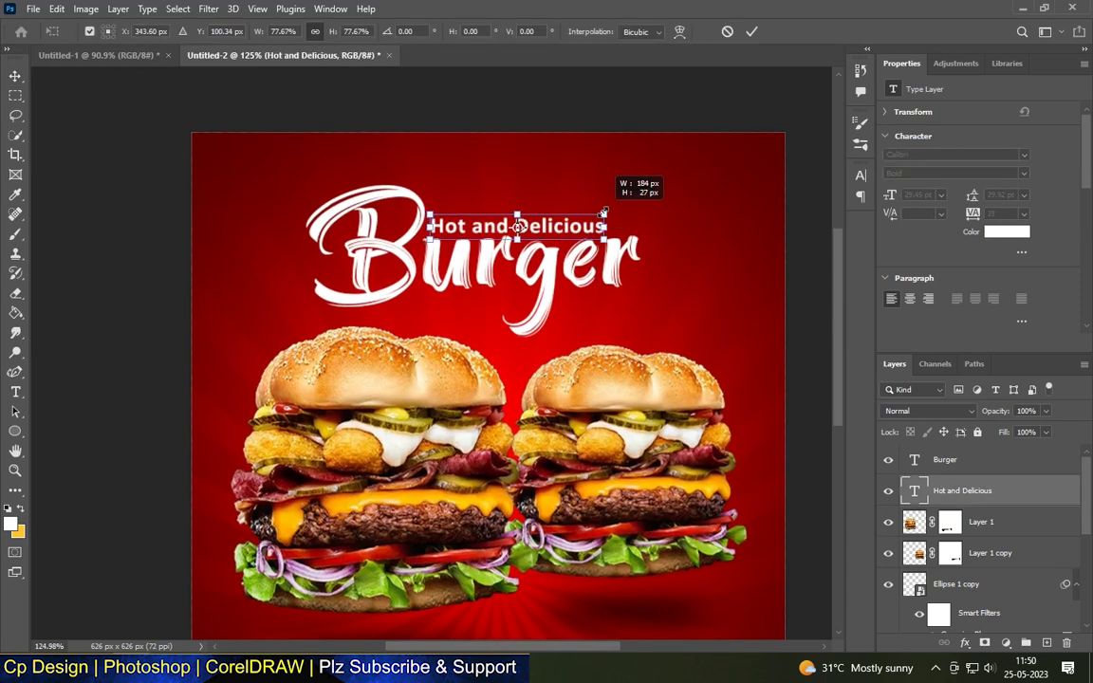
key("Return")
left_click(1024, 213)
Step: Set the tagline's tracking to 50 and move it above 'Burger'
left_click(1012, 360)
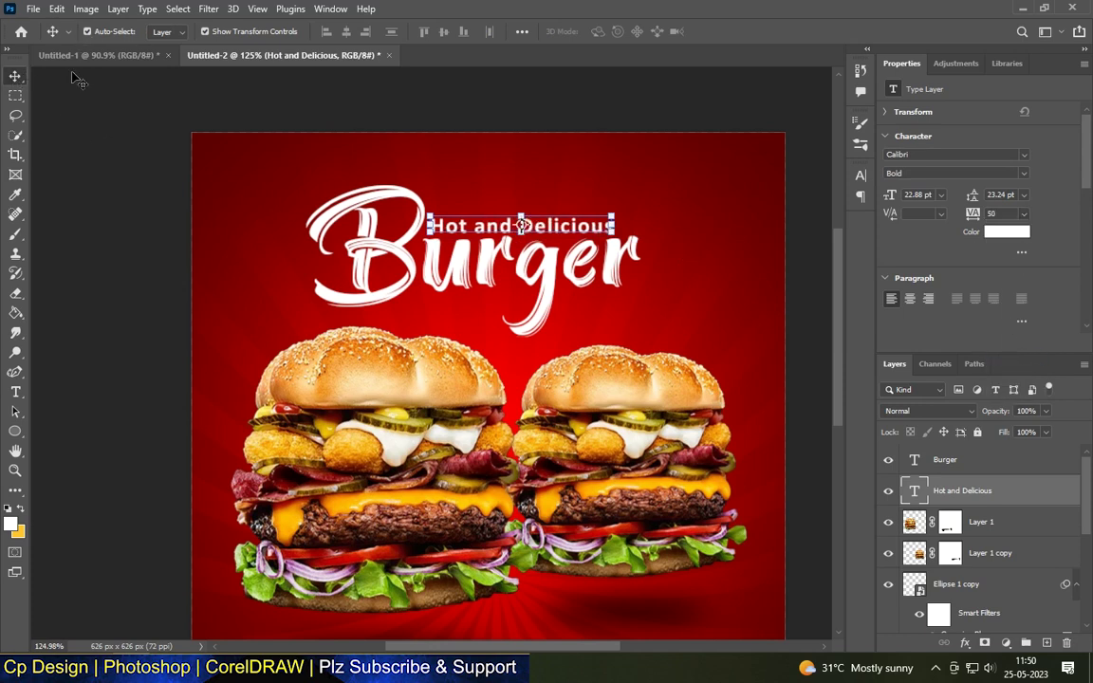
left_click_drag(521, 225, 427, 194)
scroll(317, 178, "down", 2)
left_click(734, 319)
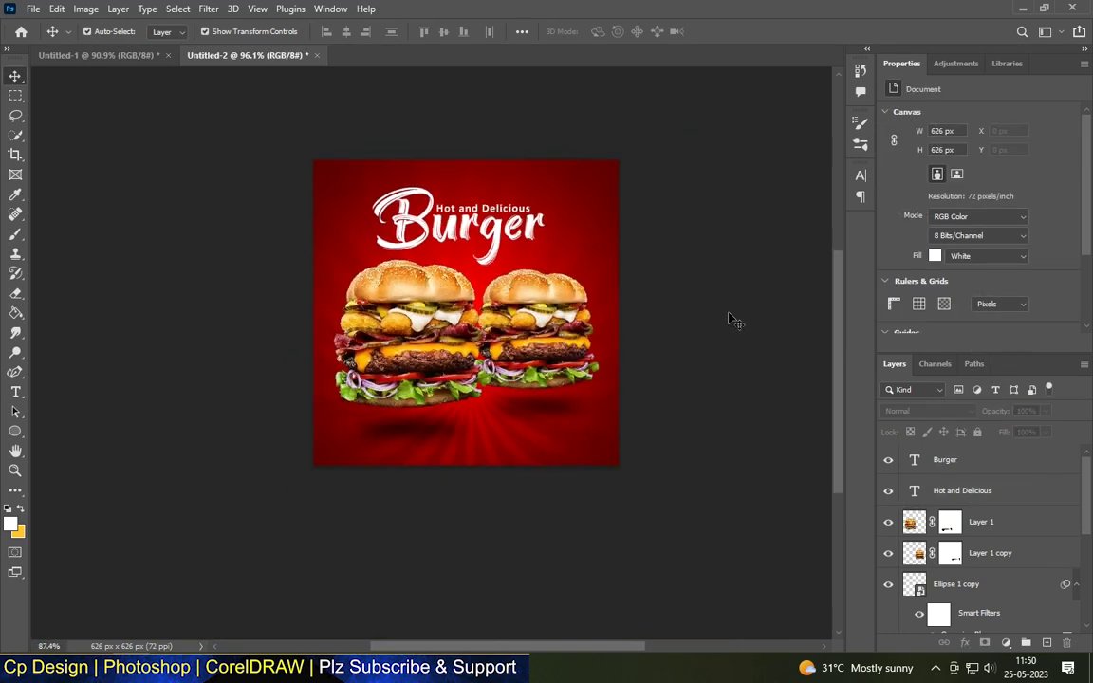
key("t")
scroll(504, 228, "up", 3)
Step: Type 'In The Town' beside Burger, enlarge it about 269%, and place it below
left_click(503, 218)
scroll(504, 227, "down", 1)
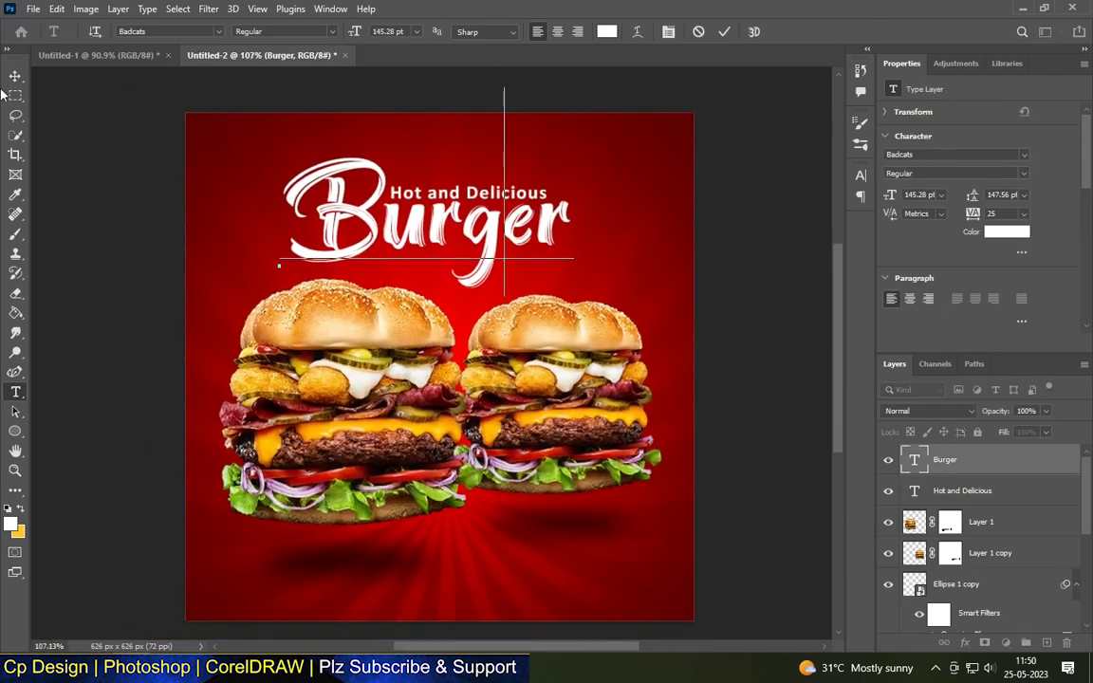
key("Escape")
left_click(626, 272)
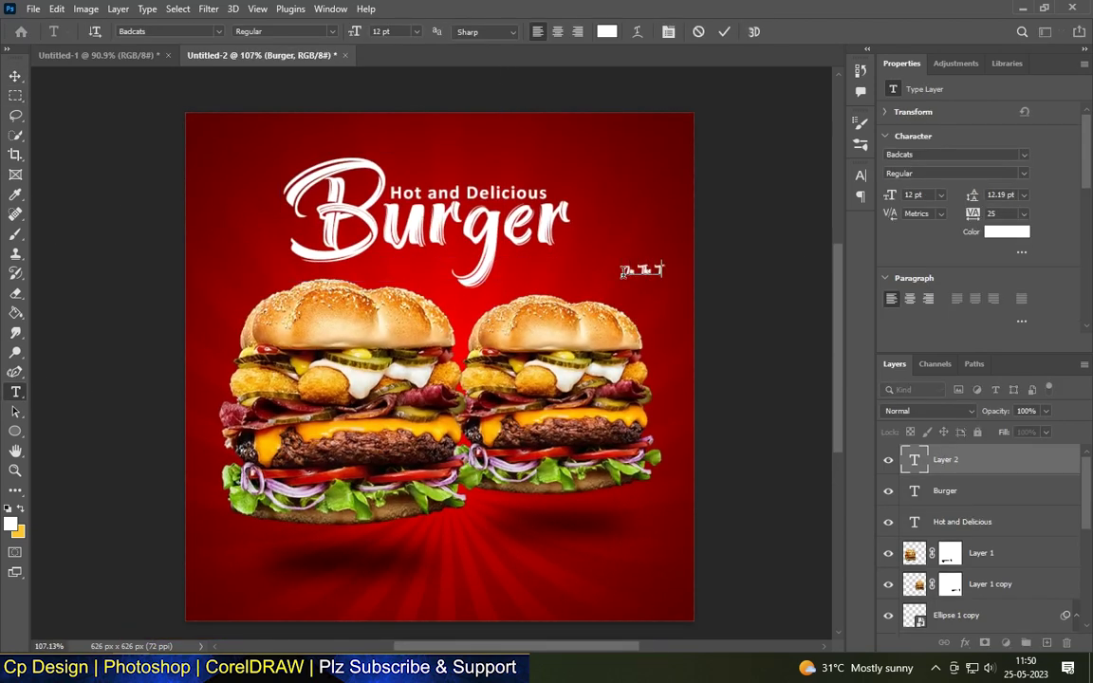
type("In The Town")
key("ctrl+Return")
key("ctrl+t")
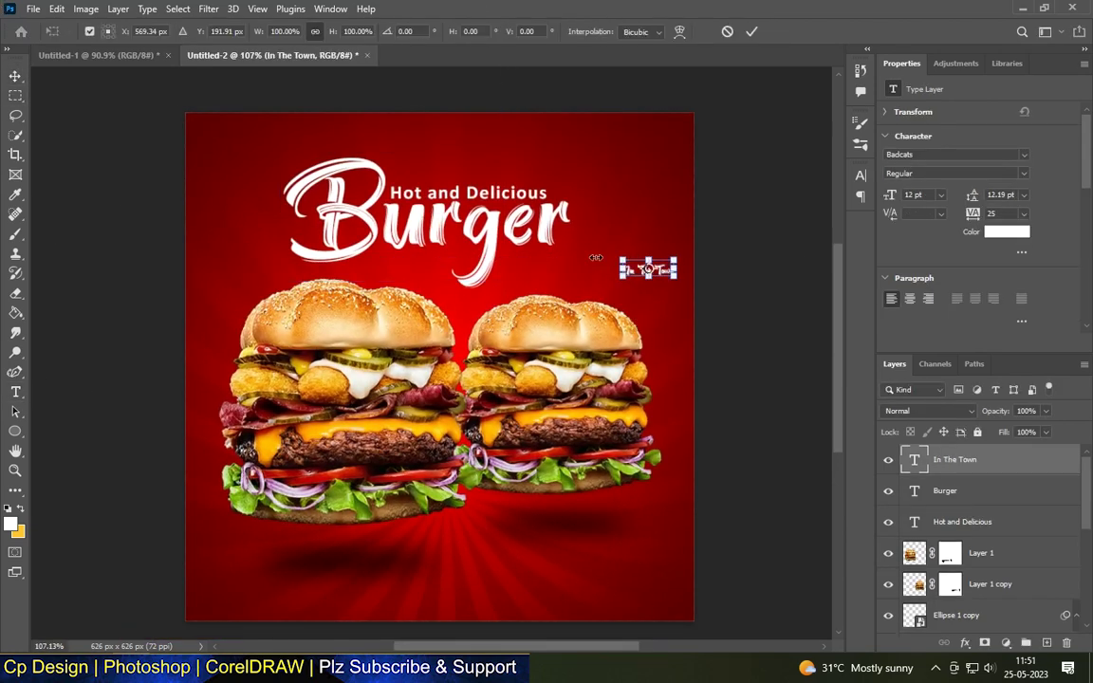
left_click_drag(622, 265, 522, 206)
left_click_drag(588, 220, 570, 258)
key("Return")
Step: Set 'In The Town' to Beauty NauraDemo, scale it to about 64%, and move it under Burger
left_click(1024, 154)
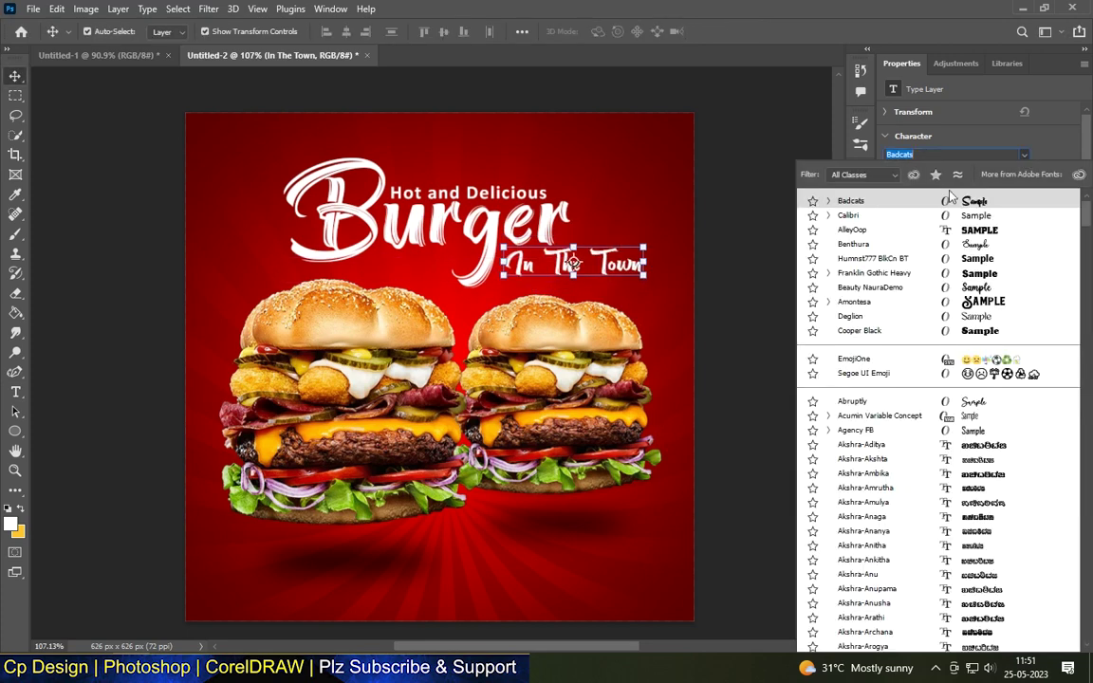
left_click(835, 213)
left_click(1024, 153)
left_click(835, 283)
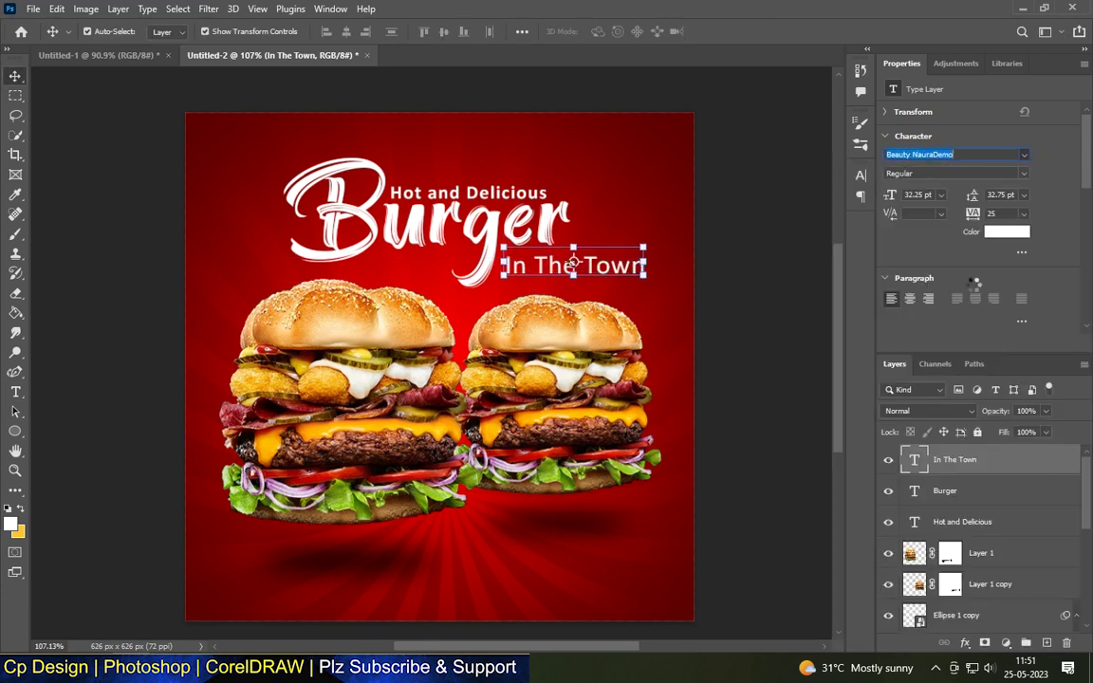
scroll(578, 241, "up", 3)
key("ctrl+t")
left_click_drag(679, 256, 617, 249)
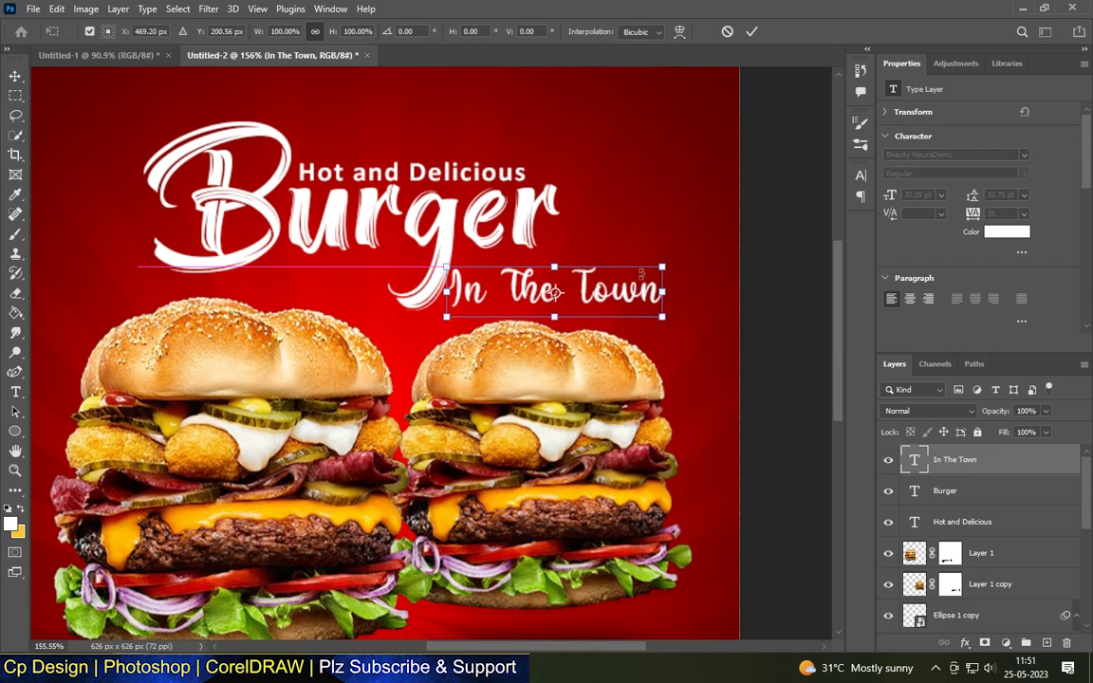
mouse_move(537, 258)
left_mouse_down()
mouse_move(557, 283)
mouse_move(359, 283)
left_mouse_up()
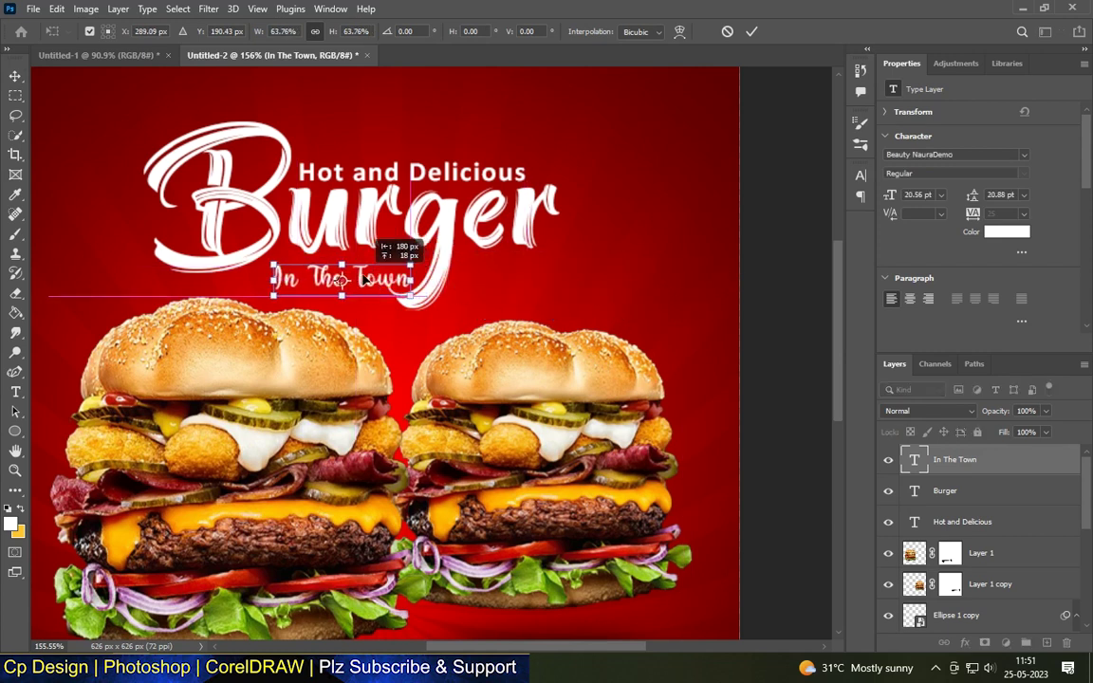
key("Return")
Step: Apply the Benthura font, nudge 'In The Town' into place, and fit the poster in view
left_click(1024, 155)
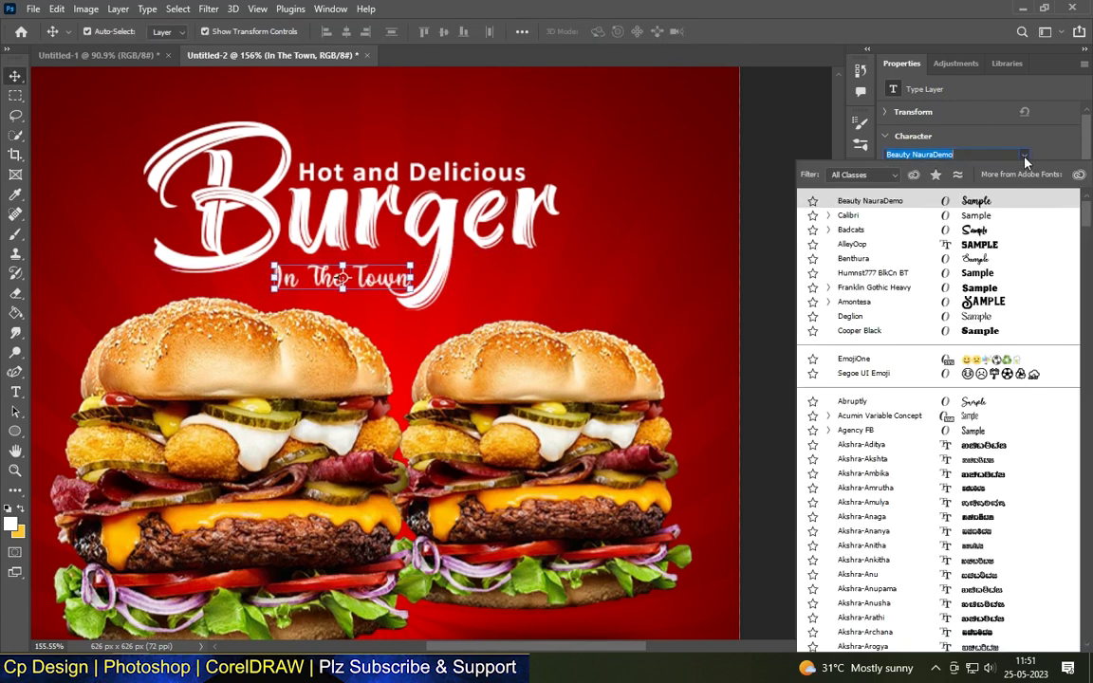
left_click(959, 258)
scroll(377, 299, "up", 2)
left_click_drag(361, 283, 372, 283)
key("ctrl+0")
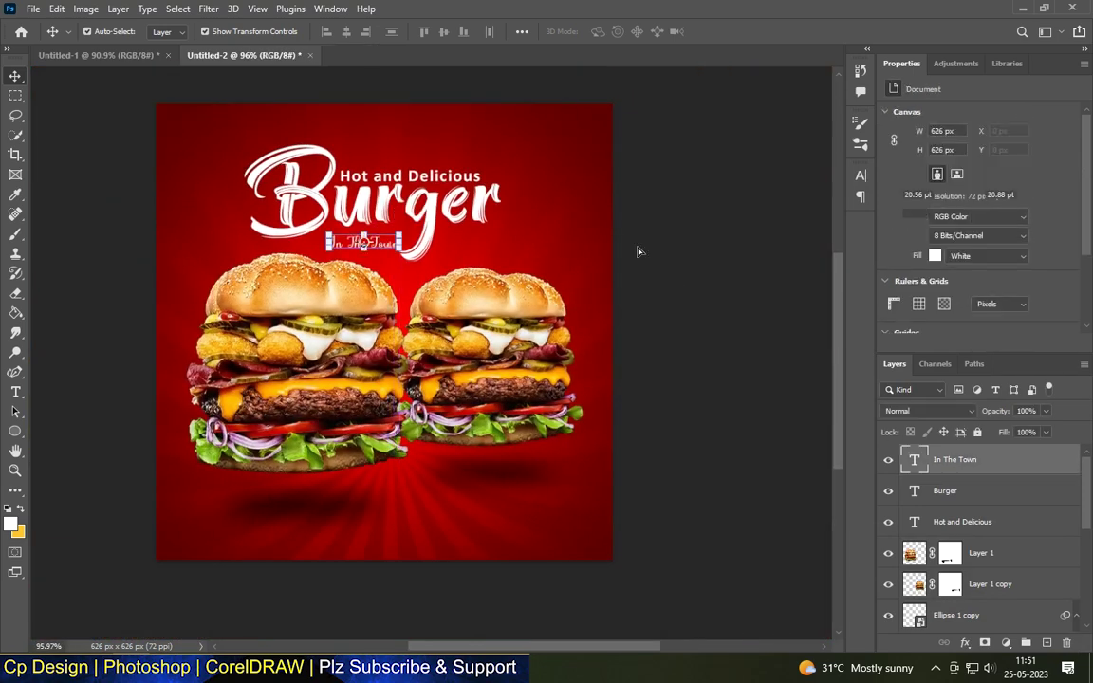
scroll(627, 304, "up", 2)
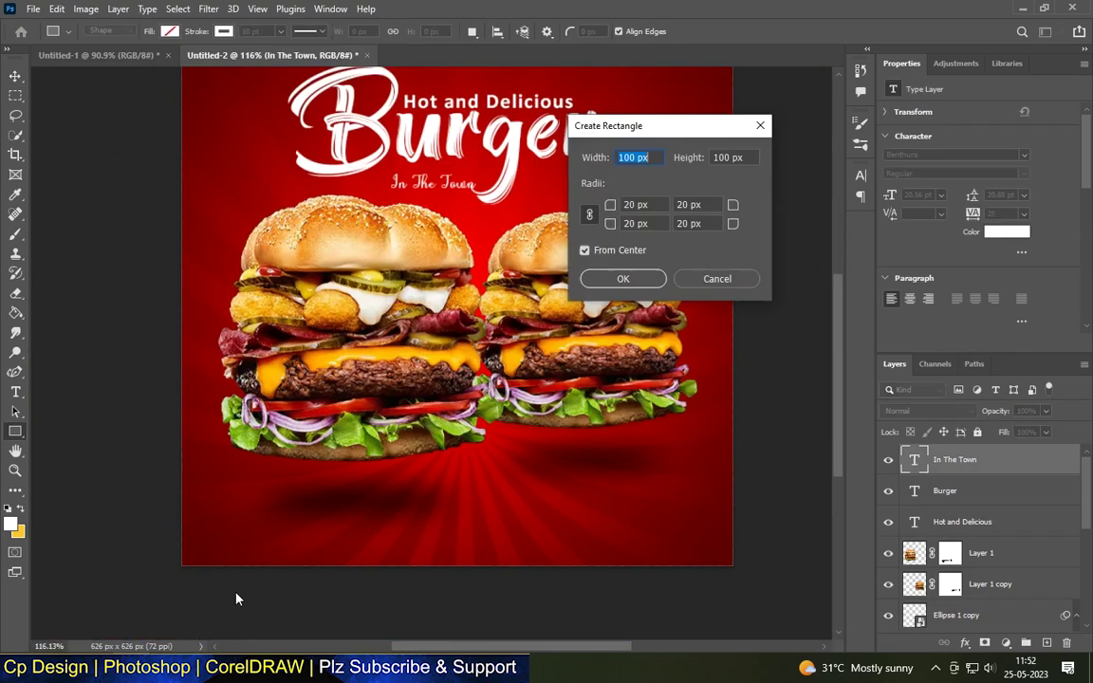
Step: Draw a 192 × 48 px dark red rectangle and move it to the bottom-left
left_click(760, 125)
left_click(169, 32)
left_click_drag(131, 495, 320, 525)
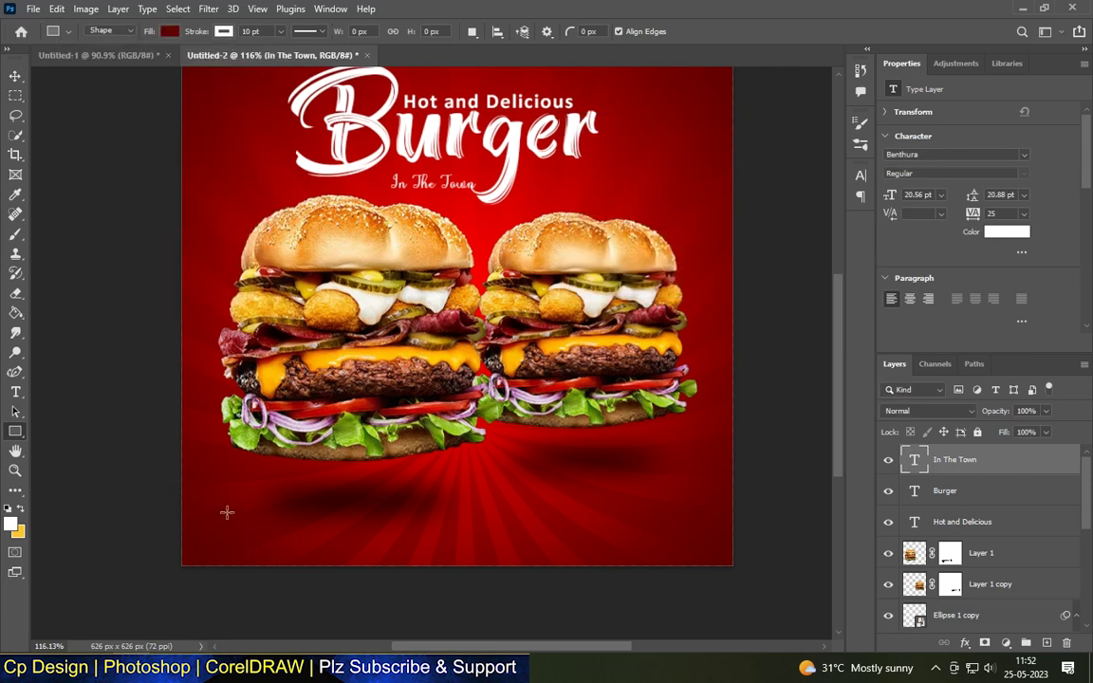
key("v")
left_click_drag(225, 509, 356, 507)
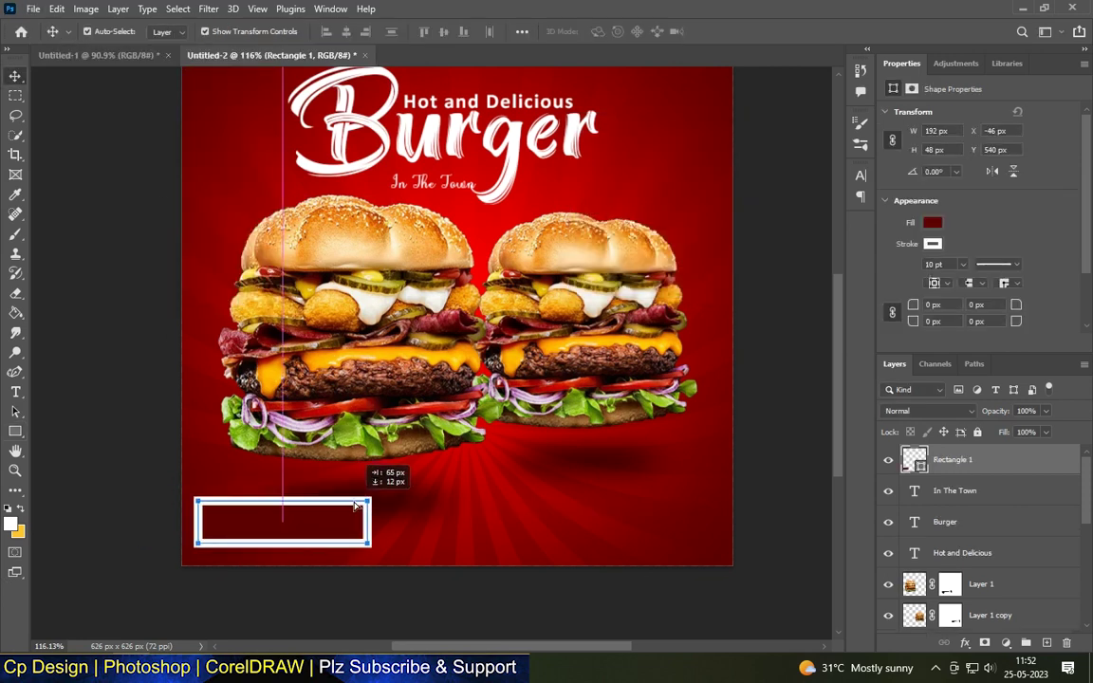
Step: Rasterize the rectangle shape layer
left_click(15, 431)
left_click(114, 31)
left_click(15, 214)
left_click(284, 528)
key("Return")
Step: Give the rectangle a near-black red #2d0505 Color Overlay layer style
key("v")
scroll(322, 446, "down", 2)
scroll(322, 446, "up", 3)
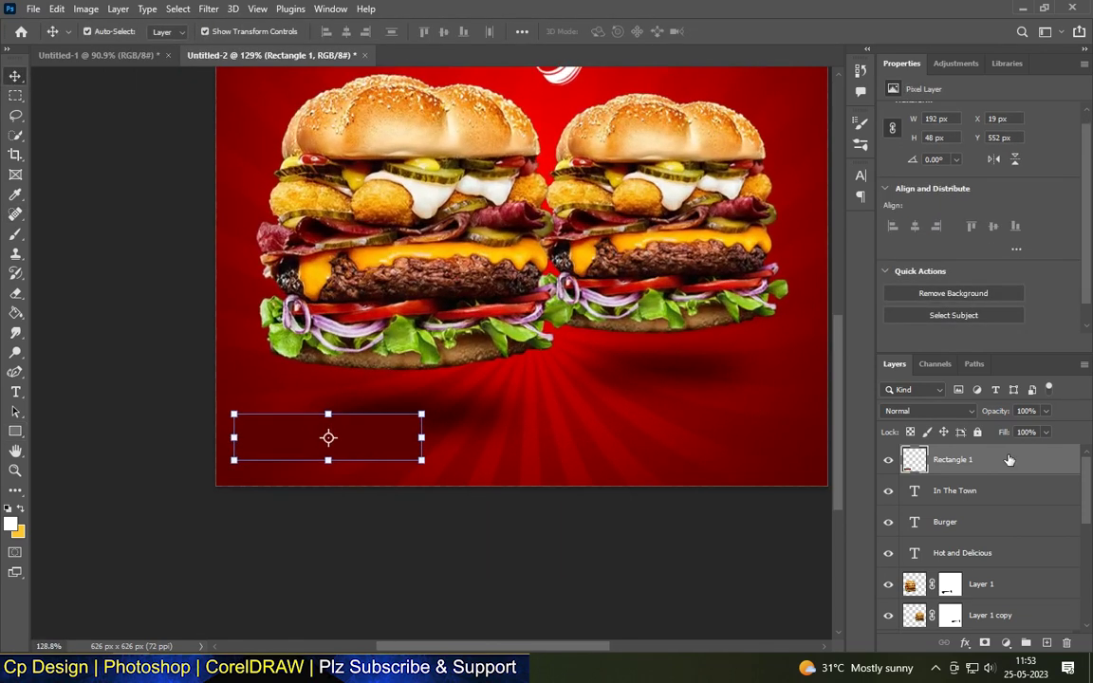
double_click(1008, 459)
left_click(531, 313)
left_click(857, 161)
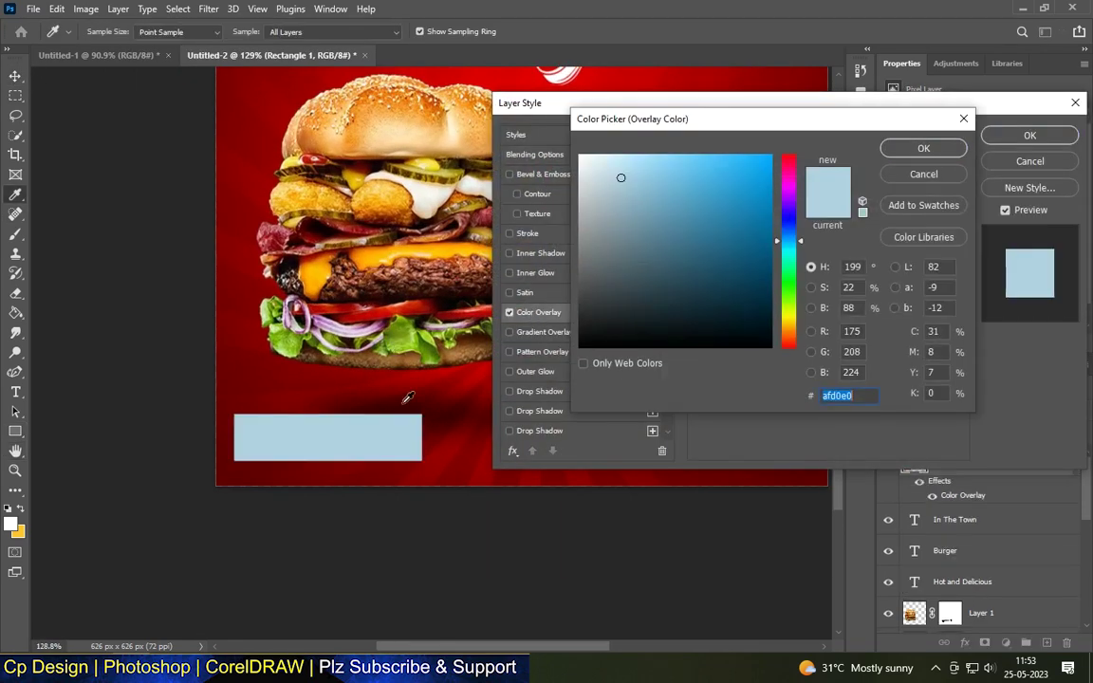
left_click(383, 398)
left_click_drag(676, 284, 751, 313)
left_click(945, 152)
key("Return")
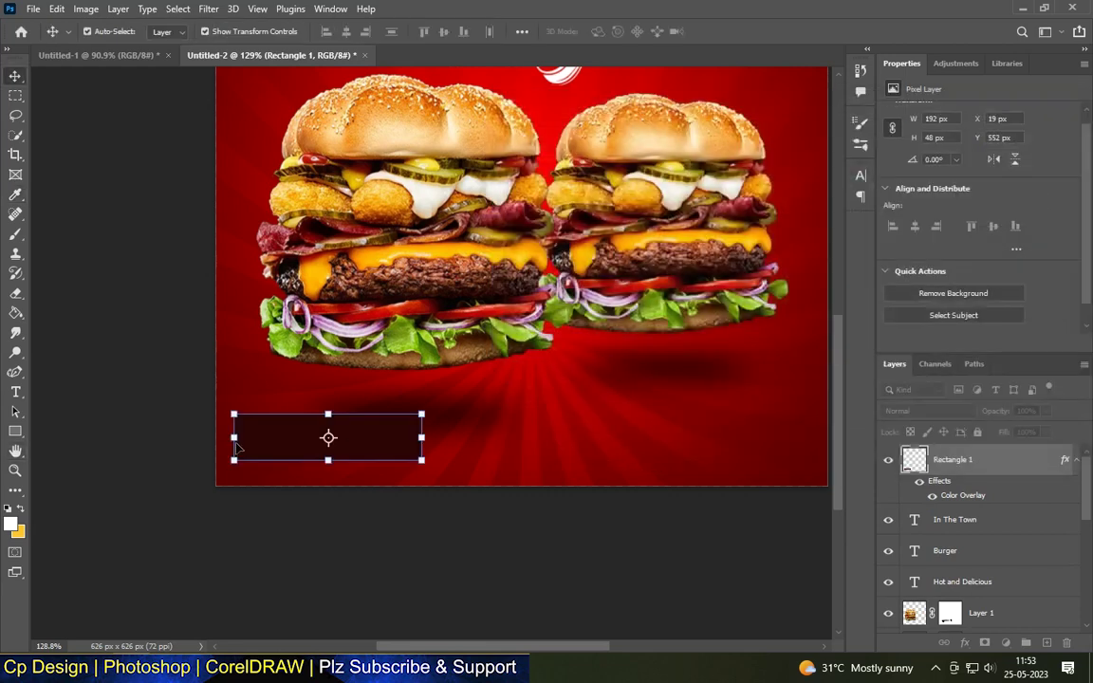
Step: Begin a text label inside the dark rectangle
key("u")
scroll(317, 423, "up", 3)
left_click(322, 425)
left_click(760, 126)
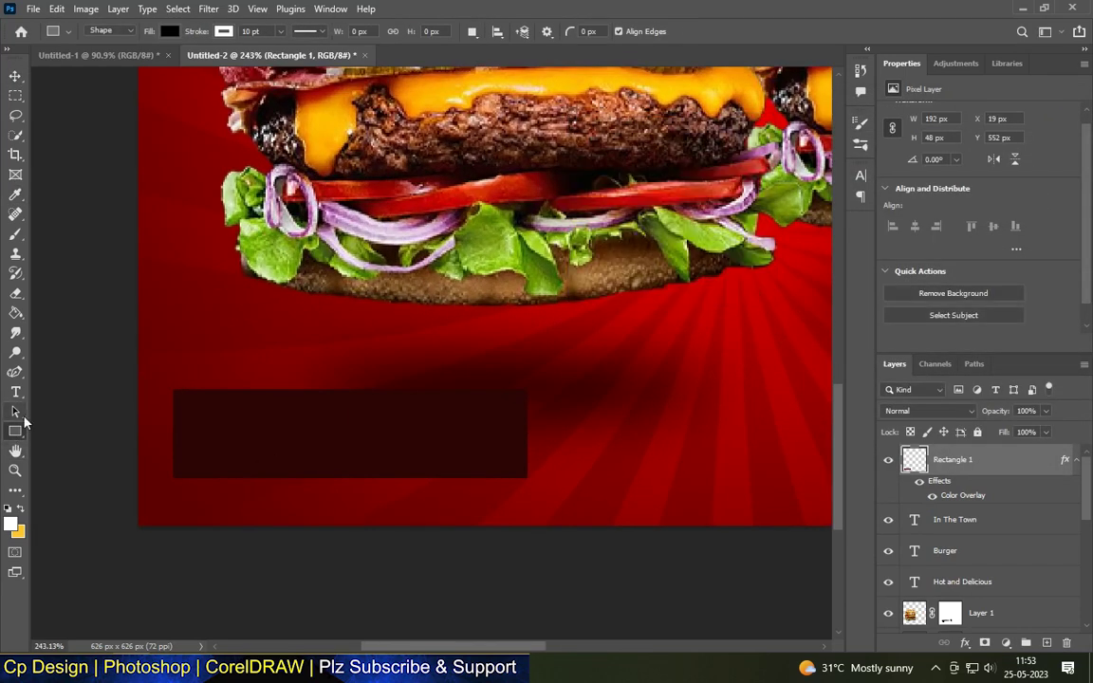
left_click(16, 392)
left_click(224, 427)
type("Order Now")
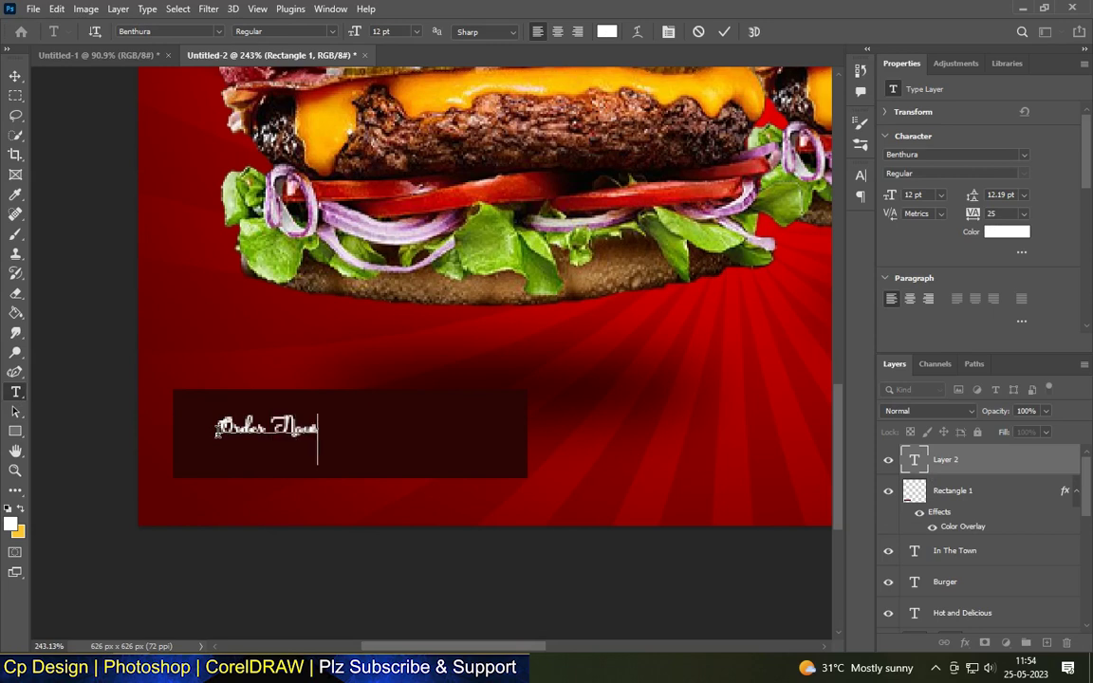
type("r Now")
Step: Commit the 'Order Now' text and enlarge it over the dark bar
scroll(366, 402, "down", 2)
key("ctrl+Return")
key("ctrl+t")
mouse_move(317, 424)
left_mouse_down()
mouse_move(405, 378)
mouse_move(386, 433)
left_mouse_up()
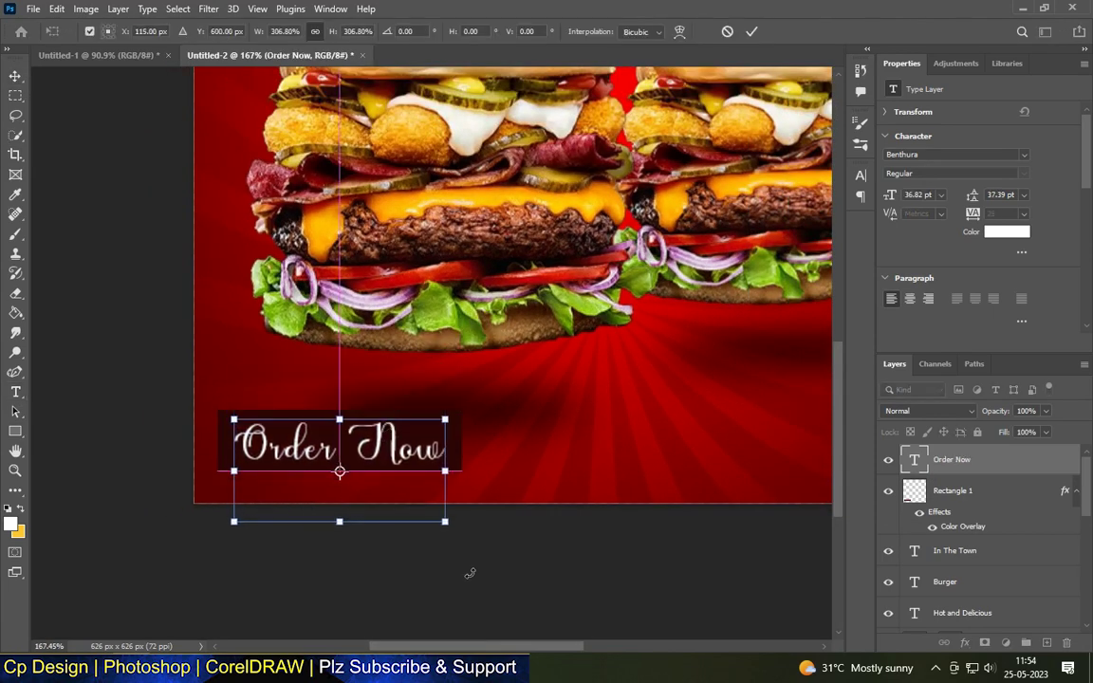
key("Return")
Step: Set 'Order Now' to the Beauty NauraDemo script font, choosing a bolder style
left_click(918, 155)
left_click(854, 219)
key("Down")
scroll(347, 441, "up", 1)
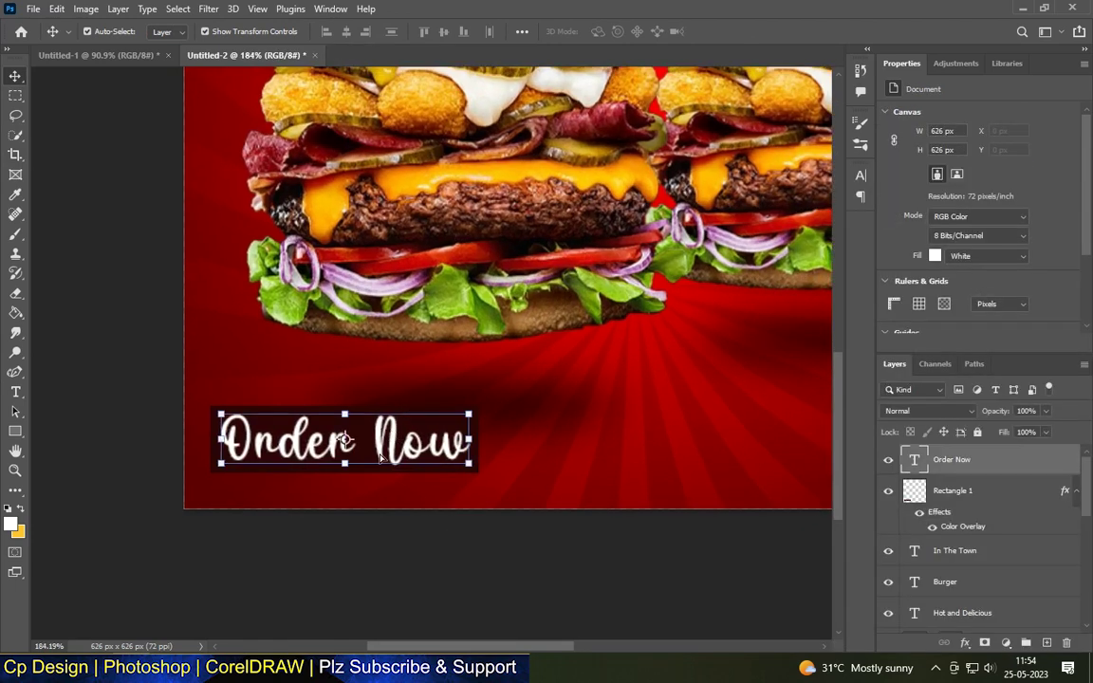
left_click(323, 511)
Step: Resize 'Order Now' so it fits within the dark bar
scroll(322, 510, "down", 3)
scroll(451, 520, "up", 1)
left_click(367, 422)
key("ctrl+t")
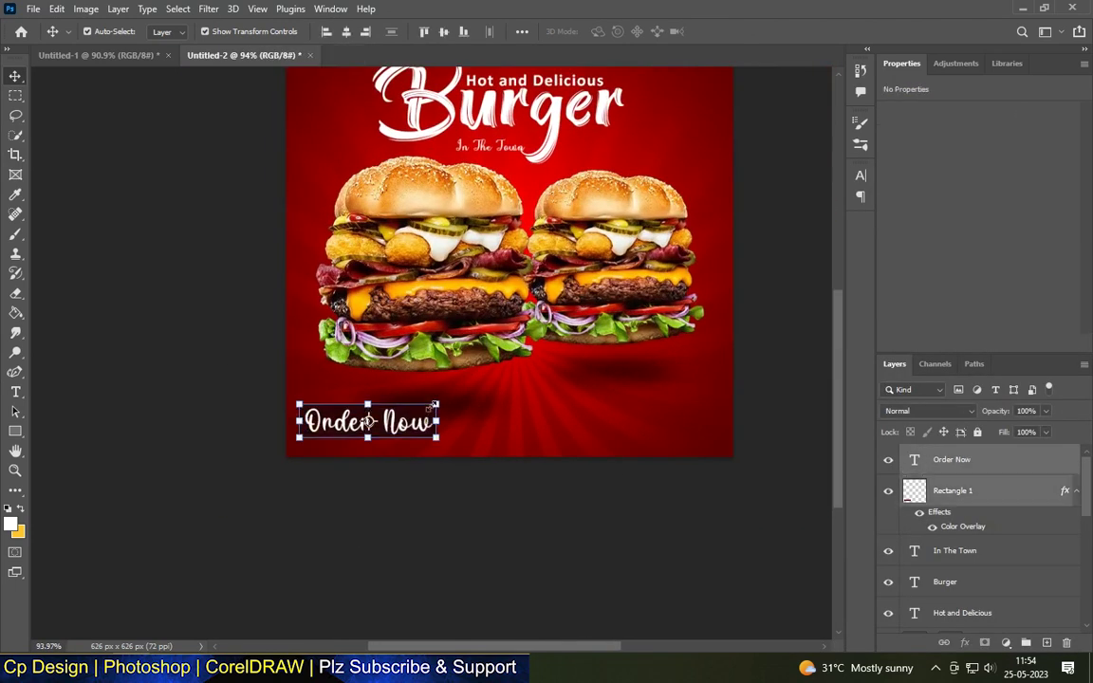
left_click_drag(368, 398, 368, 408)
left_click(471, 520)
scroll(489, 201, "down", 2)
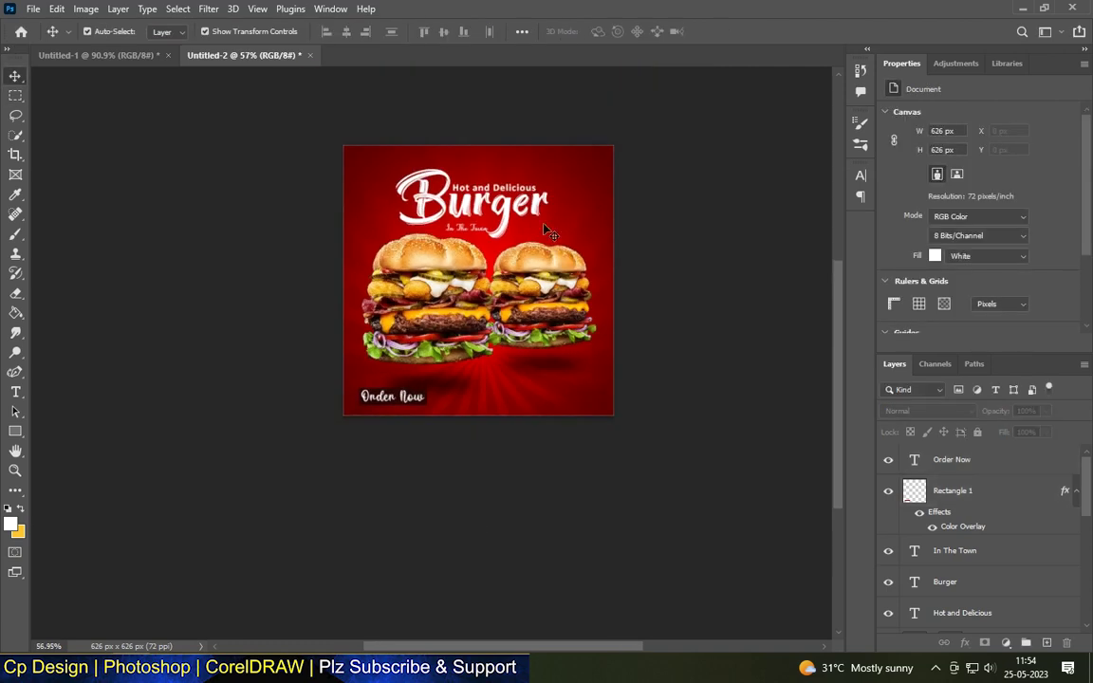
scroll(703, 368, "up", 1)
Step: Begin a new text line at the poster's bottom-right
key("t")
scroll(603, 486, "up", 3)
left_click(547, 463)
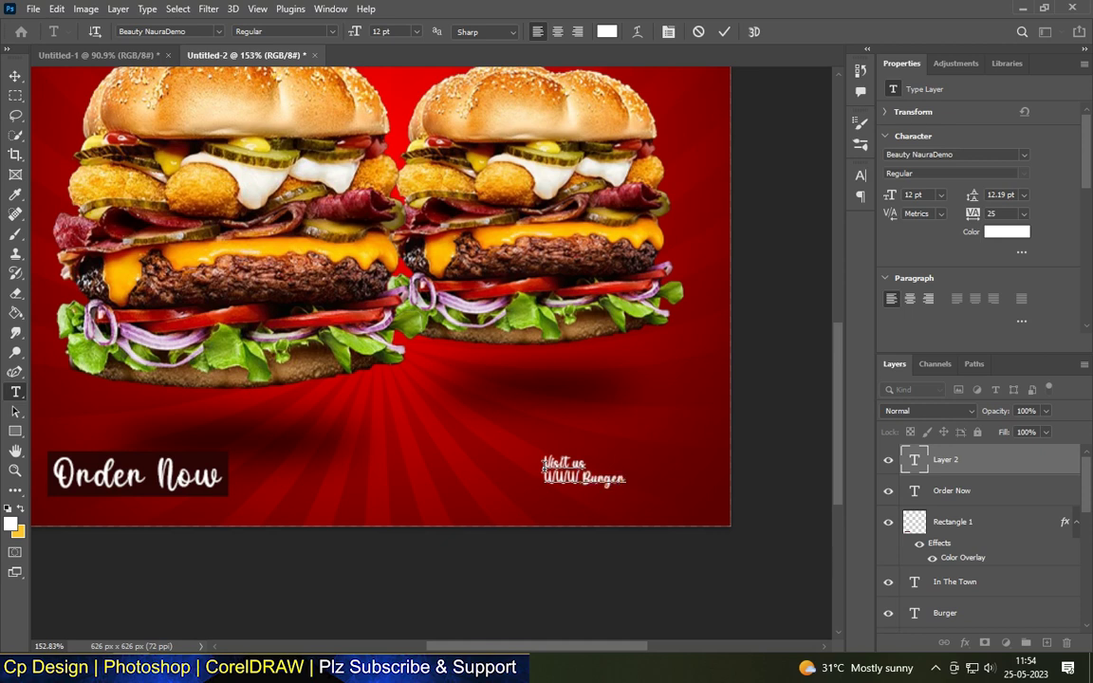
key("ctrl+r")
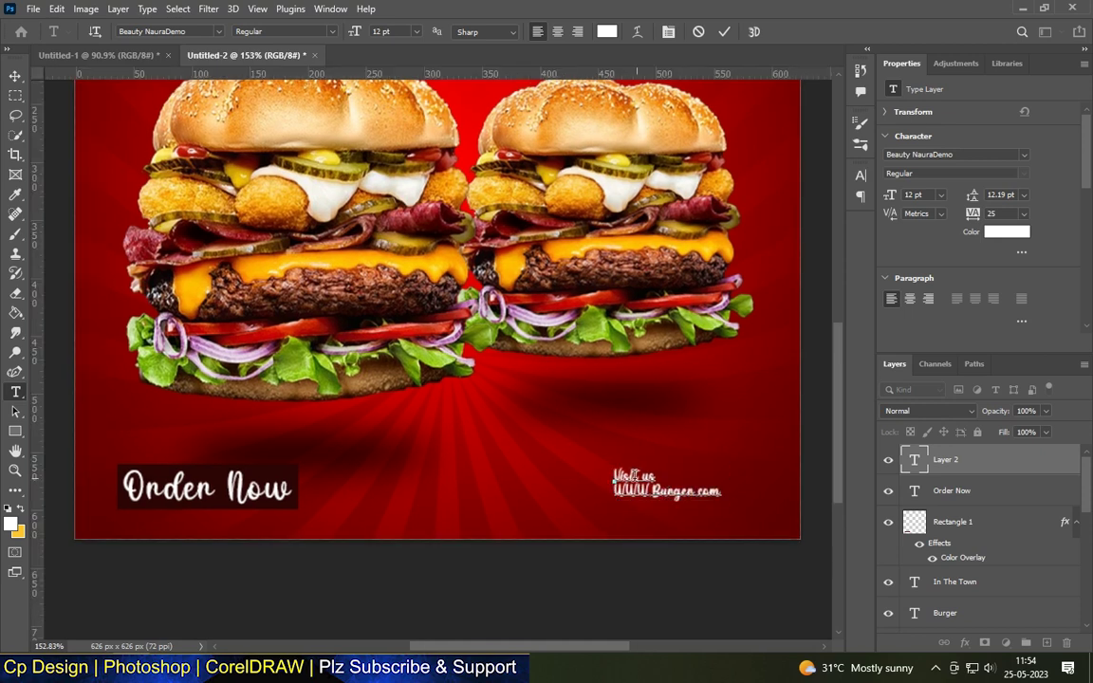
left_click(13, 78)
left_click_drag(722, 468, 745, 468)
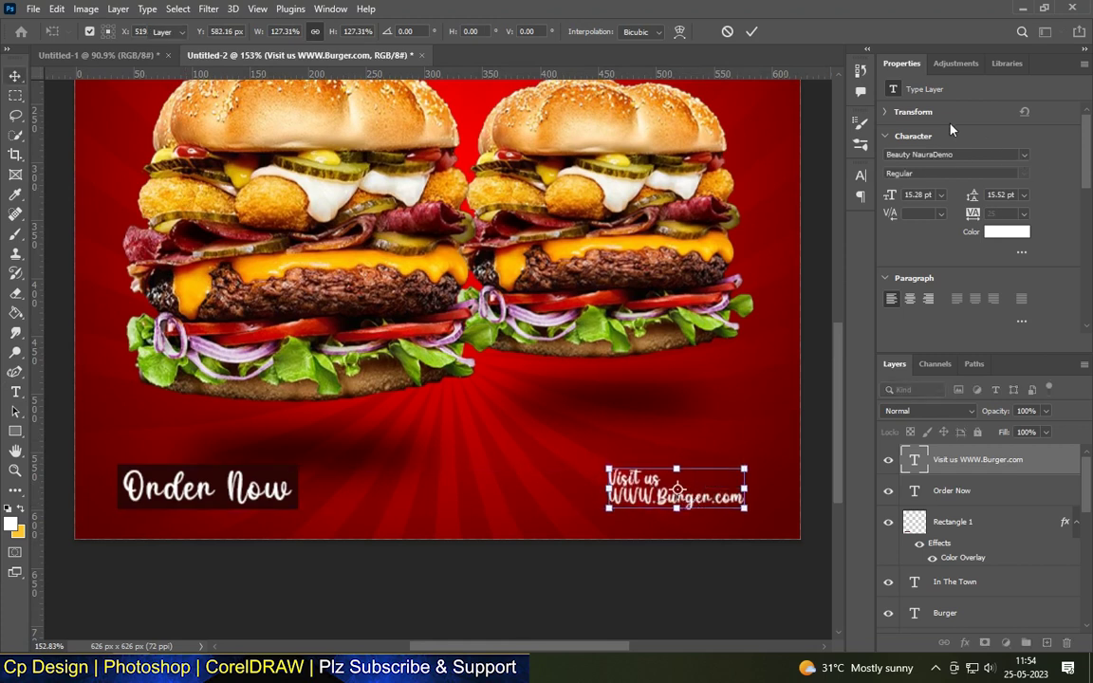
left_click(959, 154)
left_click(852, 238)
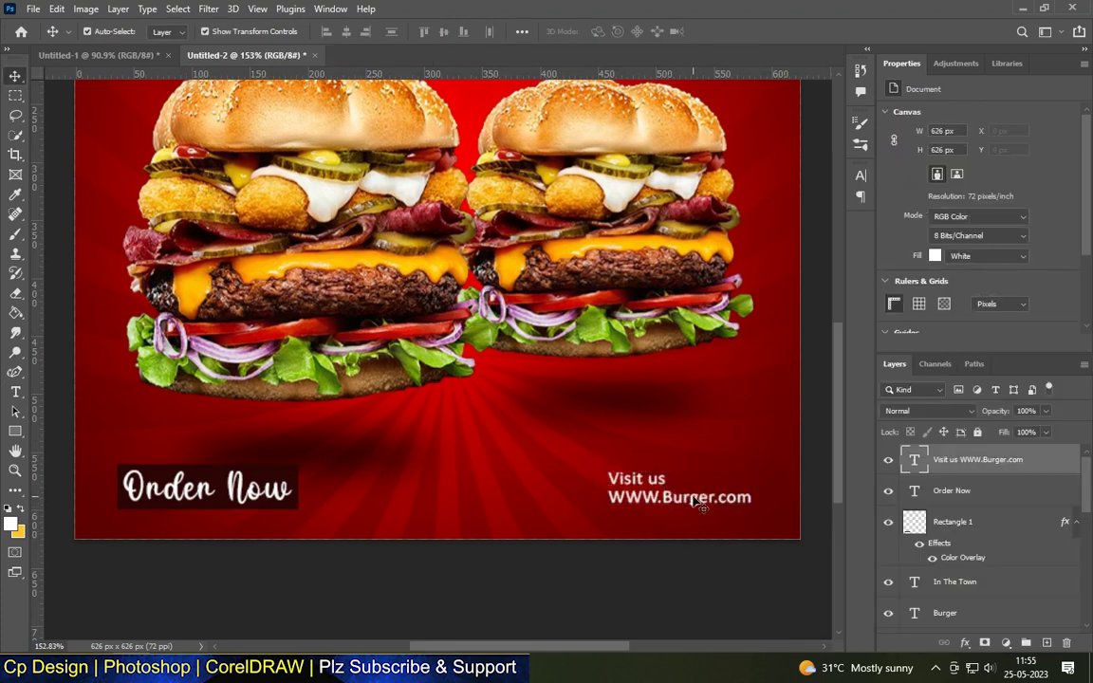
Step: Deselect the website text and select the 'In The Town' layer
scroll(589, 563, "down", 4)
left_click(747, 392)
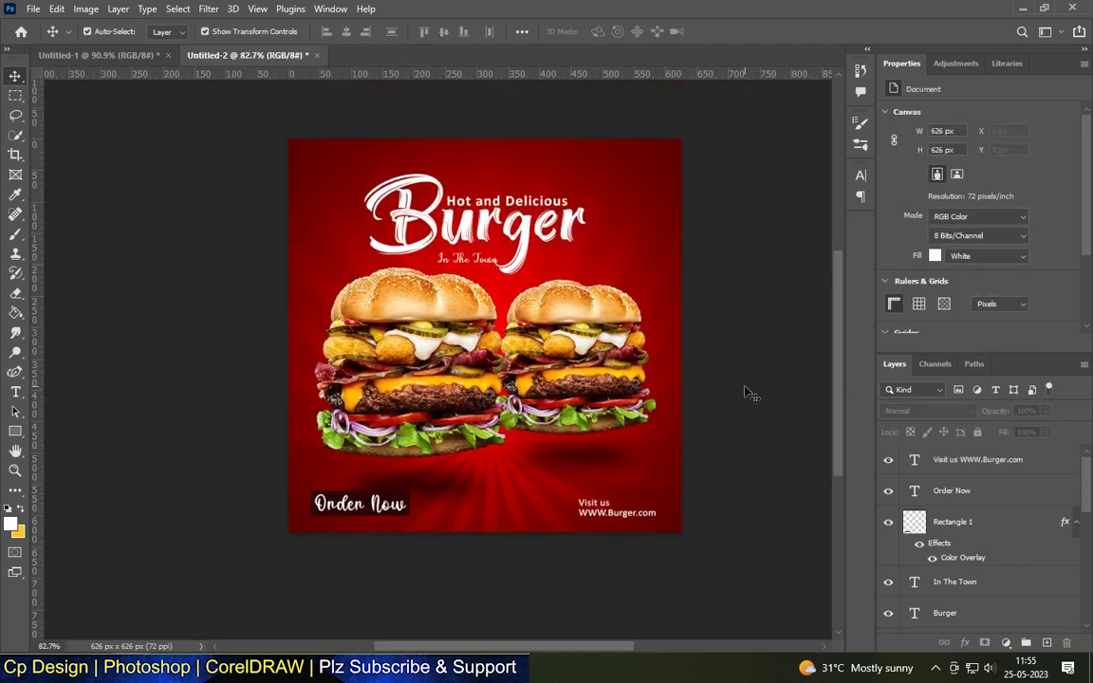
scroll(509, 146, "up", 3)
left_click(438, 313)
Step: Change the 'In The Town' font to Calibri
left_click(1025, 158)
left_click(853, 212)
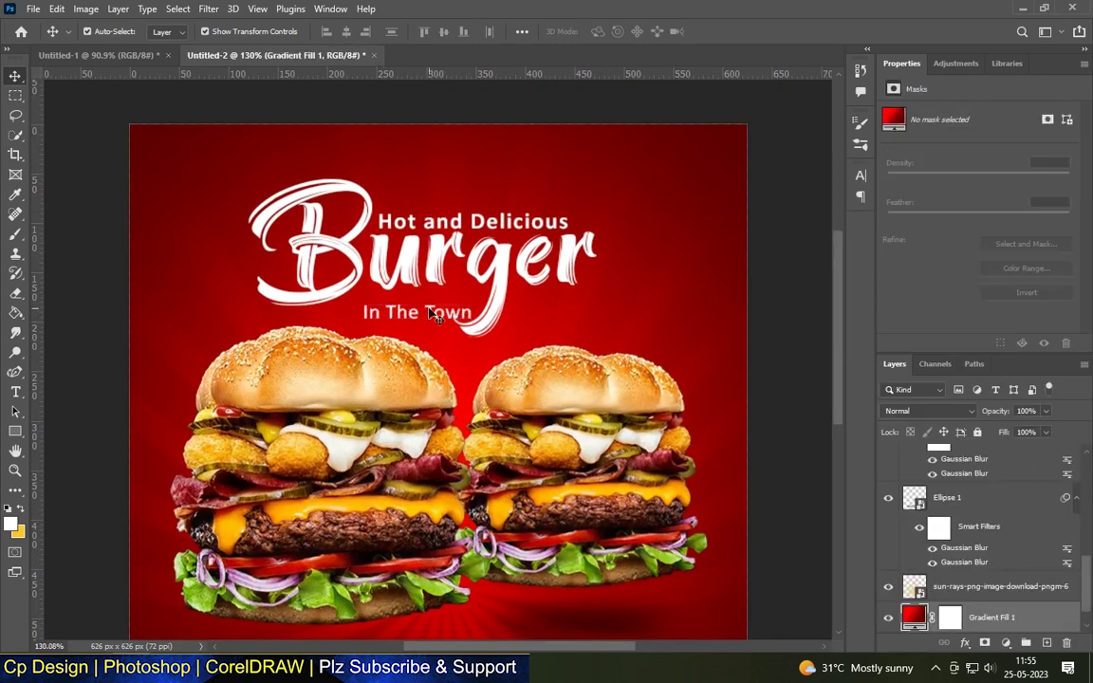
scroll(627, 284, "down", 3)
left_click(623, 291)
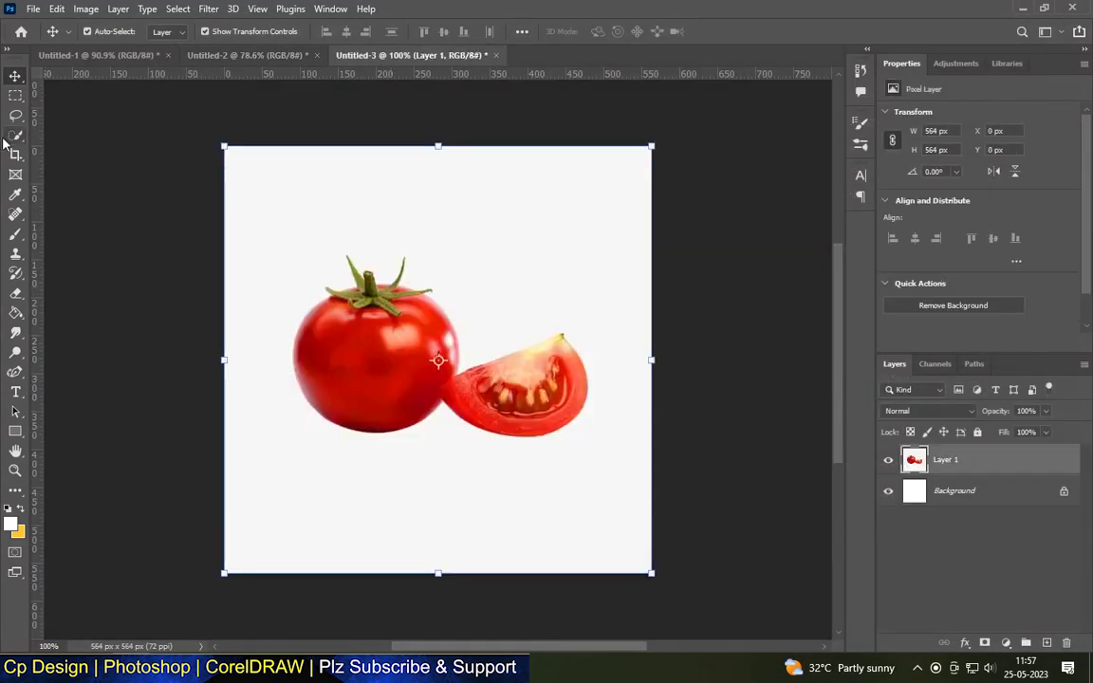
Step: Copy the tomato into the poster's bottom-right corner, behind the website text
key("w")
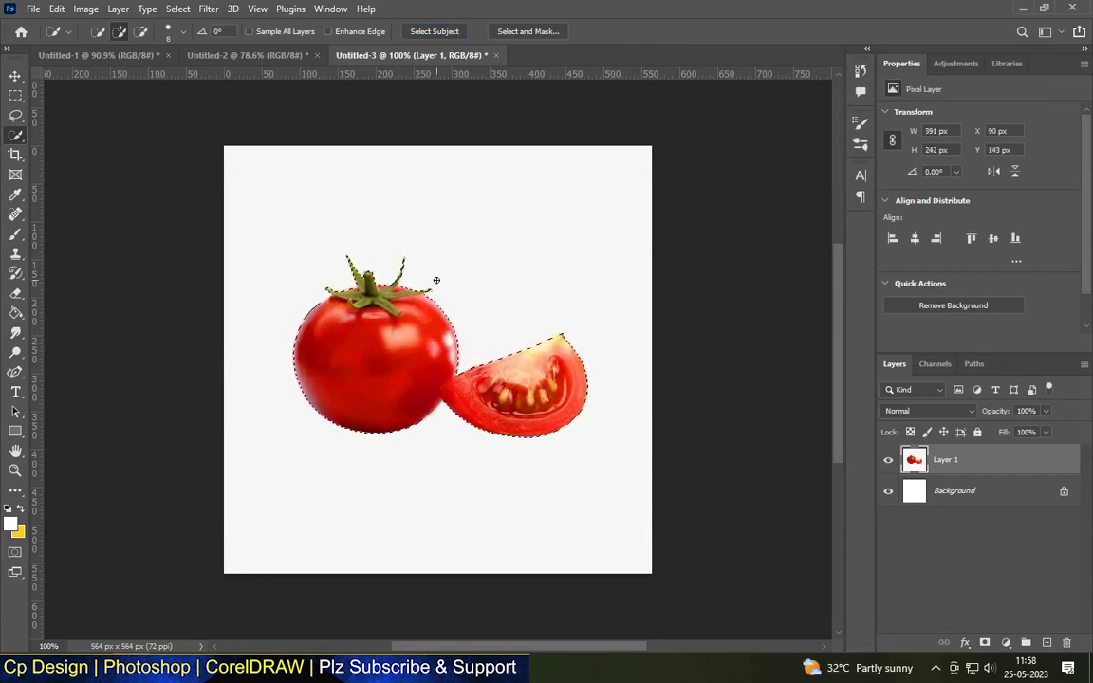
key("ctrl+j")
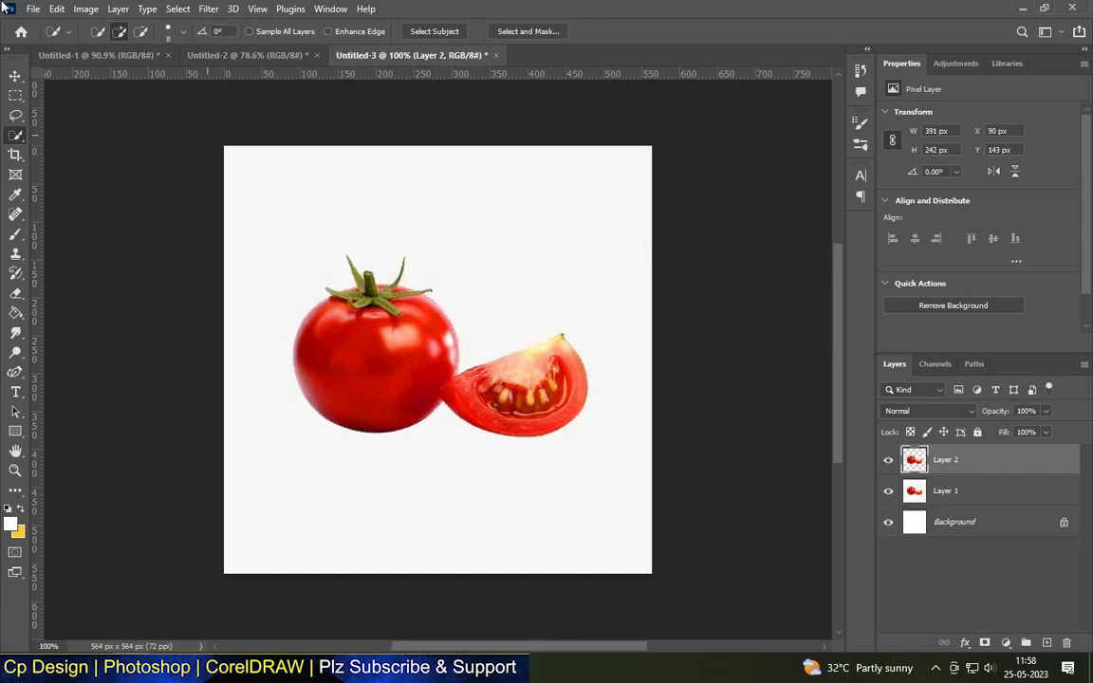
key("v")
left_click(888, 460, "alt")
mouse_move(452, 377)
left_mouse_down()
mouse_move(199, 106)
mouse_move(609, 480)
left_mouse_up()
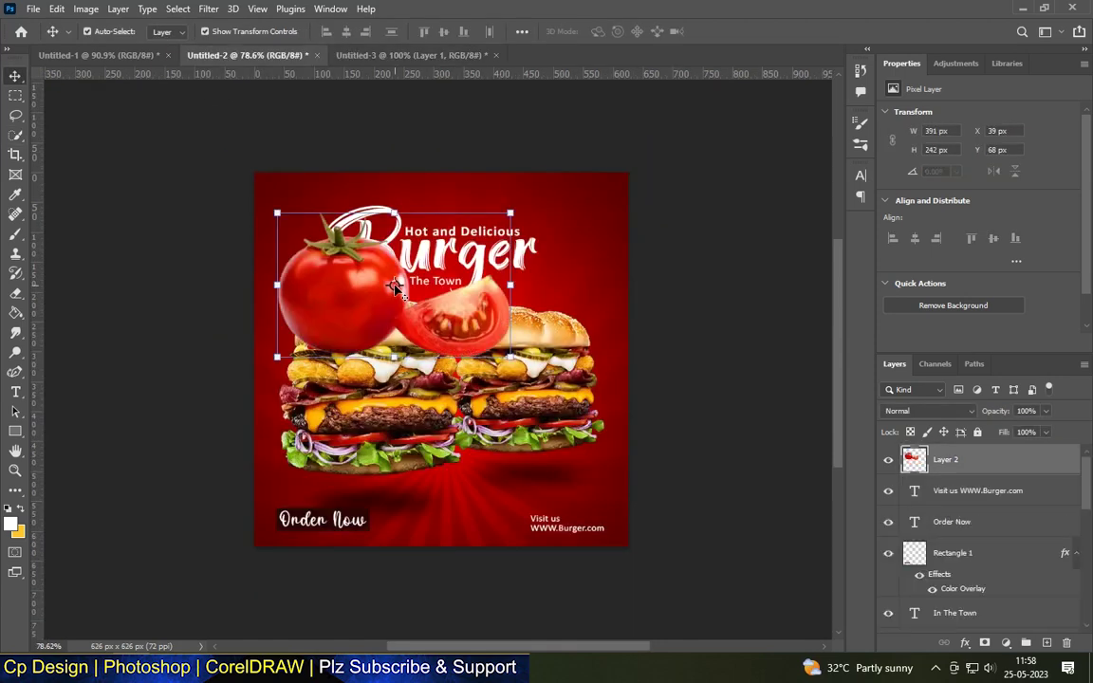
left_click_drag(608, 480, 585, 552)
key("ctrl+bracketleft")
key("ctrl+bracketleft")
Step: Apply a Motion Blur filter to the tomato
scroll(621, 532, "up", 2)
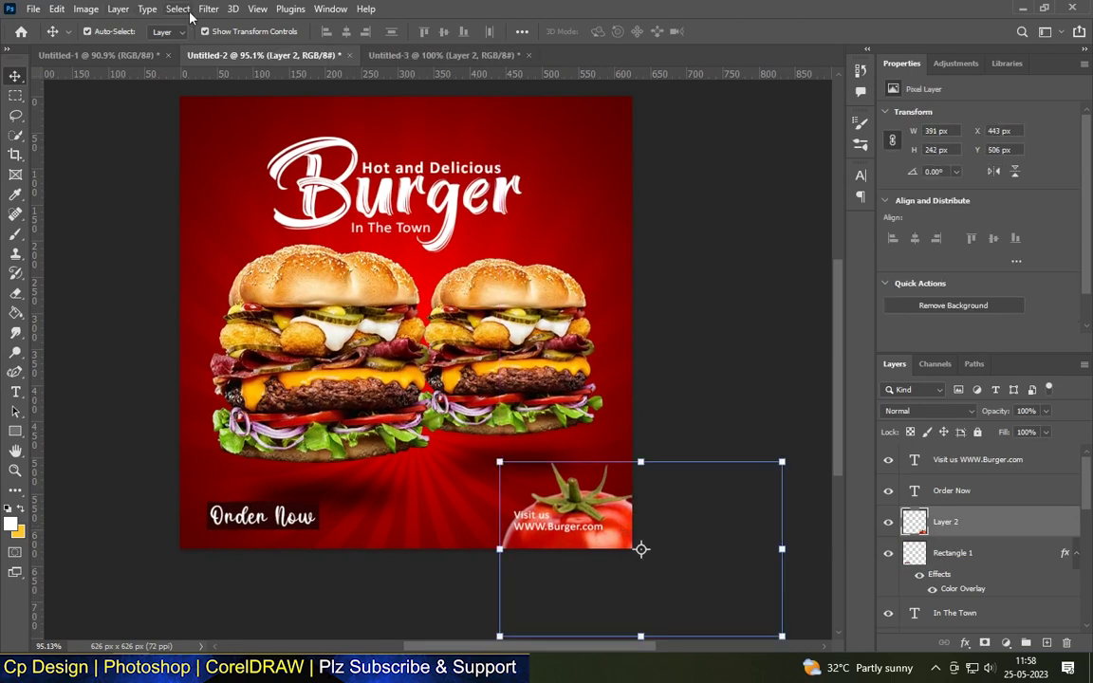
left_click(209, 8)
left_click(431, 289)
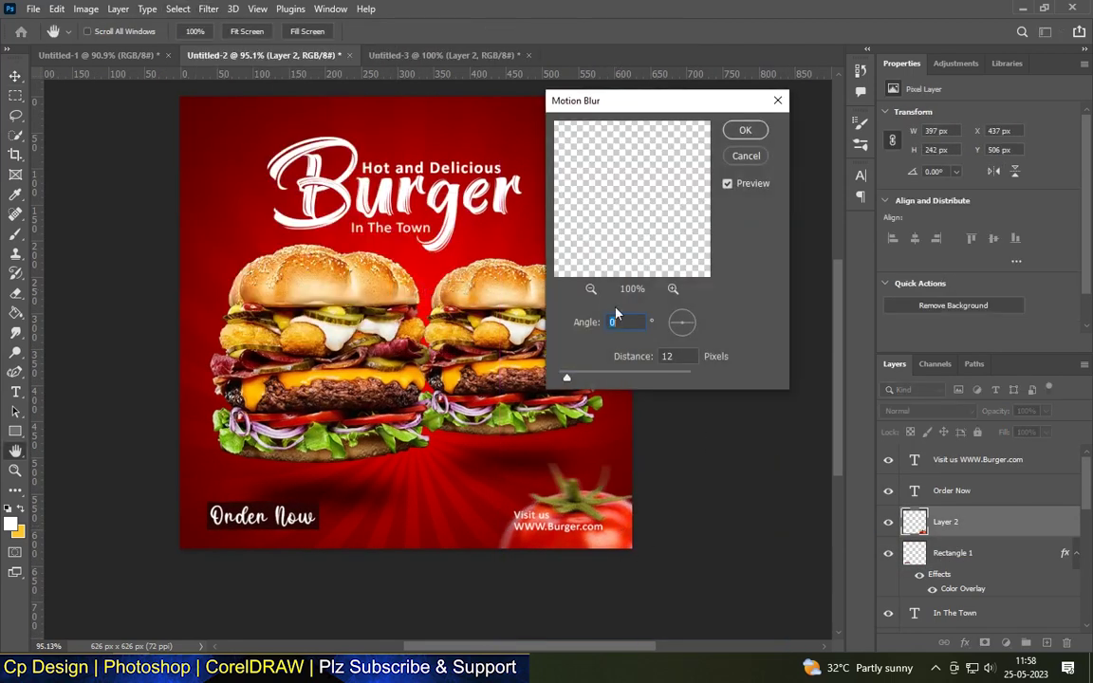
left_click(746, 130)
key("v")
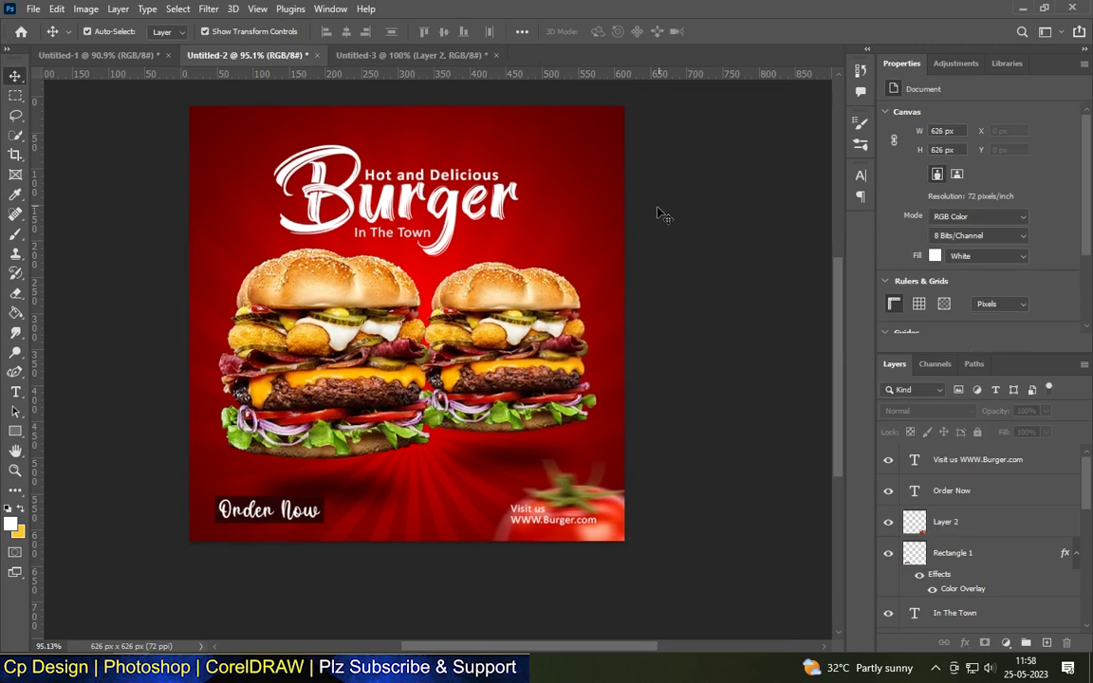
scroll(442, 392, "down", 1)
Step: Paste the onion slice as Layer 3 and size it into the poster's top-right corner
key("ctrl+v")
left_click_drag(417, 410, 608, 185)
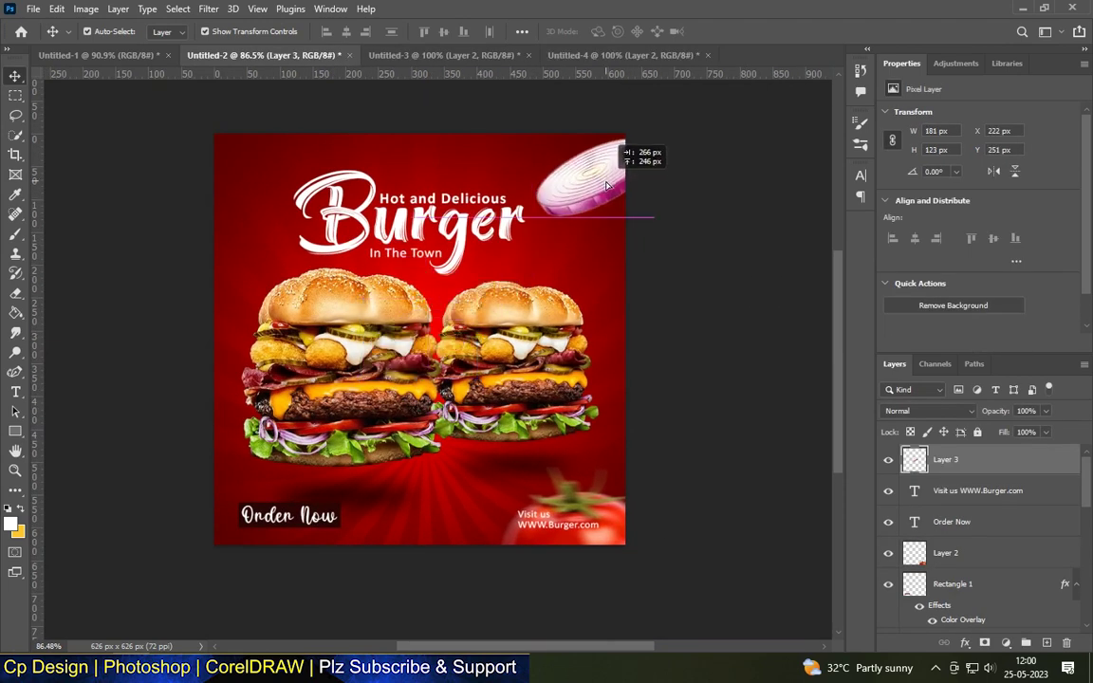
left_click_drag(653, 137, 622, 225)
left_click(756, 268)
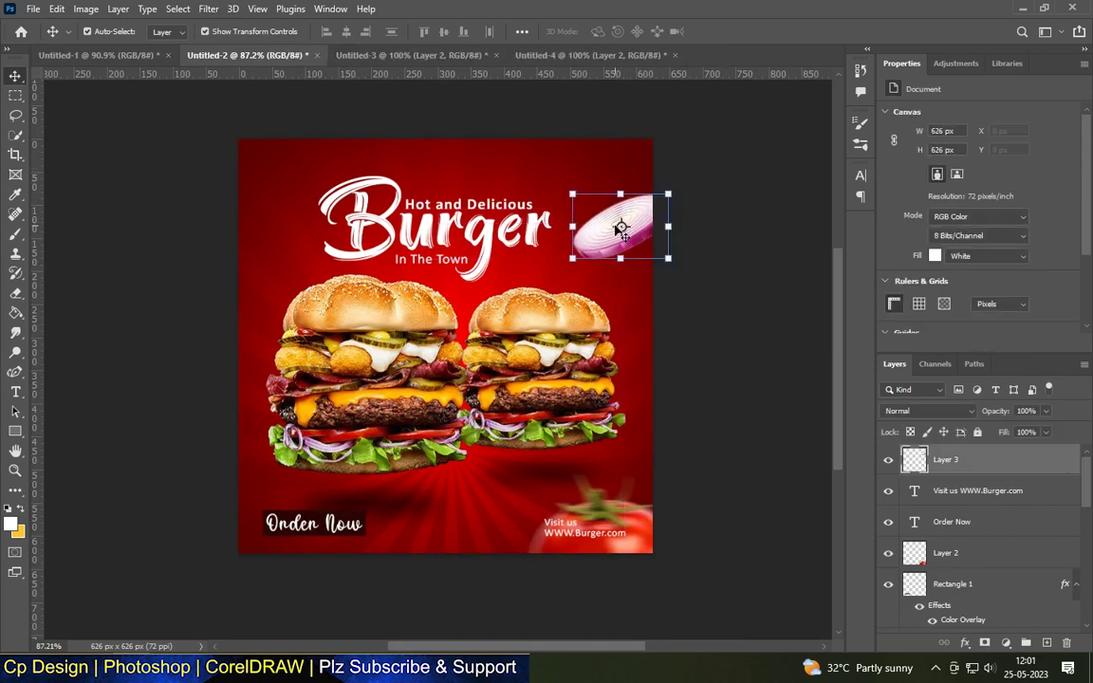
left_click(746, 427)
Step: Apply a Motion Blur to the onion slice
left_click(619, 226)
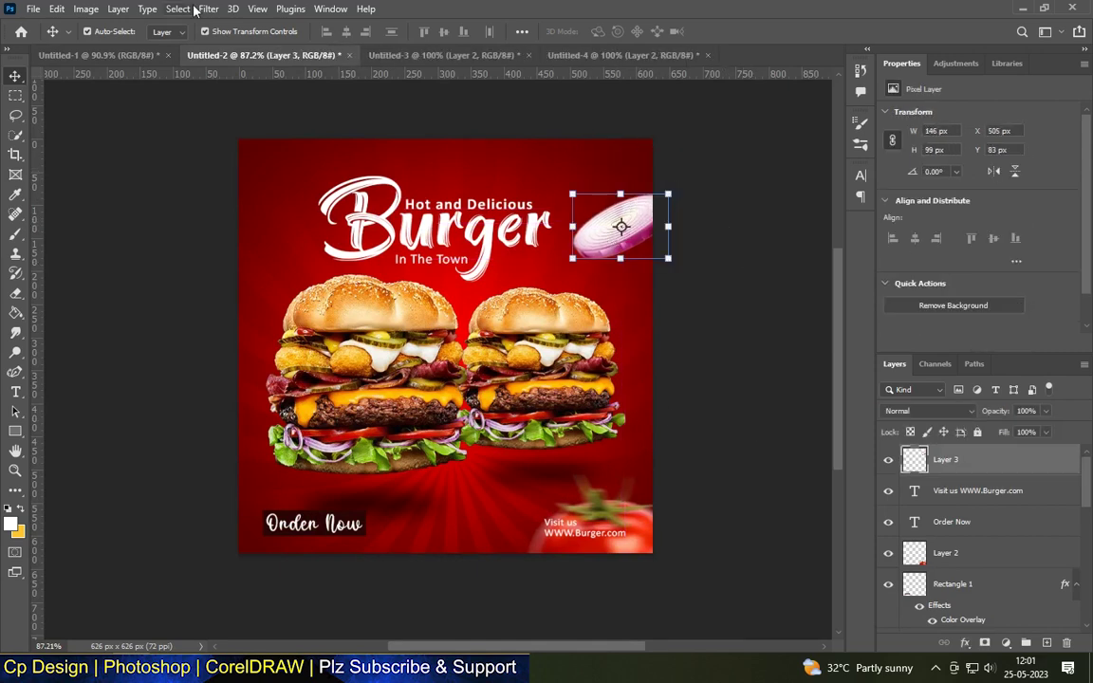
left_click(207, 9)
left_click(434, 285)
left_click_drag(640, 95, 811, 126)
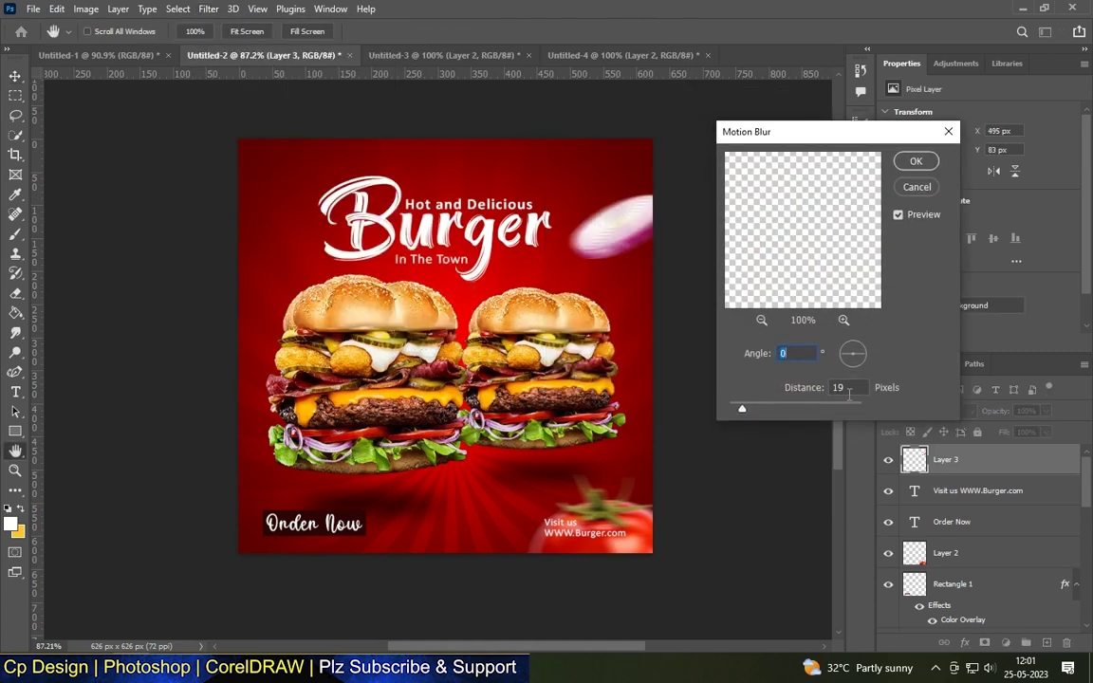
key("Return")
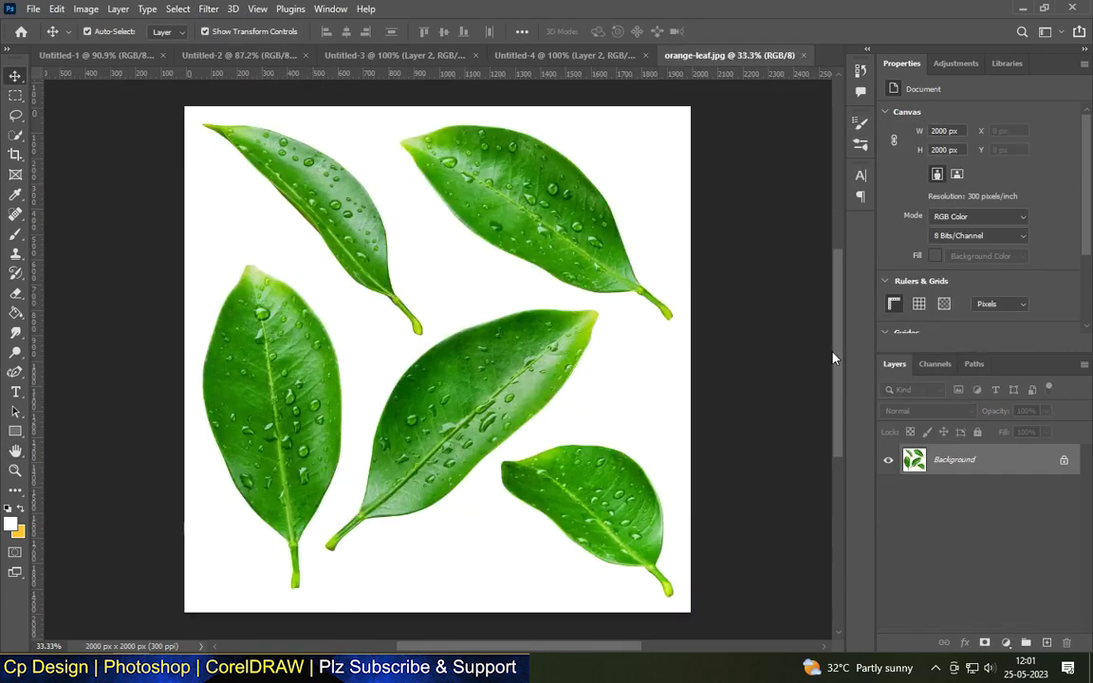
Step: Copy the five leaves onto Layer 1 and hide the white Background
key("w")
key("ctrl+j")
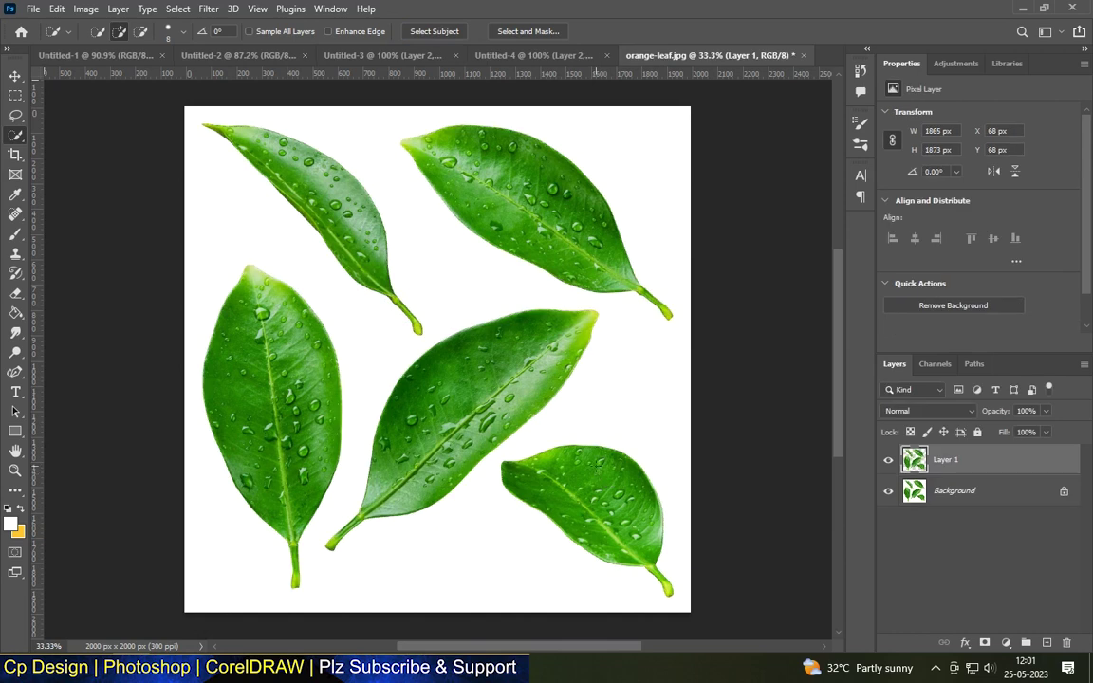
left_click(888, 490)
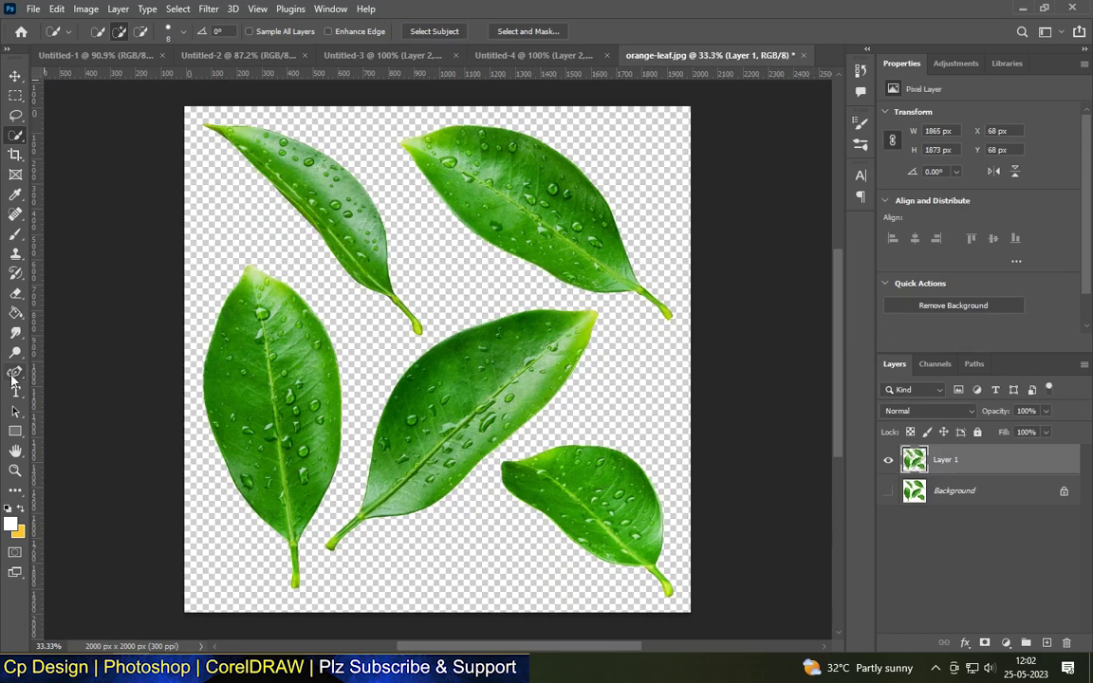
Step: Copy one leaf into the burger poster and shrink it against the right burger's edge
left_click(20, 115)
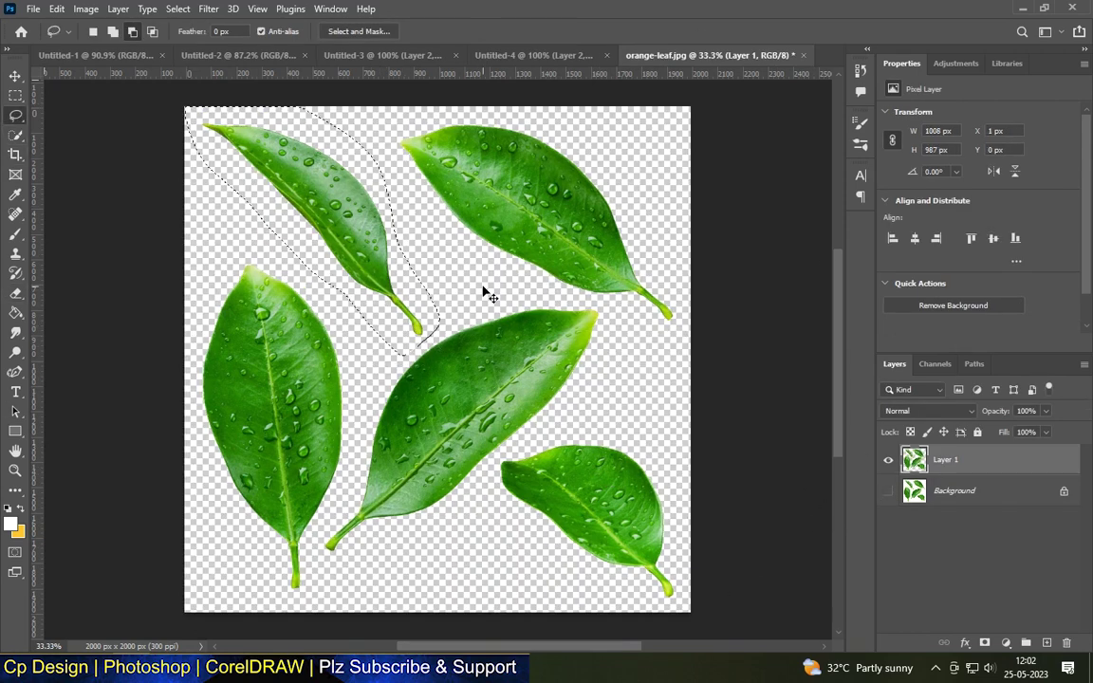
key("ctrl+c")
left_click(242, 55)
key("ctrl+v")
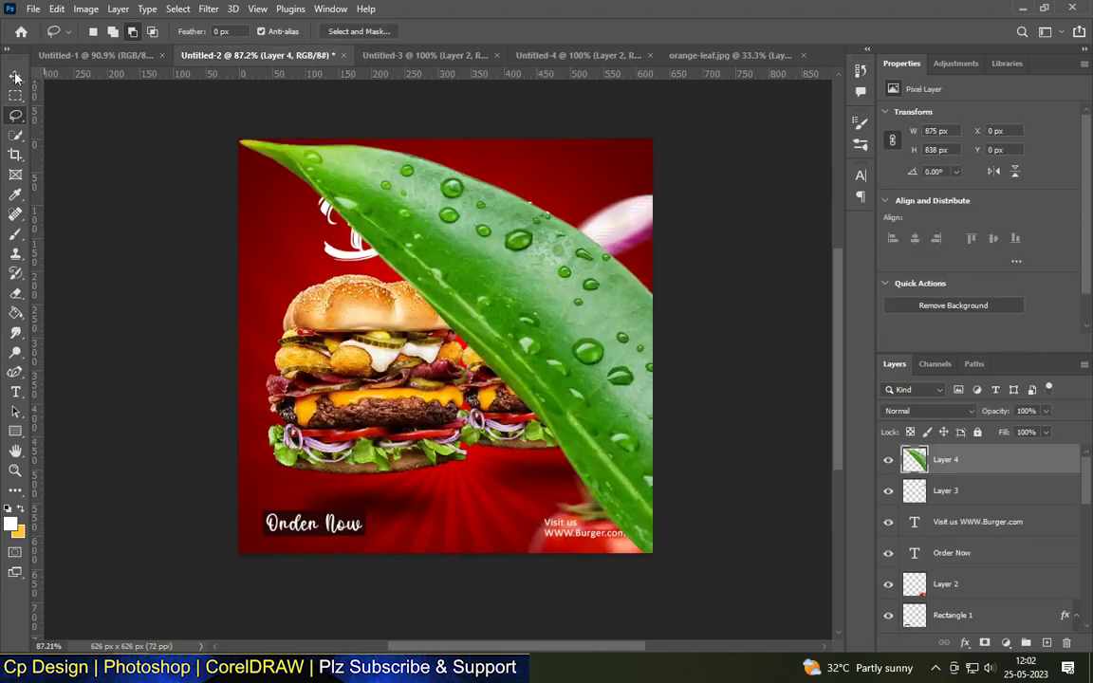
key("ctrl+t")
mouse_move(527, 140)
left_mouse_down()
mouse_move(524, 269)
mouse_move(593, 383)
left_mouse_up()
left_click_drag(593, 437, 562, 326)
left_click_drag(566, 274, 566, 371)
left_click_drag(580, 438, 637, 422)
scroll(618, 386, "up", 1)
key("Return")
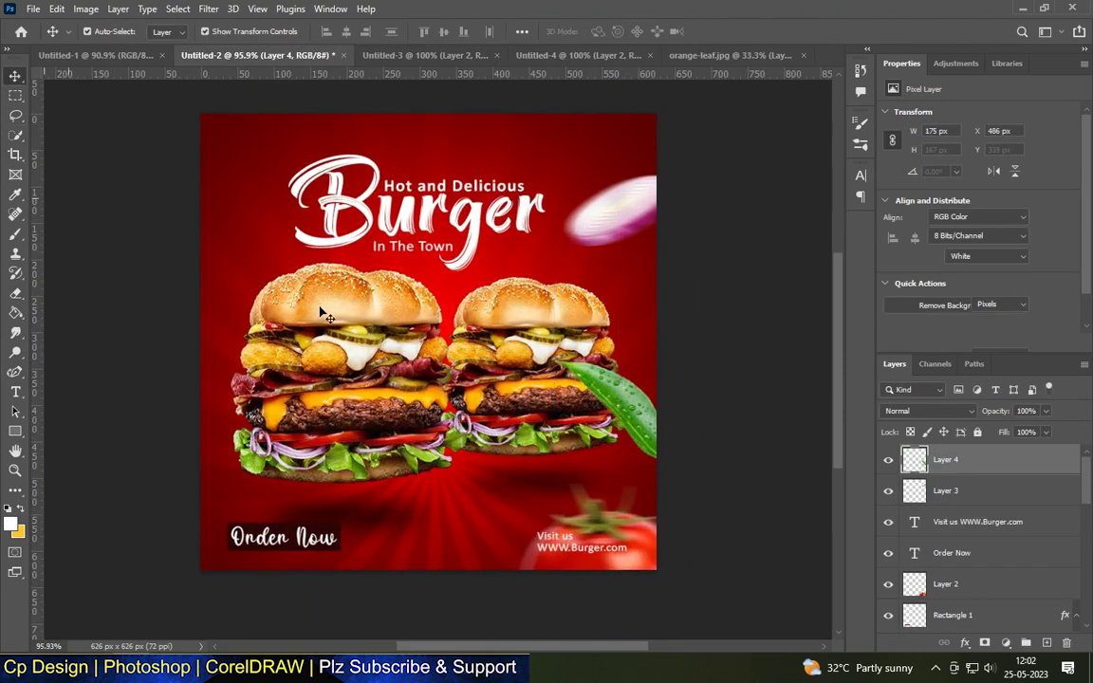
left_click_drag(614, 401, 614, 403)
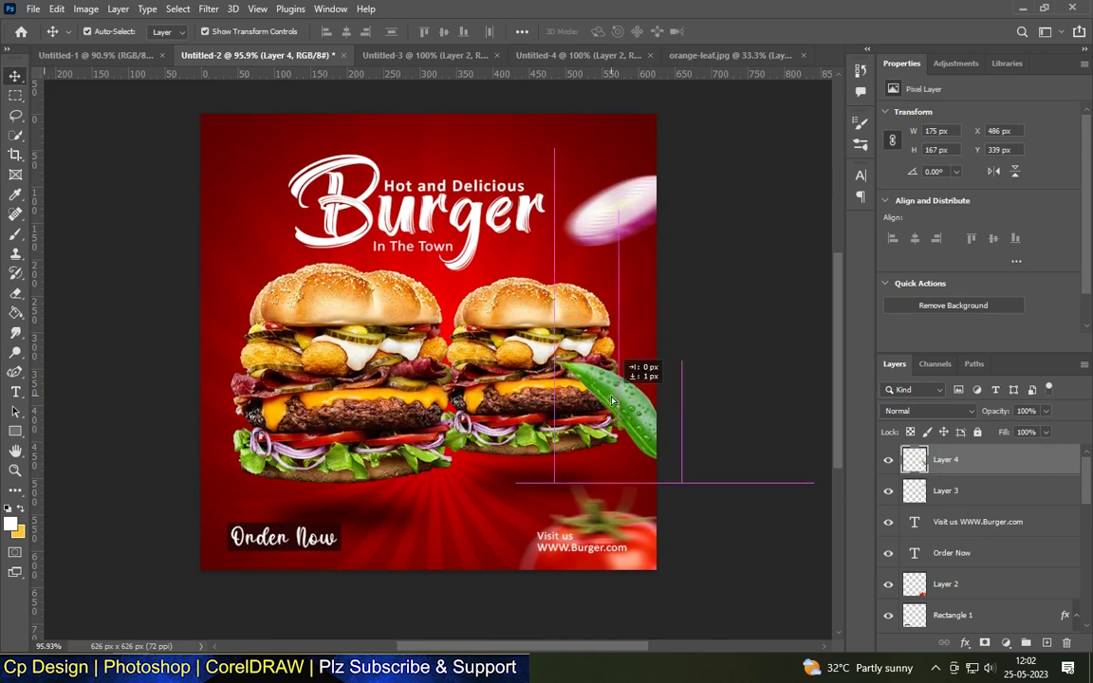
Step: Apply a Motion Blur to the small leaf
left_click(208, 9)
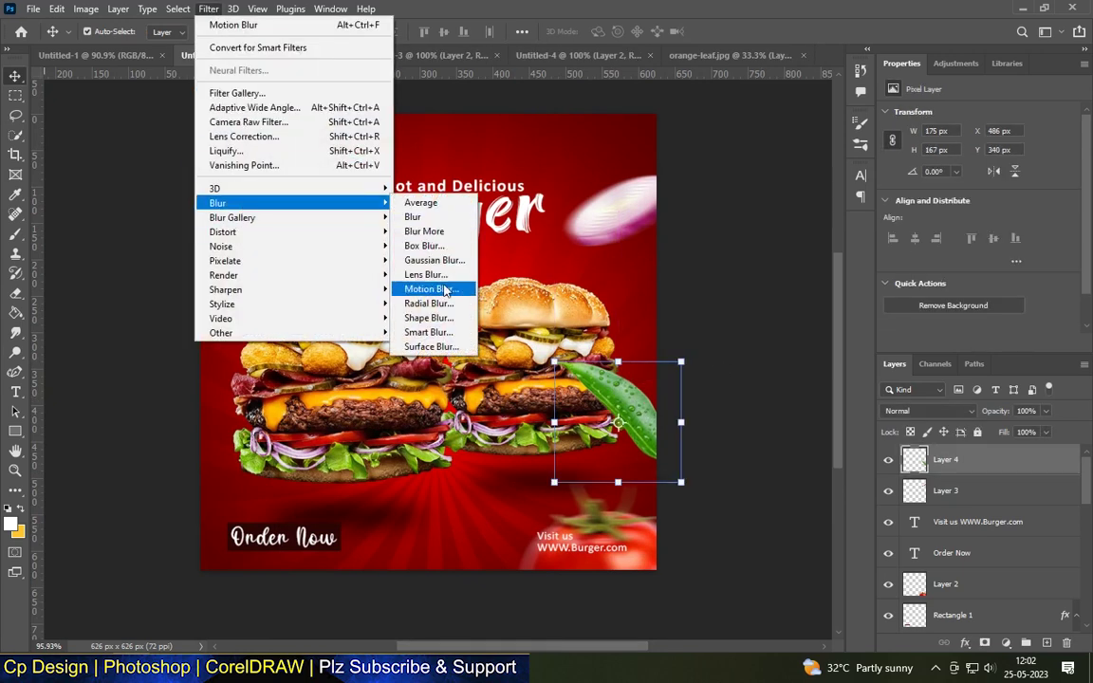
left_click(427, 286)
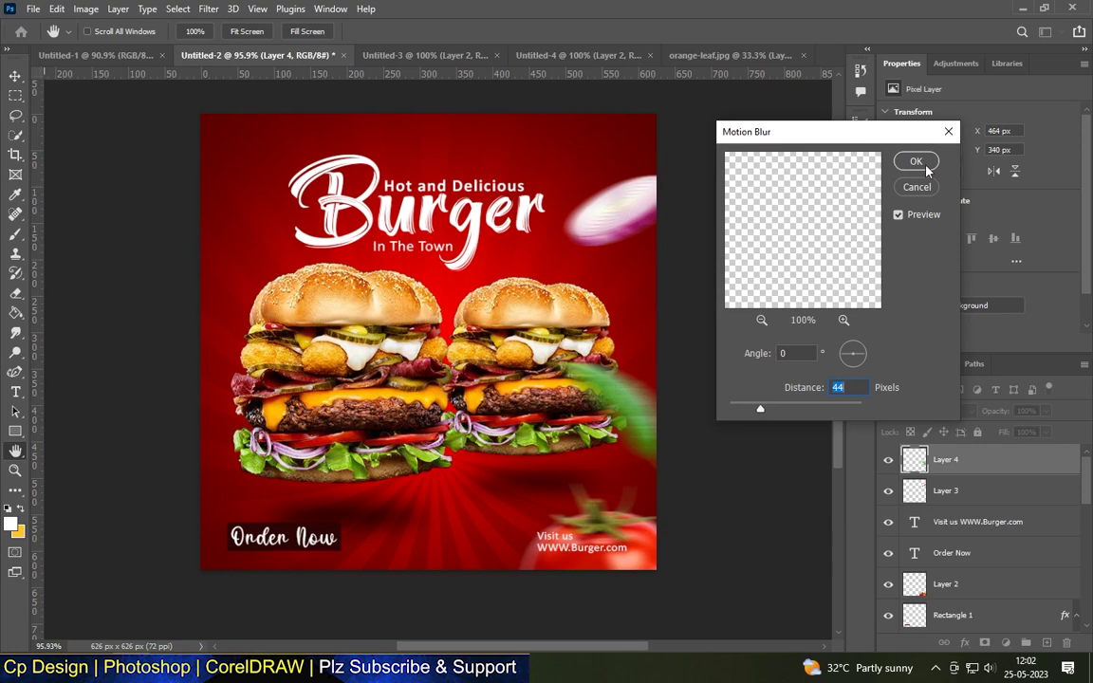
key("Return")
left_click(724, 55)
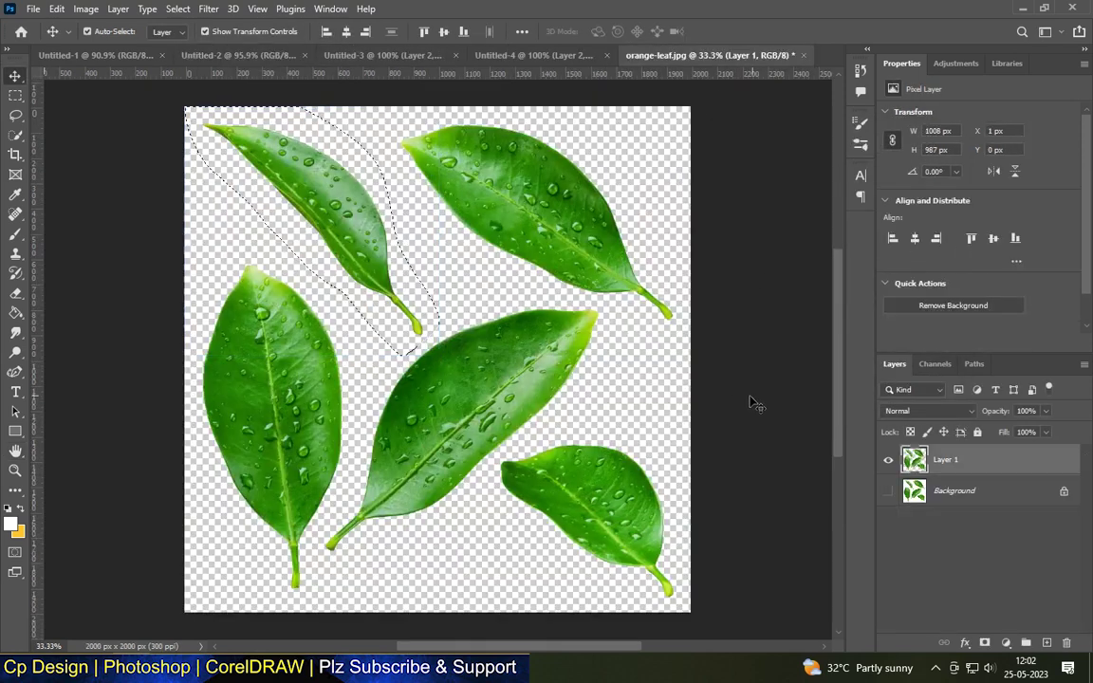
Step: Paste the bottom-right leaf between the burgers, scaled down, with its layer behind the right burger
left_click(16, 135)
key("l")
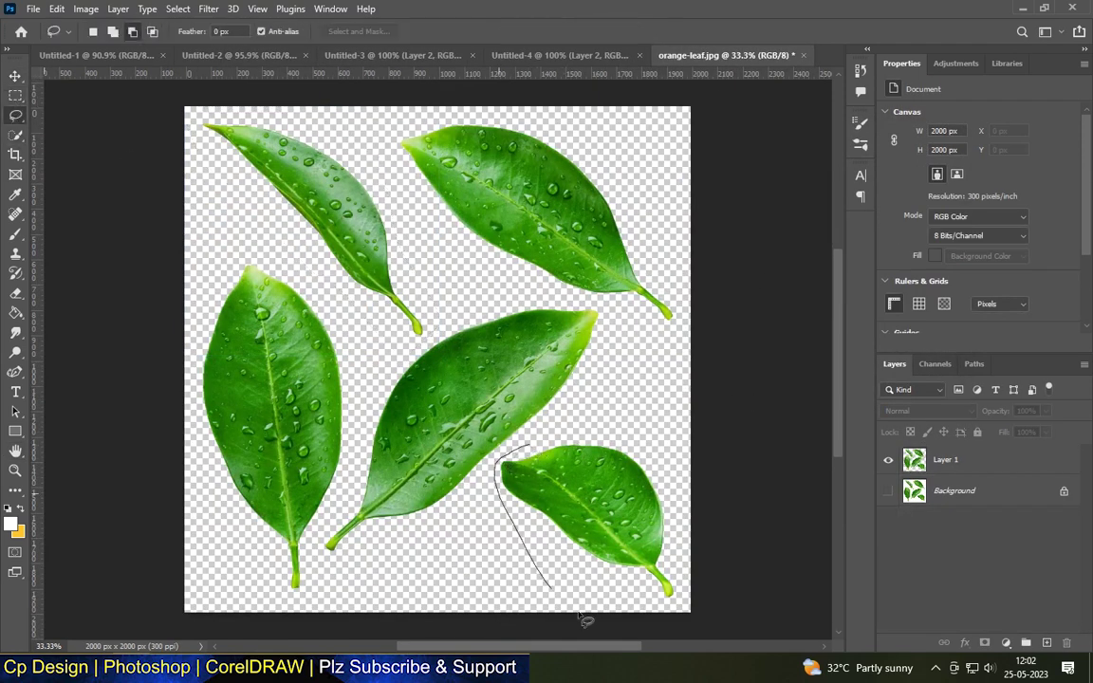
left_click(239, 55)
key("ctrl+v")
key("ctrl+t")
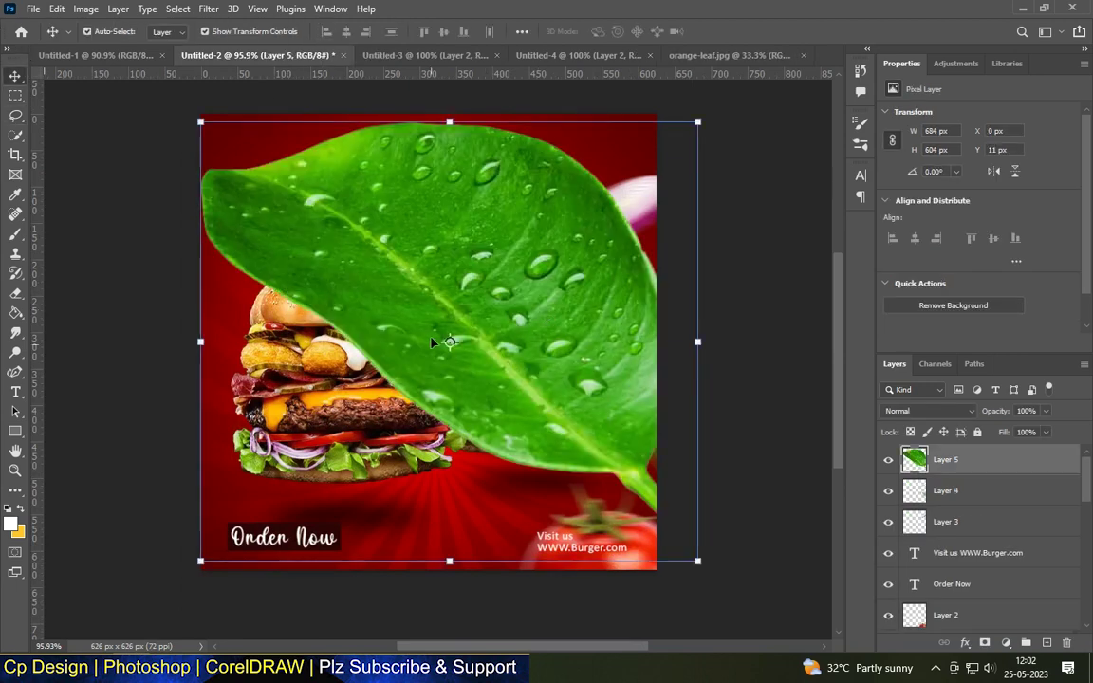
mouse_move(697, 561)
left_mouse_down()
mouse_move(468, 163)
mouse_move(219, 305)
mouse_move(261, 344)
mouse_move(434, 342)
left_mouse_up()
scroll(428, 166, "up", 1)
left_click_drag(966, 465, 905, 638)
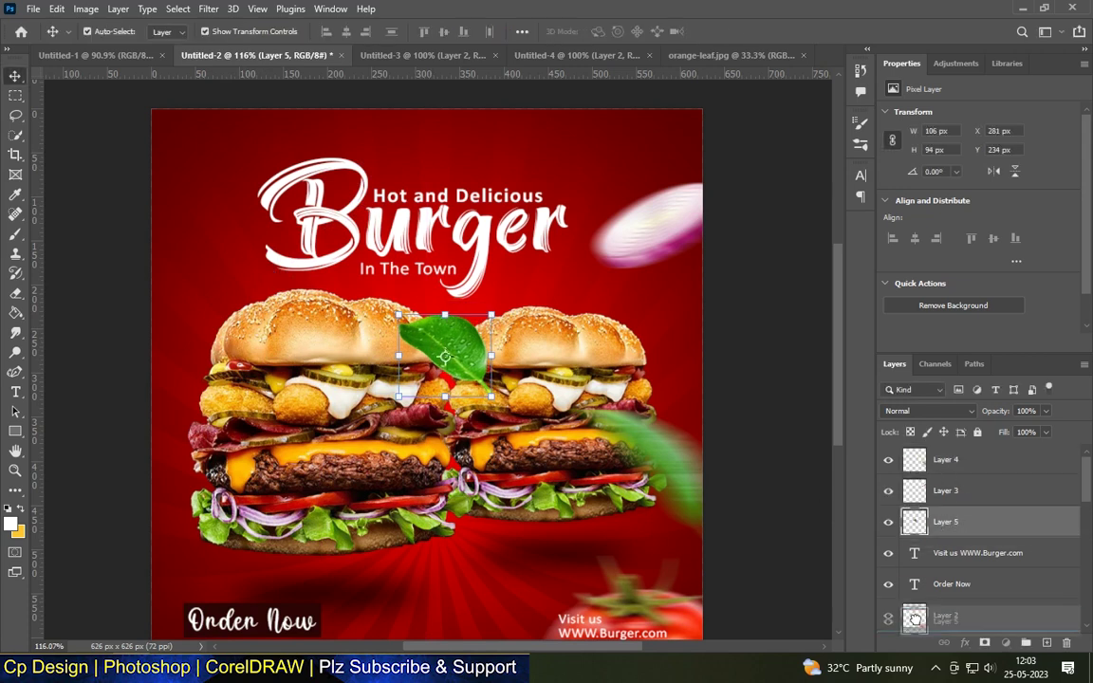
left_click_drag(905, 638, 911, 543)
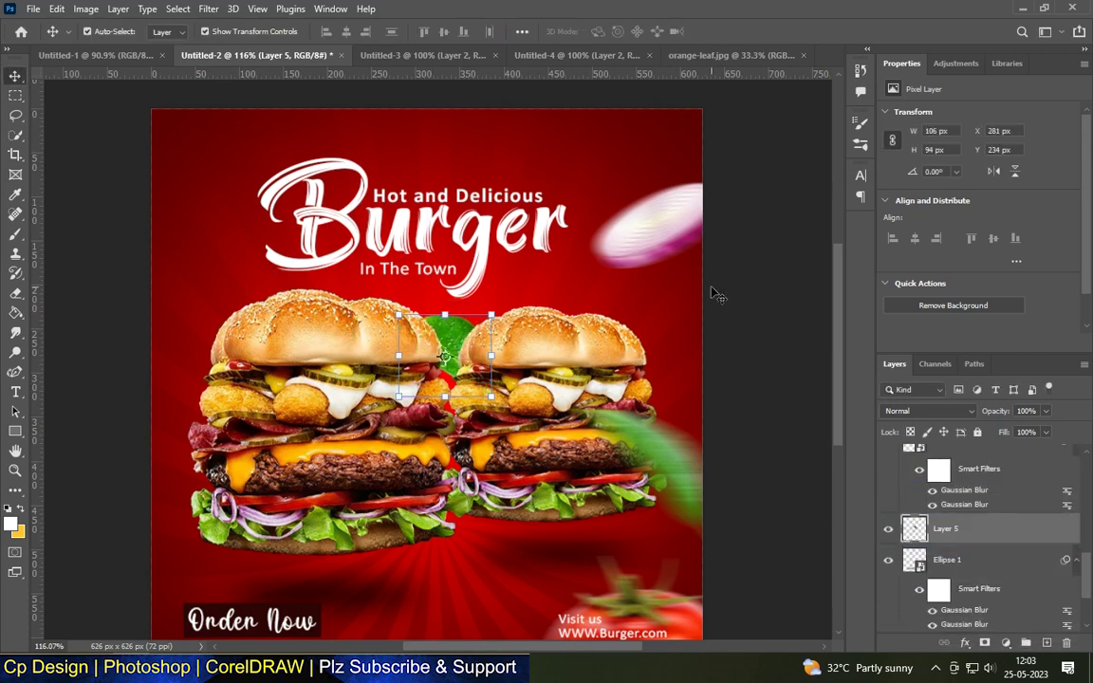
scroll(568, 330, "down", 2)
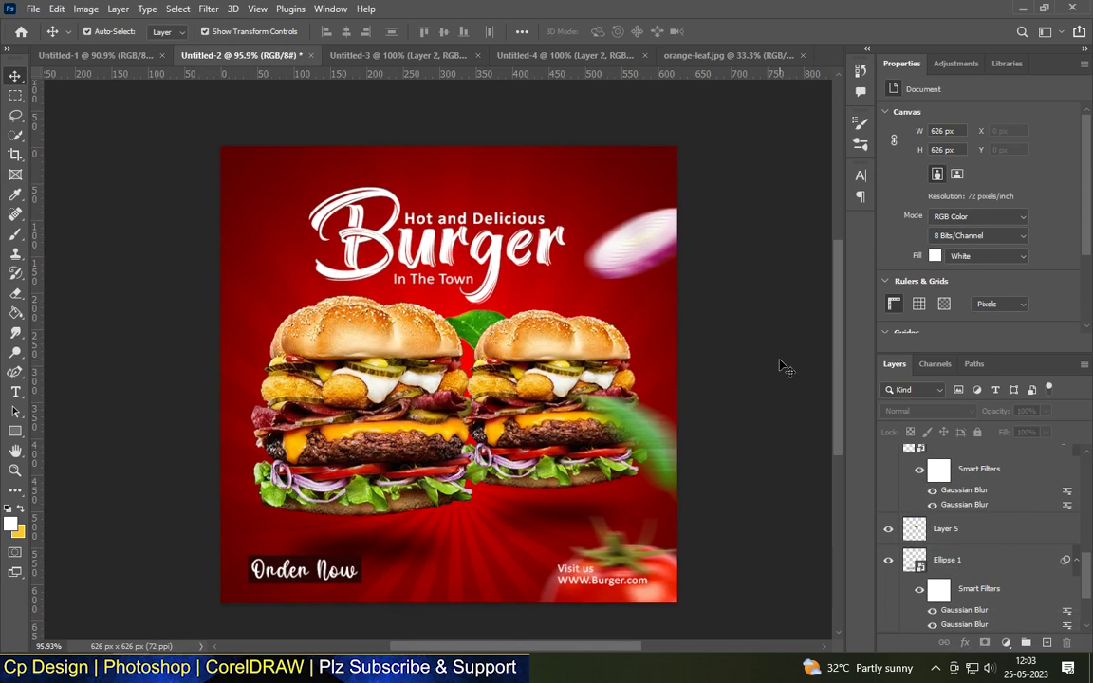
Step: Bring the middle leaf into the poster and shrink it to a small size
left_click(669, 55)
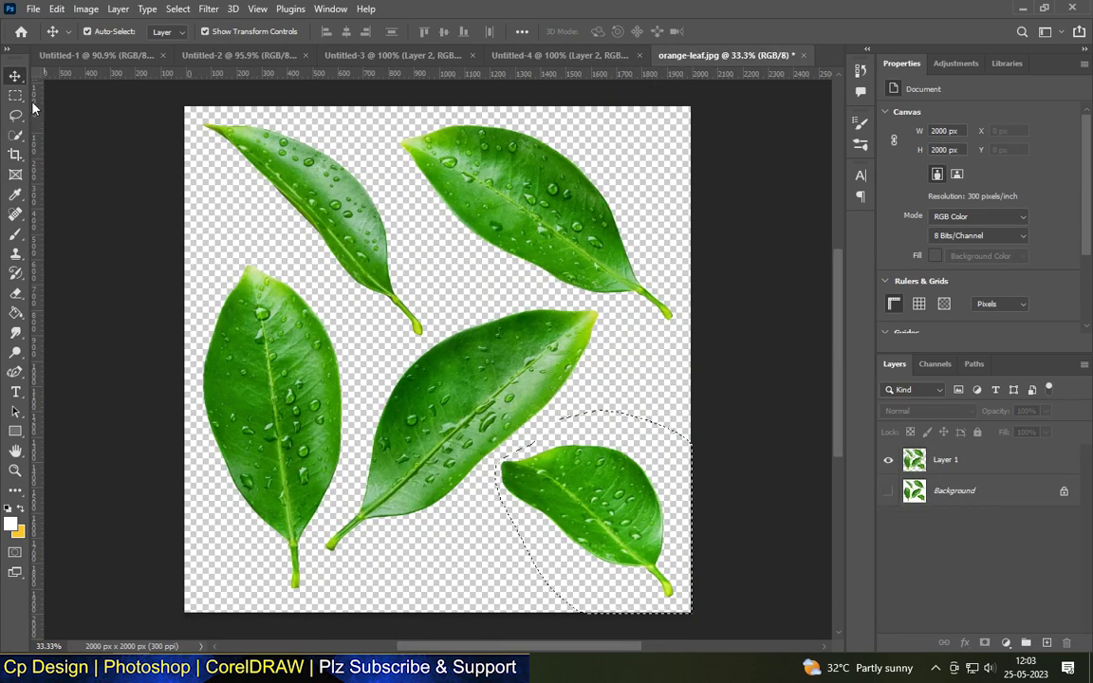
key("m")
key("ctrl+d")
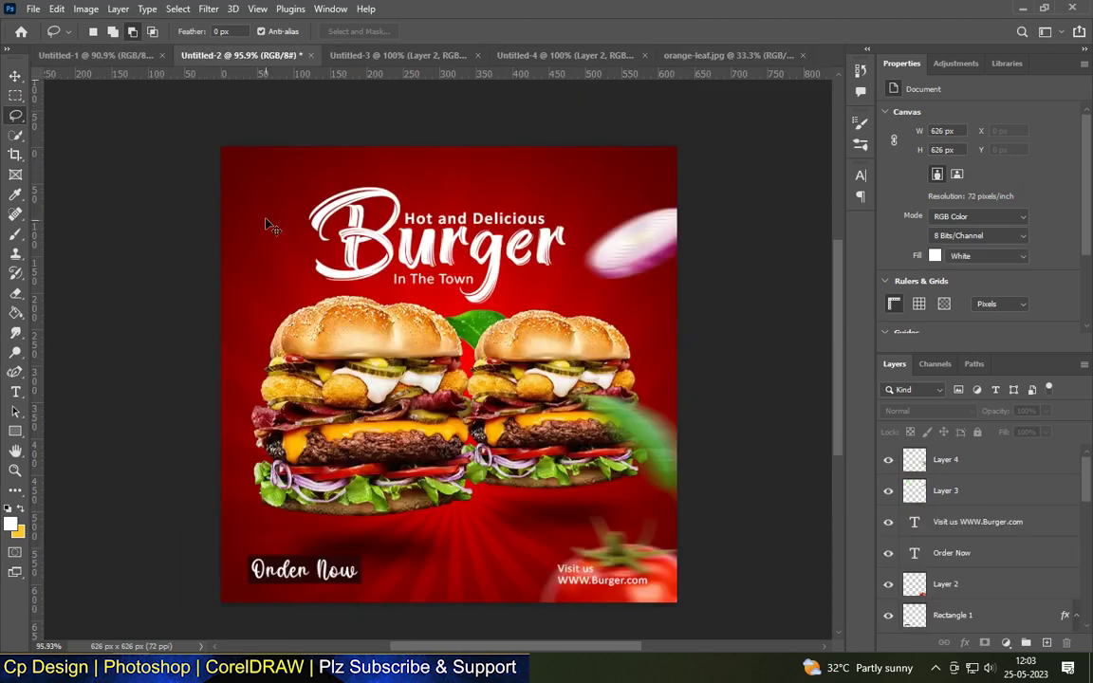
left_click_drag(266, 201, 238, 195)
key("ctrl+t")
left_click_drag(601, 528, 466, 215)
left_click_drag(732, 532, 600, 299)
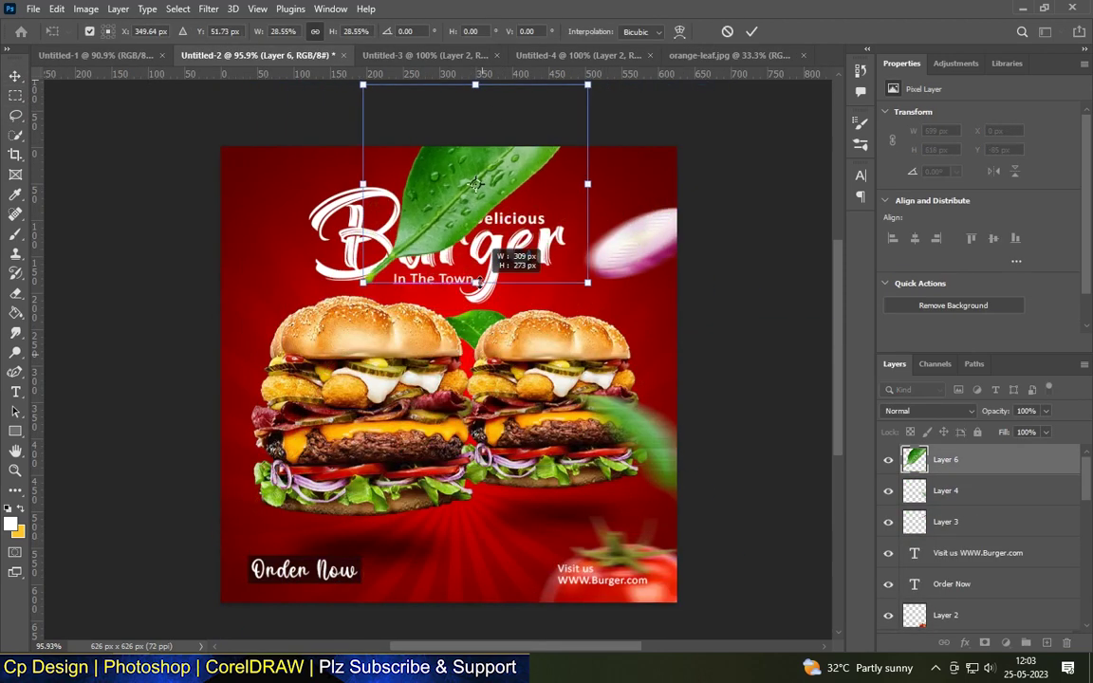
mouse_move(475, 189)
left_mouse_down()
mouse_move(252, 271)
mouse_move(252, 374)
mouse_move(266, 297)
mouse_move(499, 533)
mouse_move(558, 173)
left_mouse_up()
key("Return")
Step: Duplicate the small leaf to the left of the burgers, near the title, and below them
key("ctrl+t")
key("Return")
scroll(506, 237, "down", 1)
scroll(305, 224, "up", 1)
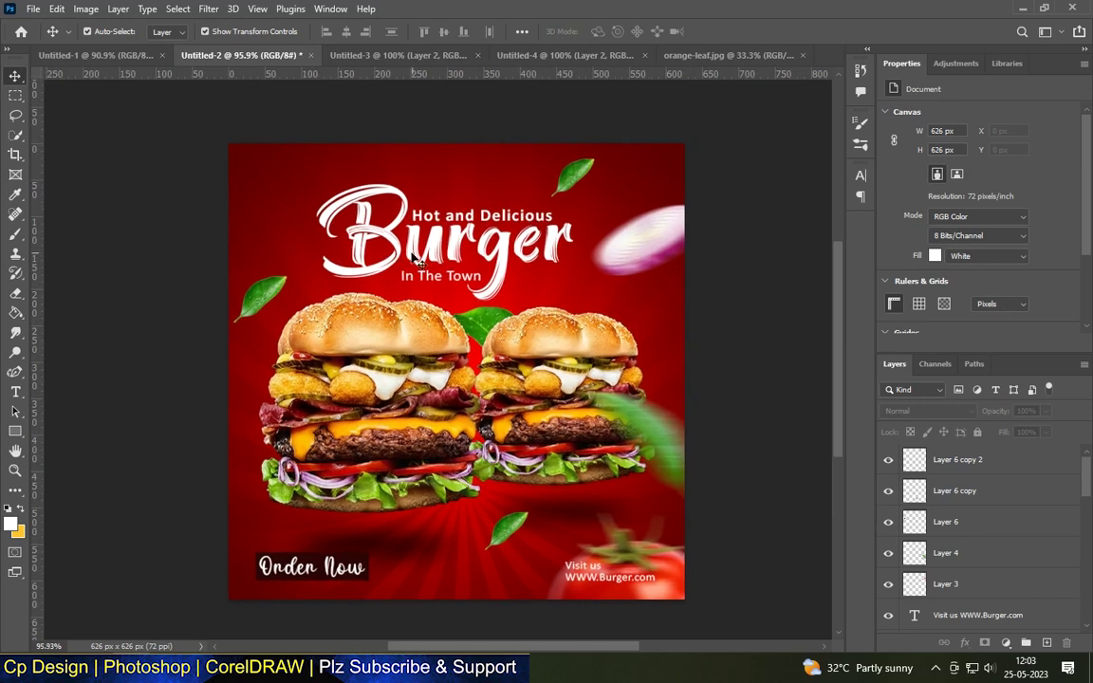
left_click(257, 296)
left_click(572, 173)
Step: Rotate the leaf near the title 180° and the leaf below the burgers 90° clockwise
right_click(577, 176)
left_click(631, 430)
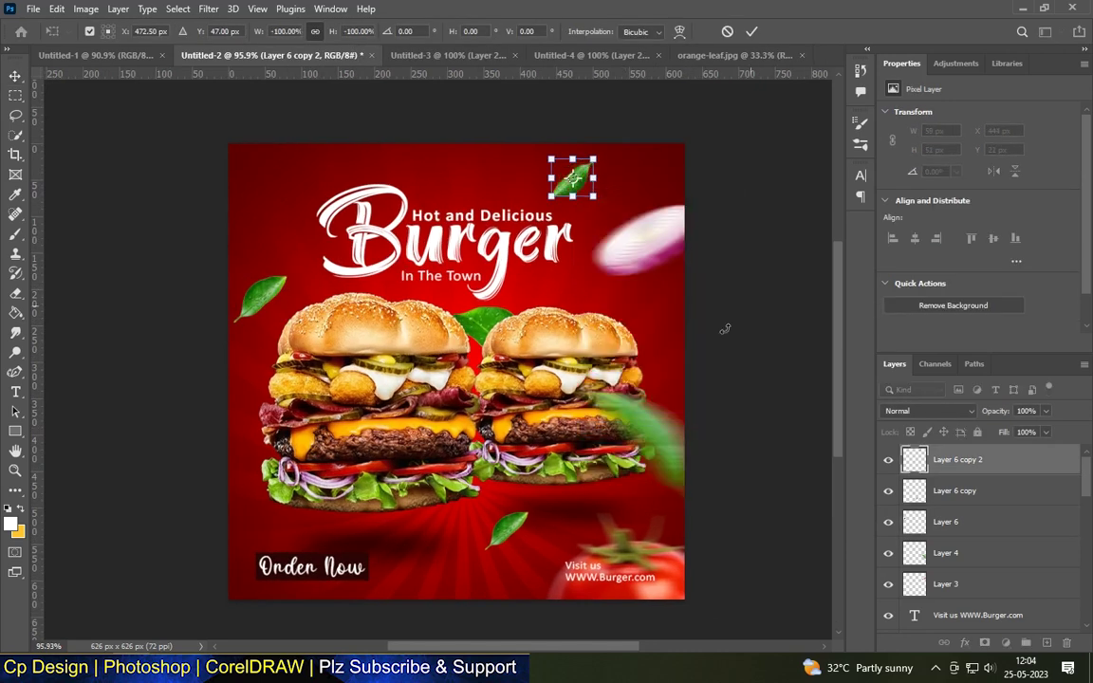
key("Return")
left_click(697, 283)
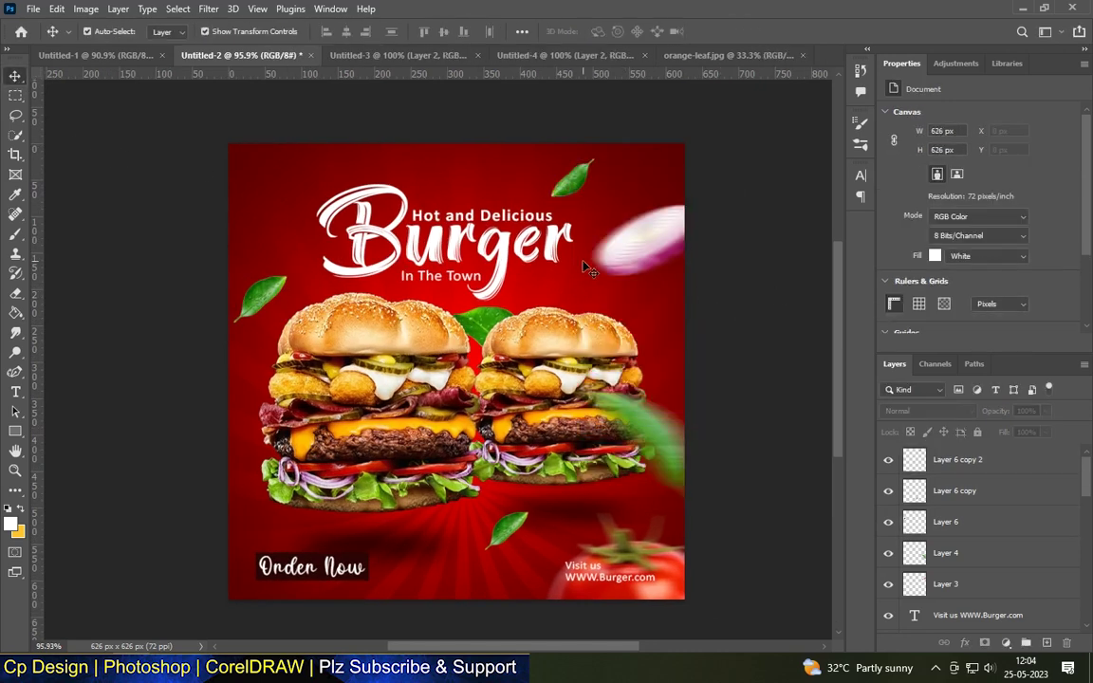
scroll(585, 268, "down", 1)
left_click(521, 475)
right_click(529, 465)
left_click(636, 415)
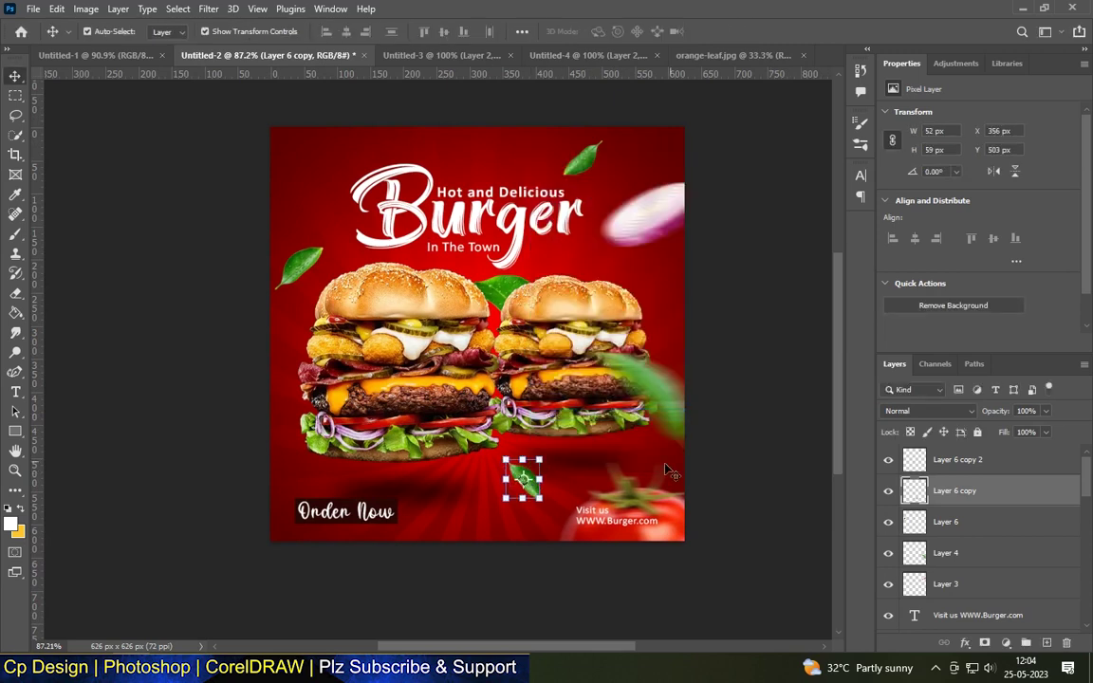
left_click(15, 138)
left_click(940, 459)
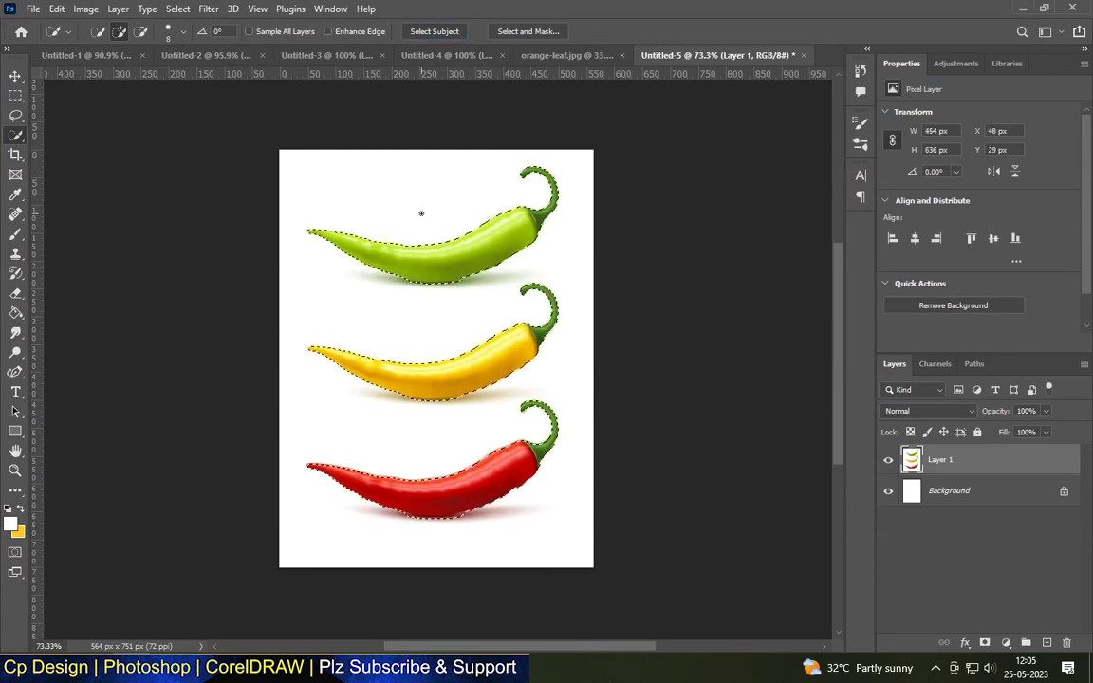
Step: Copy the chilies onto their own layer and hide the white background
scroll(465, 322, "up", 2)
key("ctrl+j")
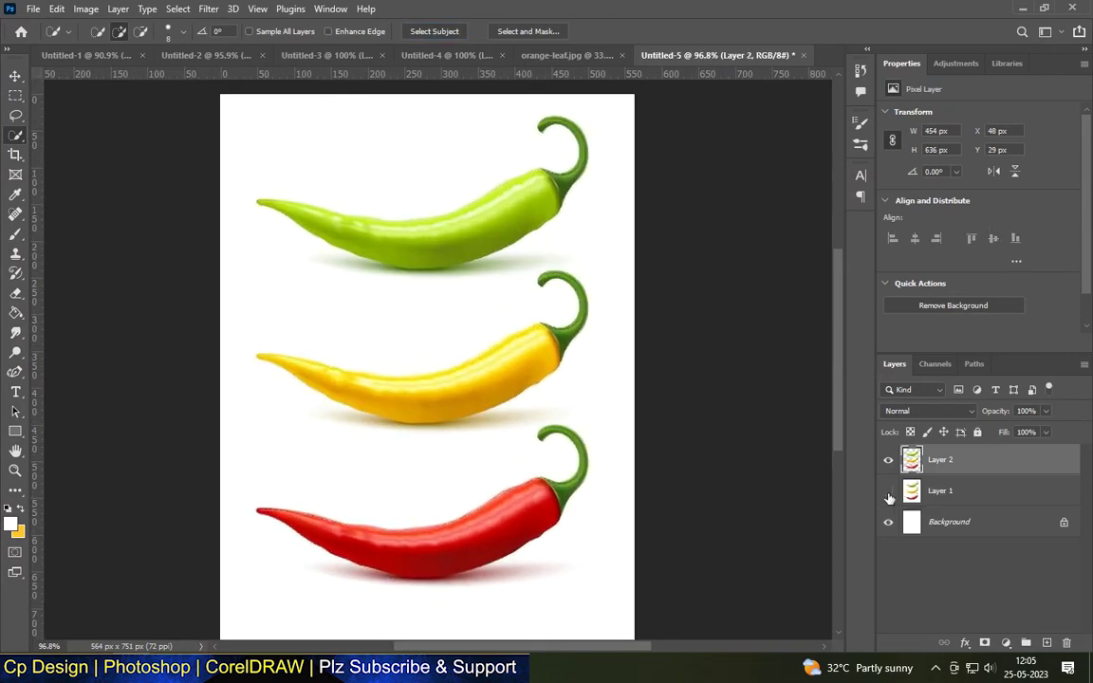
left_click(888, 522)
scroll(312, 356, "down", 1)
Step: Lasso the green chili, drag it into the poster, and shrink it into the top-left corner
left_click(16, 118)
scroll(569, 220, "down", 1)
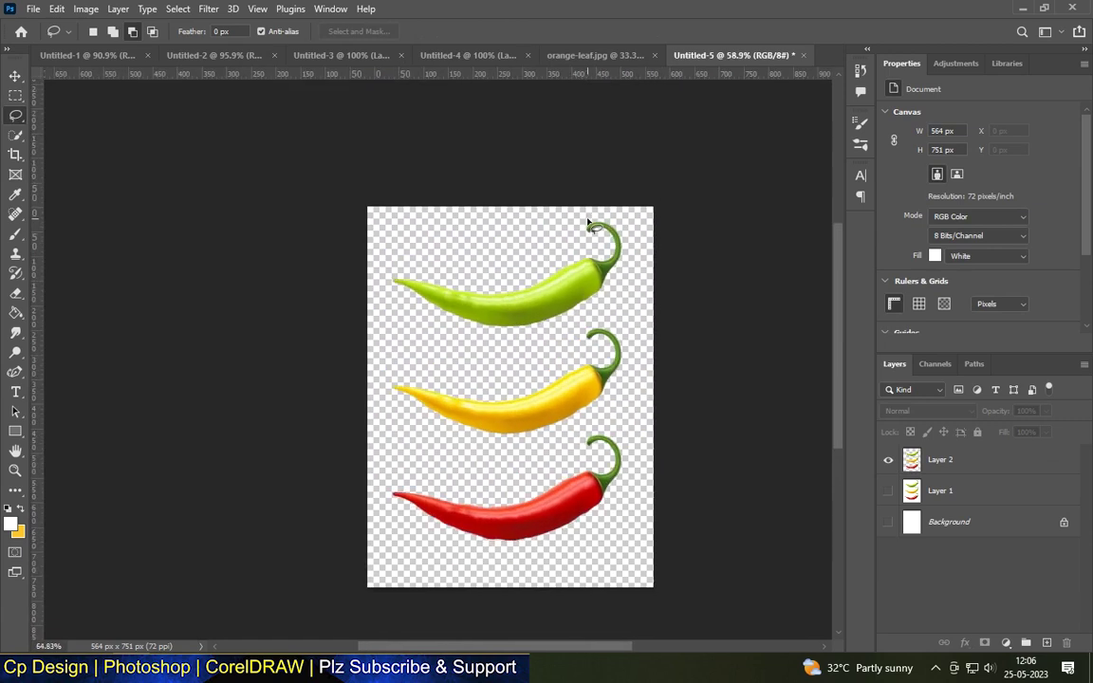
left_click_drag(575, 218, 485, 396)
mouse_move(132, 58)
left_mouse_down()
mouse_move(479, 397)
mouse_move(467, 456)
left_mouse_up()
key("ctrl+t")
mouse_move(464, 534)
left_mouse_down()
mouse_move(464, 446)
mouse_move(276, 185)
mouse_move(292, 168)
left_mouse_up()
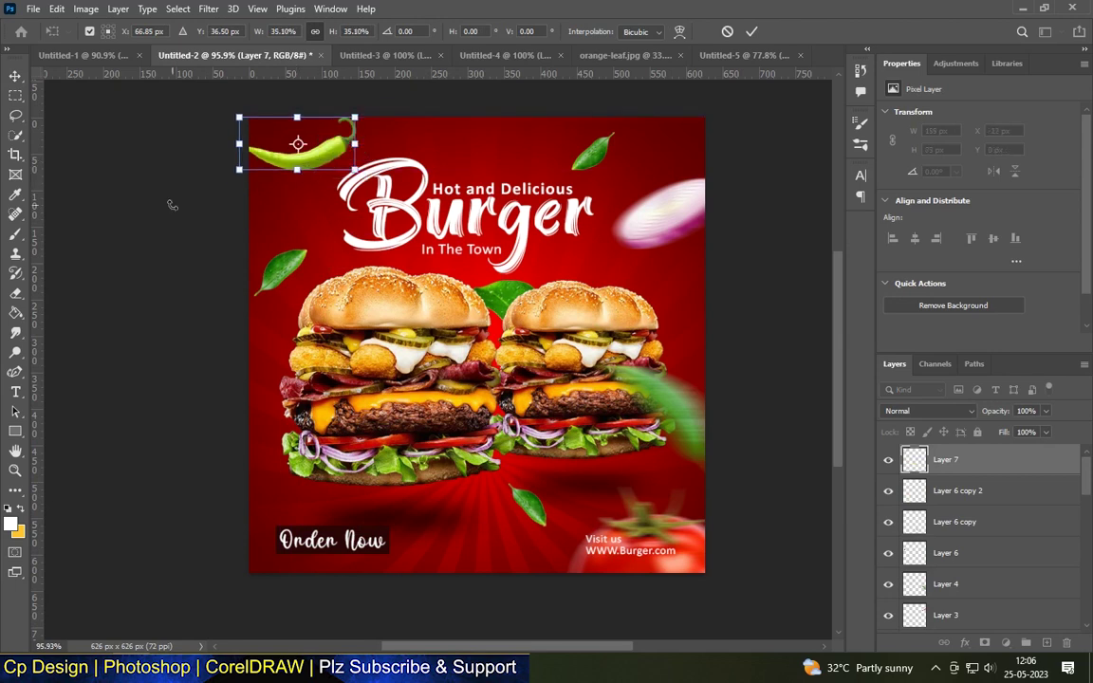
key("Return")
Step: Raise the yellow chili layer above the burgers and move it to the top-right corner
left_click(735, 55)
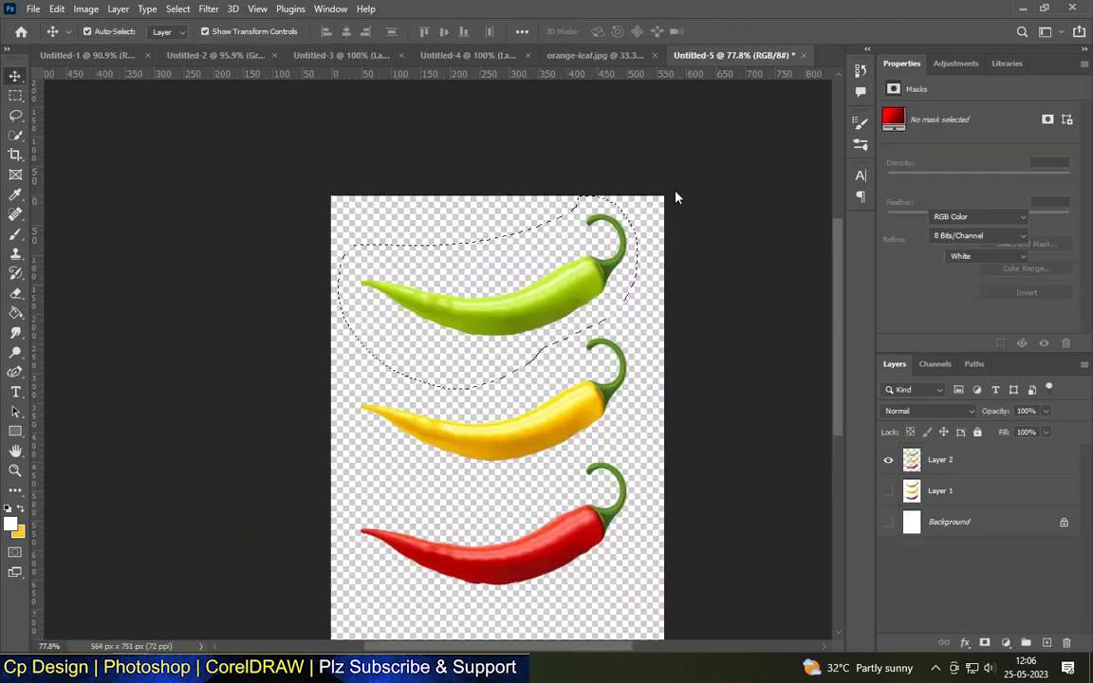
left_click(15, 96)
key("ctrl+d")
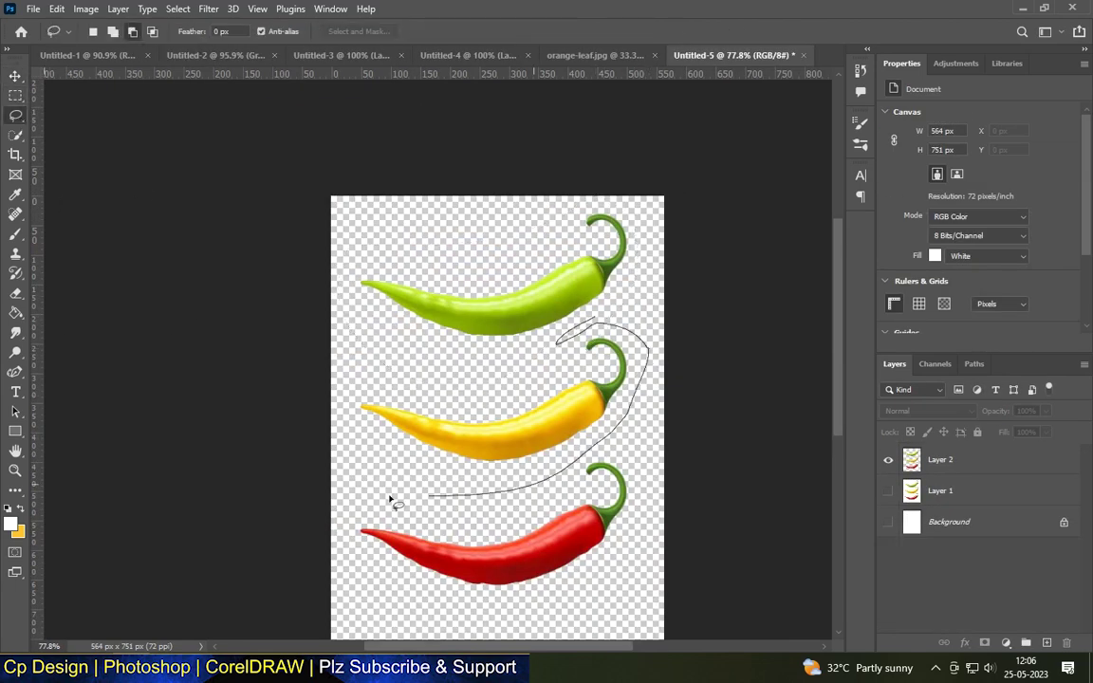
left_click(215, 56)
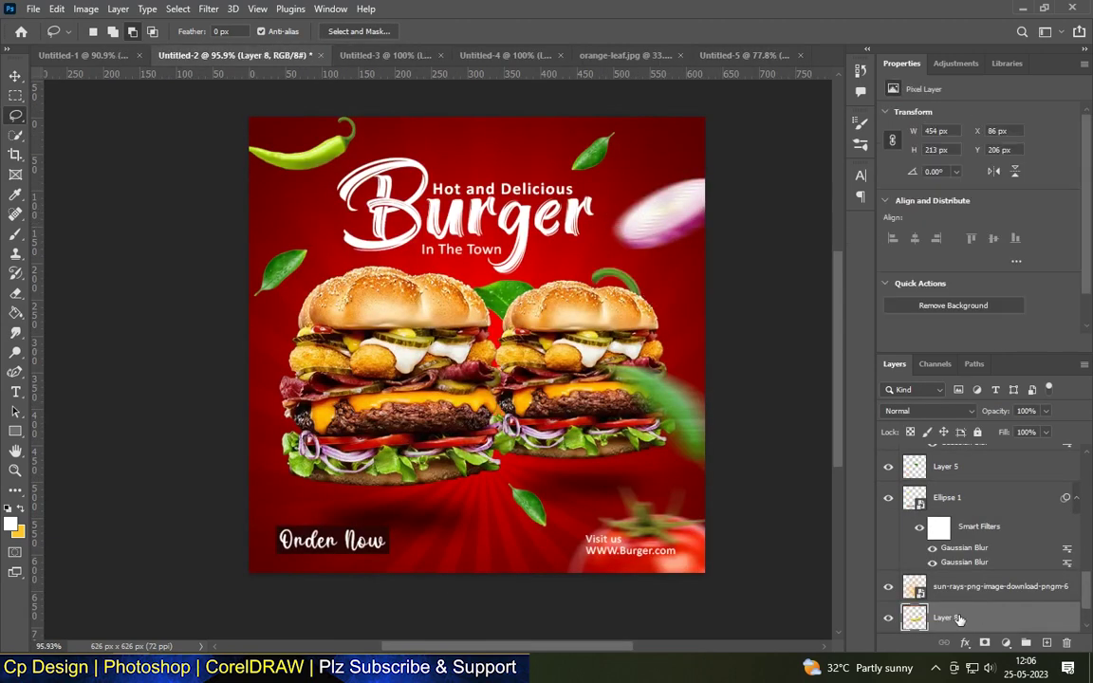
scroll(949, 498, "up", 2)
mouse_move(949, 497)
left_mouse_down()
mouse_move(945, 529)
mouse_move(910, 497)
left_mouse_up()
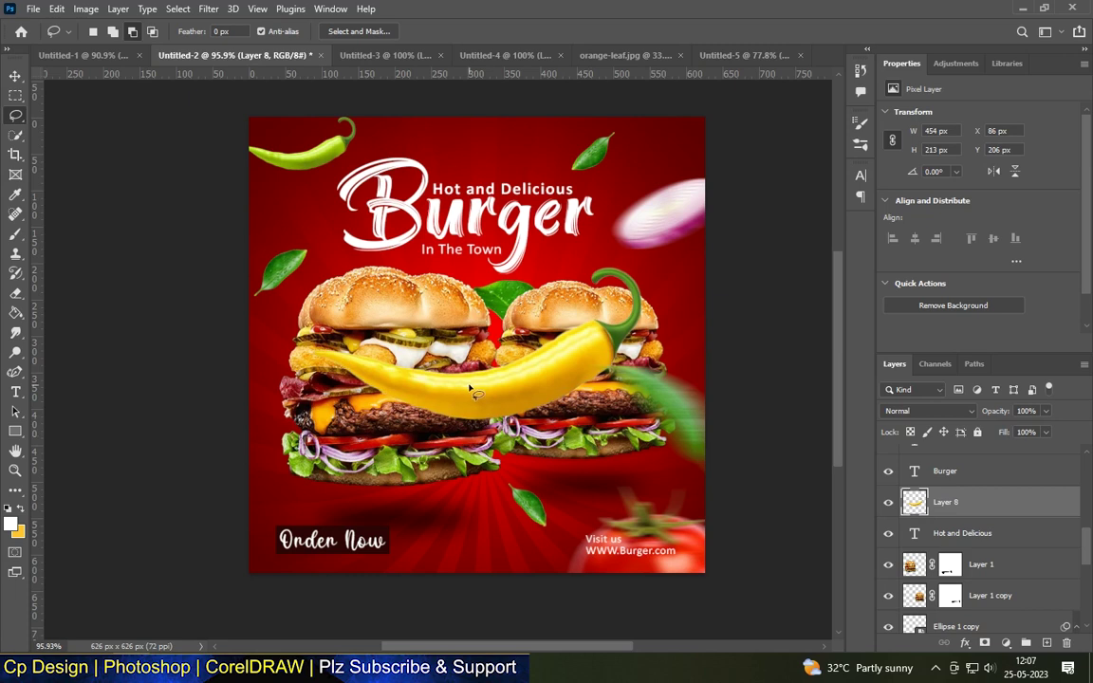
left_click(15, 76)
left_click_drag(465, 448, 725, 133)
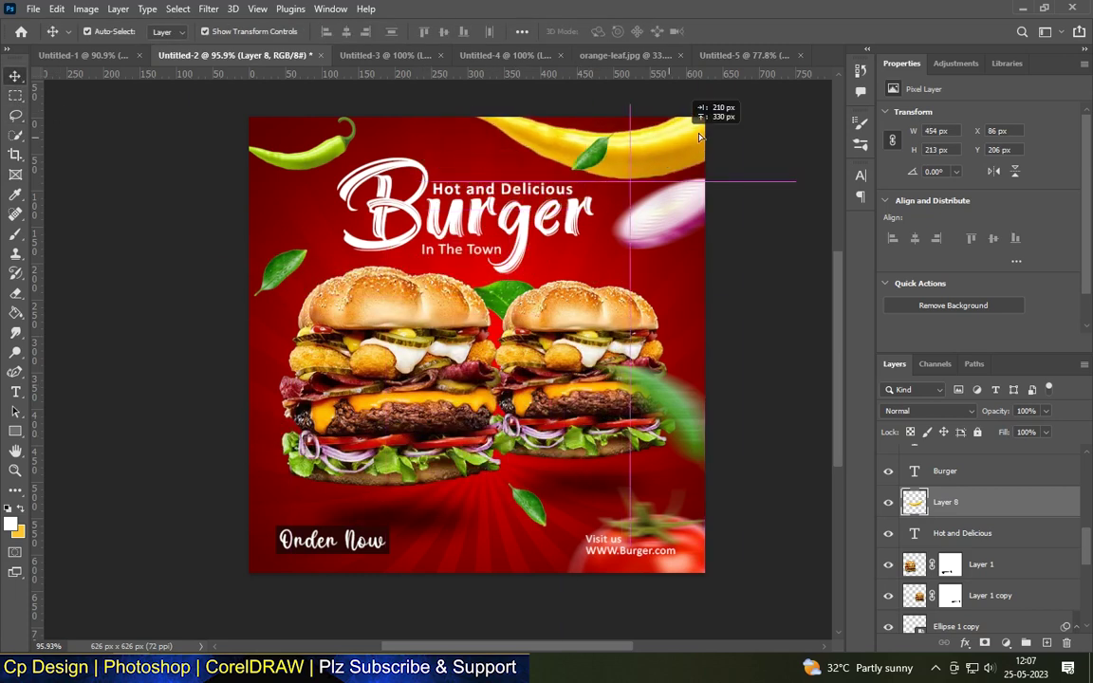
Step: Shrink the yellow chili to about half size, pushing it past the top-right edge
key("ctrl+t")
scroll(564, 398, "down", 1)
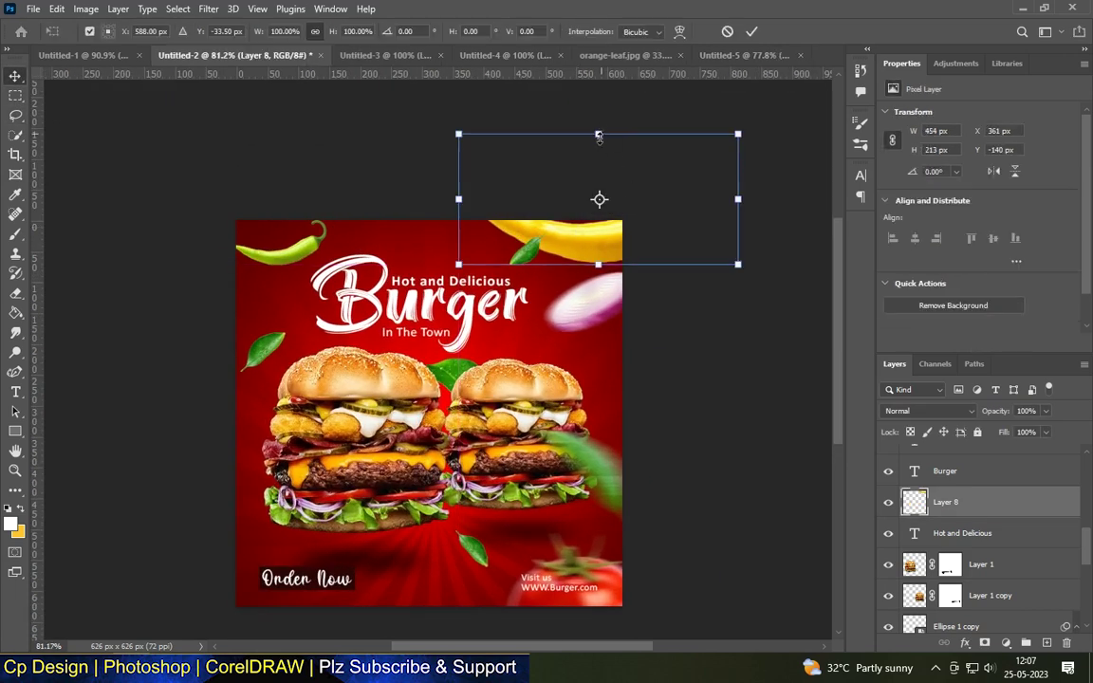
key("Return")
key("ctrl+t")
left_click_drag(522, 162, 552, 210)
left_click_drag(564, 261, 616, 233)
Step: Apply a Motion Blur to the yellow chili
left_click(208, 8)
left_click(417, 286)
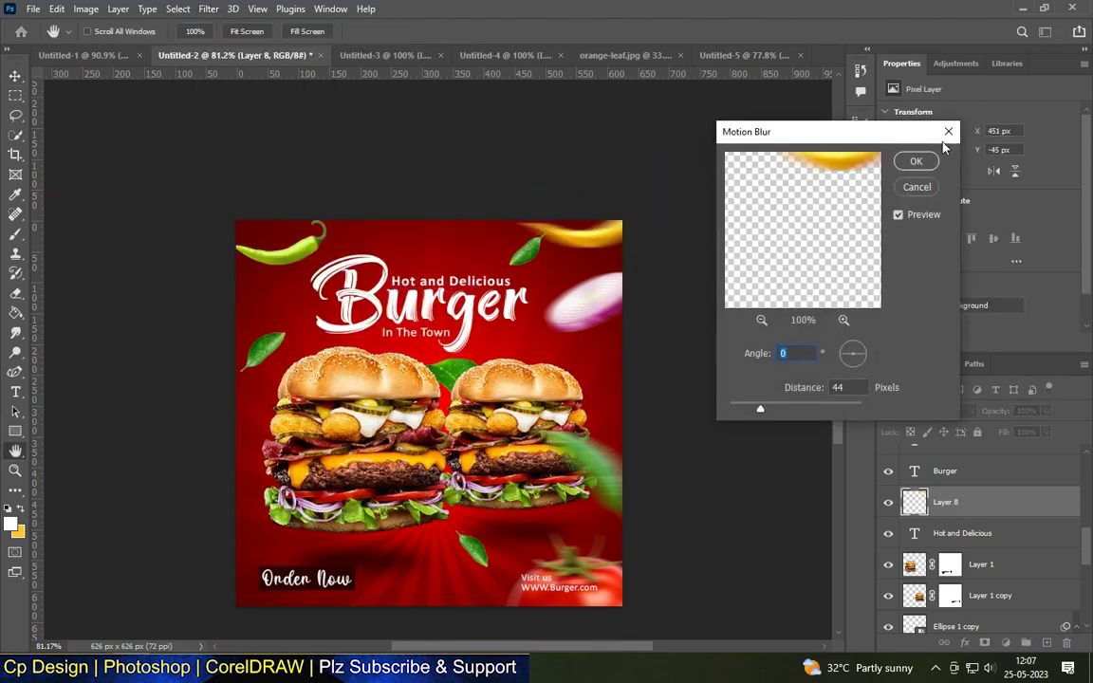
left_click(917, 162)
scroll(338, 521, "down", 2)
Step: Drag the red chili into the poster, shrunk and tilted at the bottom beside the button
key("v")
left_click(721, 57)
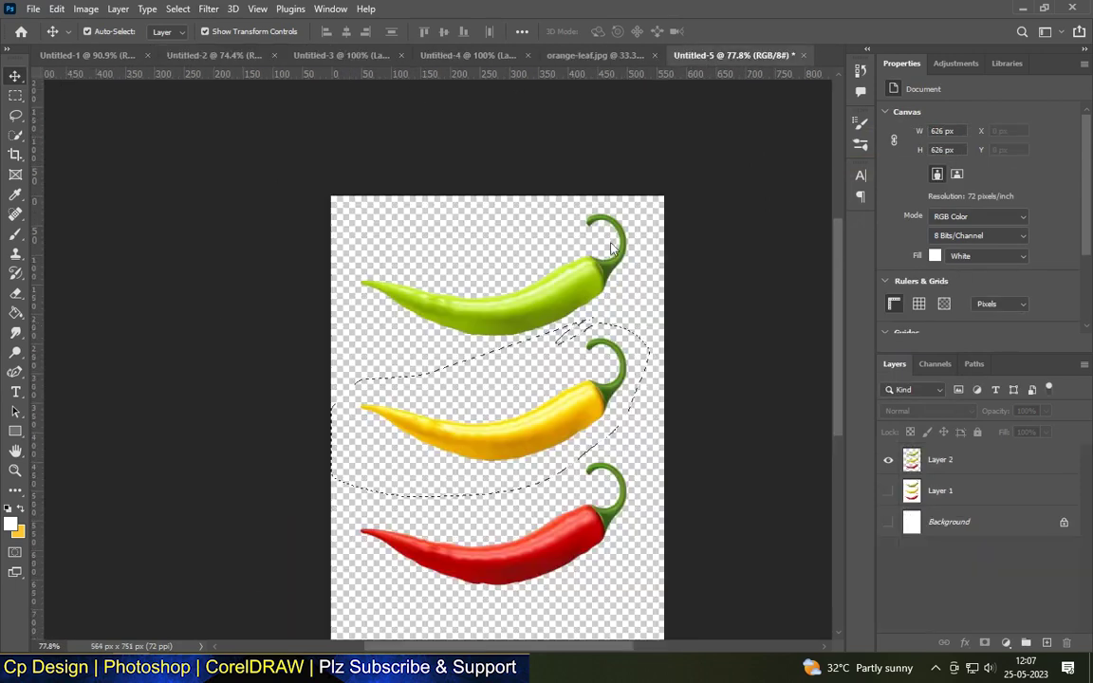
key("l")
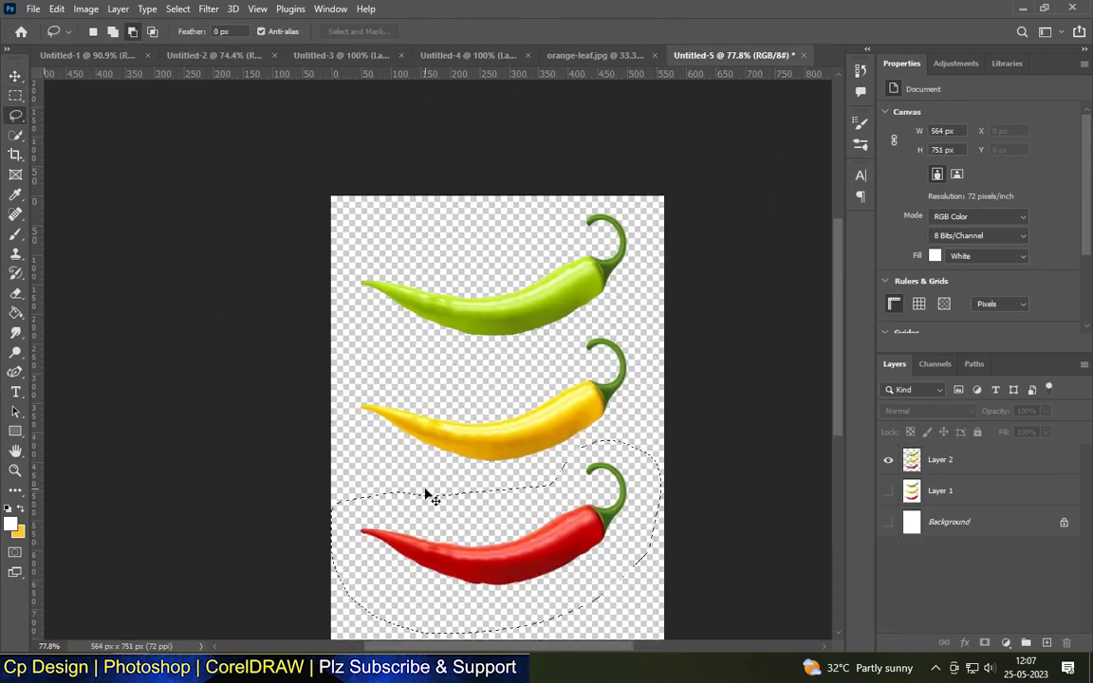
mouse_move(426, 495)
left_mouse_down()
mouse_move(387, 363)
mouse_move(463, 474)
left_mouse_up()
scroll(402, 440, "up", 2)
key("ctrl+t")
mouse_move(402, 440)
left_mouse_down()
mouse_move(422, 563)
mouse_move(430, 538)
left_mouse_up()
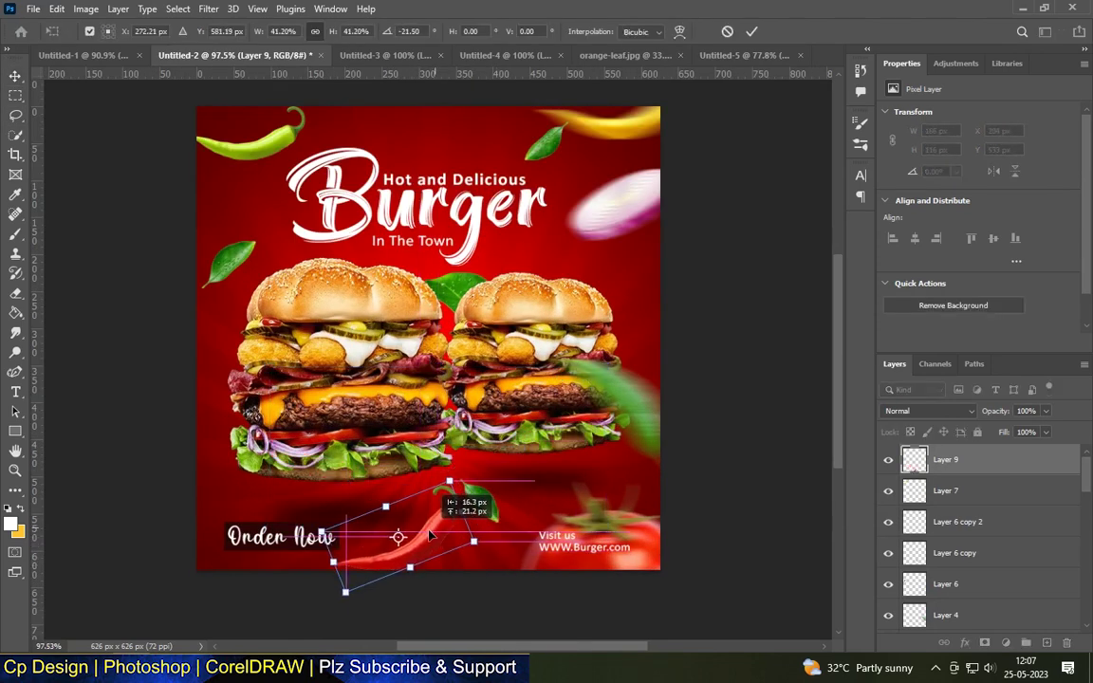
key("Return")
mouse_move(488, 469)
left_mouse_down()
mouse_move(496, 474)
mouse_move(484, 456)
left_mouse_up()
Step: Give the red chili a Radial Blur with Amount 6
left_click(209, 8)
mouse_move(217, 203)
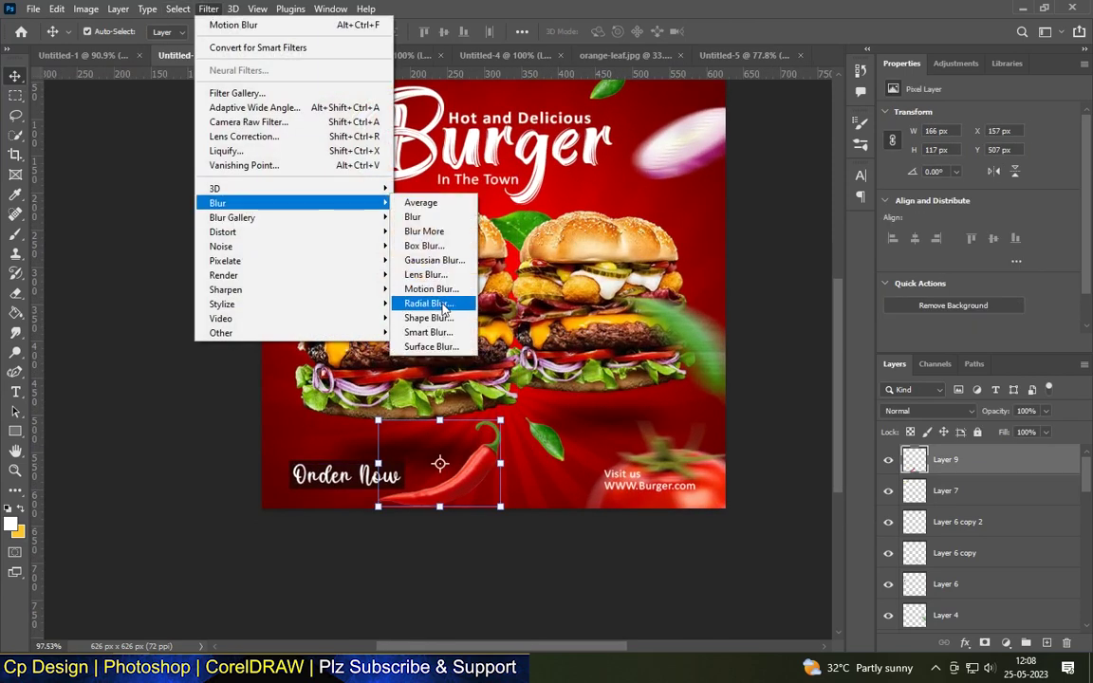
left_click(450, 301)
left_click(587, 185)
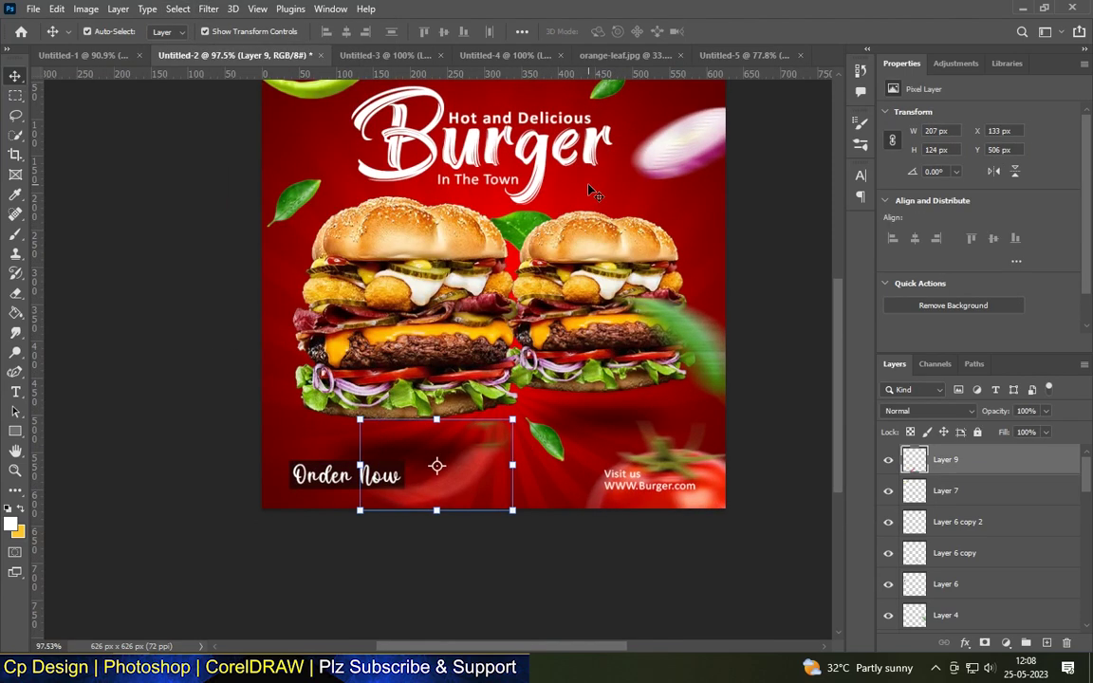
key("ctrl+z")
left_click(209, 8)
mouse_move(217, 203)
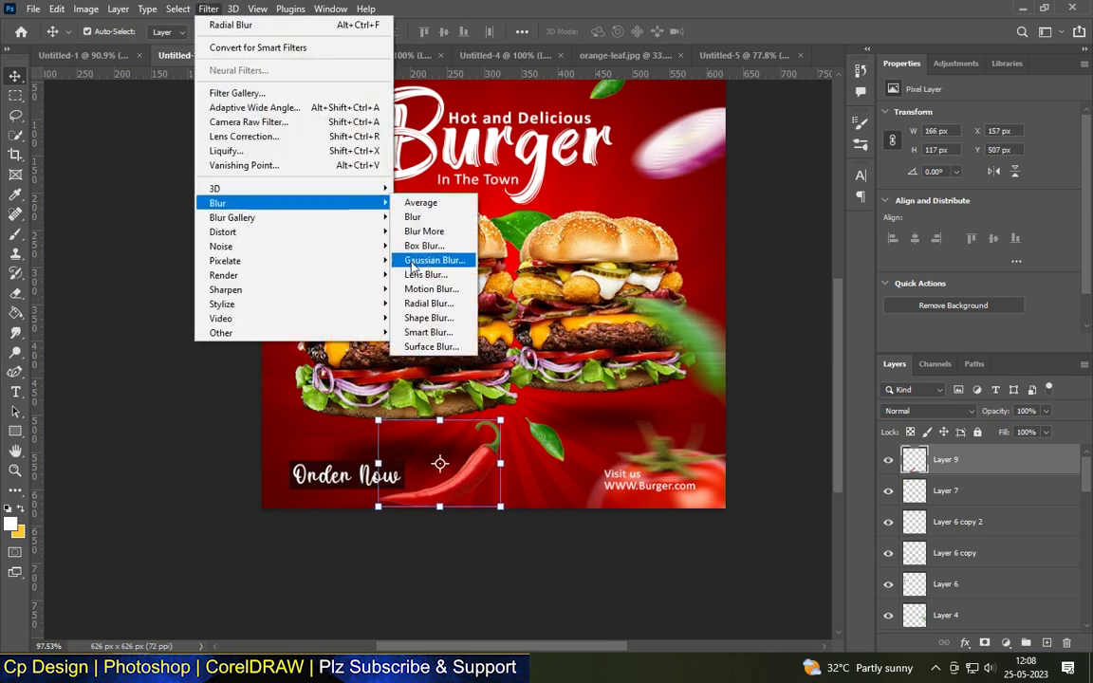
left_click(446, 302)
type("6")
left_click(607, 187)
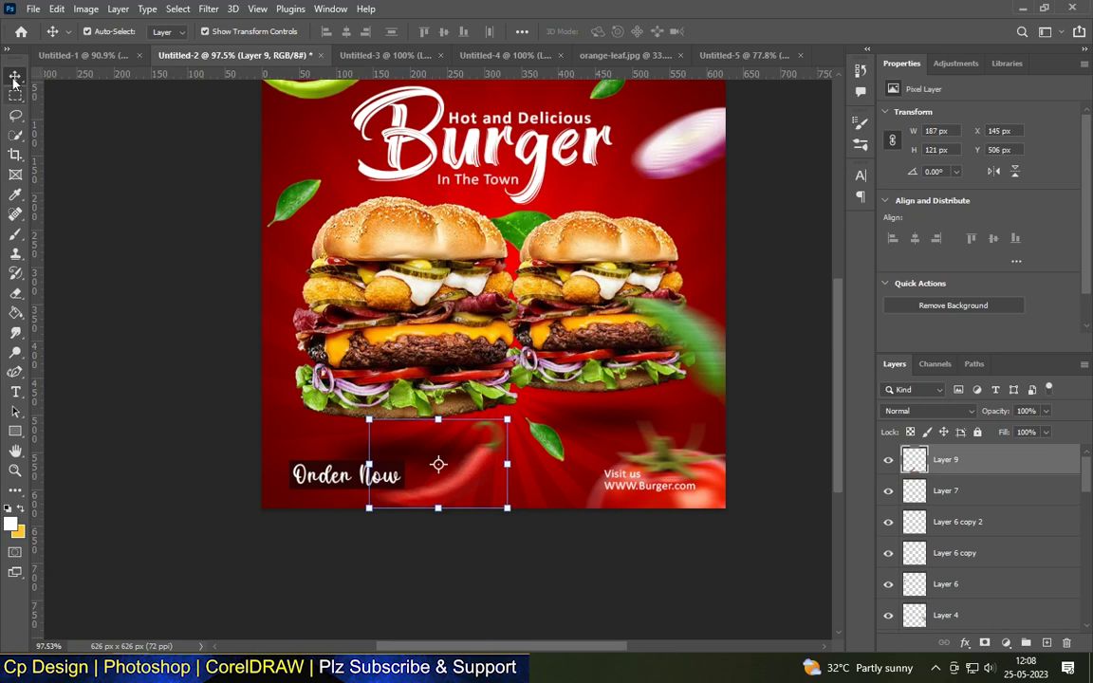
left_click(455, 551)
scroll(456, 473, "down", 2)
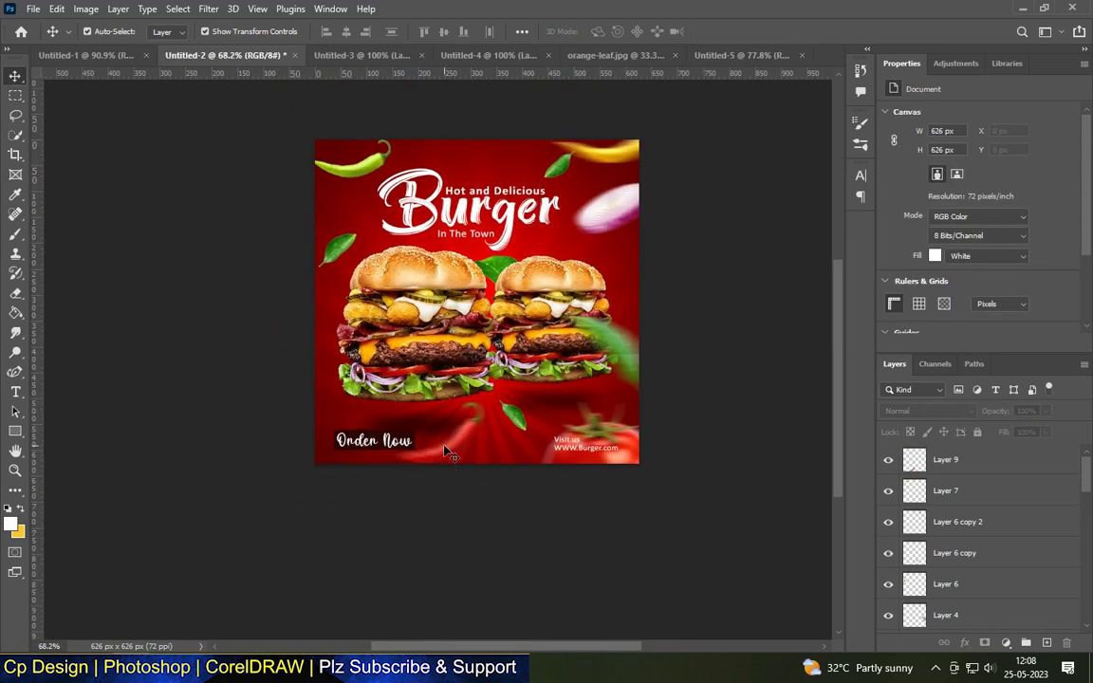
Step: Set the button label to 'Order Now' in plain Calibri
scroll(449, 454, "up", 5)
double_click(408, 460)
left_click(1024, 154)
left_click(764, 181)
left_click(14, 75)
left_click(921, 154)
Step: Narrow the dark Rectangle 1 box behind the label to 152 × 33 px
scroll(378, 427, "up", 2)
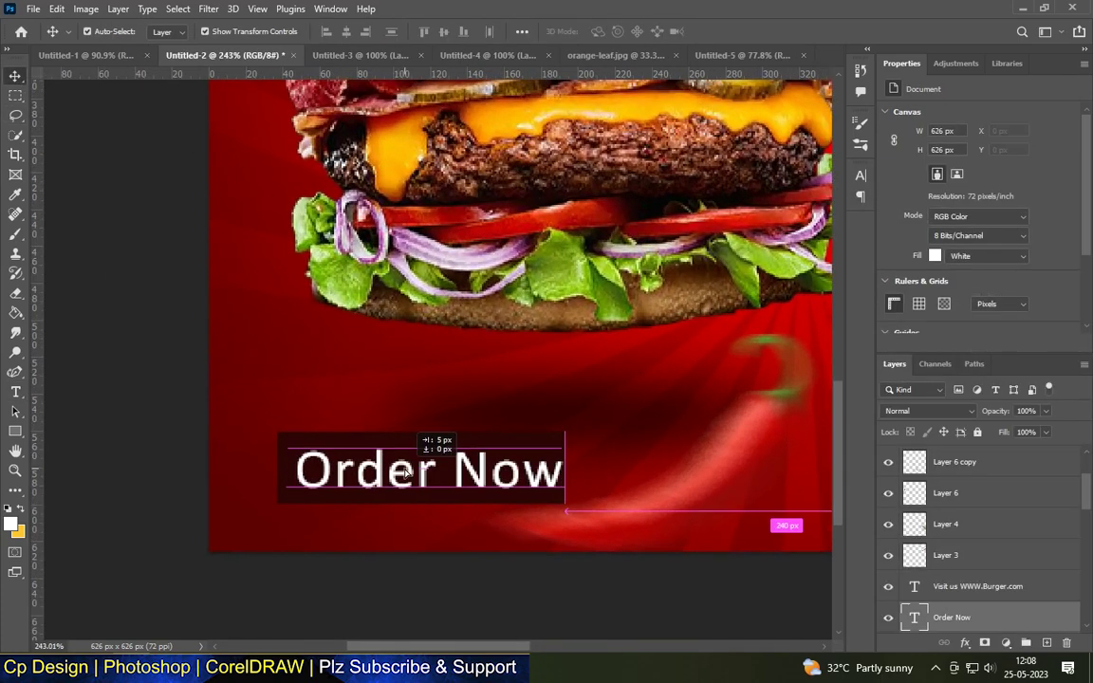
key("ctrl+t")
left_click_drag(427, 469, 149, 291)
key("Escape")
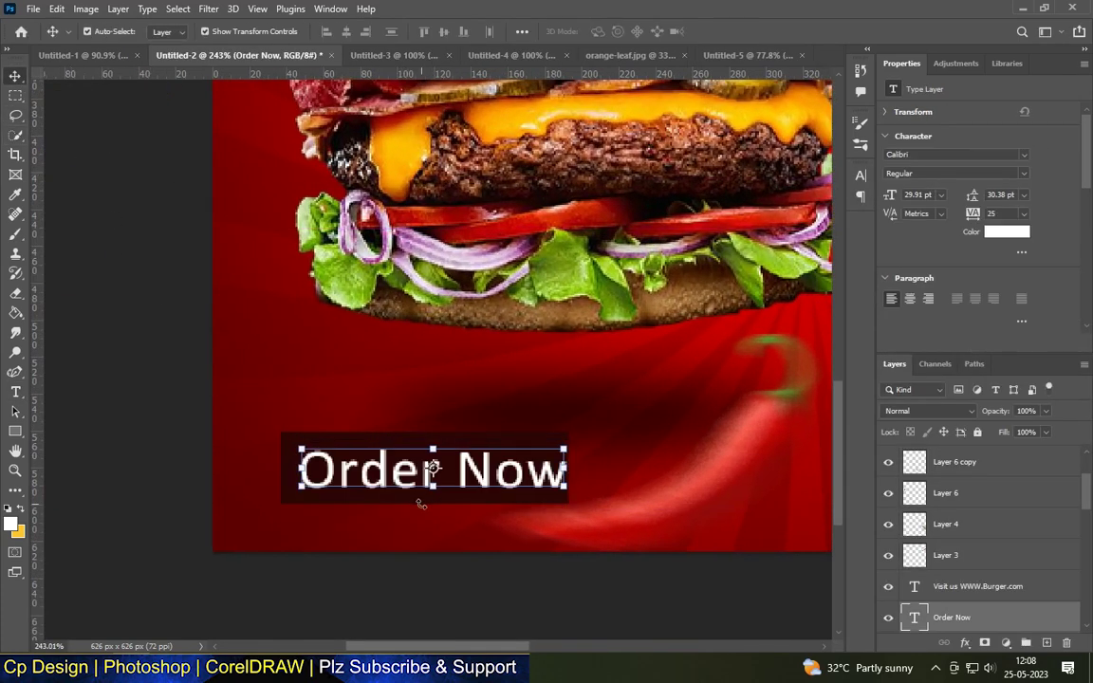
scroll(115, 205, "up", 1)
left_click(287, 445)
left_click_drag(267, 464, 275, 464)
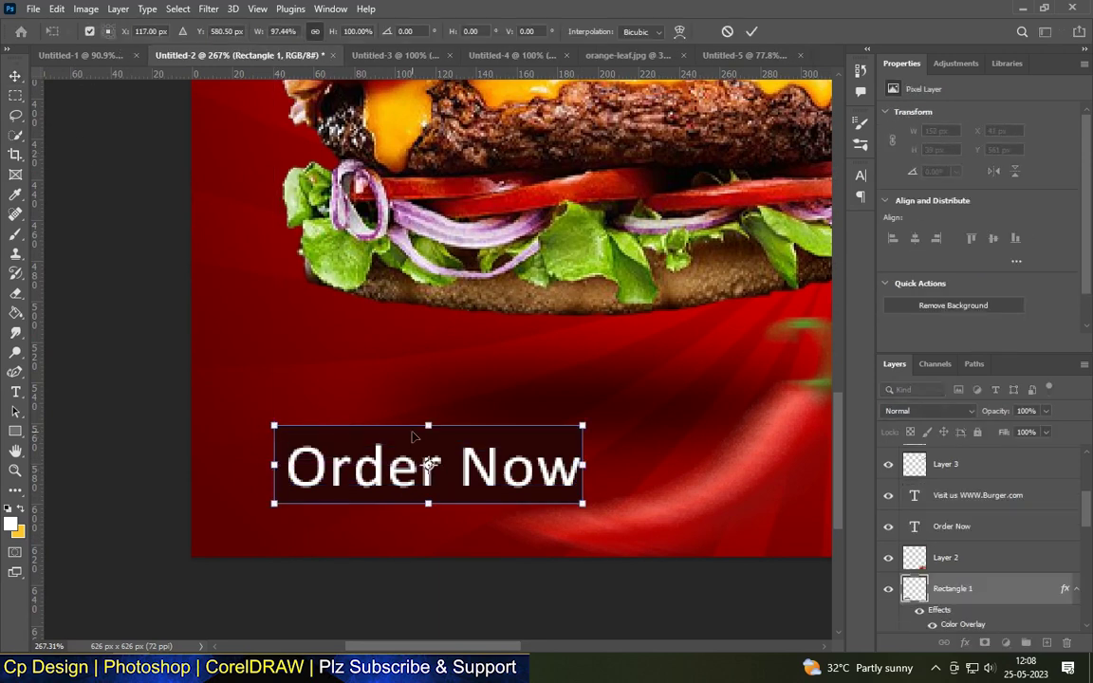
scroll(428, 474, "down", 2)
key("Return")
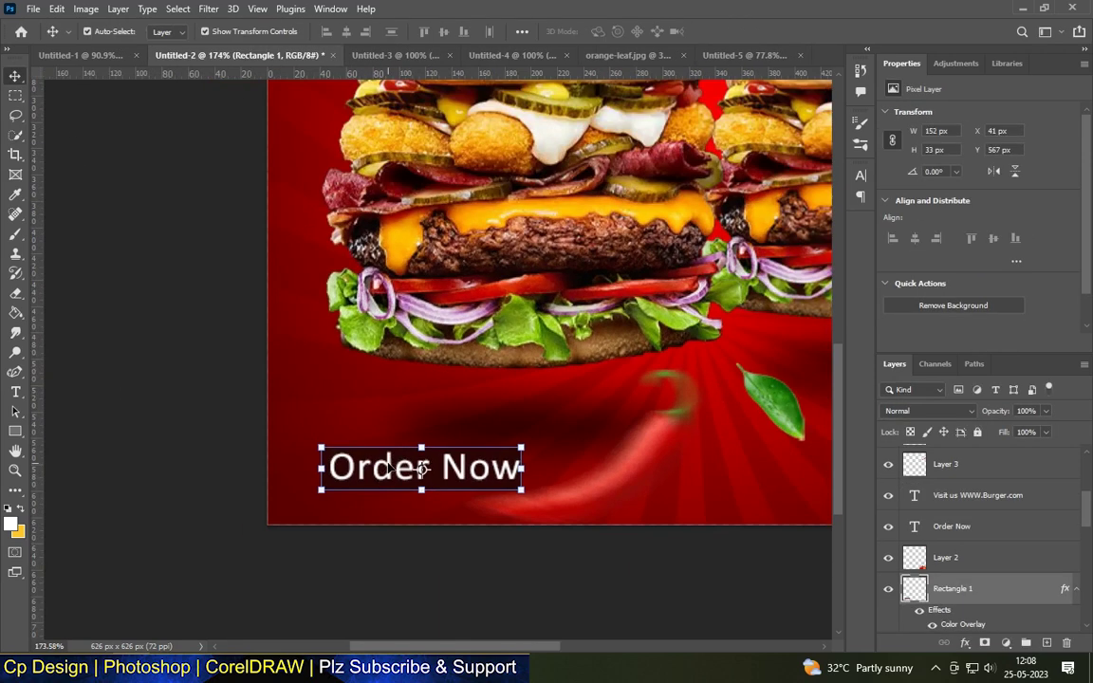
left_click(389, 465)
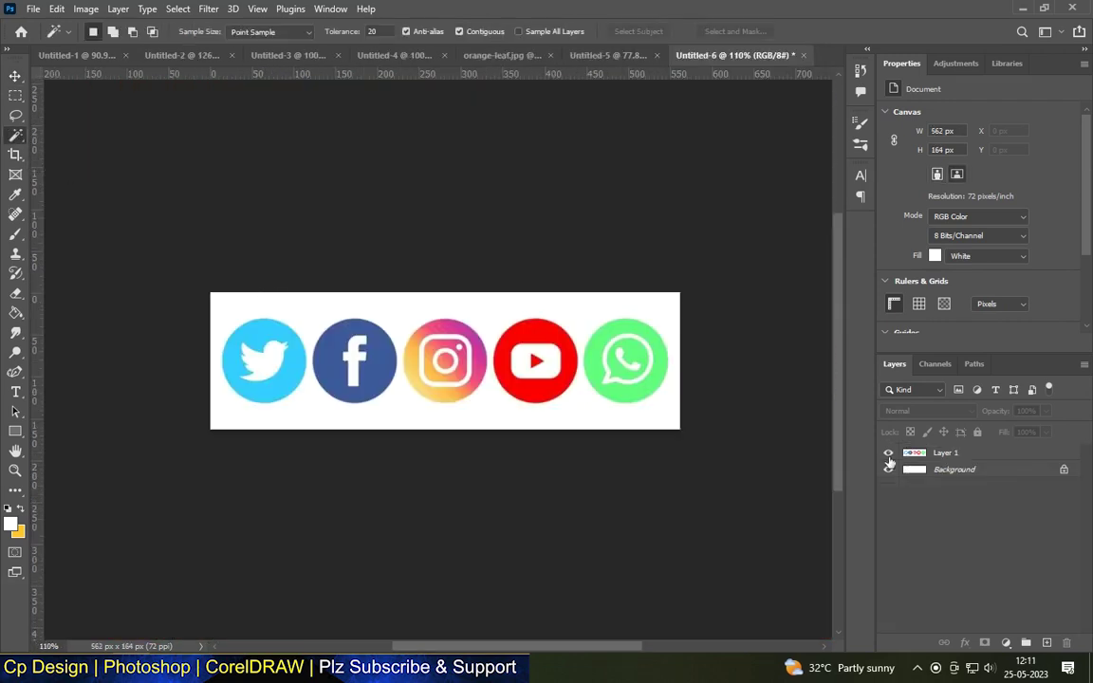
Step: Delete the white background around the social media icons
left_click(902, 454)
left_click(579, 328)
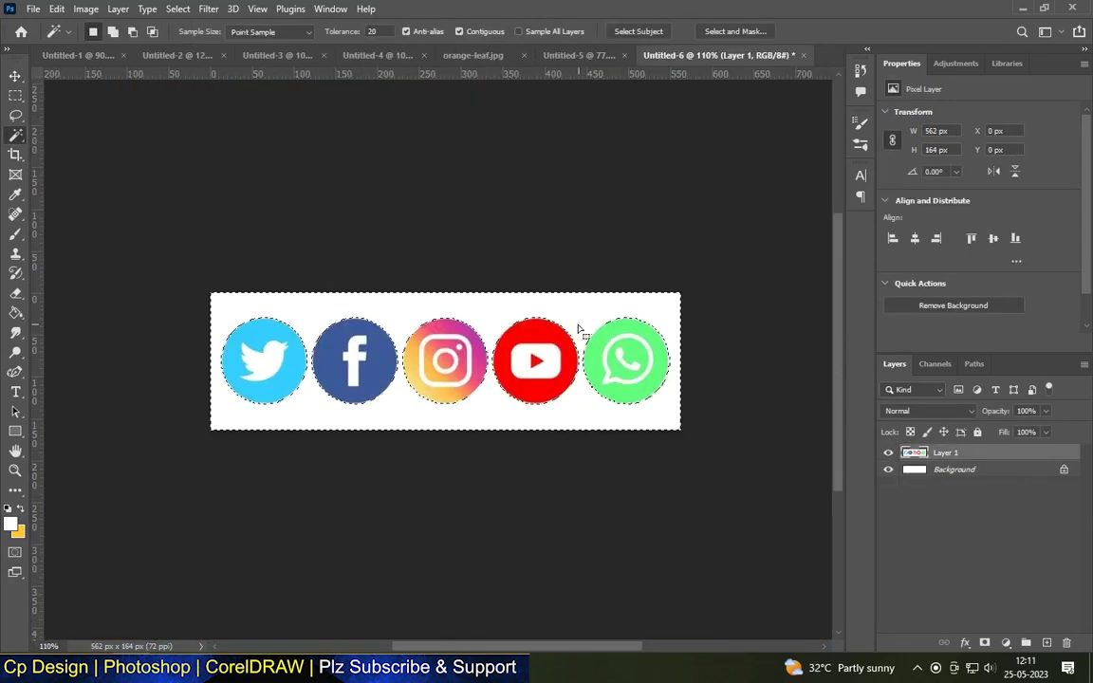
key("Delete")
key("v")
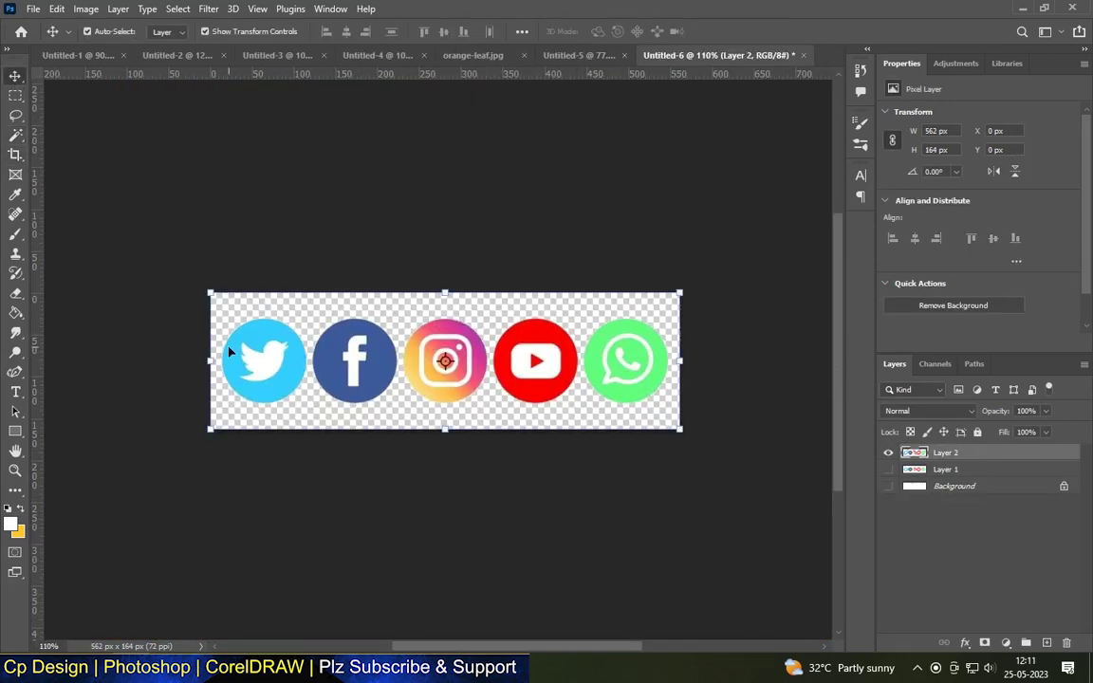
Step: Move the icons into the poster and scale them to 99 × 29 px at the upper right
left_click_drag(205, 312, 486, 439)
key("ctrl+0")
key("ctrl+t")
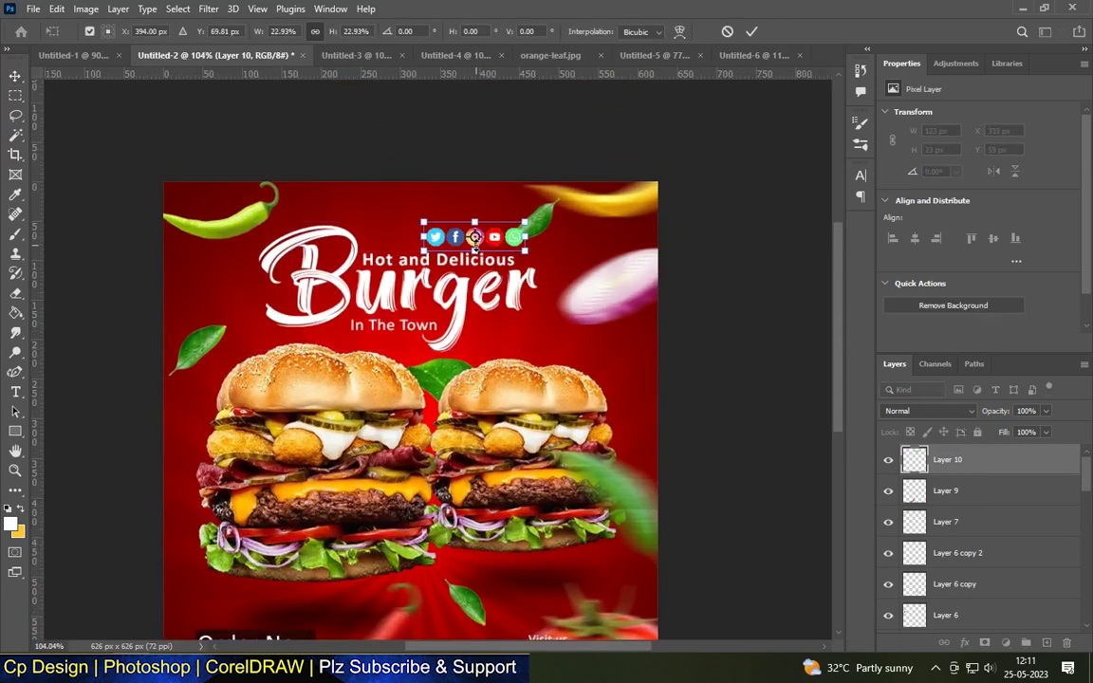
scroll(609, 244, "up", 5)
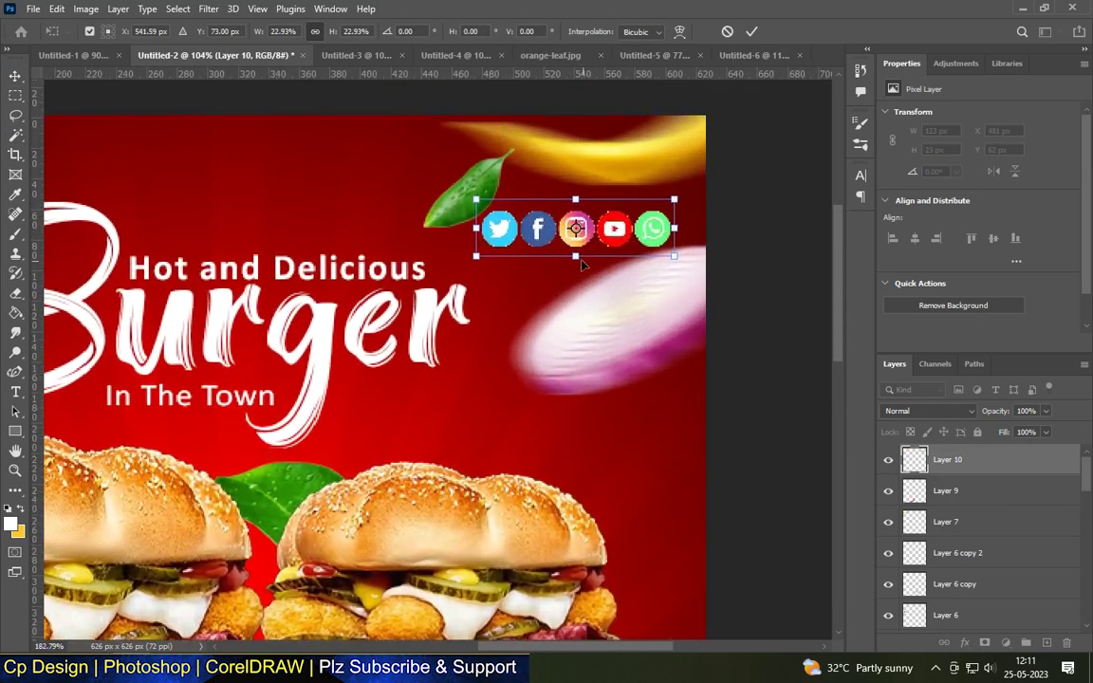
left_click_drag(569, 214, 603, 224)
key("Return")
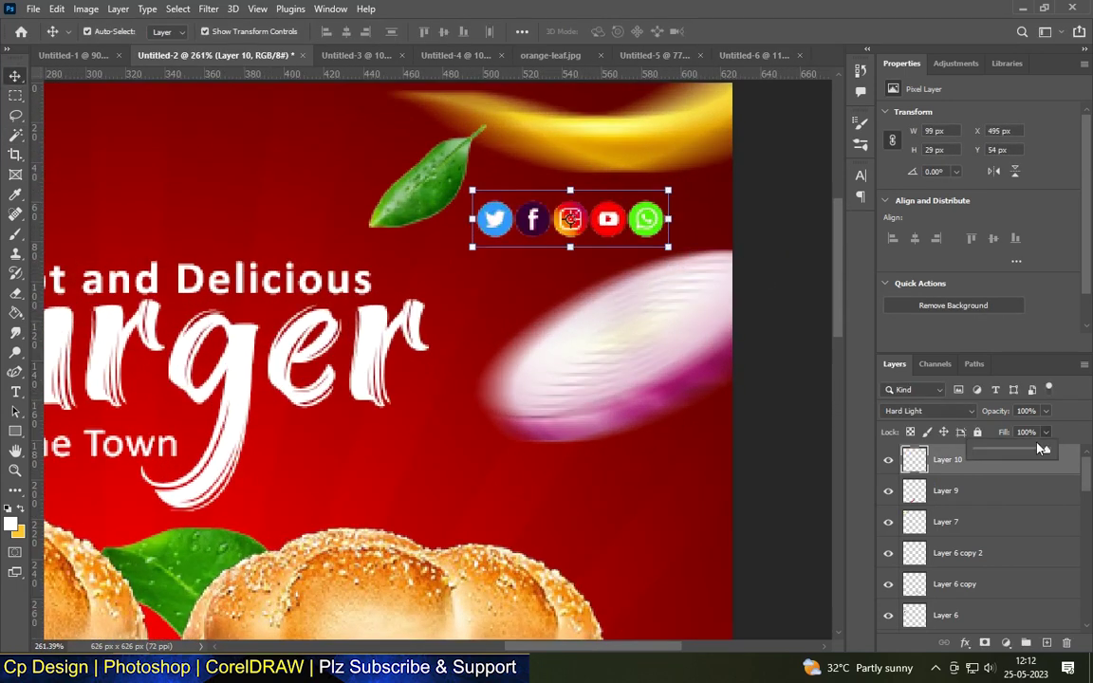